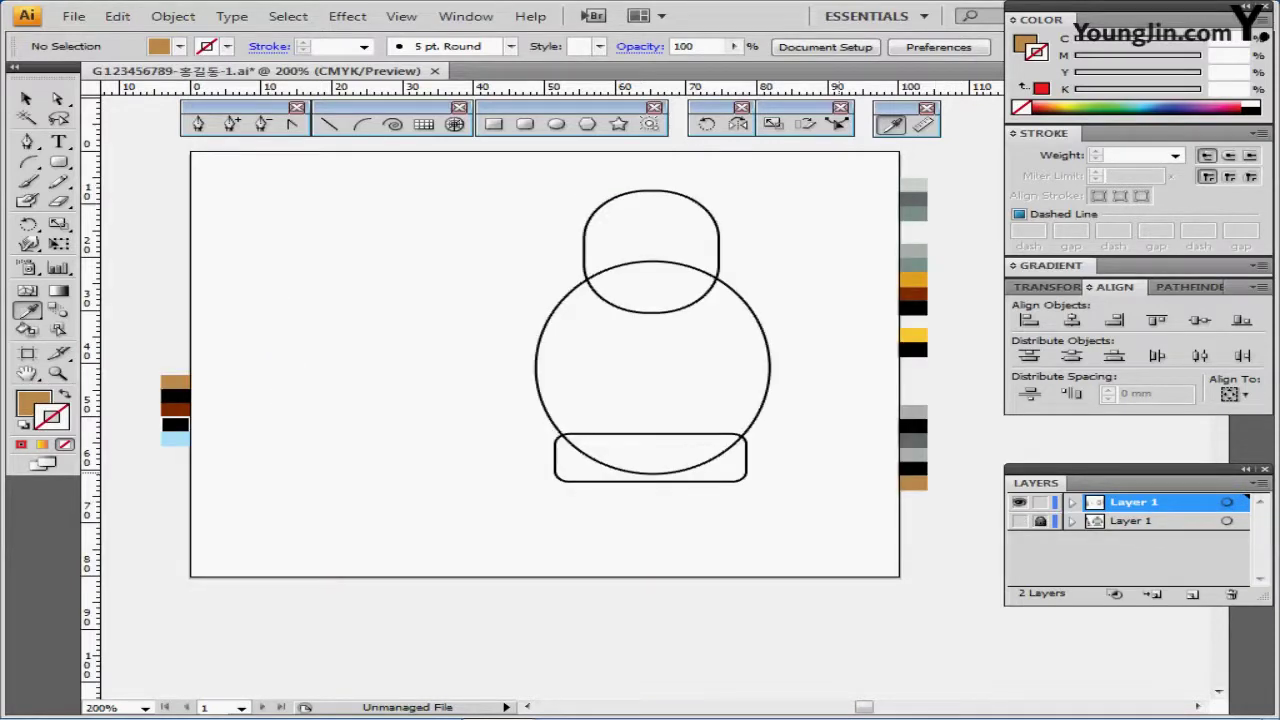
# Show the guides and add a vertical guide between the finished vacuum cleaner figure and the artboard, about 15 mm from the artboard's edge.
pyautogui.hotkey('ctrl', ';')
pyautogui.moveTo(494, 402); pyautogui.dragTo(672, 419)
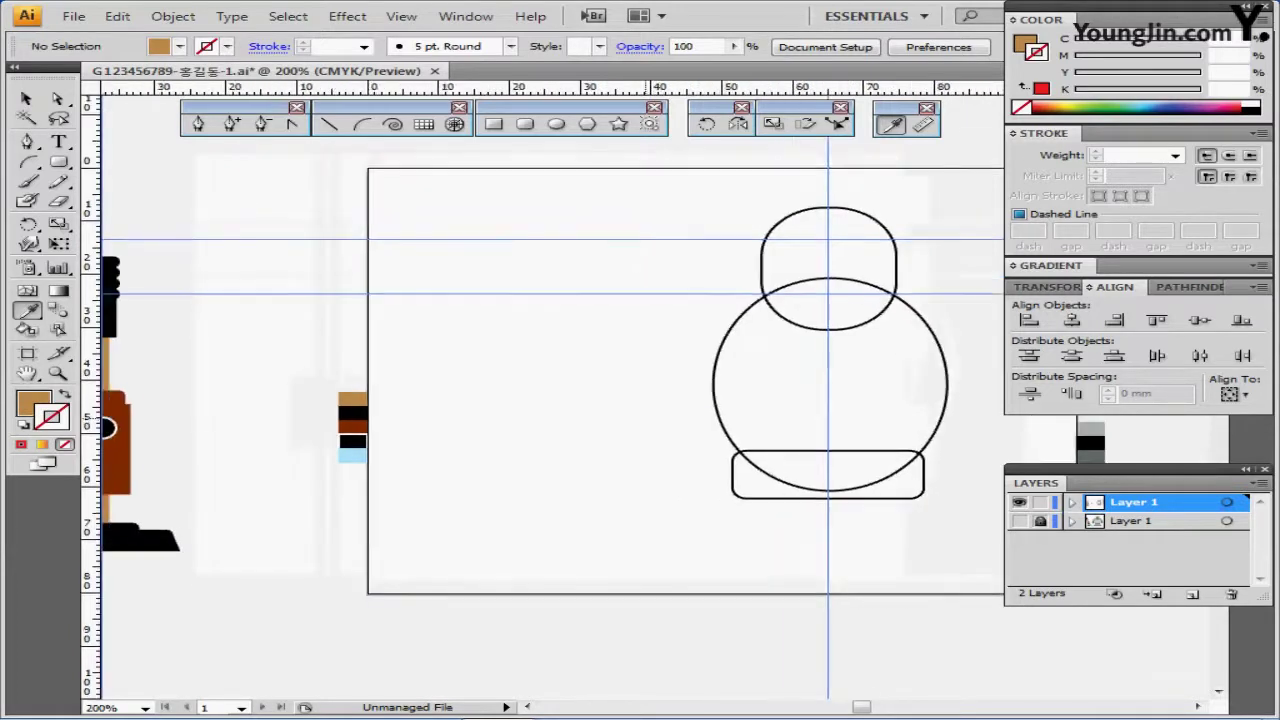
pyautogui.moveTo(350, 425); pyautogui.dragTo(547, 495)
pyautogui.keyDown('ctrl'); pyautogui.click(505, 430); pyautogui.keyUp('ctrl')
pyautogui.moveTo(91, 320); pyautogui.dragTo(630, 320)
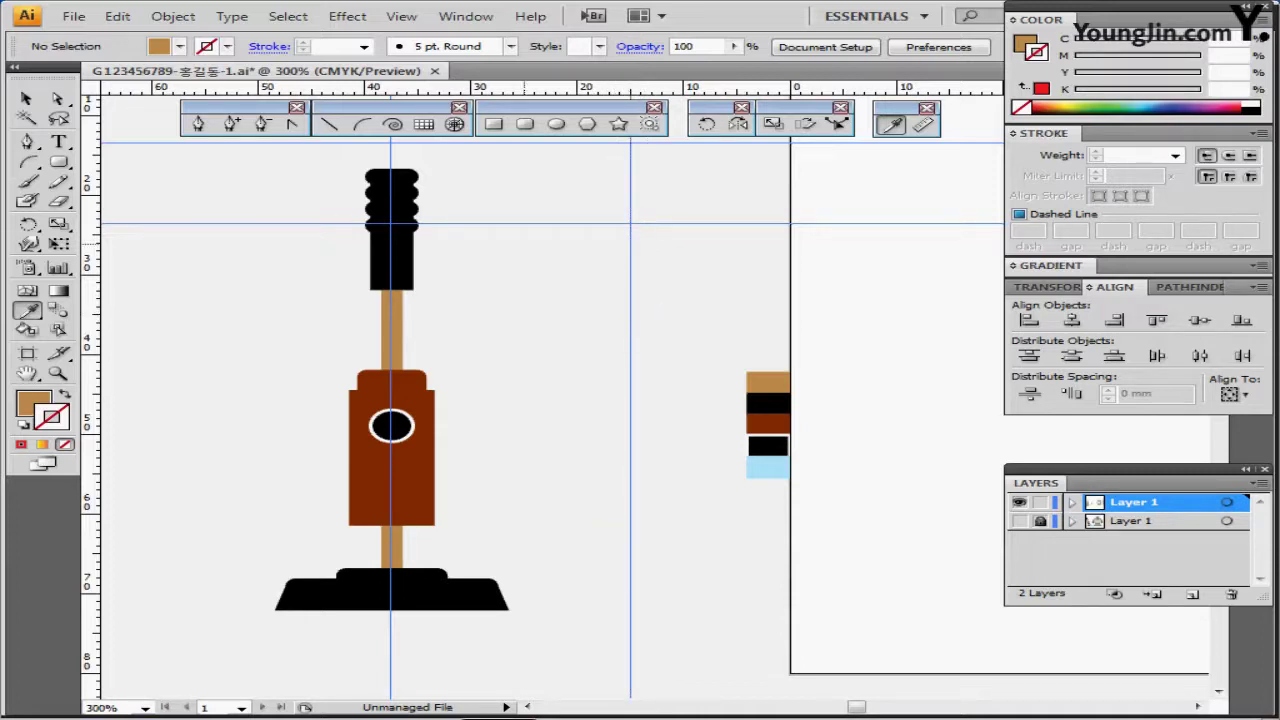
# Draw a 4 × 15 mm rectangle filled with the sampled black as the handle grip and centre it on the new guide.
pyautogui.click(494, 124)
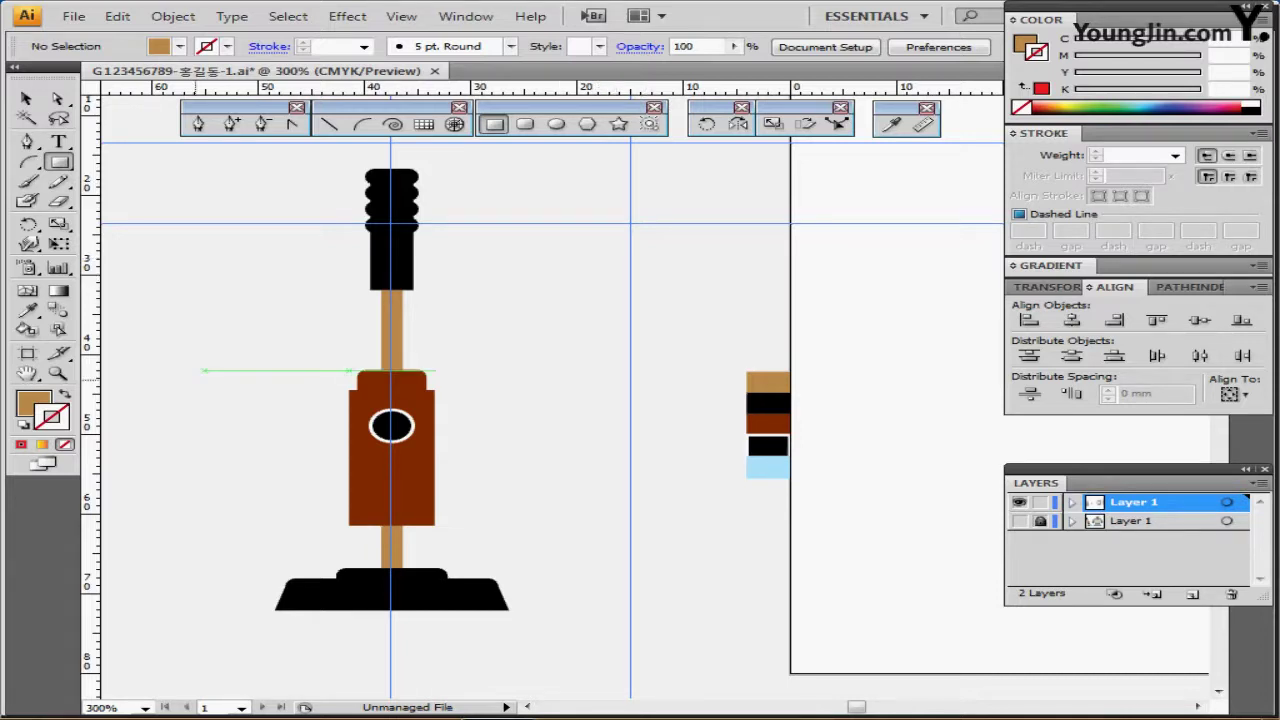
pyautogui.click(768, 404)
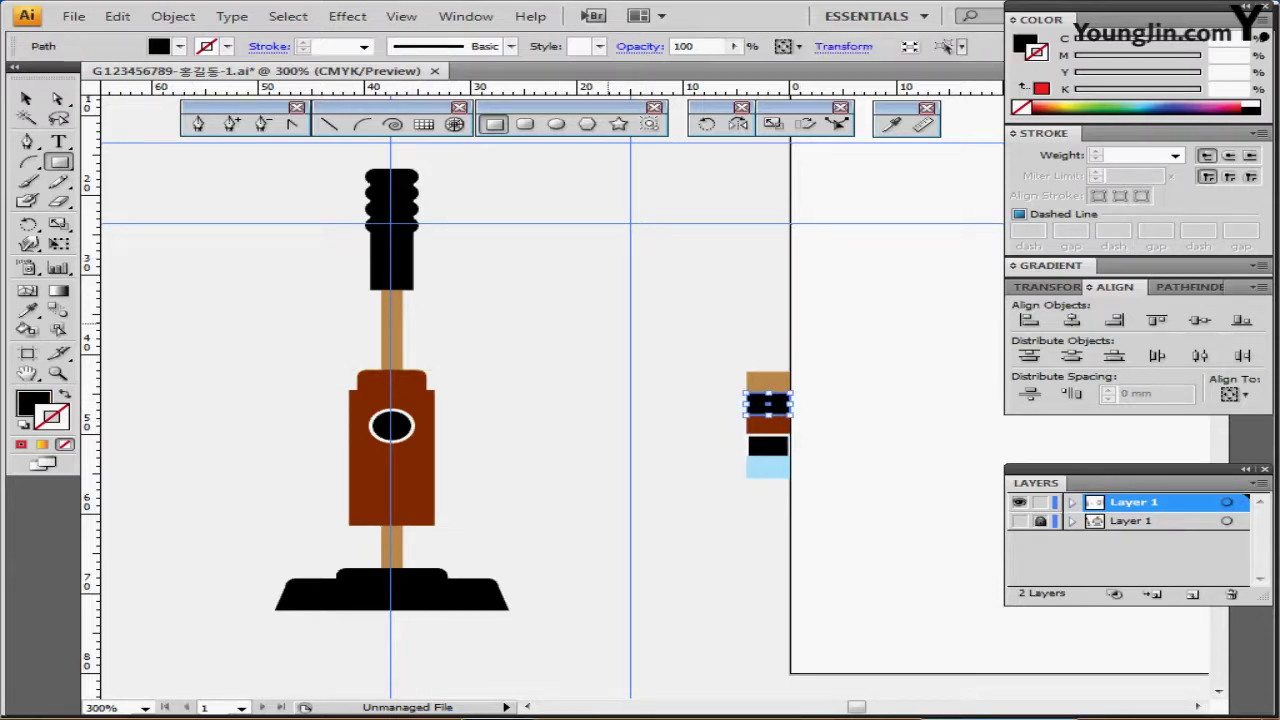
pyautogui.keyDown('ctrl'); pyautogui.click(608, 323); pyautogui.keyUp('ctrl')
pyautogui.click(34, 403)
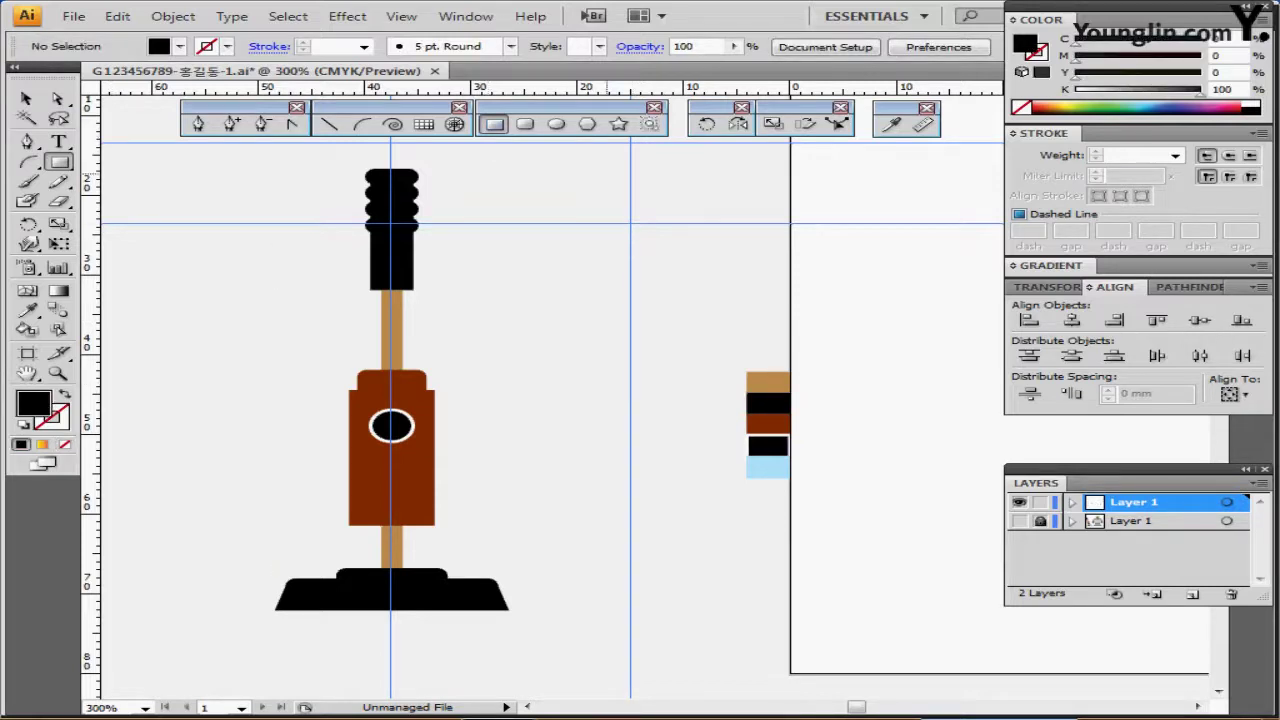
pyautogui.click(602, 169)
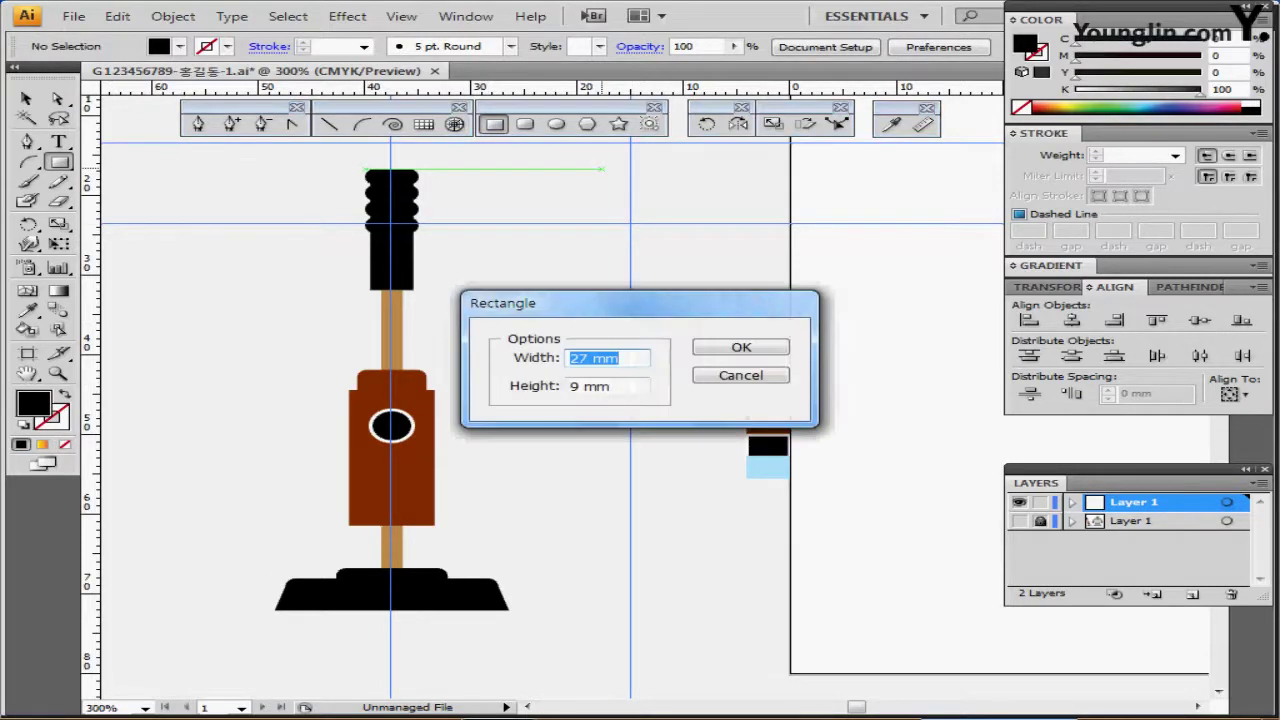
pyautogui.write('4')
pyautogui.press('Tab')
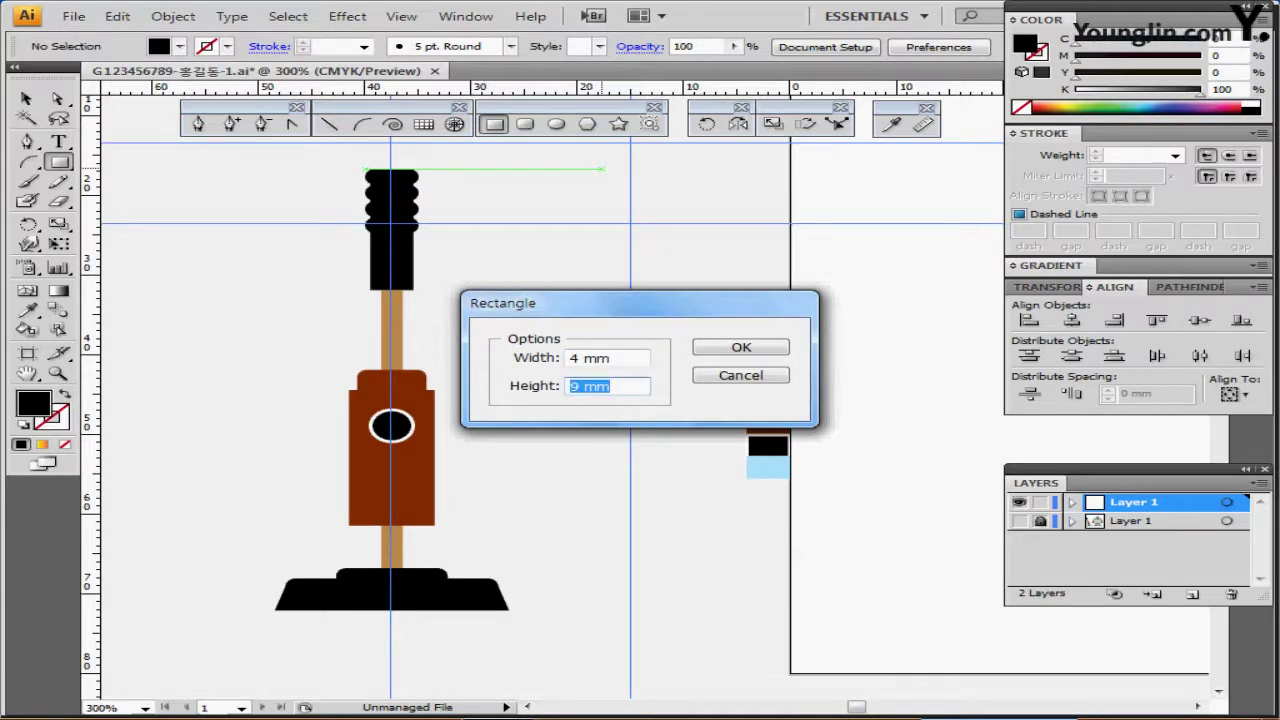
pyautogui.press('Return')
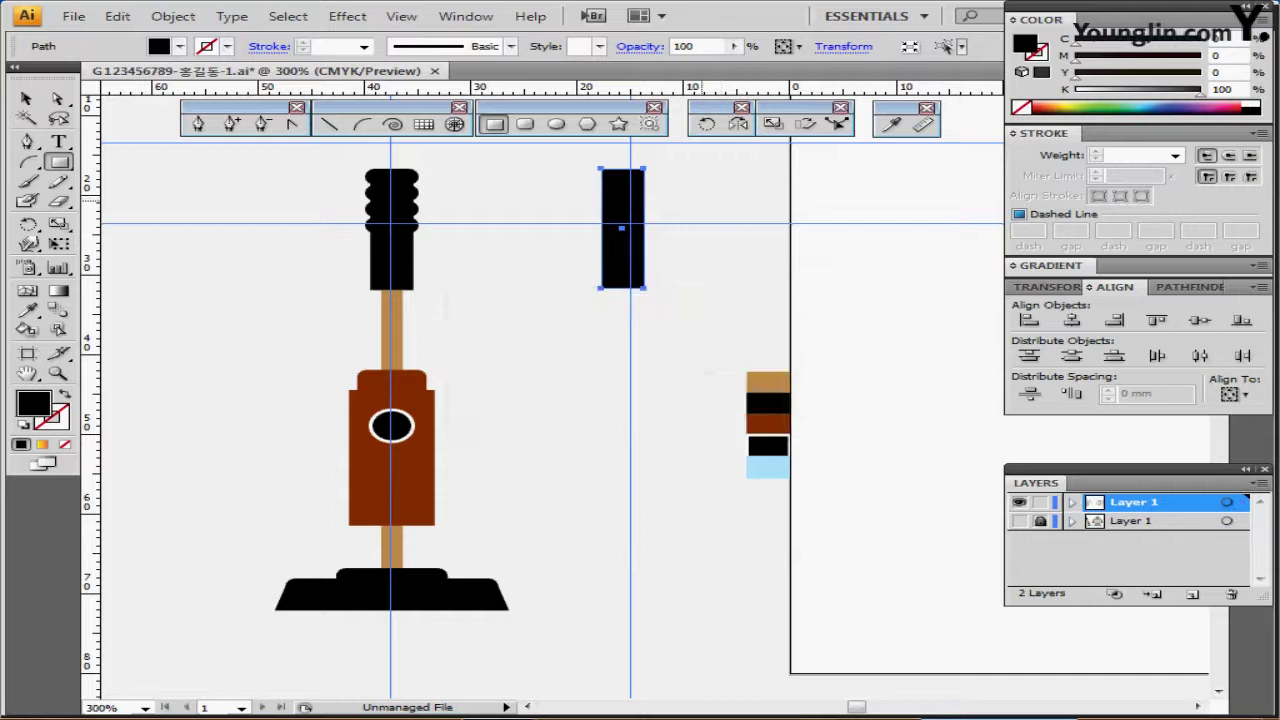
pyautogui.press('ctrl')
pyautogui.moveTo(621, 229); pyautogui.dragTo(631, 228)
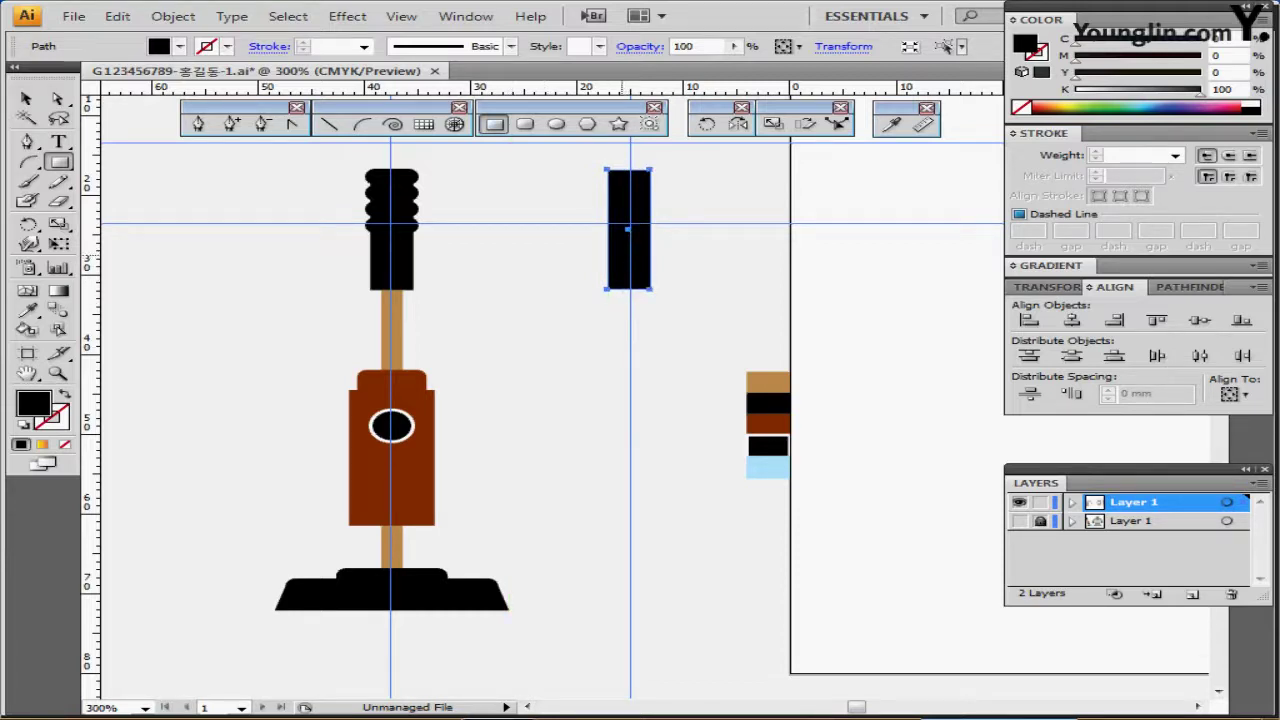
# Draw a 2 × 38 mm rectangle as the pole, starting over the lower part of the black grip and running downward along the guide.
pyautogui.click(622, 257)
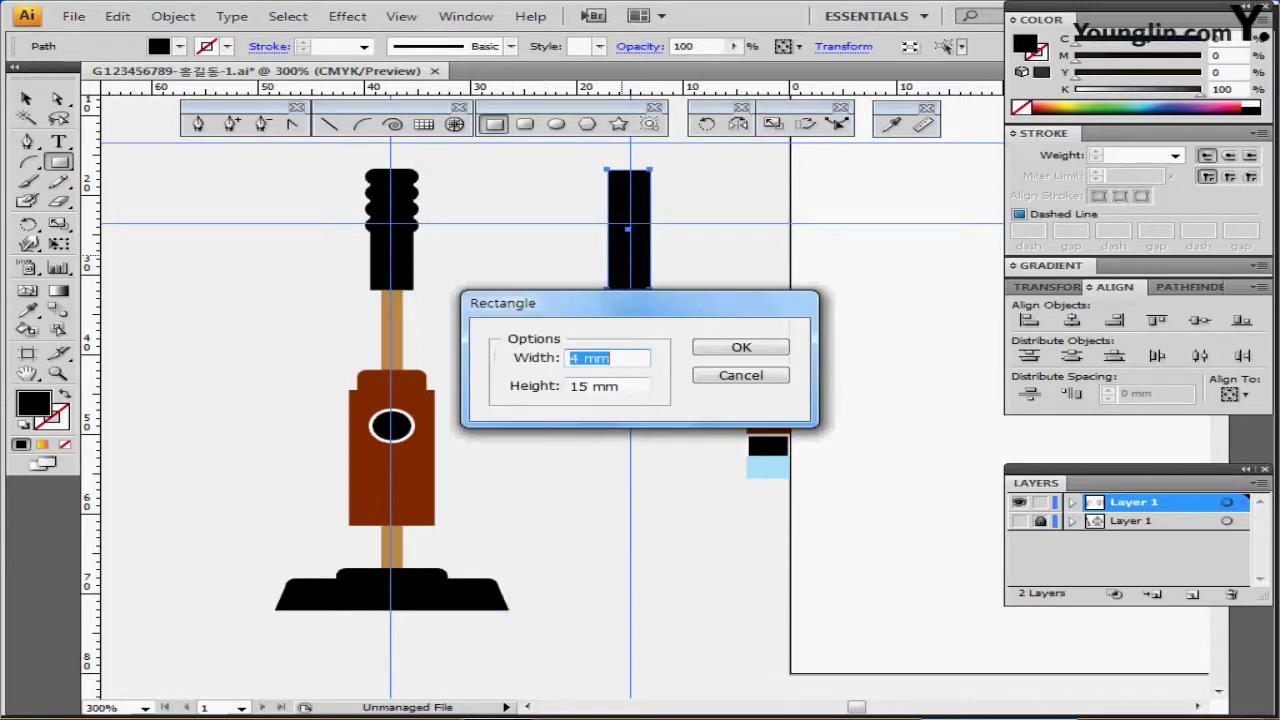
pyautogui.write('2')
pyautogui.press('Tab')
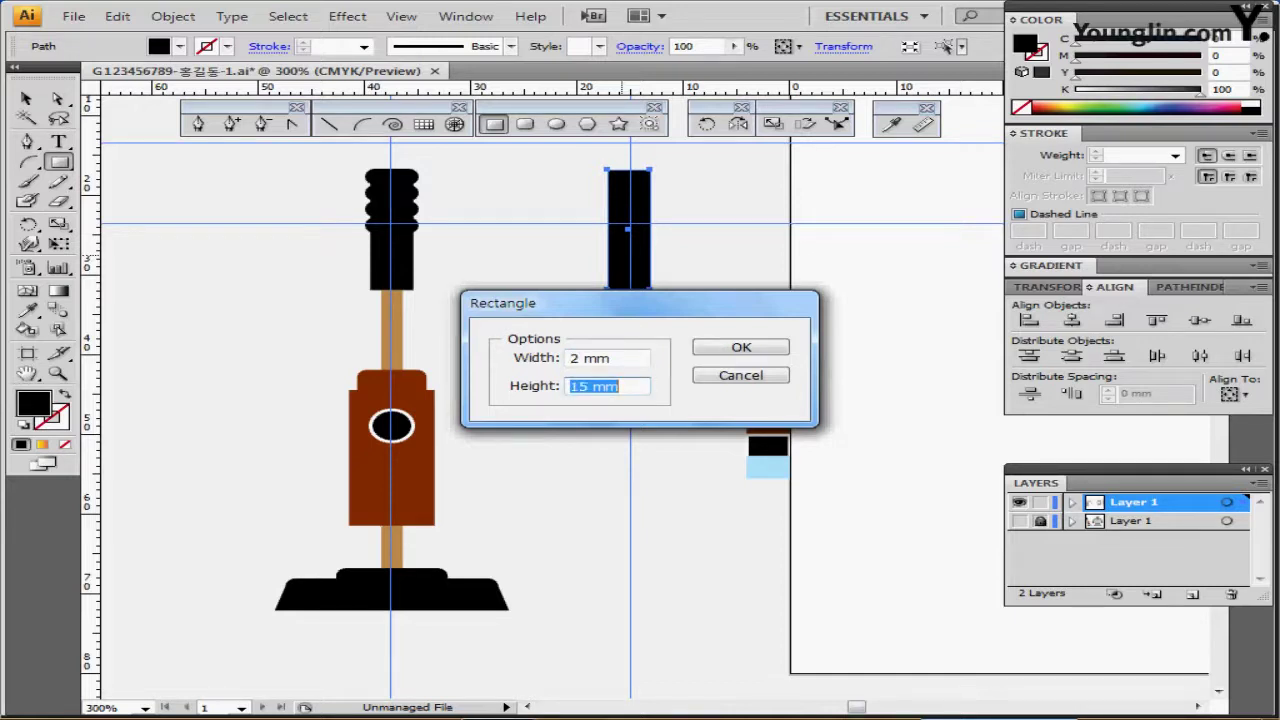
pyautogui.write('28')
pyautogui.press('Return')
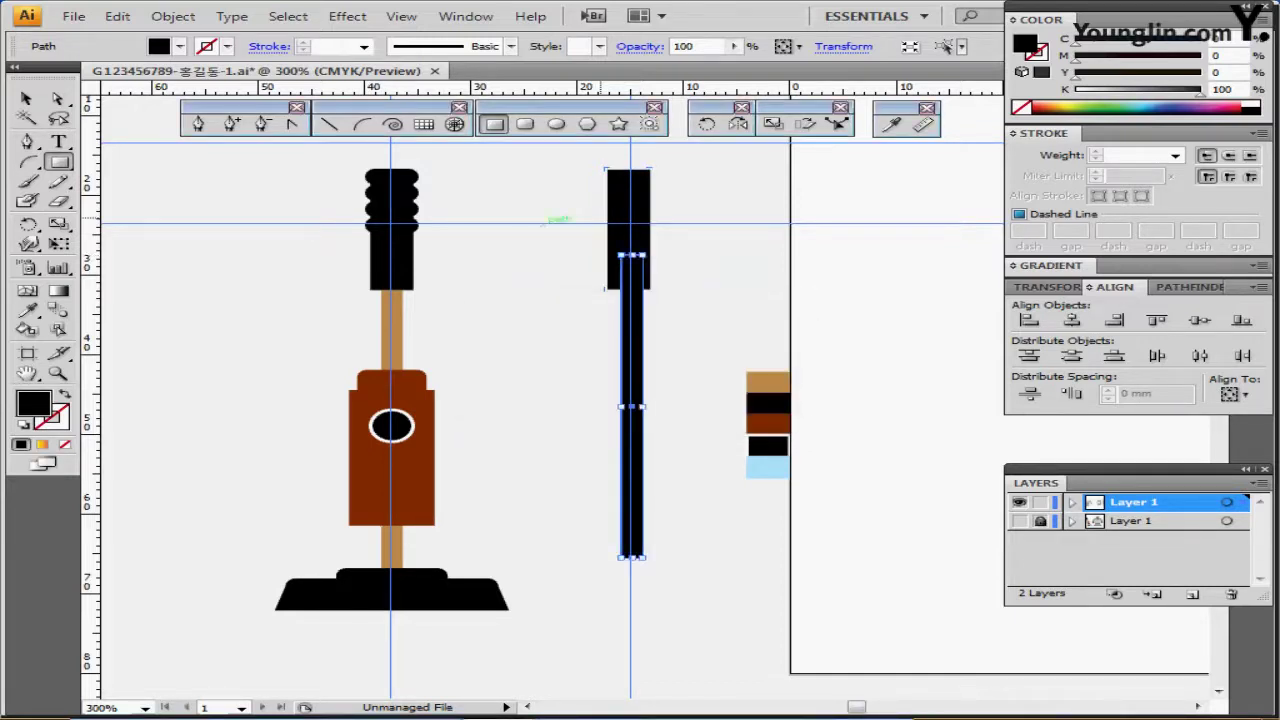
pyautogui.moveTo(632, 312); pyautogui.dragTo(628, 327)
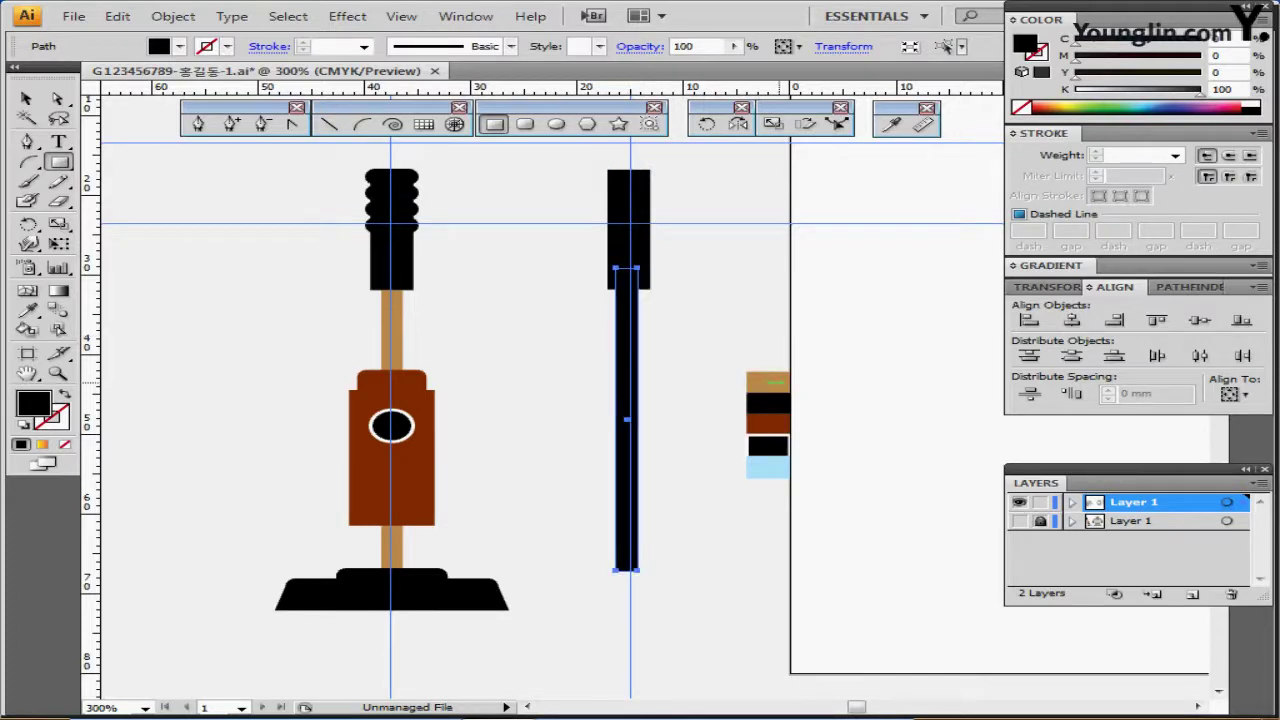
# Fill the pole with the sampled tan colour and shift it so that it is centred on the guide.
pyautogui.press('i')
pyautogui.click(772, 381)
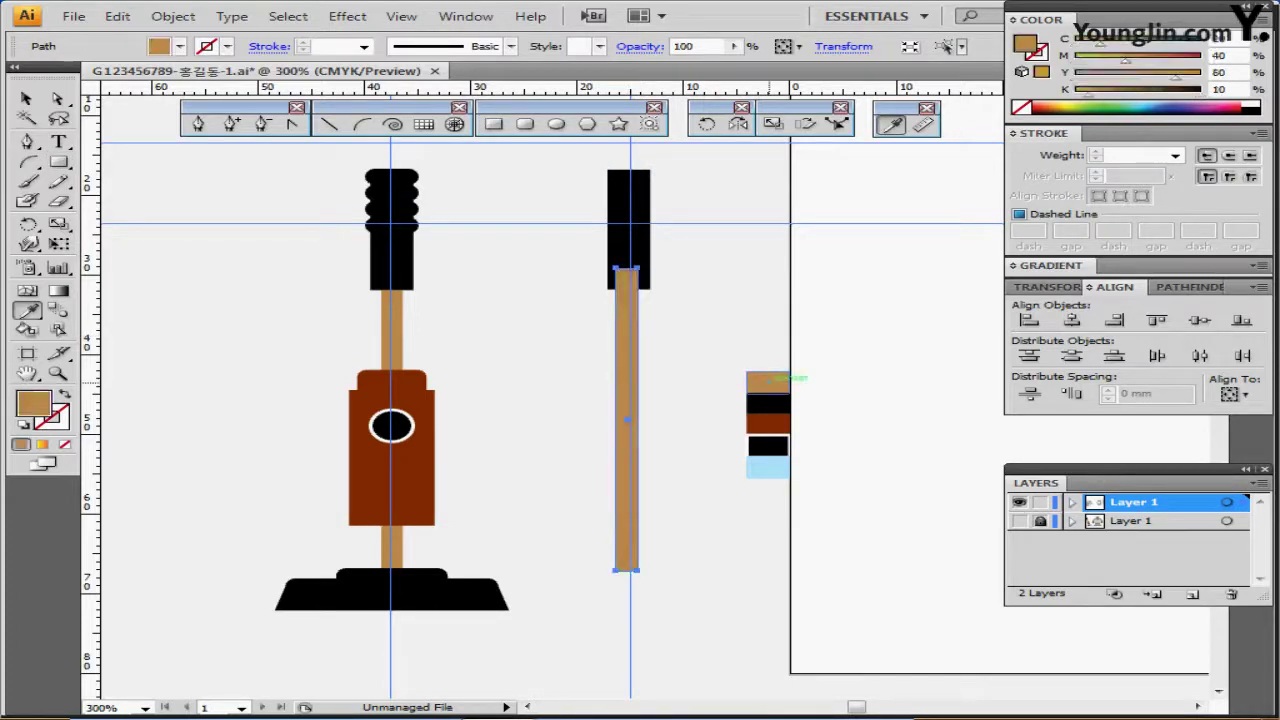
pyautogui.hotkey('ctrl', 'shift', 'a')
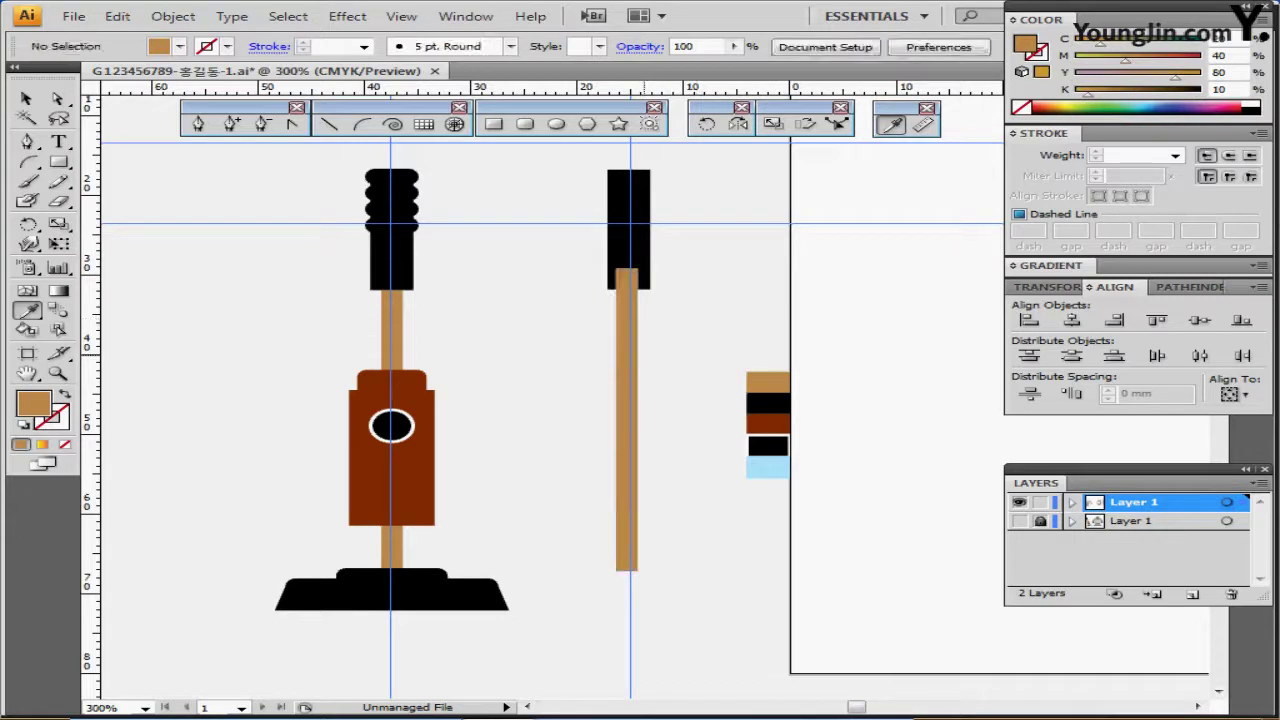
pyautogui.moveTo(628, 342); pyautogui.dragTo(632, 344)
pyautogui.hotkey('ctrl', 'shift', 'a')
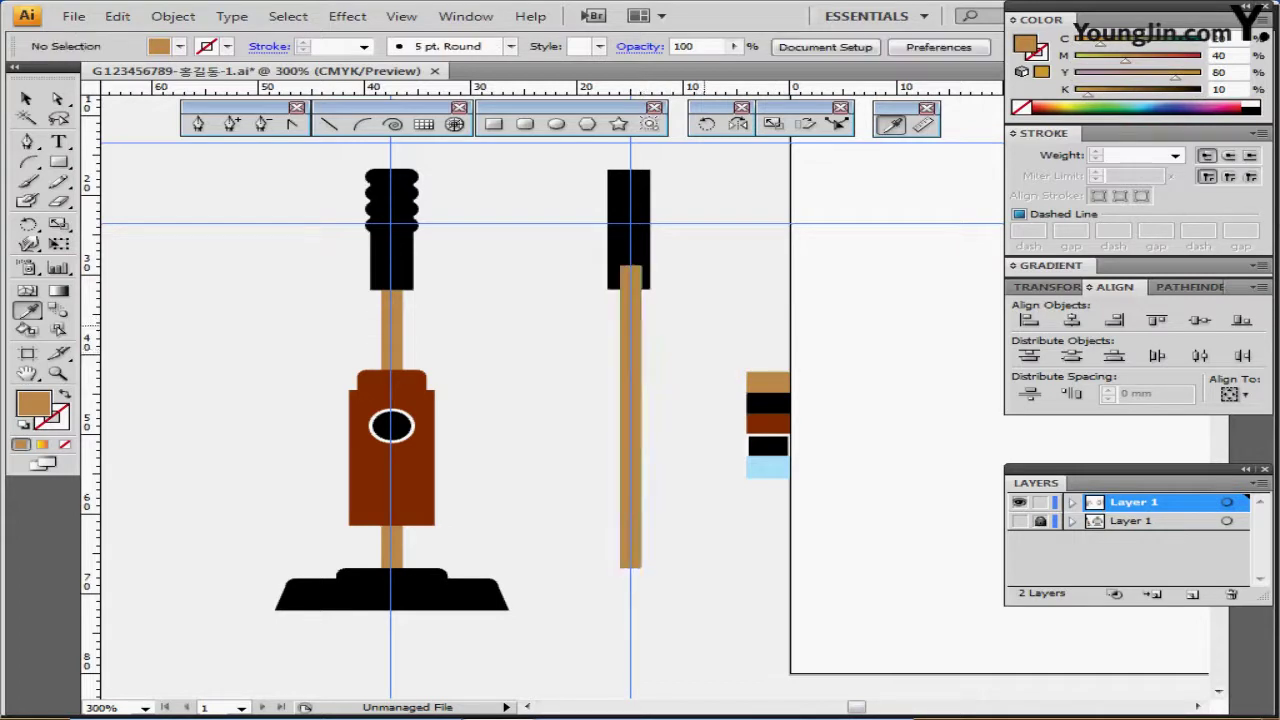
# Draw a black 5 × 2 mm rounded rectangle with a 2 mm corner radius, centred on the guide at the grip's upper edge.
pyautogui.scroll(1, 550, 400)
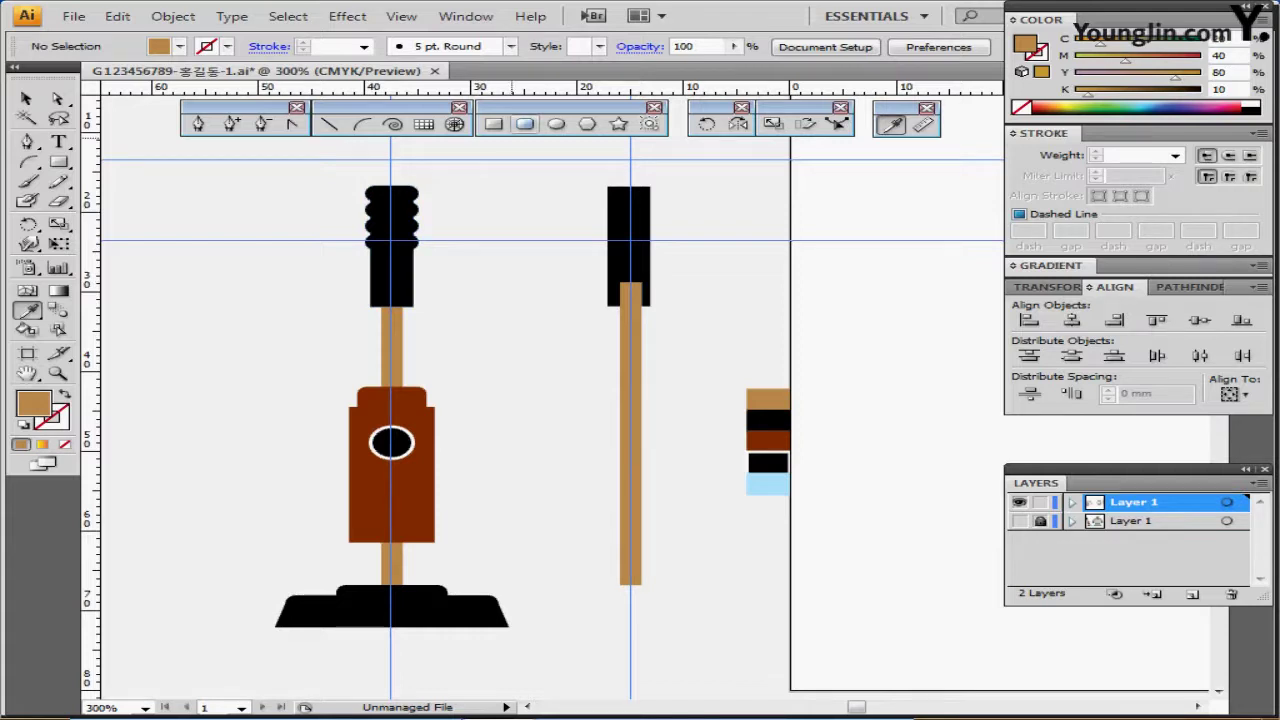
pyautogui.click(525, 124)
pyautogui.keyDown('ctrl'); pyautogui.click(768, 418); pyautogui.keyUp('ctrl')
pyautogui.hotkey('ctrl', 'shift', 'a')
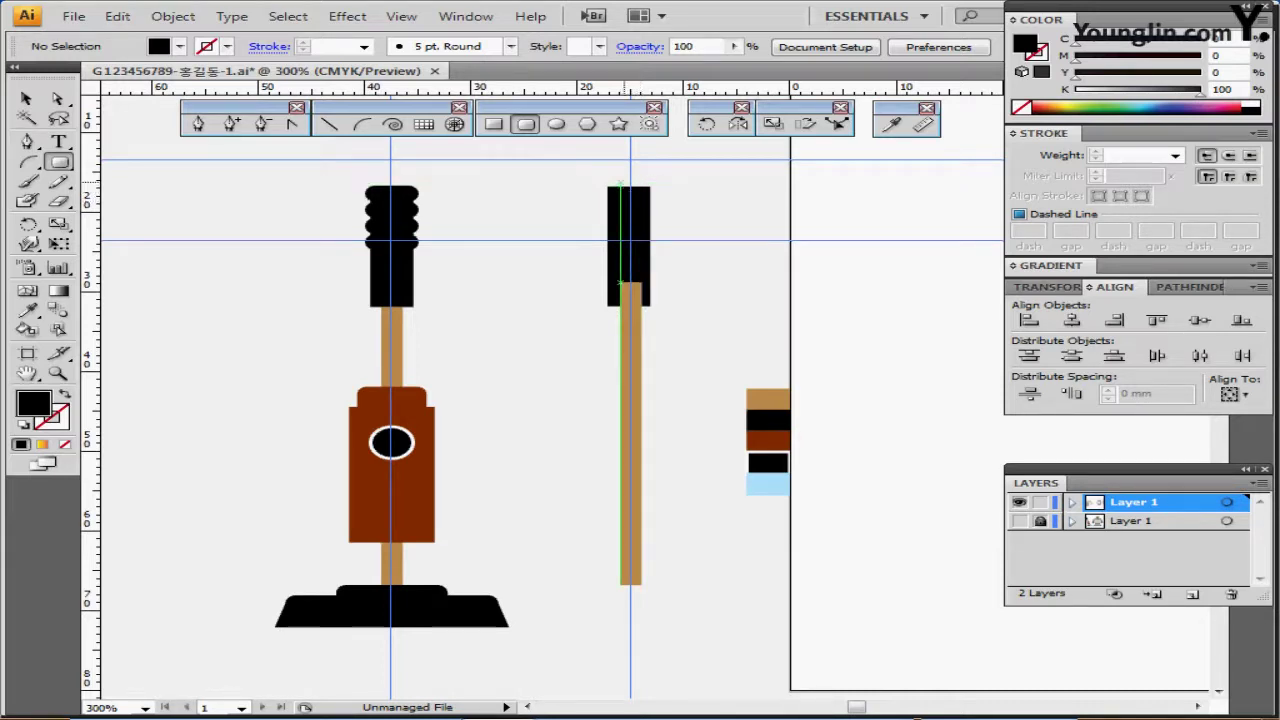
pyautogui.click(642, 187)
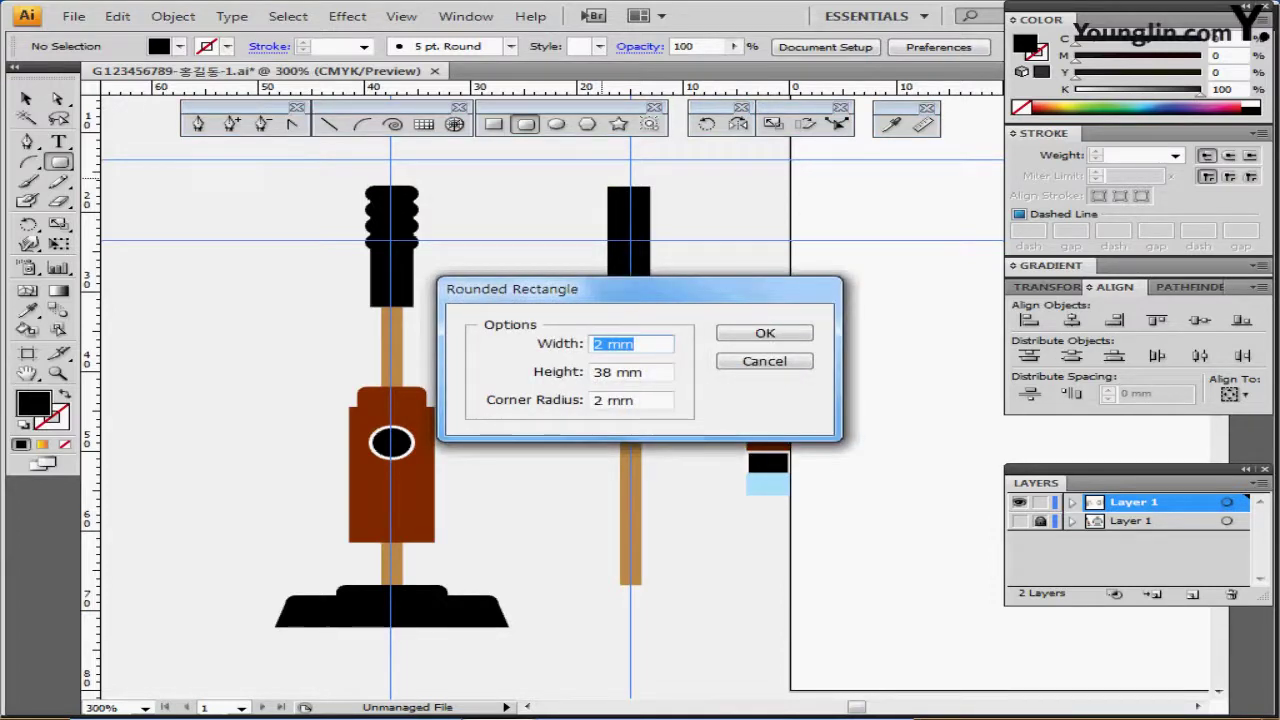
pyautogui.write('5')
pyautogui.press('Tab')
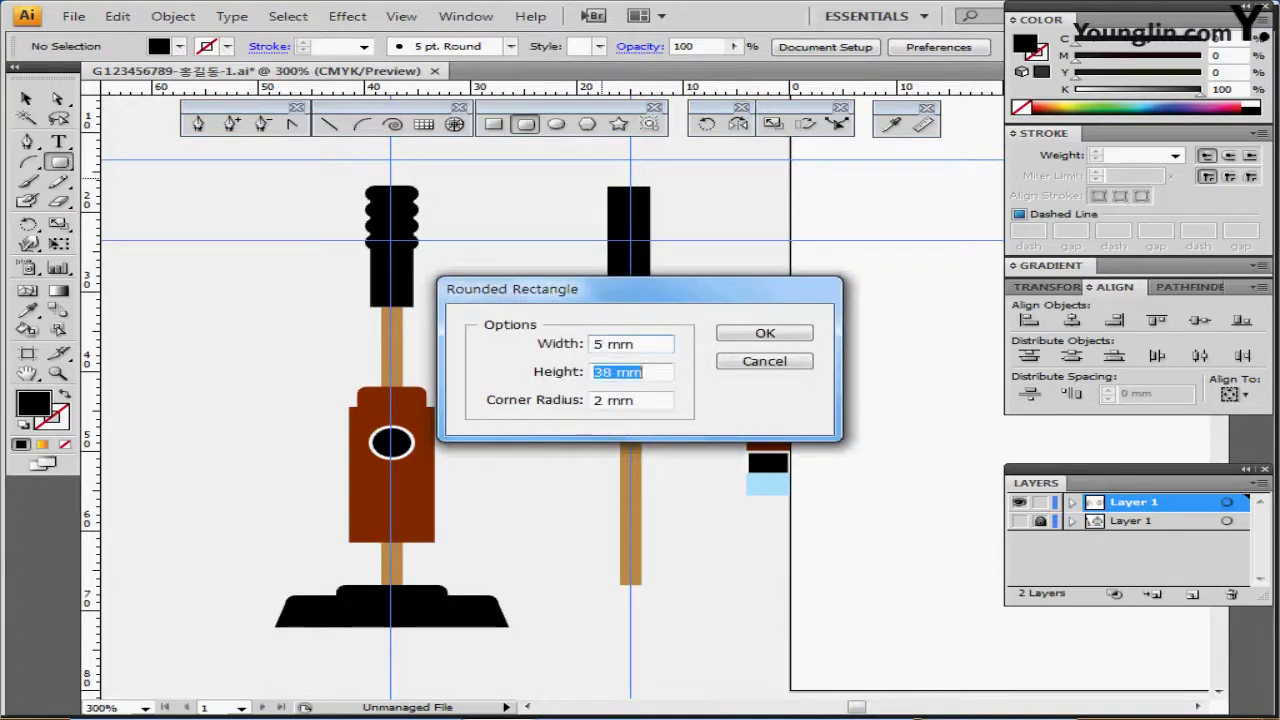
pyautogui.write('2')
pyautogui.press('Tab')
pyautogui.write('2')
pyautogui.press('Return')
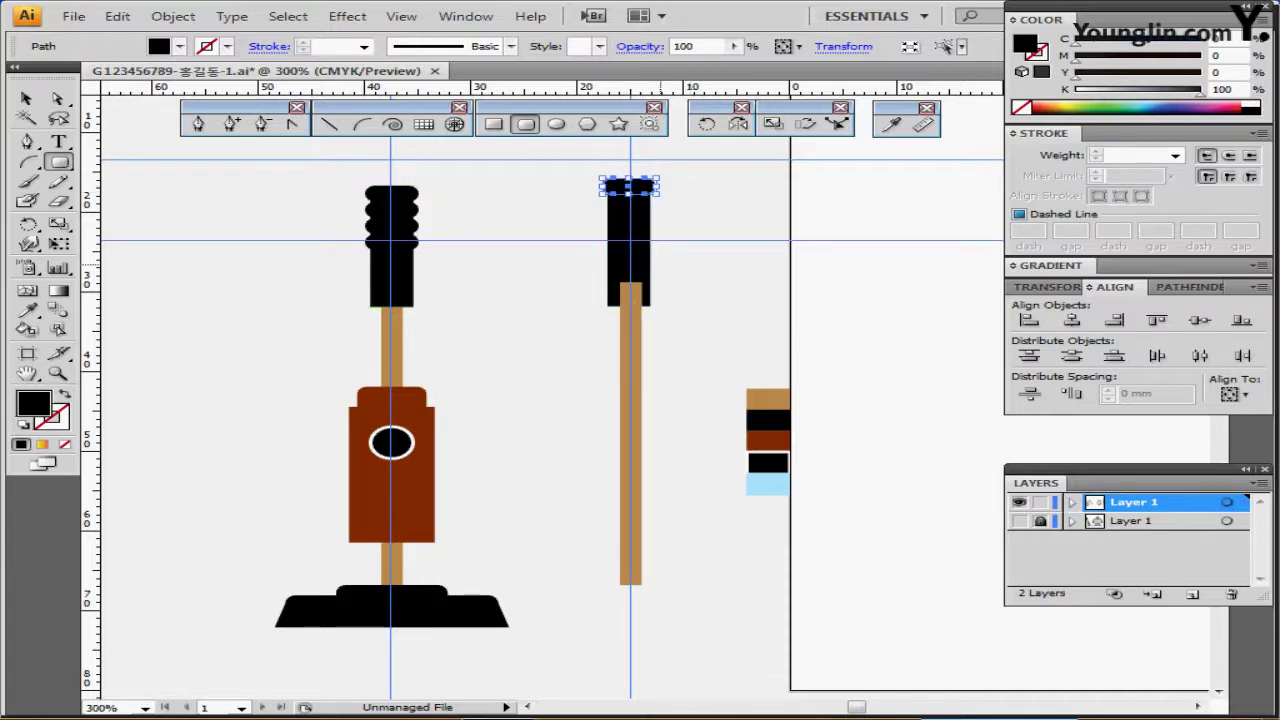
# Copy the small rounded rectangle about 1.9 mm straight down and repeat the copy twice to form the grip's ridges.
pyautogui.keyDown('ctrl'); pyautogui.click(662, 178); pyautogui.keyUp('ctrl')
pyautogui.keyDown('ctrl'); pyautogui.click(640, 186); pyautogui.keyUp('ctrl')
pyautogui.moveTo(640, 186); pyautogui.dragTo(640, 202)
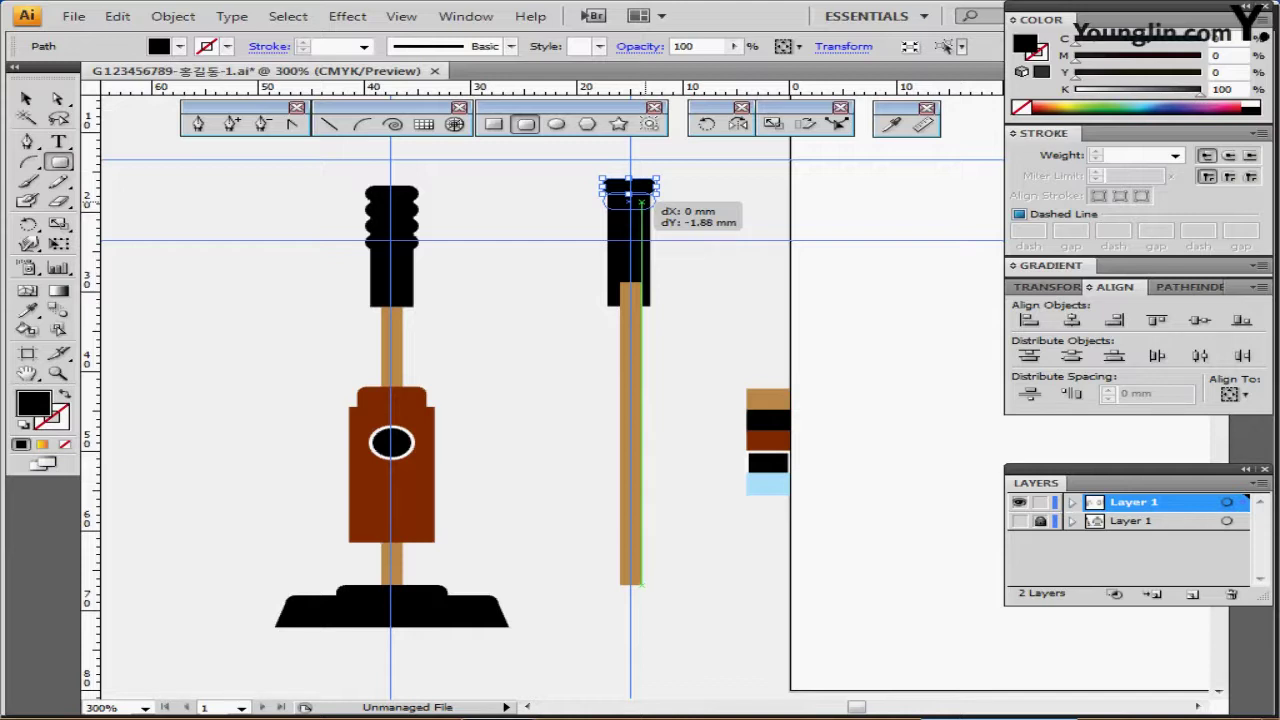
pyautogui.moveTo(640, 202); pyautogui.dragTo(640, 202)
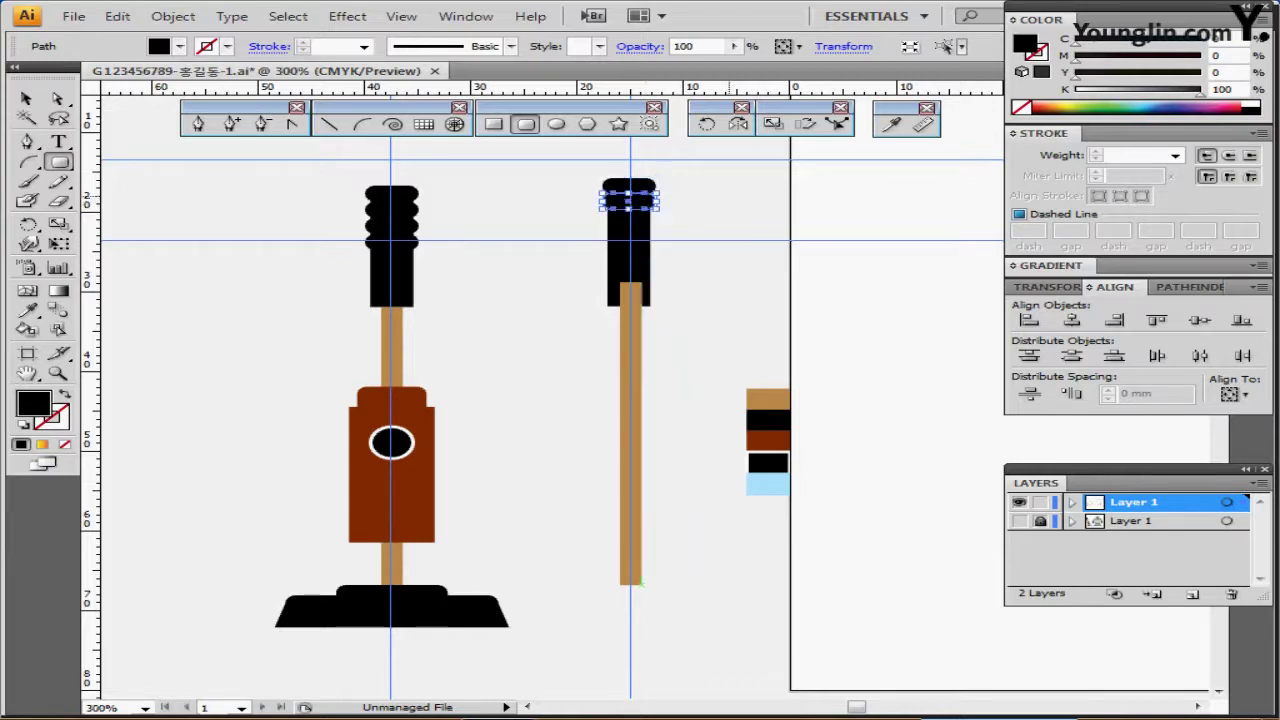
pyautogui.hotkey('ctrl', 'd')
pyautogui.hotkey('ctrl', 'd')
pyautogui.keyDown('ctrl'); pyautogui.click(722, 234); pyautogui.keyUp('ctrl')
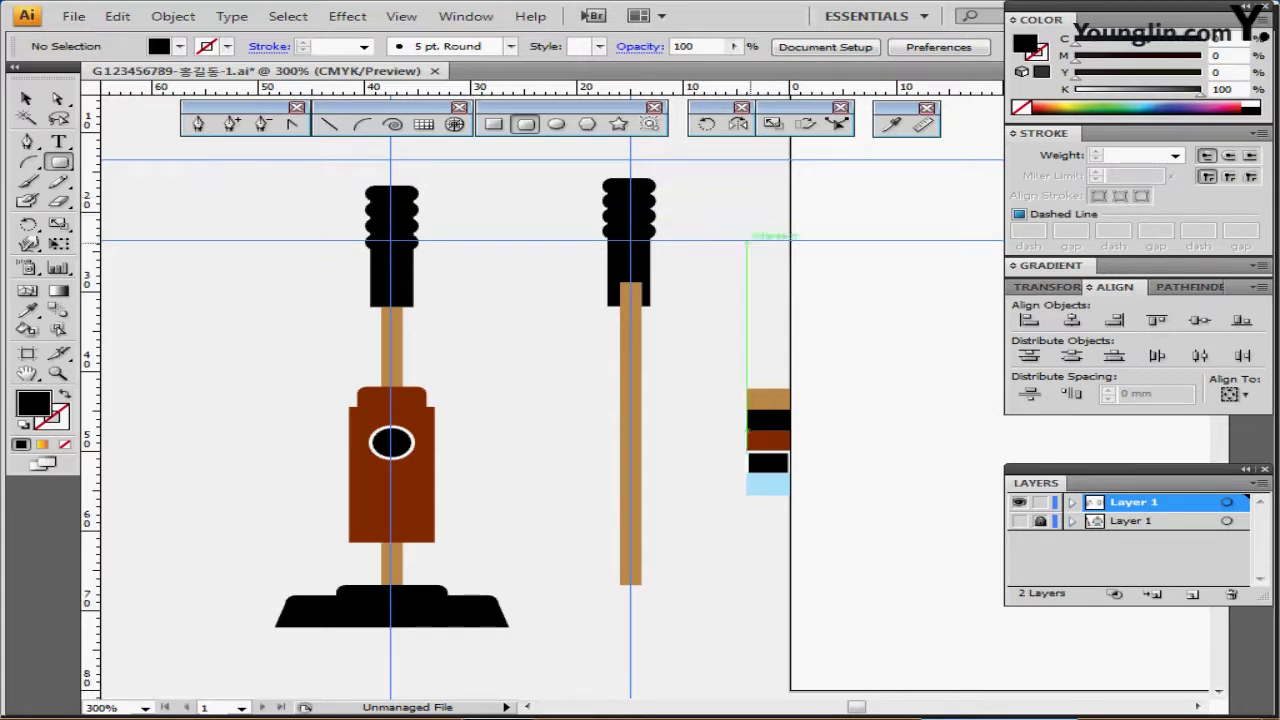
# Draw a rounded rectangle about 6 mm wide and 4 mm high across the pole, filled with the sampled dark brown.
pyautogui.keyDown('ctrl'); pyautogui.click(764, 441); pyautogui.keyUp('ctrl')
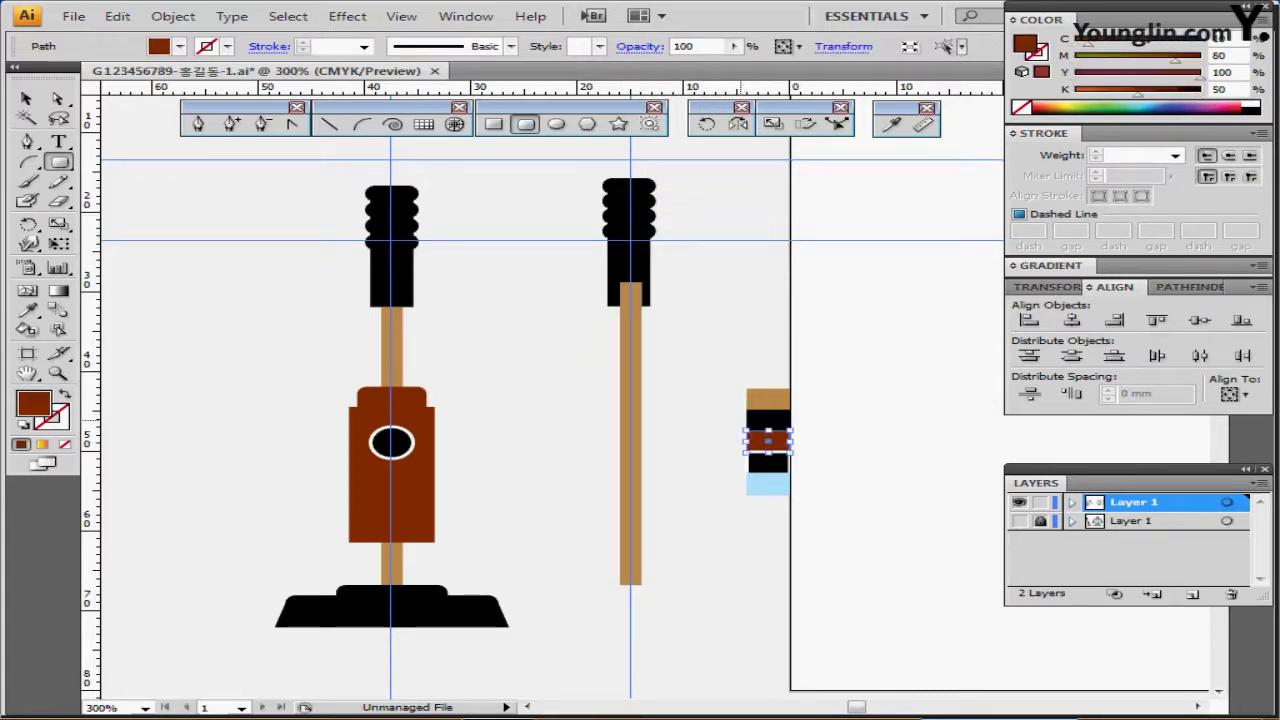
pyautogui.keyDown('ctrl'); pyautogui.click(705, 420); pyautogui.keyUp('ctrl')
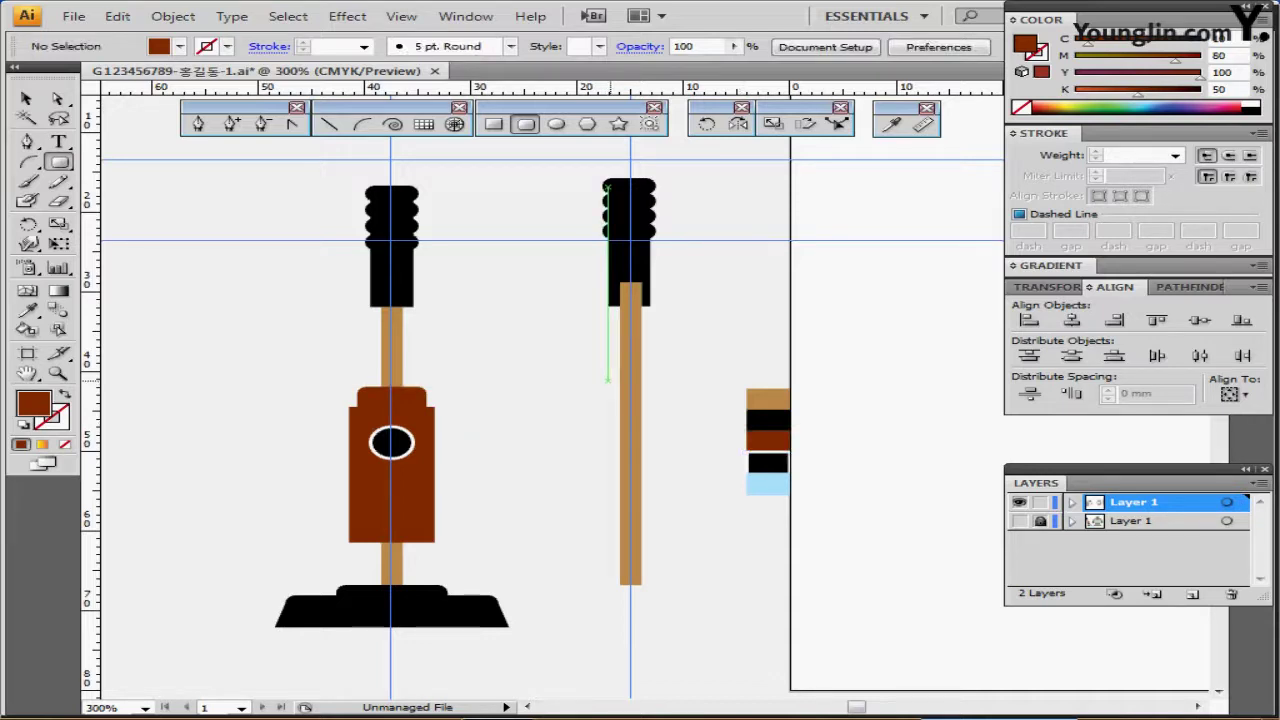
pyautogui.moveTo(603, 387); pyautogui.dragTo(662, 420)
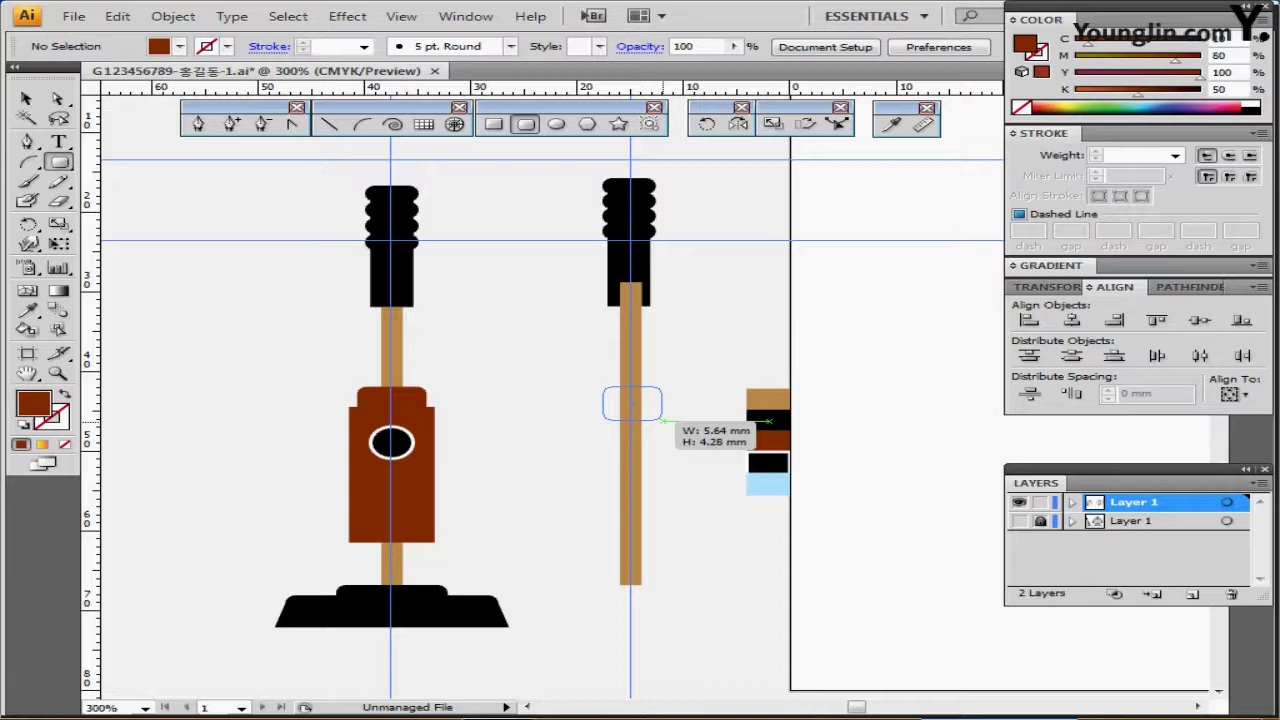
pyautogui.moveTo(662, 420); pyautogui.dragTo(672, 532)
# Draw an 8 × 17 mm dark brown rectangle as the main body, overlapping the rounded brown cap, and centre it on the guide.
pyautogui.click(493, 124)
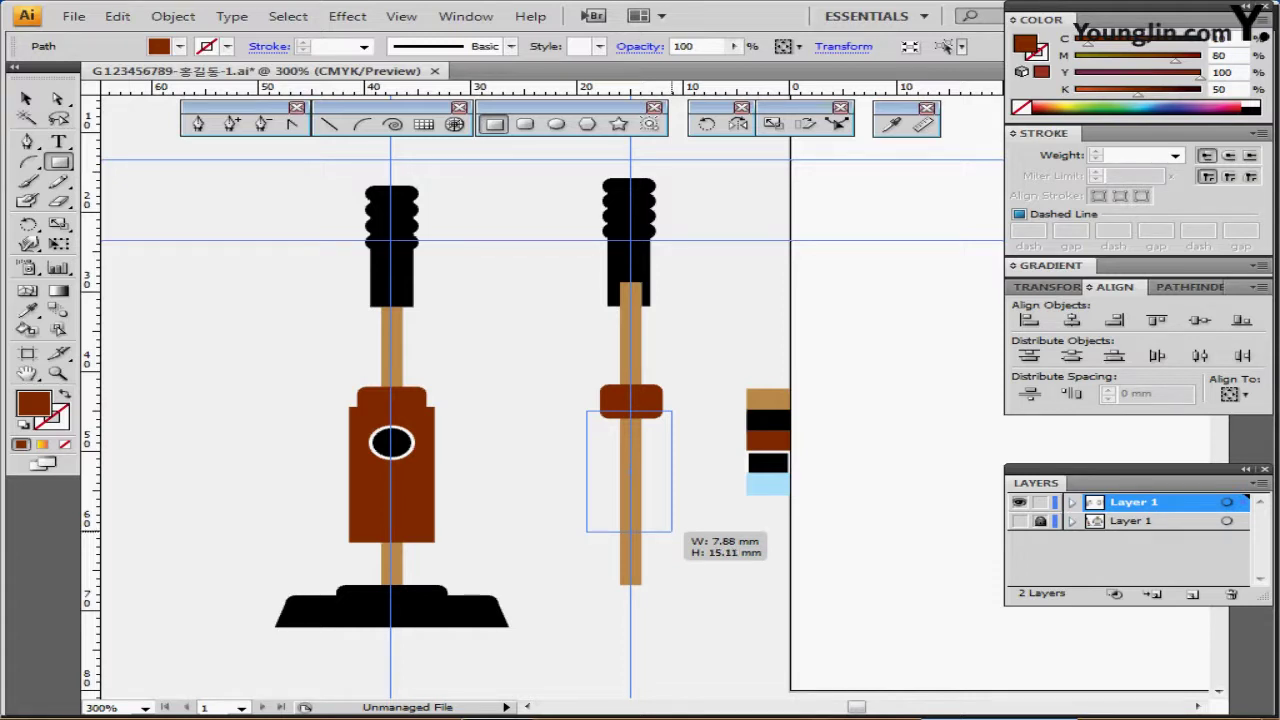
pyautogui.moveTo(672, 532); pyautogui.dragTo(672, 533)
pyautogui.hotkey('ctrl', 'z')
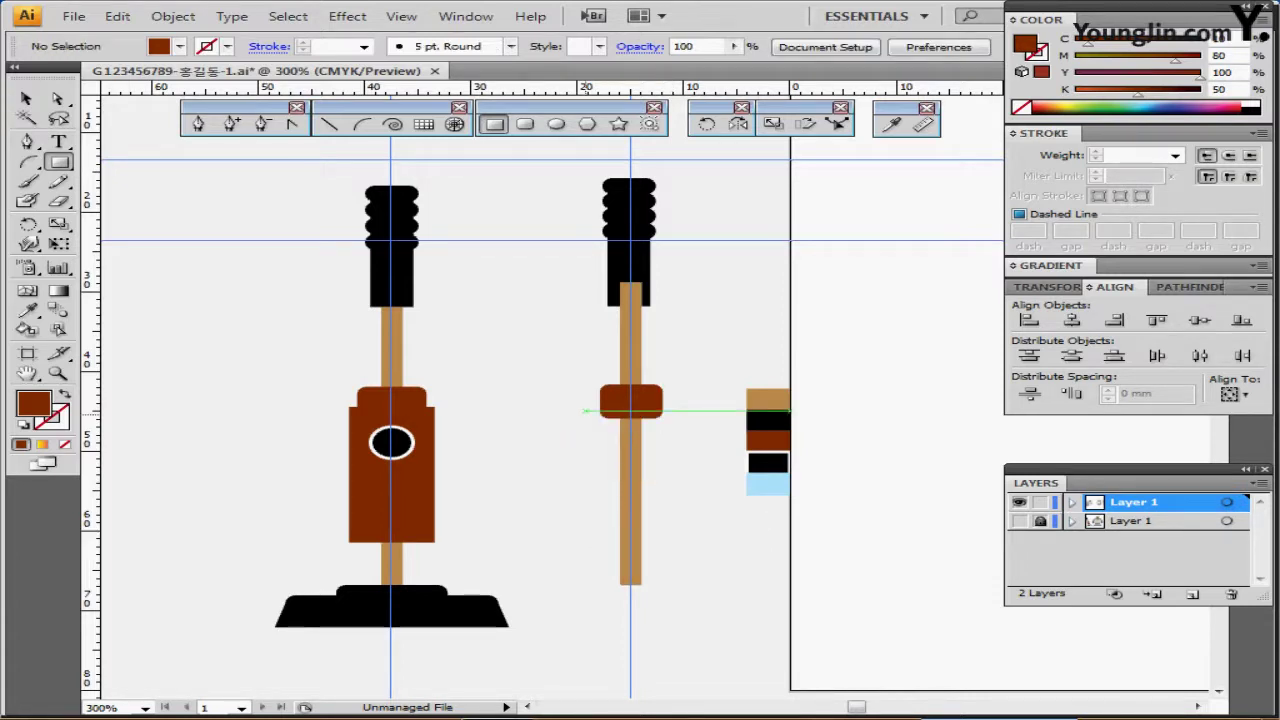
pyautogui.click(583, 410)
pyautogui.write('8')
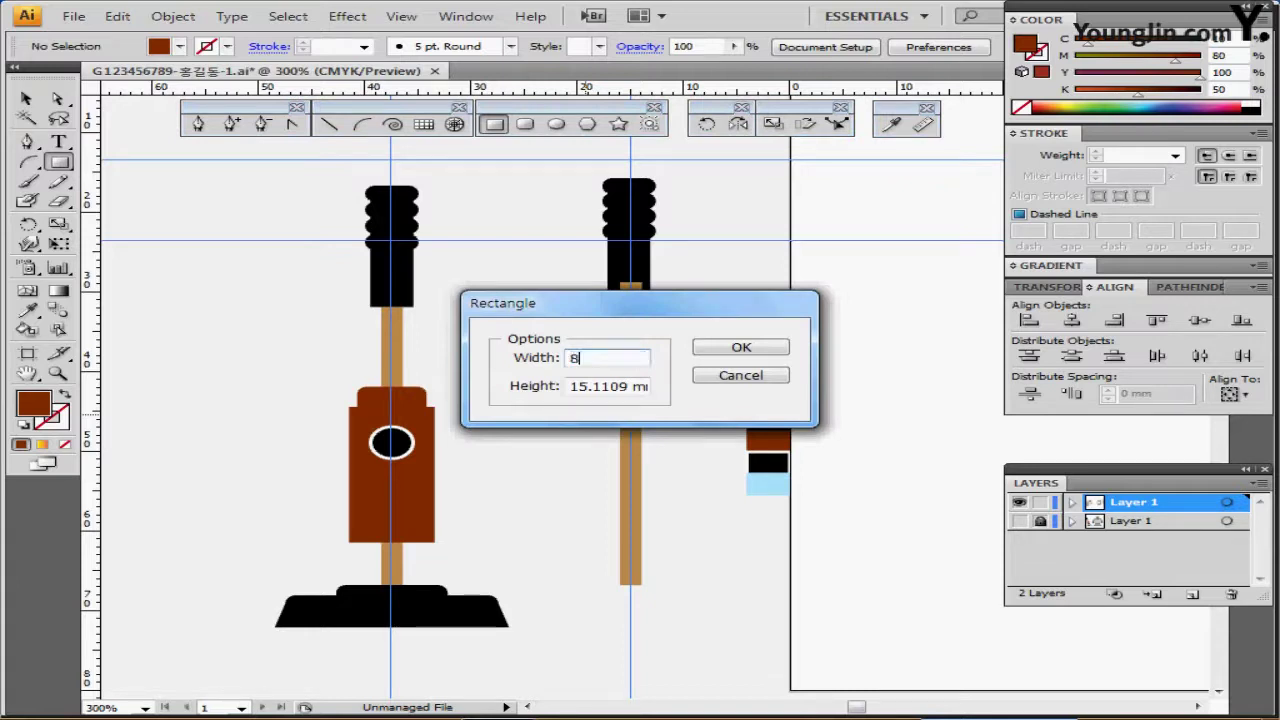
pyautogui.press('Tab')
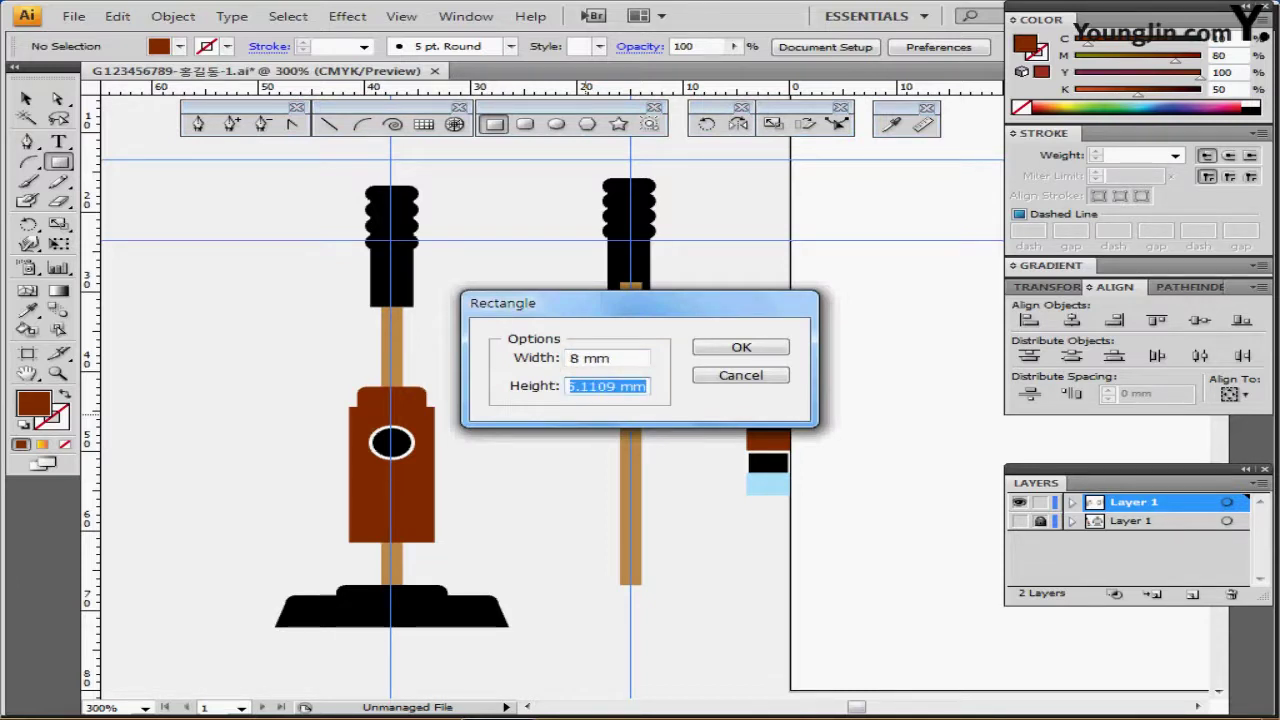
pyautogui.write('12')
pyautogui.press('Return')
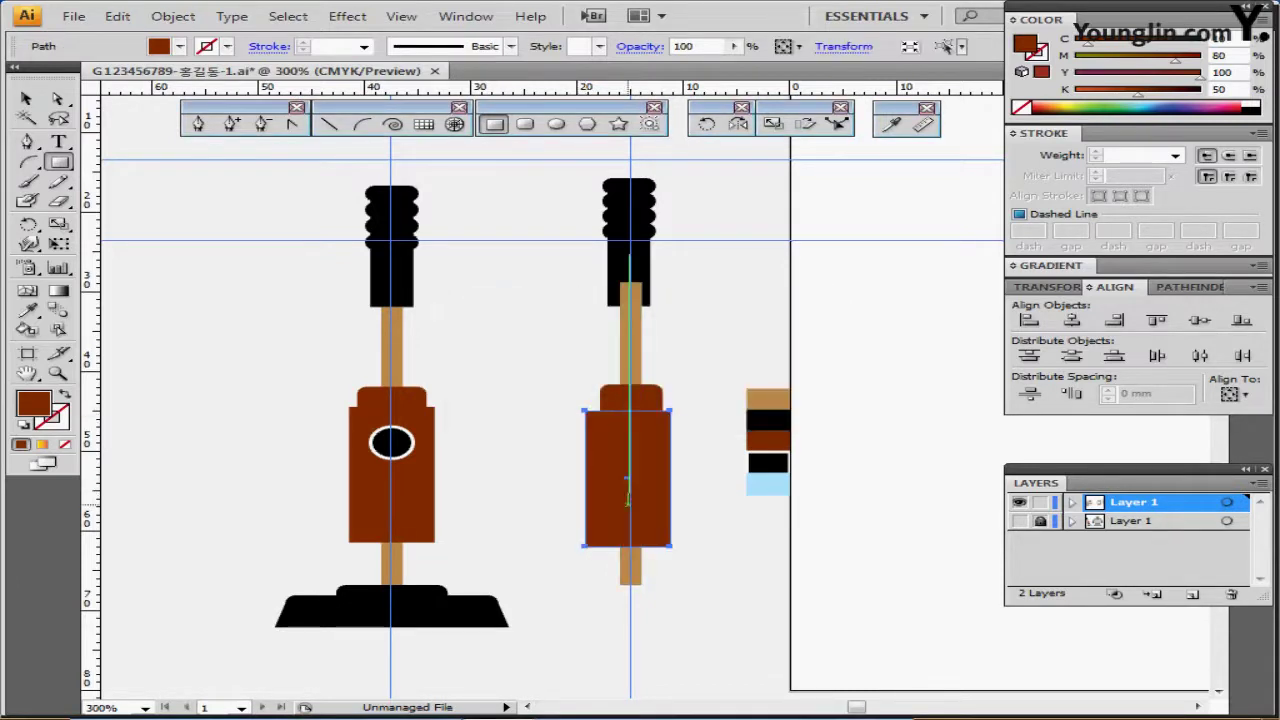
pyautogui.moveTo(627, 476); pyautogui.dragTo(662, 481)
pyautogui.click(712, 347)
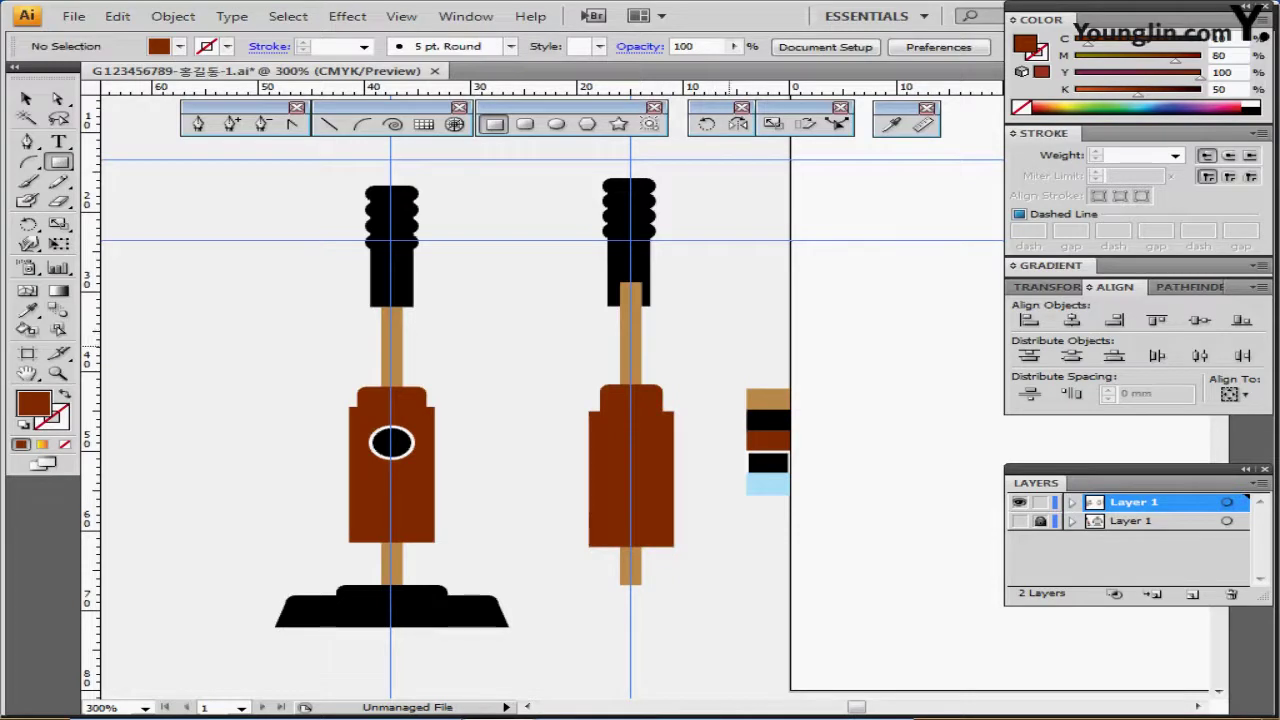
# Draw a black rounded rectangle about 9.8 mm wide and 2.4 mm high across the pole's lower end.
pyautogui.moveTo(686, 434); pyautogui.dragTo(676, 359)
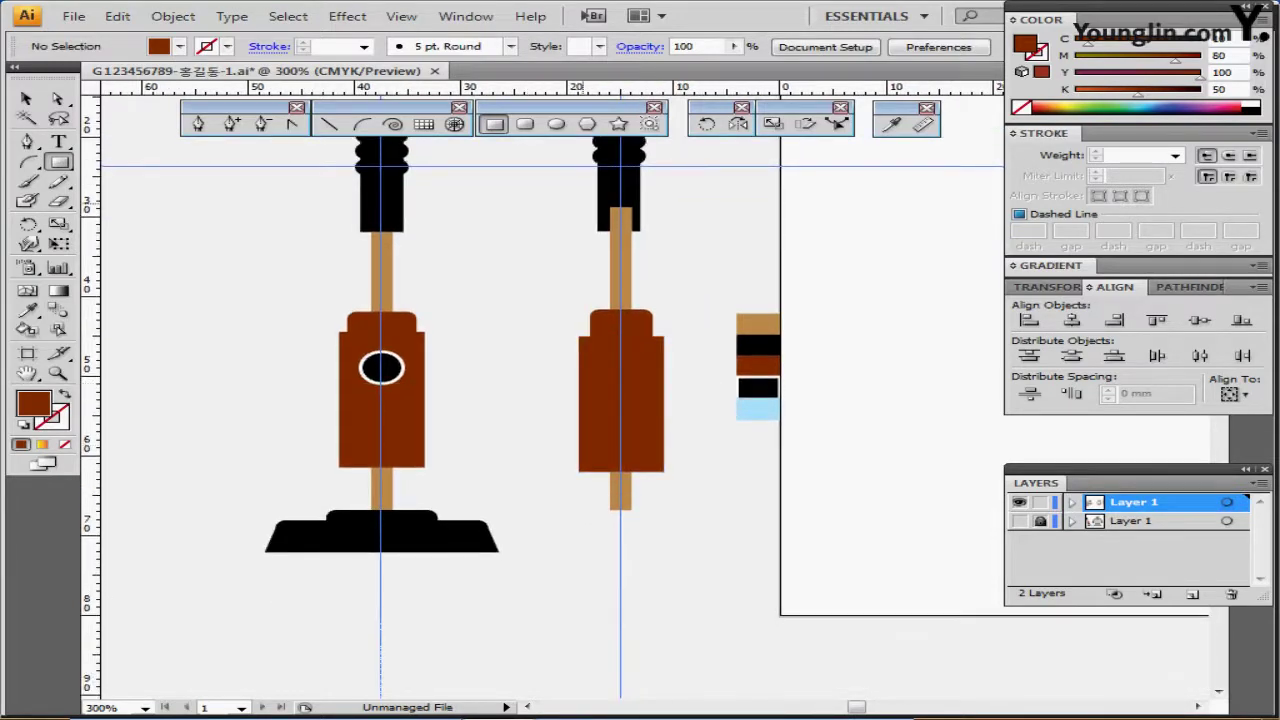
pyautogui.keyDown('ctrl'); pyautogui.click(758, 345); pyautogui.keyUp('ctrl')
pyautogui.keyDown('ctrl'); pyautogui.click(722, 250); pyautogui.keyUp('ctrl')
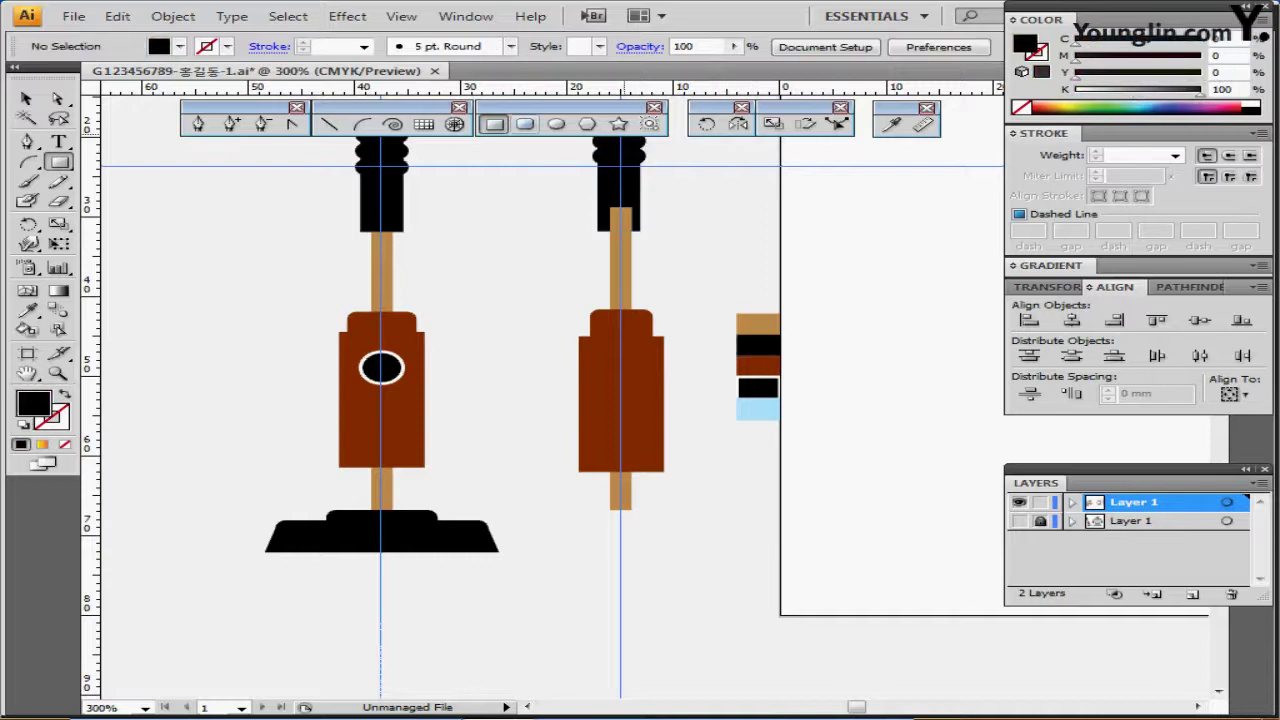
pyautogui.click(525, 124)
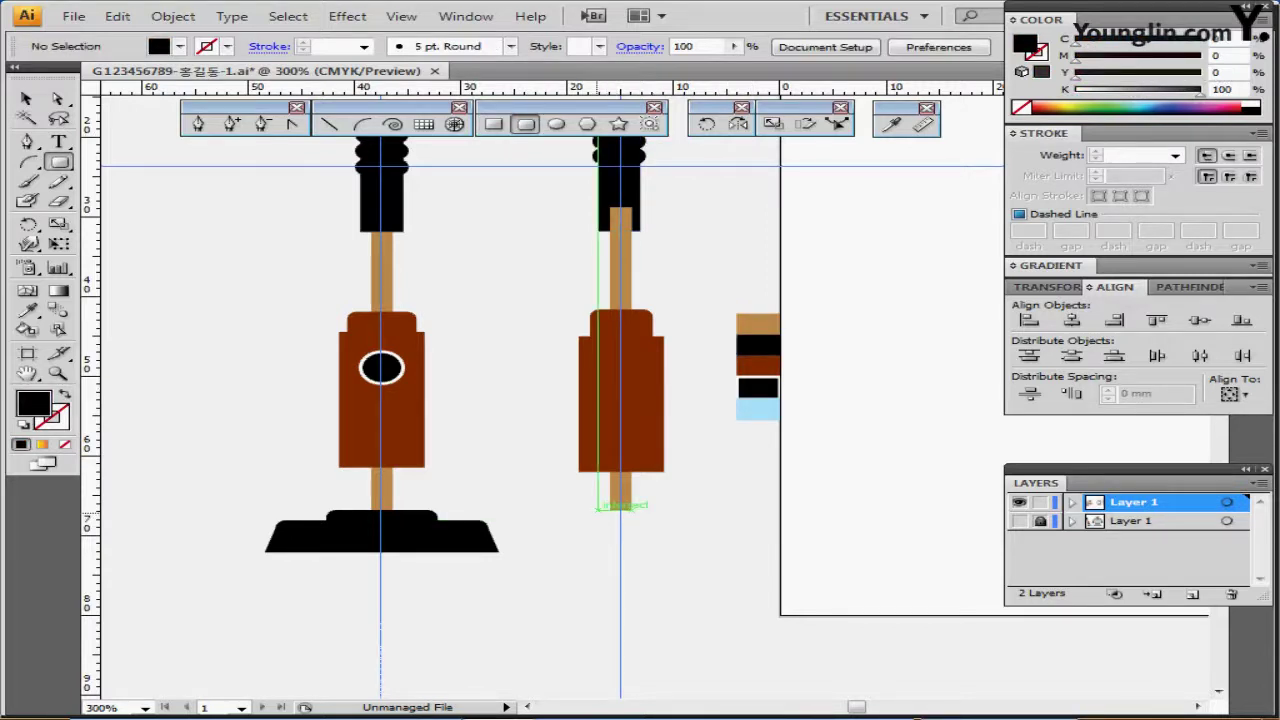
pyautogui.moveTo(620, 506); pyautogui.dragTo(683, 521)
pyautogui.moveTo(671, 511); pyautogui.dragTo(673, 510)
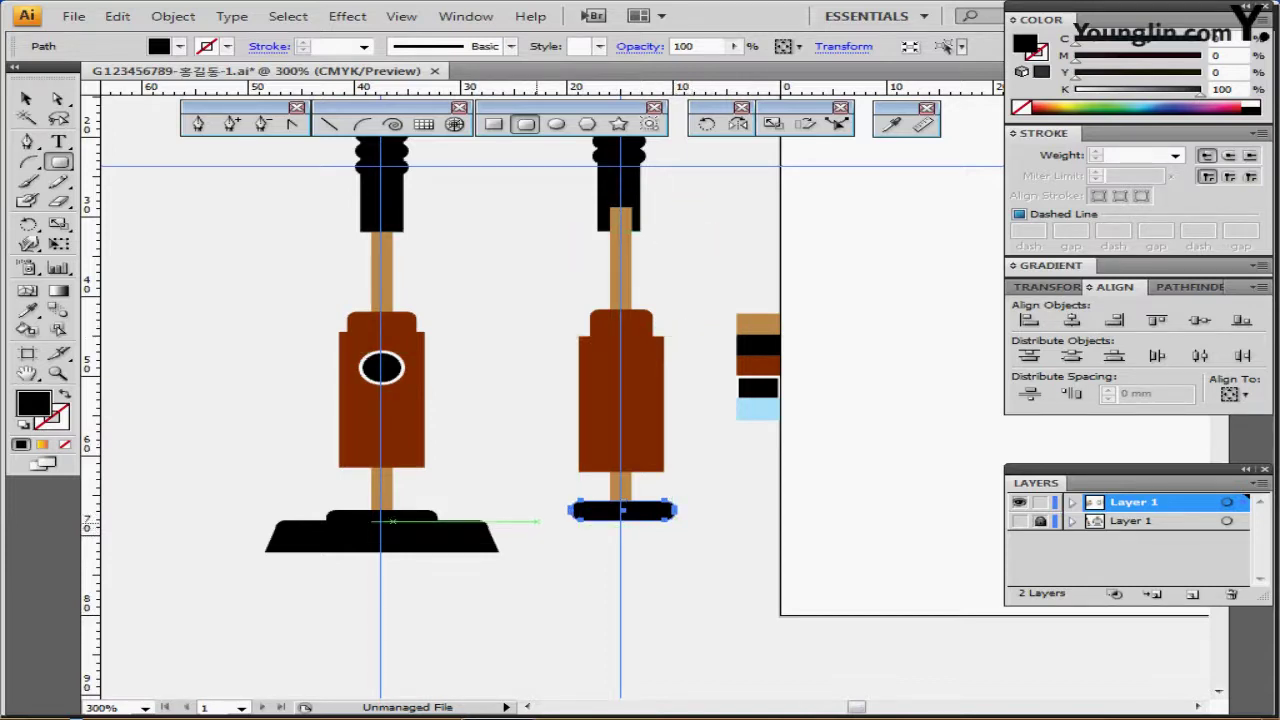
# Draw a 20 × 5 mm black rounded rectangle for the cleaner head below the small rounded bar.
pyautogui.click(522, 520)
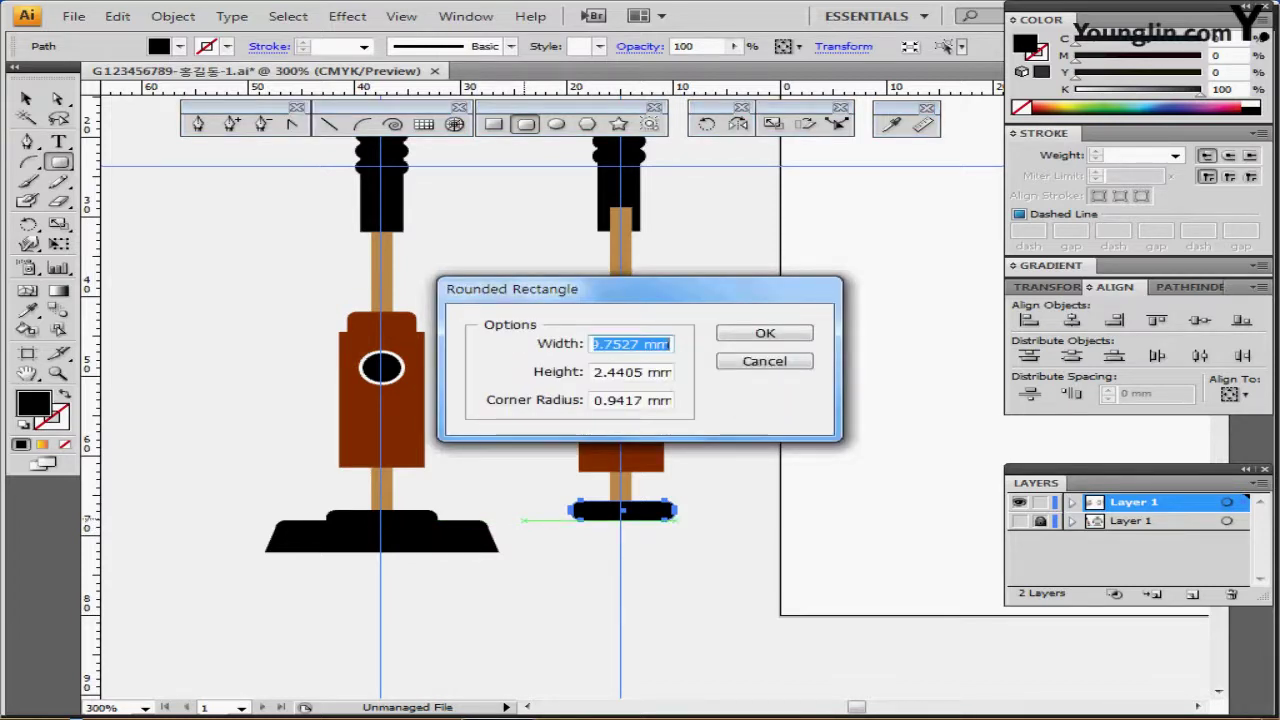
pyautogui.write('20')
pyautogui.press('Tab')
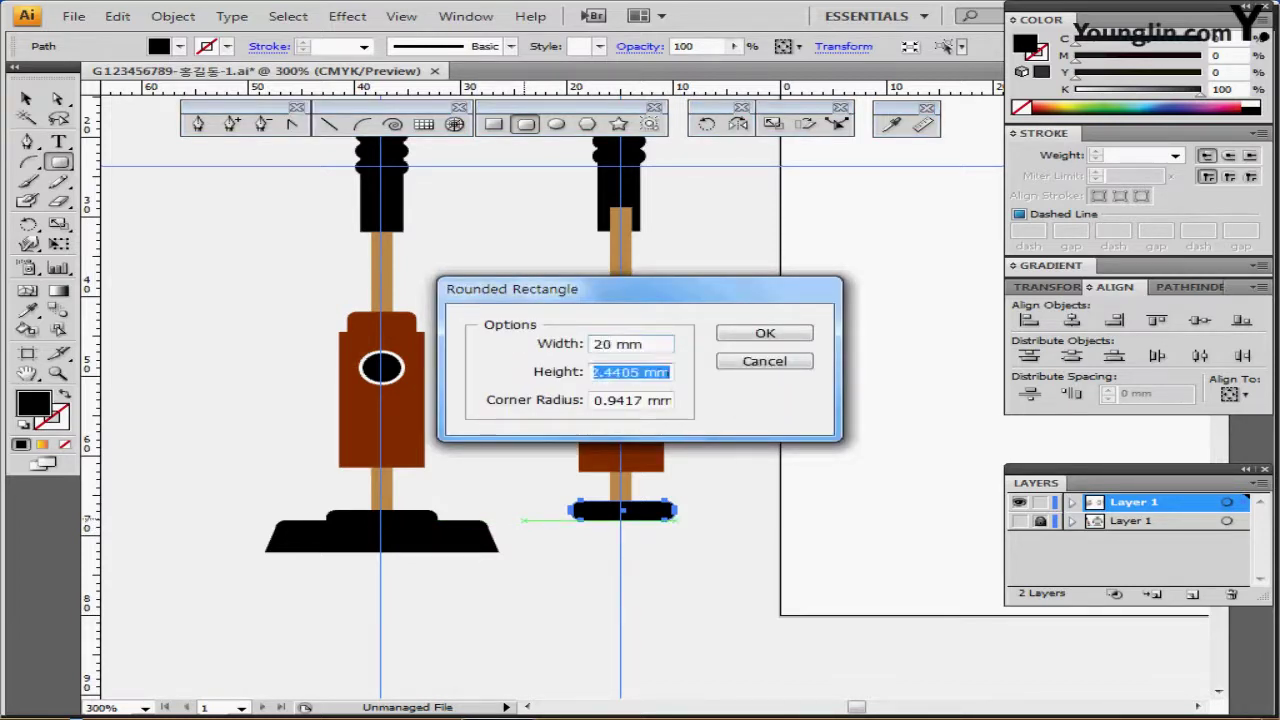
pyautogui.write('5')
pyautogui.press('Tab')
pyautogui.press('Return')
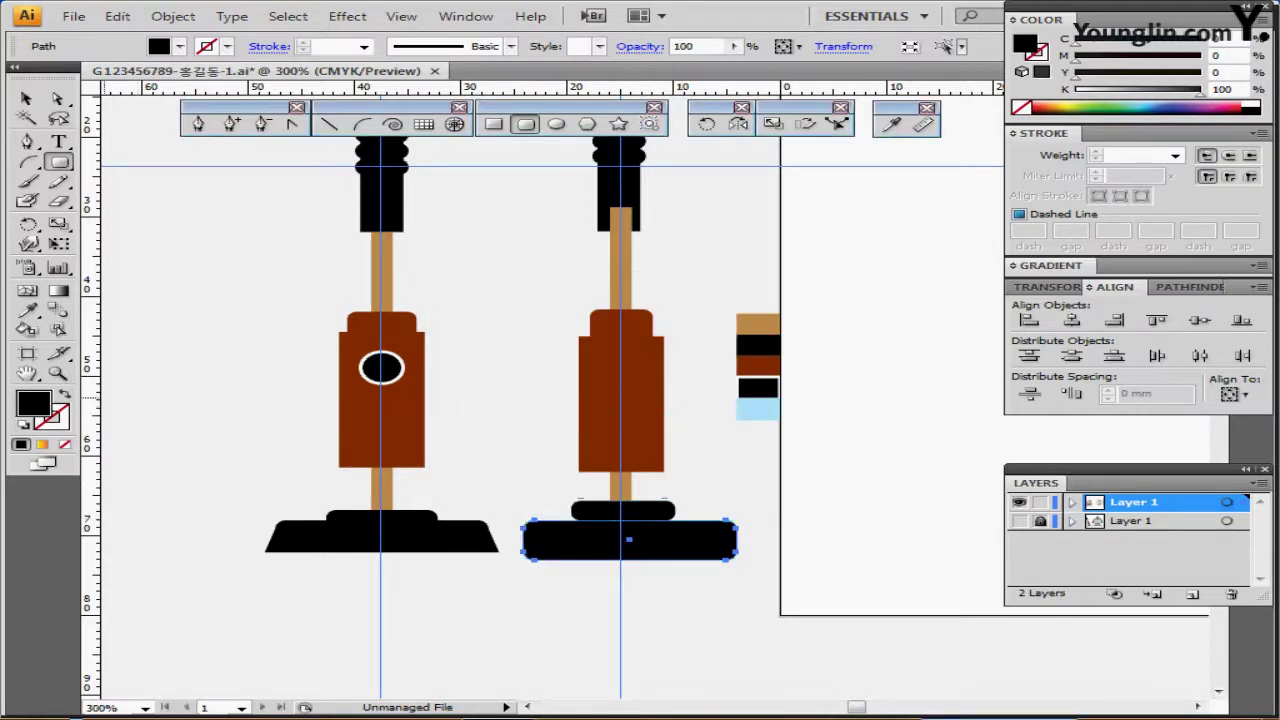
# Swap the wide rounded rectangle's fill and stroke, then centre it on the guide, slightly overlapping the small black bar.
pyautogui.hotkey('shift', 'x')
pyautogui.keyDown('ctrl'); pyautogui.click(636, 545); pyautogui.keyUp('ctrl')
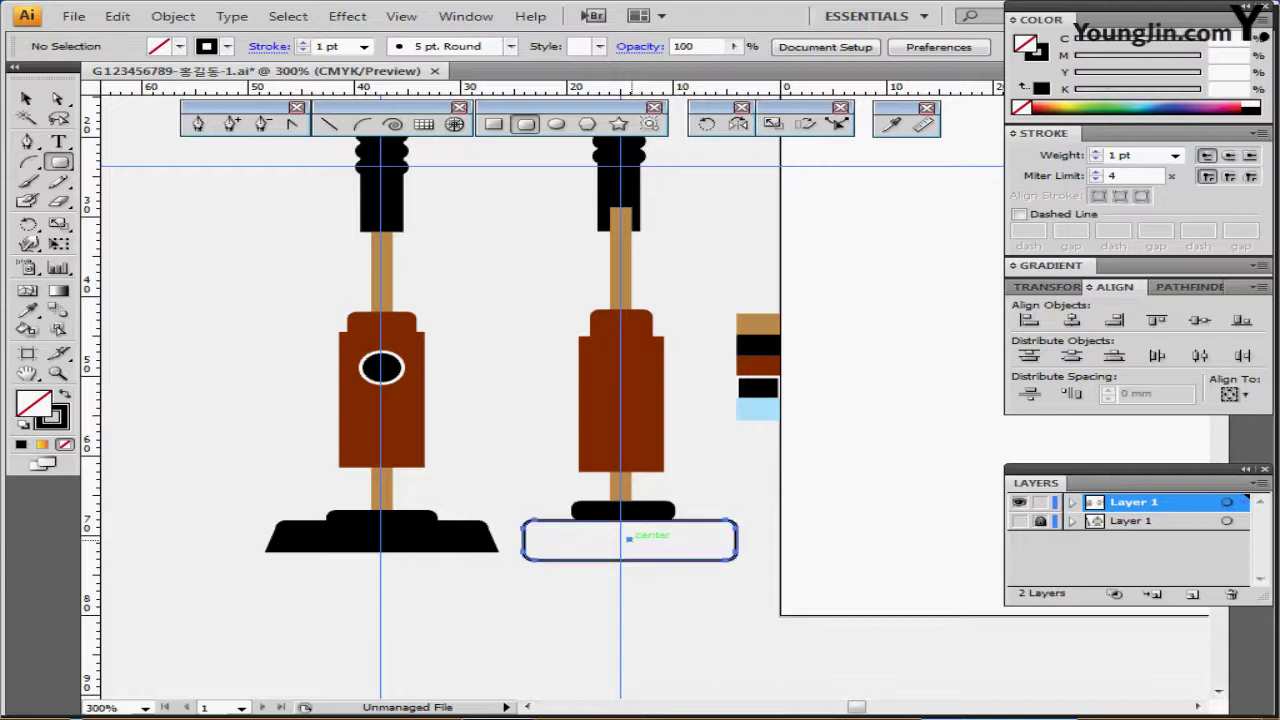
pyautogui.moveTo(631, 539); pyautogui.dragTo(620, 535)
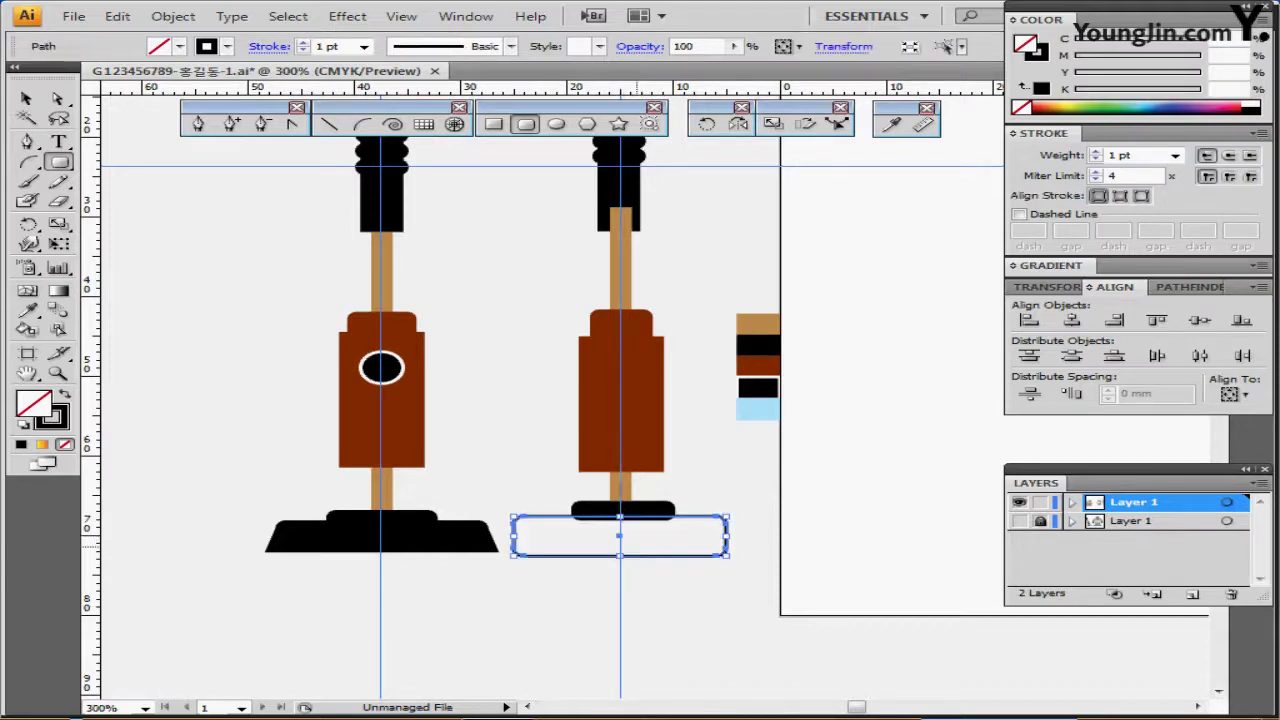
pyautogui.press('Up')
pyautogui.press('Down')
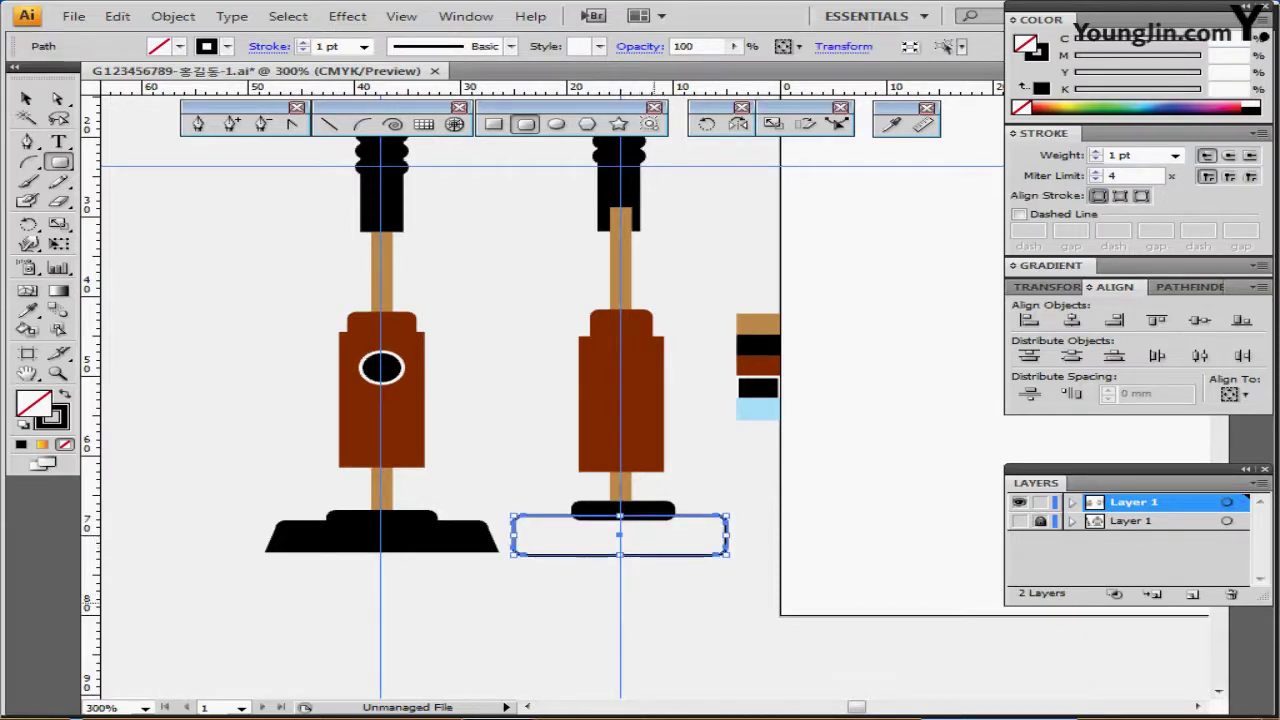
pyautogui.press('Up')
pyautogui.press('Right')
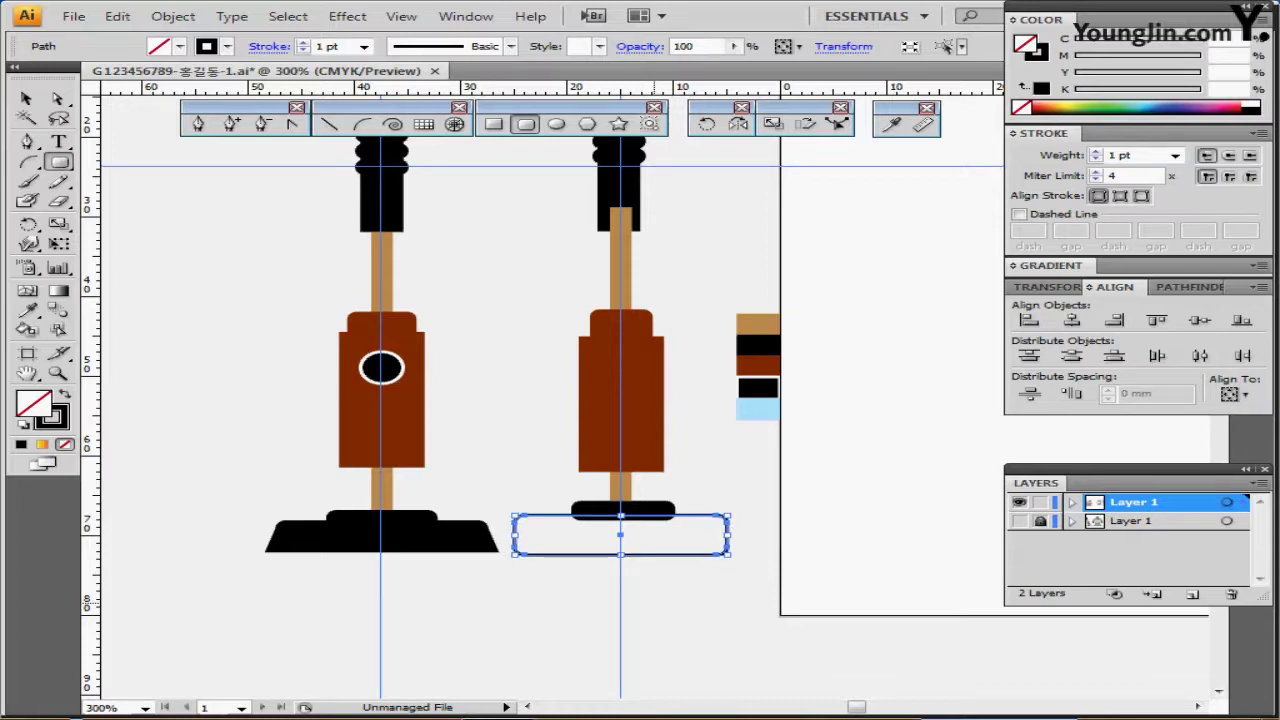
pyautogui.press('Up')
pyautogui.keyDown('ctrl'); pyautogui.click(635, 590); pyautogui.keyUp('ctrl')
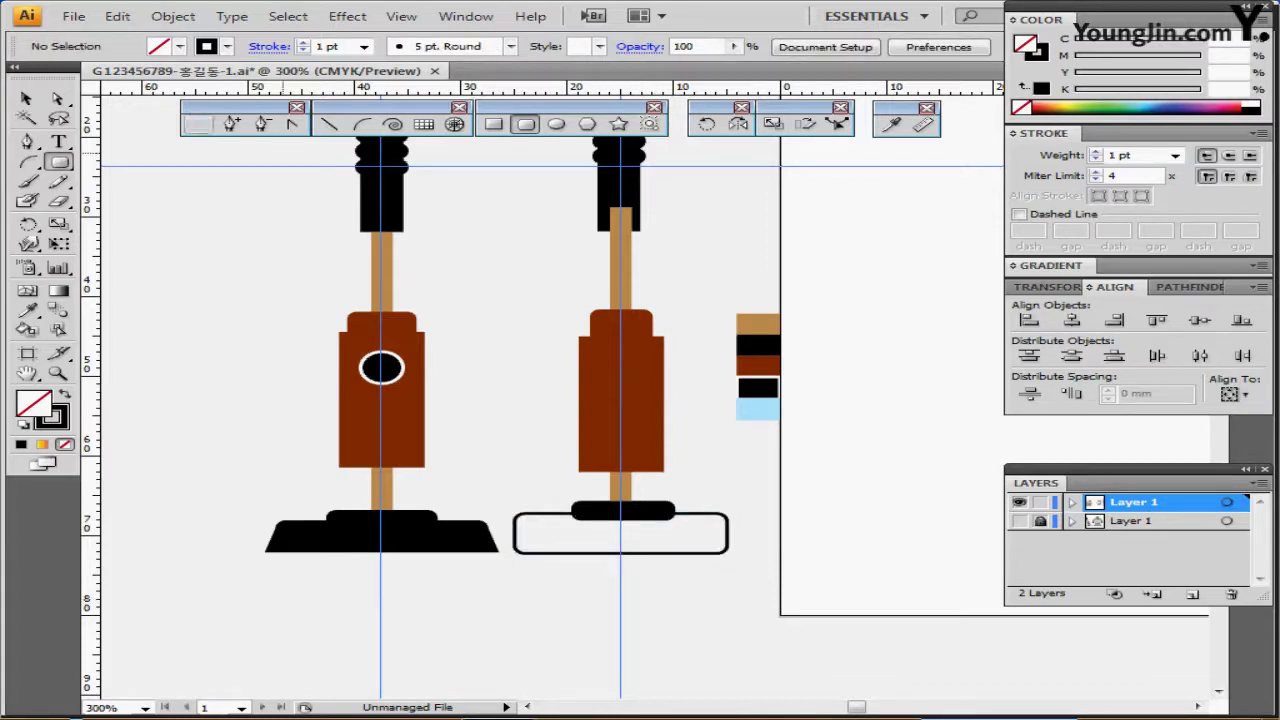
# Delete the lowest anchor points of the outlined rounded rectangle to leave its underside open.
pyautogui.press('a')
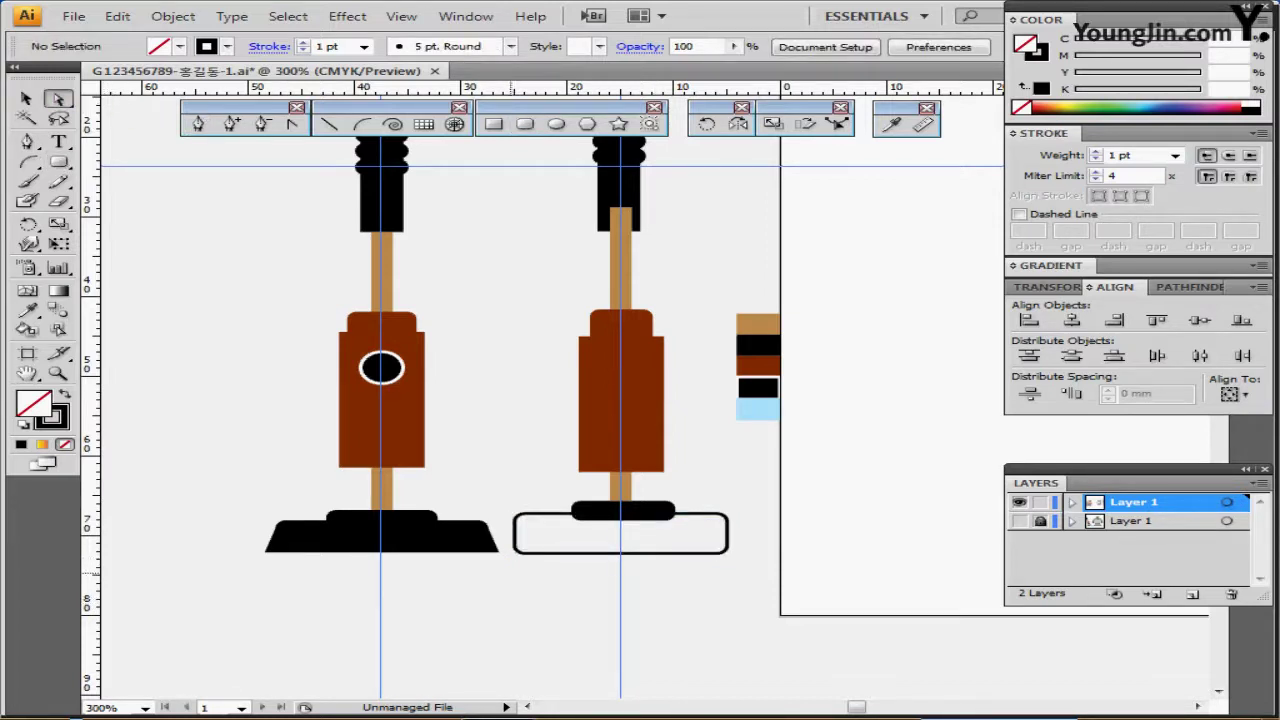
pyautogui.moveTo(512, 586); pyautogui.dragTo(720, 550)
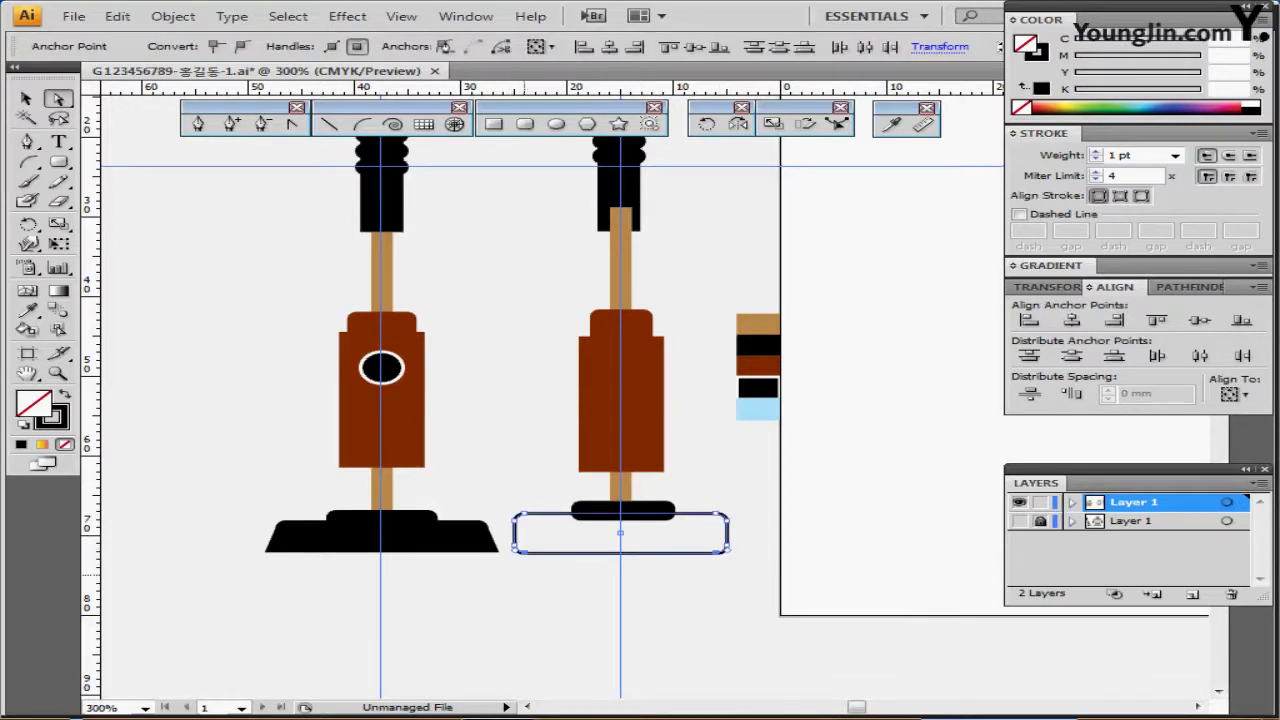
pyautogui.moveTo(519, 585); pyautogui.dragTo(720, 553)
pyautogui.press('Delete')
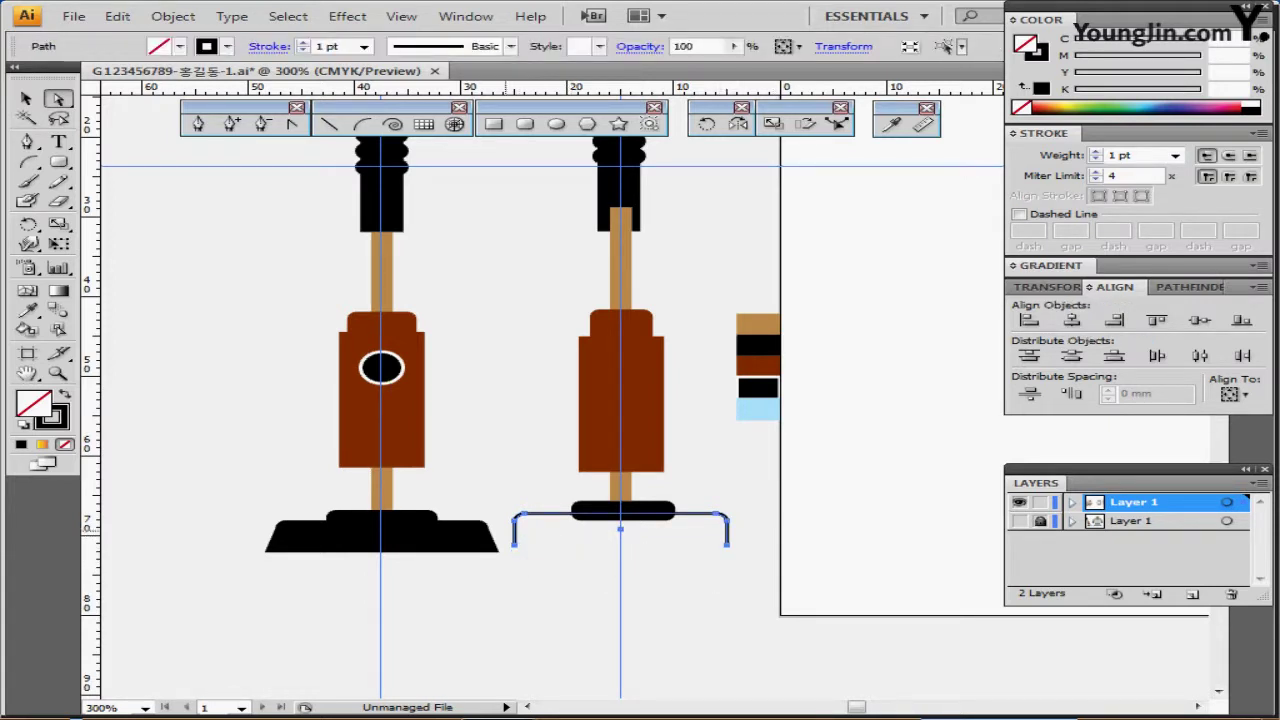
# Scale the two open end points of the head outline uniformly to 110% so its sides flare outward.
pyautogui.moveTo(506, 530); pyautogui.dragTo(748, 558)
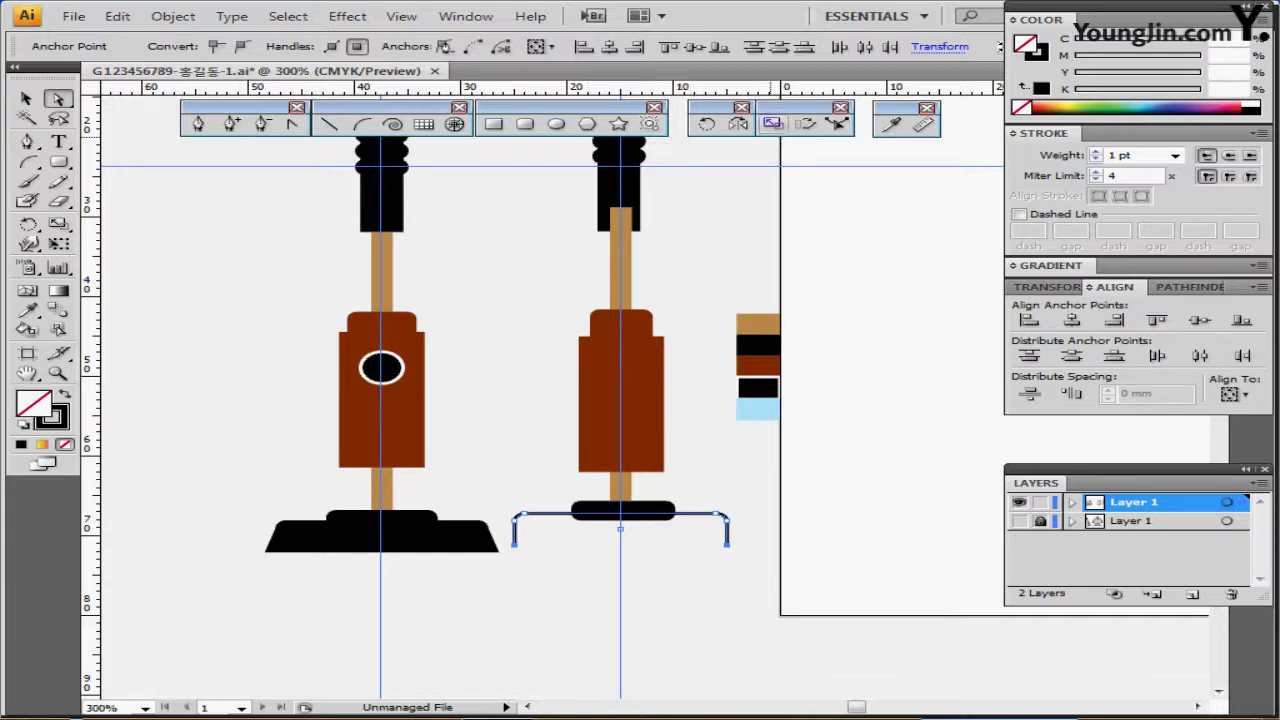
pyautogui.doubleClick(772, 123)
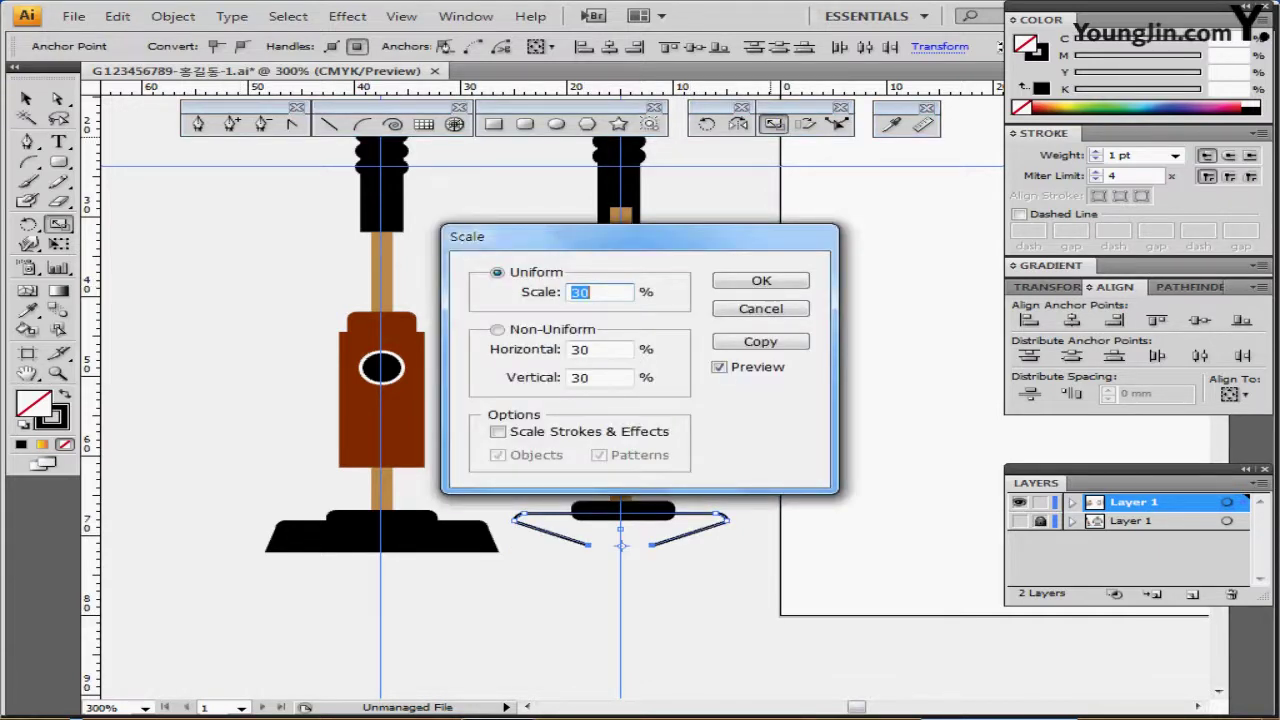
pyautogui.write('110')
pyautogui.press('Return')
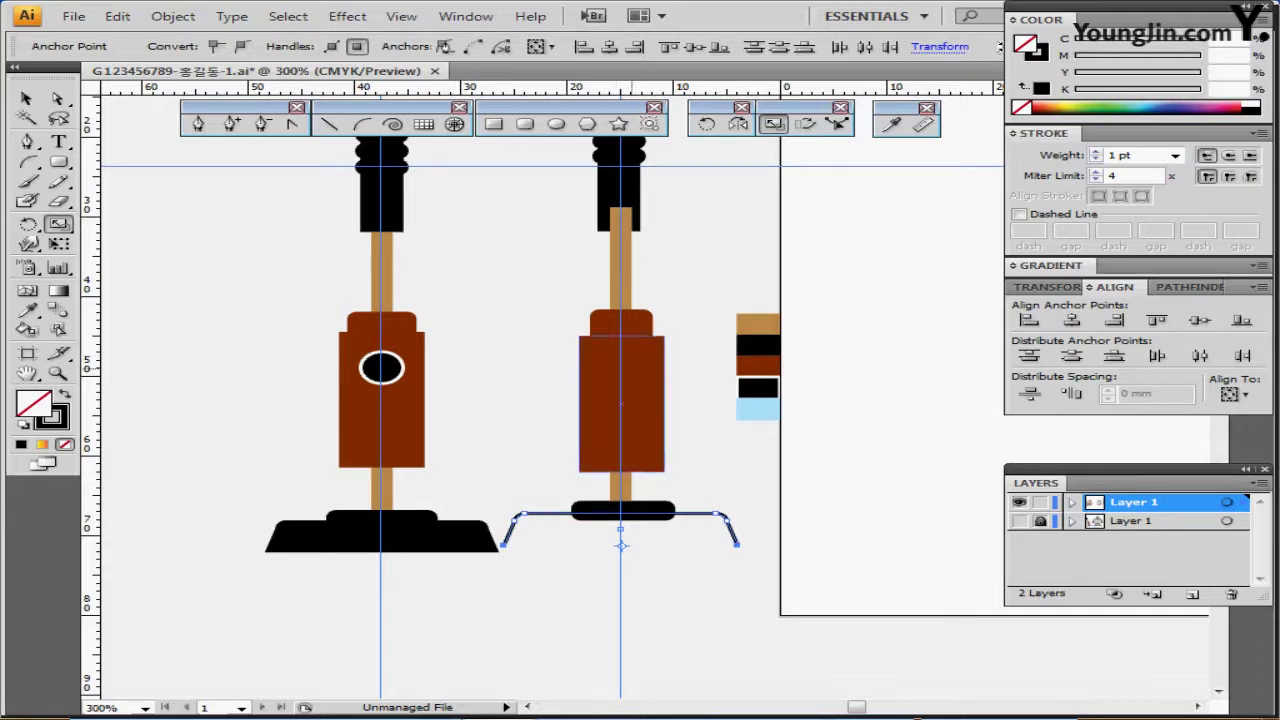
pyautogui.hotkey('ctrl', 'shift', 'a')
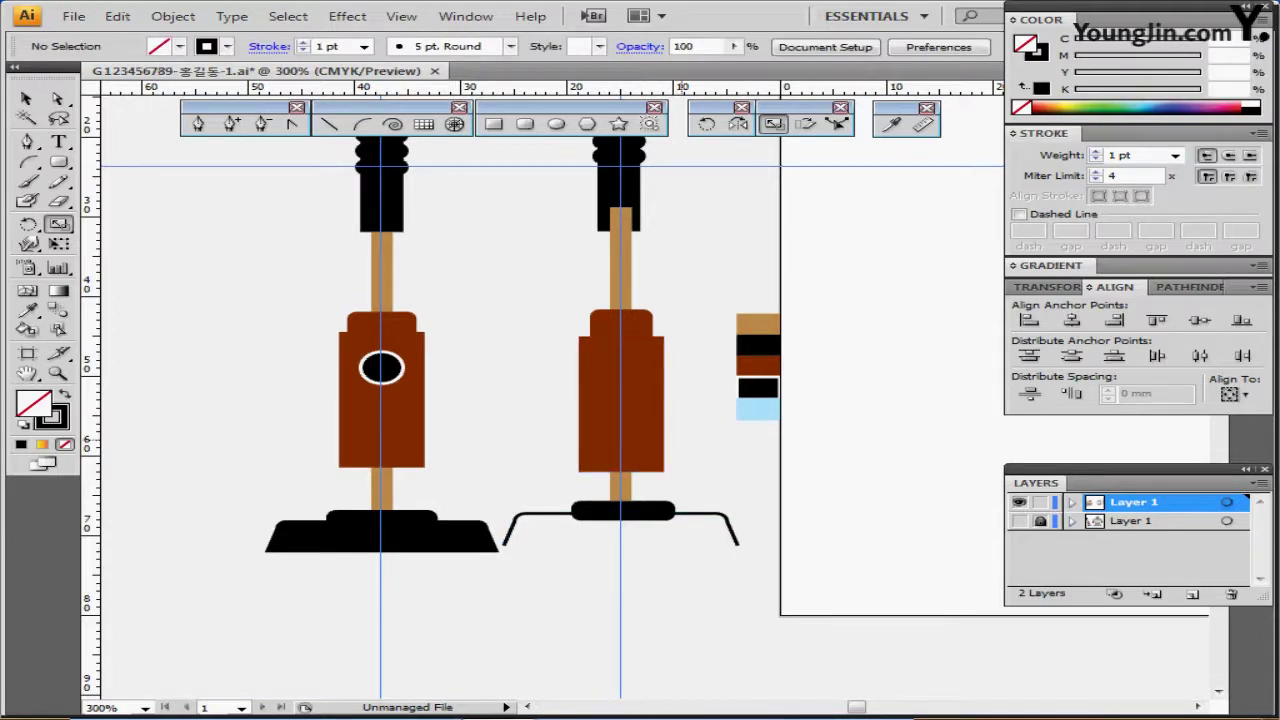
# Draw a 4 × 4 mm circle on the brown body near the guide.
pyautogui.hotkey('ctrl', '-')
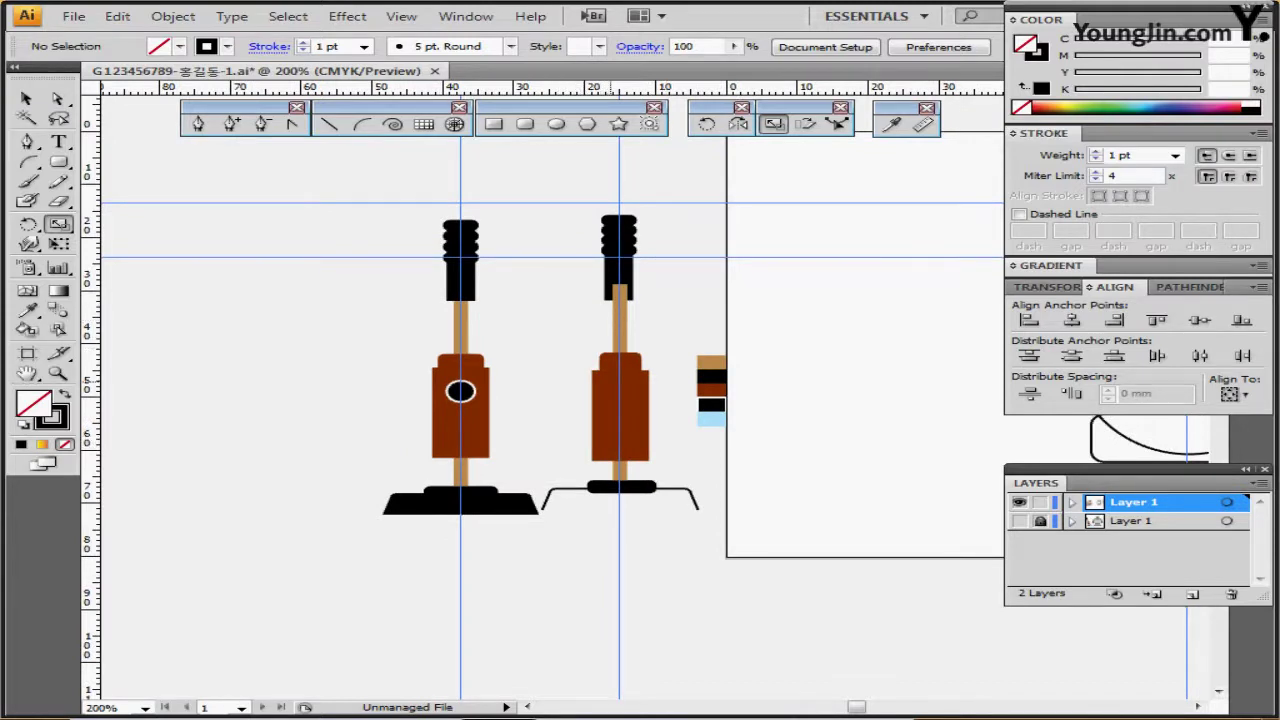
pyautogui.hotkey('ctrl', '+')
pyautogui.hotkey('ctrl', '+')
pyautogui.moveTo(597, 390); pyautogui.dragTo(562, 403)
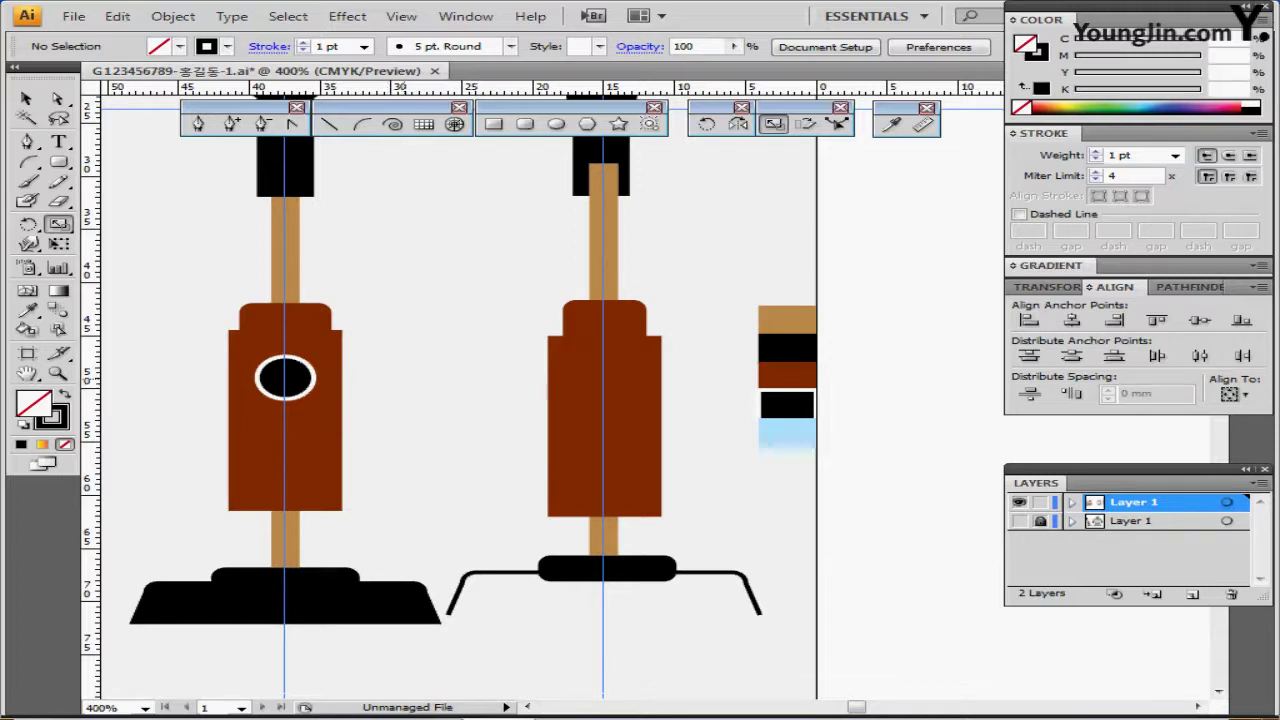
pyautogui.click(557, 124)
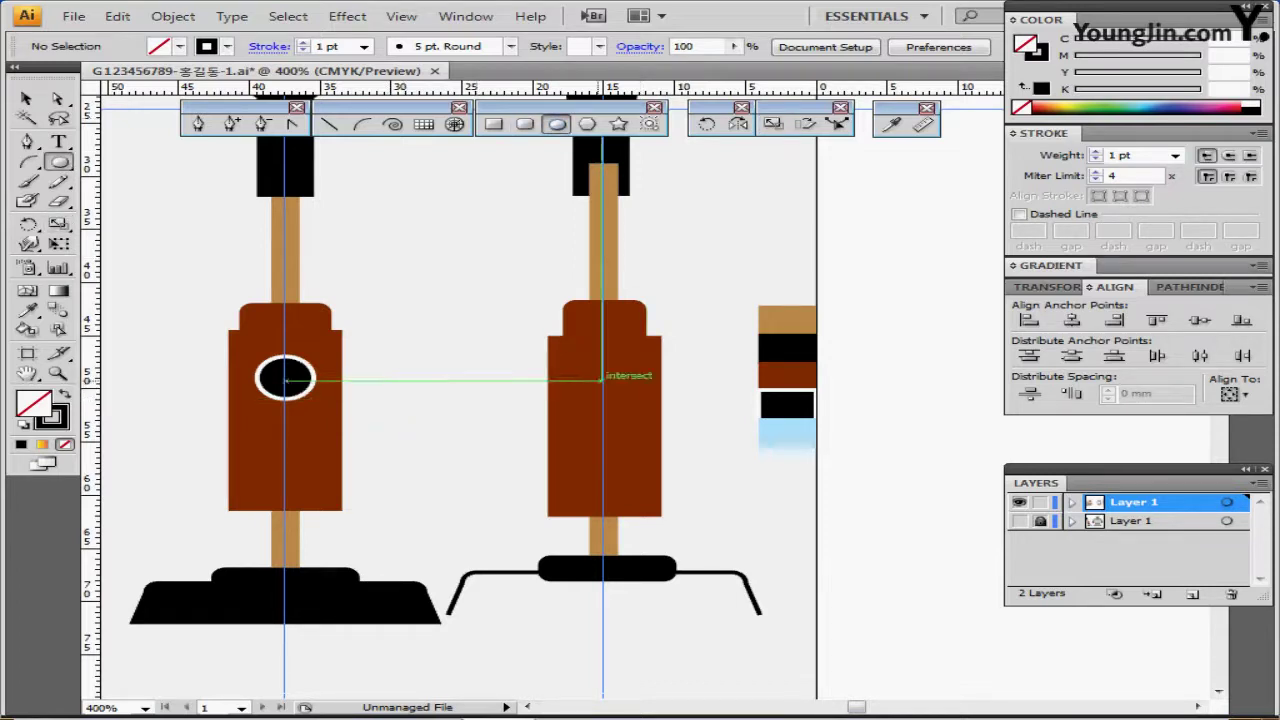
pyautogui.click(601, 370)
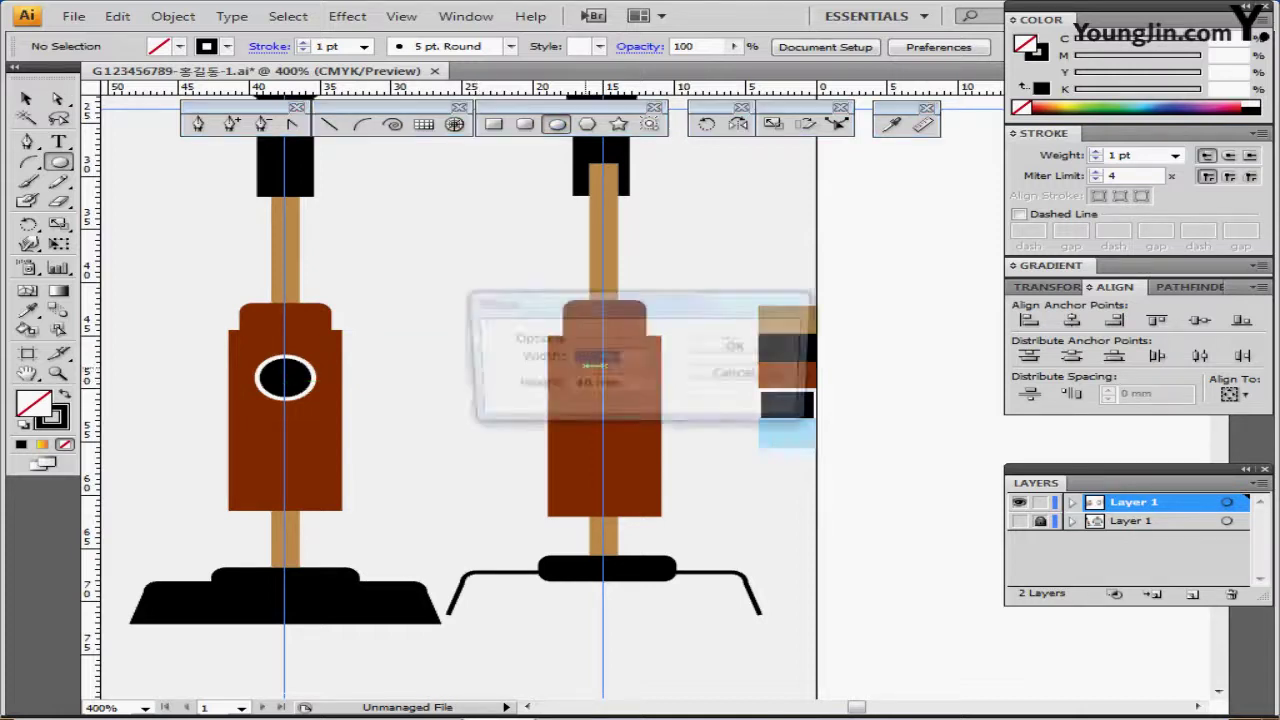
pyautogui.write('4')
pyautogui.press('Tab')
pyautogui.write('4')
pyautogui.press('Tab')
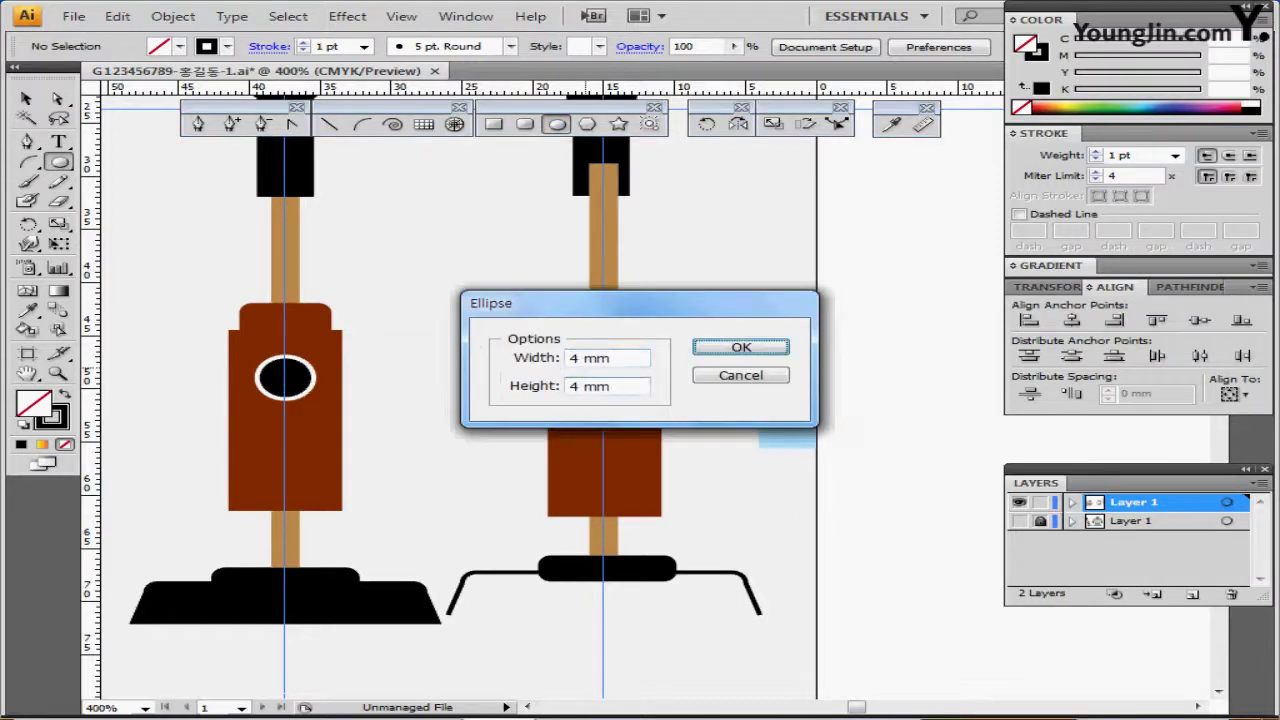
pyautogui.press('Return')
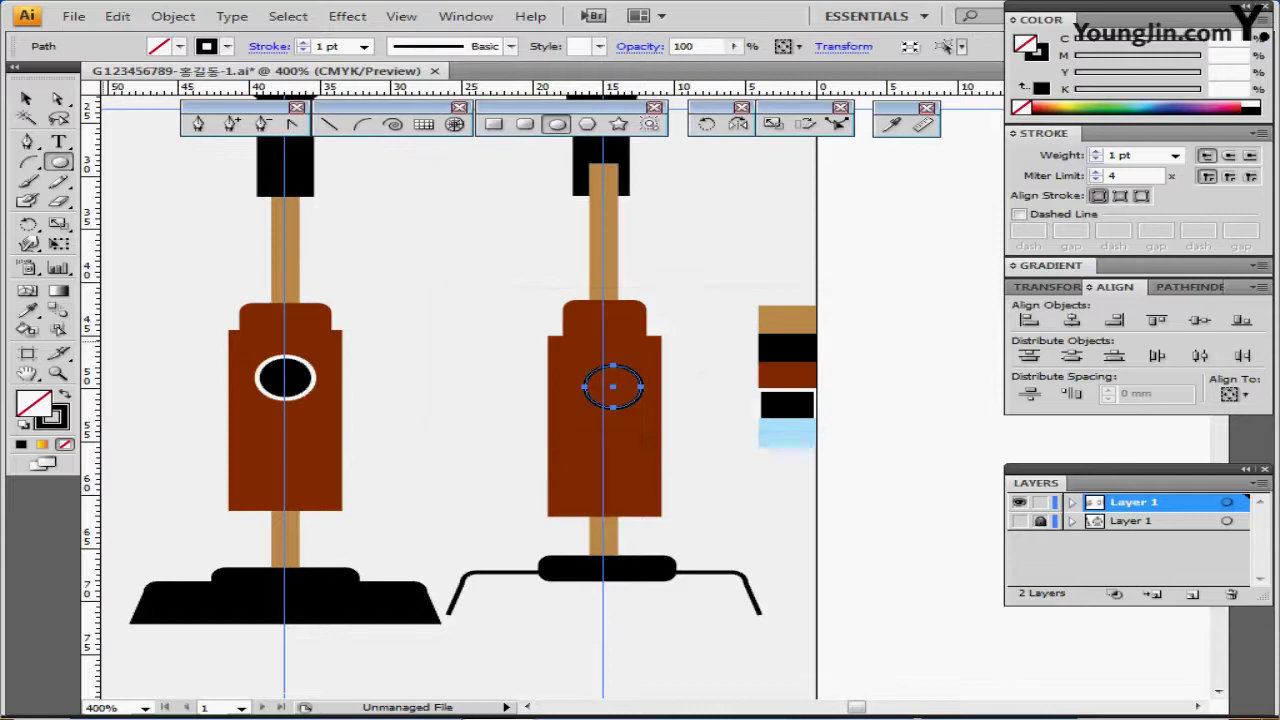
# Apply the reference circle's black fill and white 1 pt stroke to the new circle and centre it on the guide.
pyautogui.press('i')
pyautogui.click(285, 378)
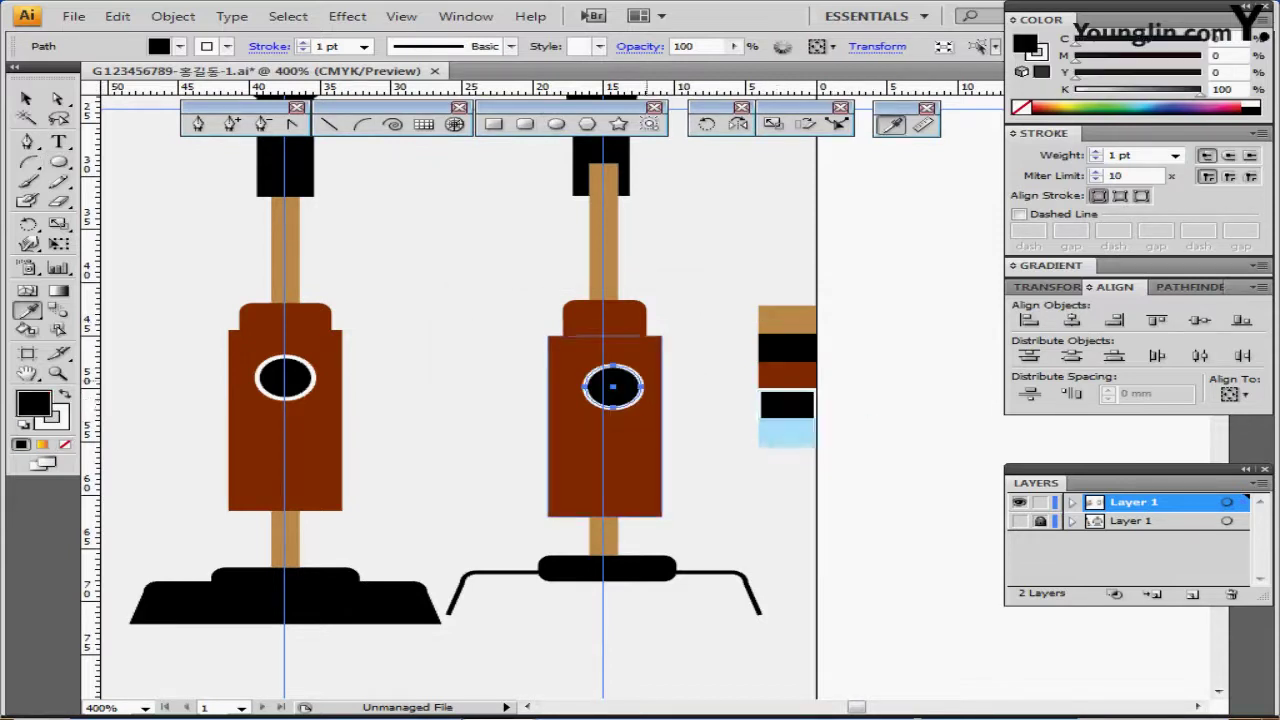
pyautogui.moveTo(617, 374); pyautogui.dragTo(601, 383)
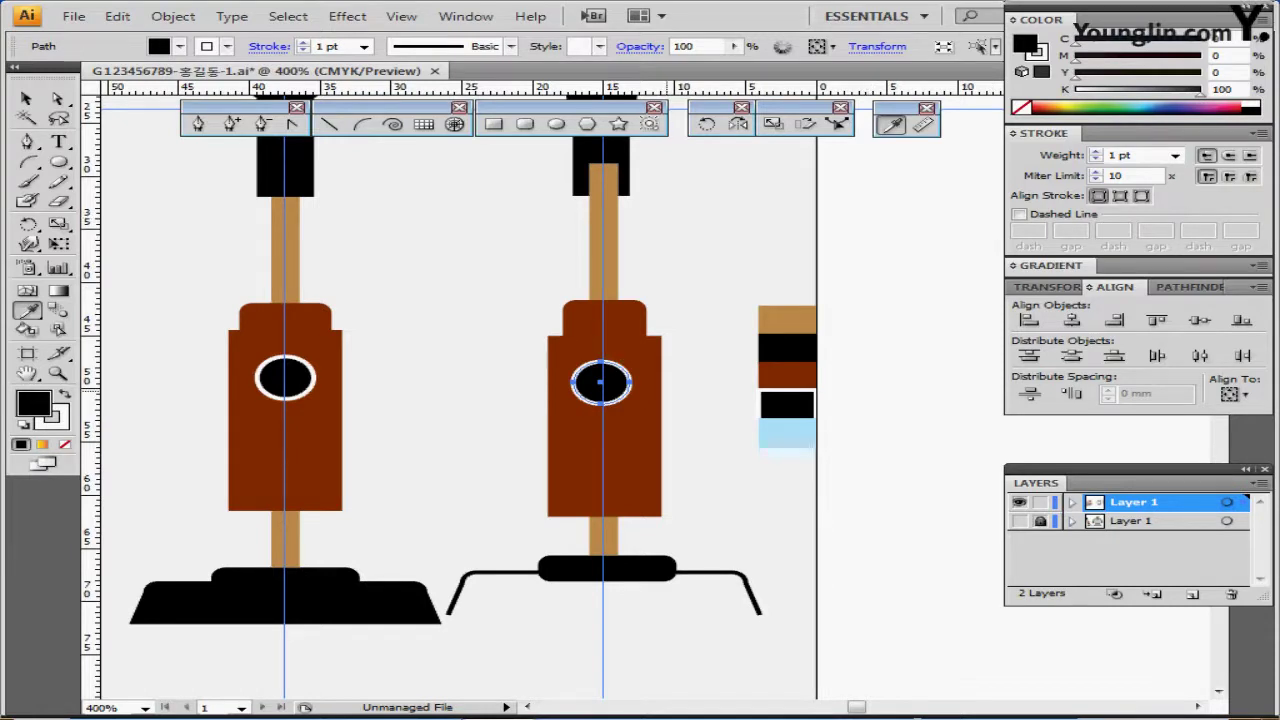
# Align all parts of the redrawn cleaner to their common horizontal centre.
pyautogui.hotkey('ctrl', '-')
pyautogui.moveTo(632, 374); pyautogui.dragTo(572, 417)
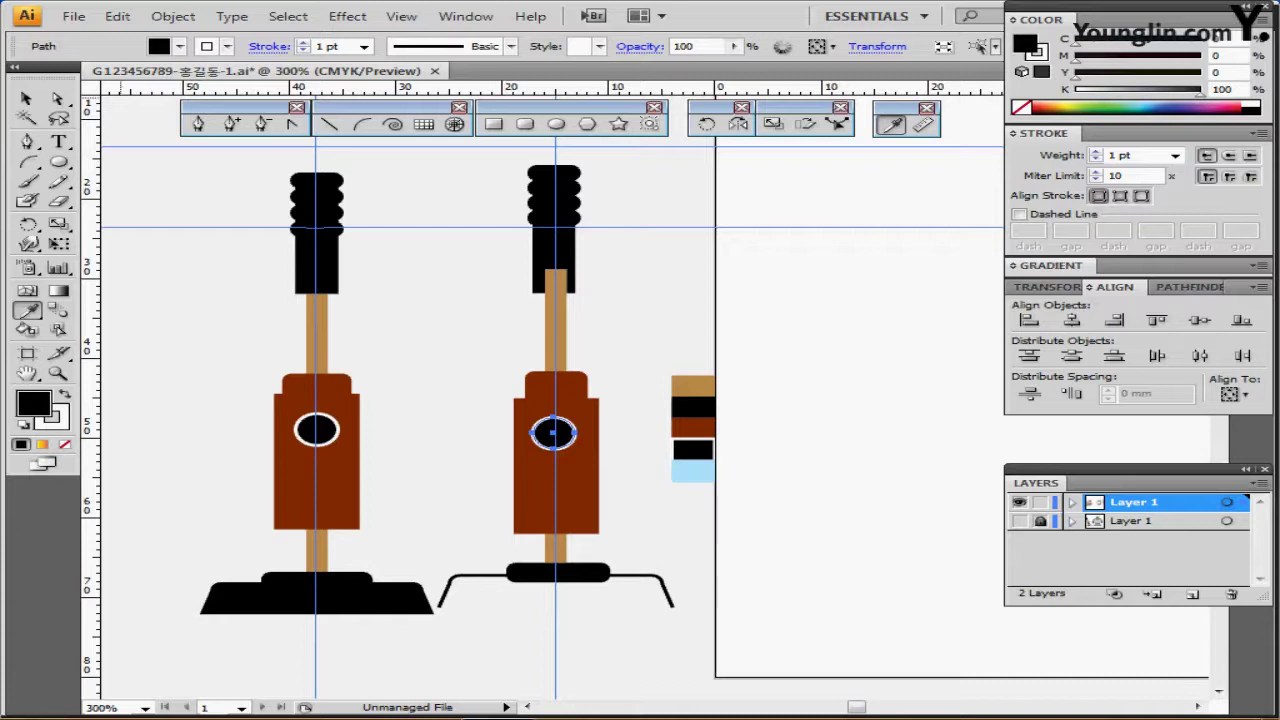
pyautogui.press('v')
pyautogui.moveTo(474, 163); pyautogui.dragTo(617, 586)
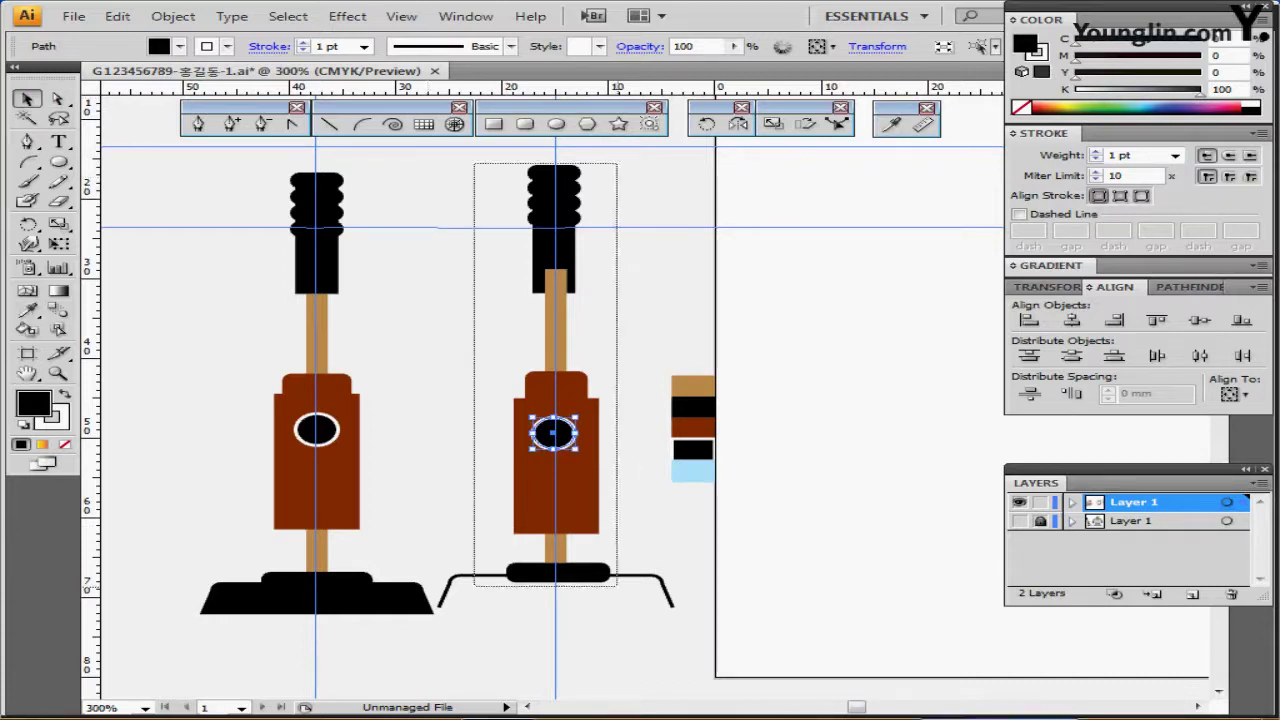
pyautogui.moveTo(474, 587); pyautogui.dragTo(474, 587)
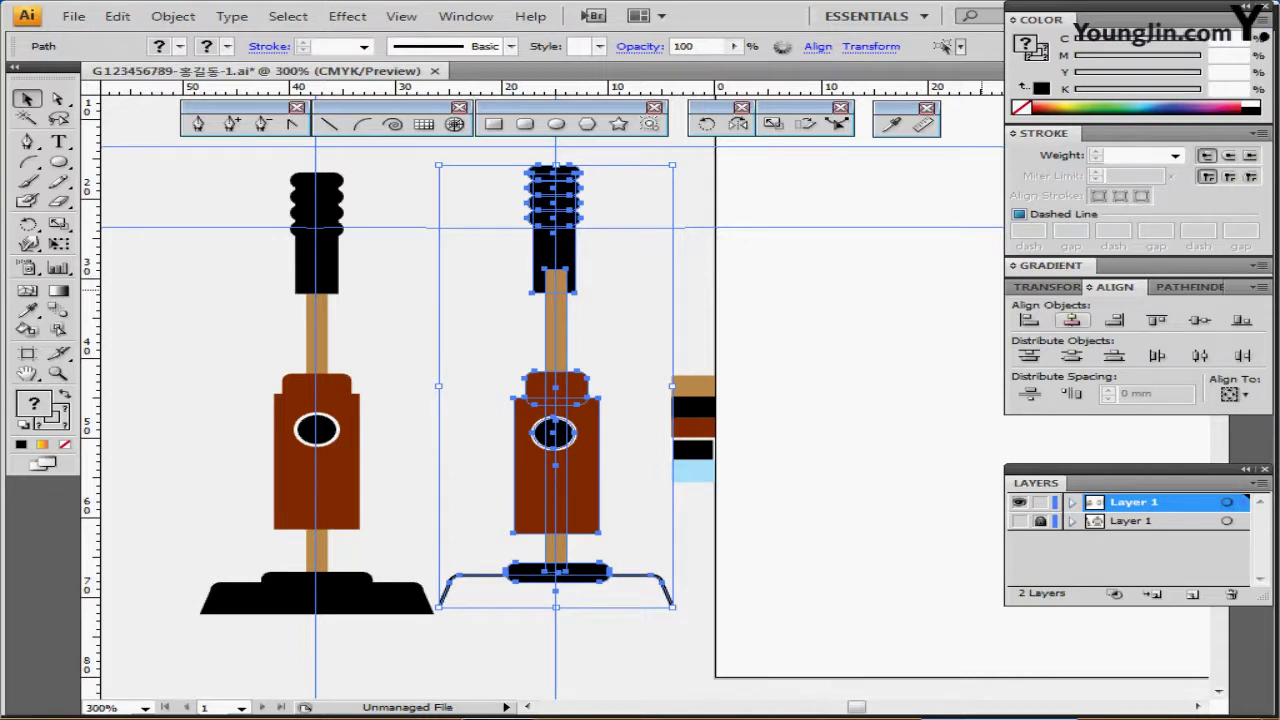
pyautogui.click(1071, 320)
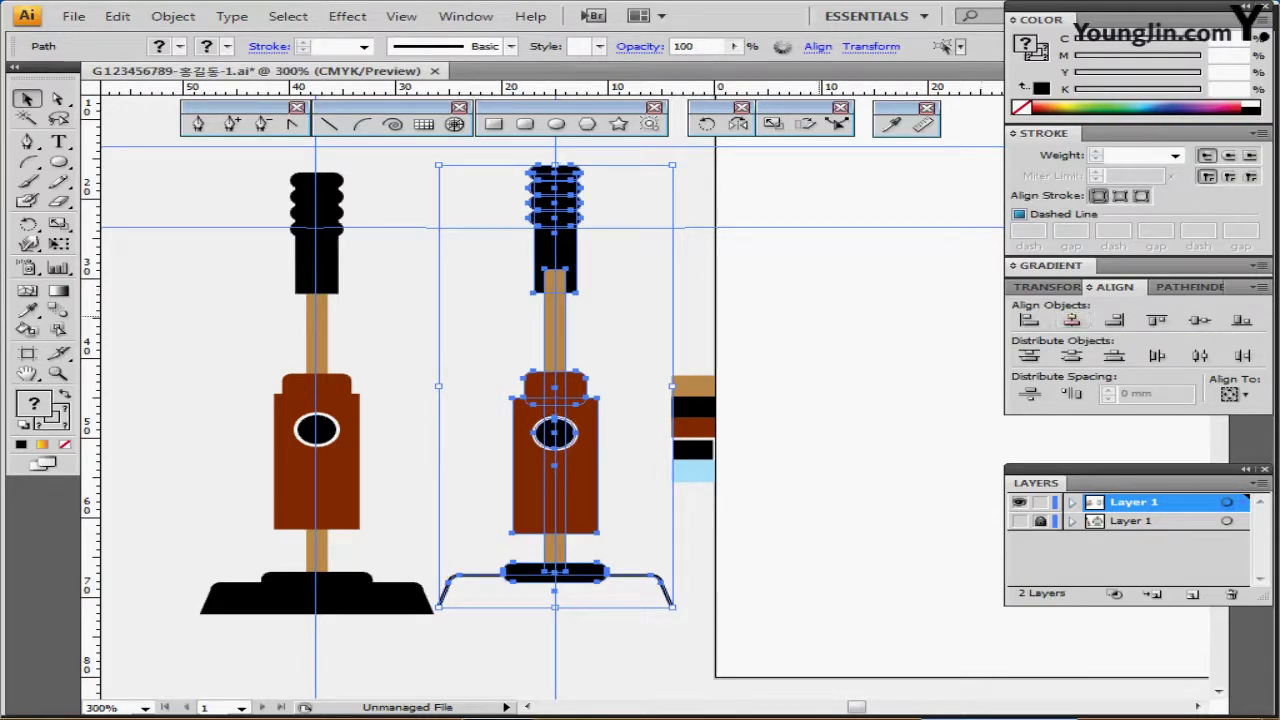
pyautogui.click(758, 308)
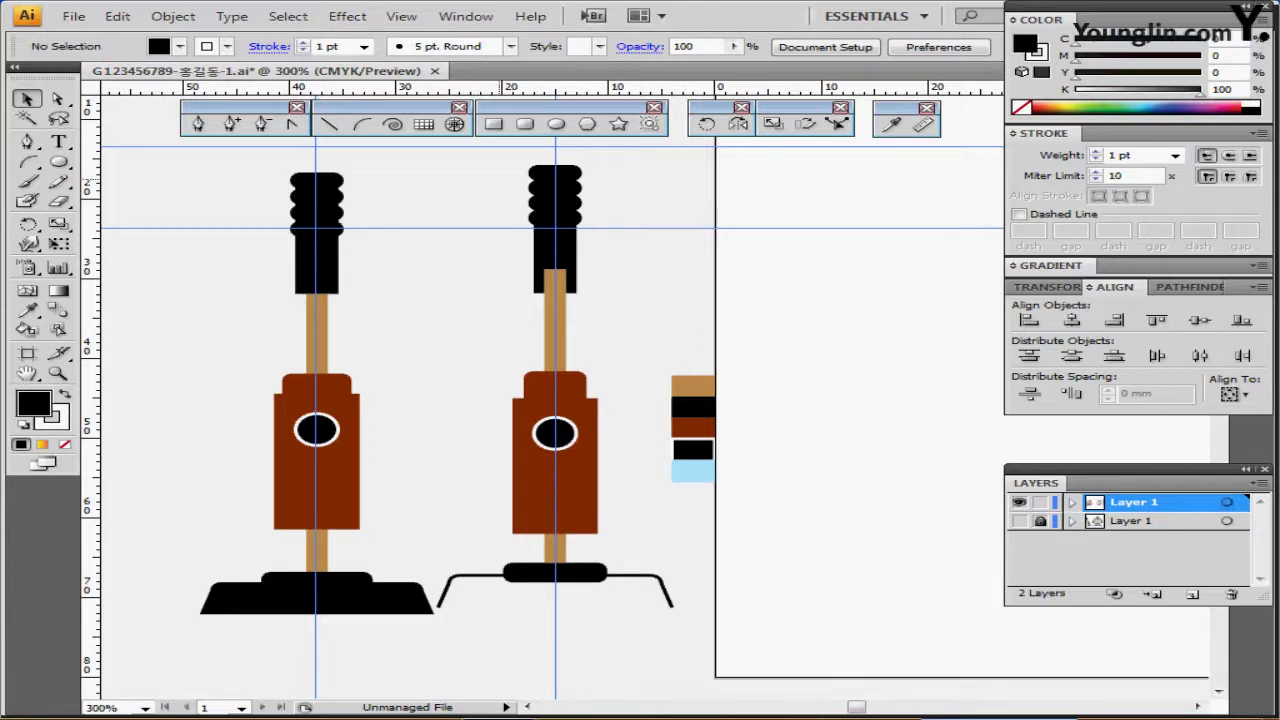
# Unite the black grip and its rounded ridges into a single shape in front of the pole.
pyautogui.moveTo(491, 159); pyautogui.dragTo(578, 233)
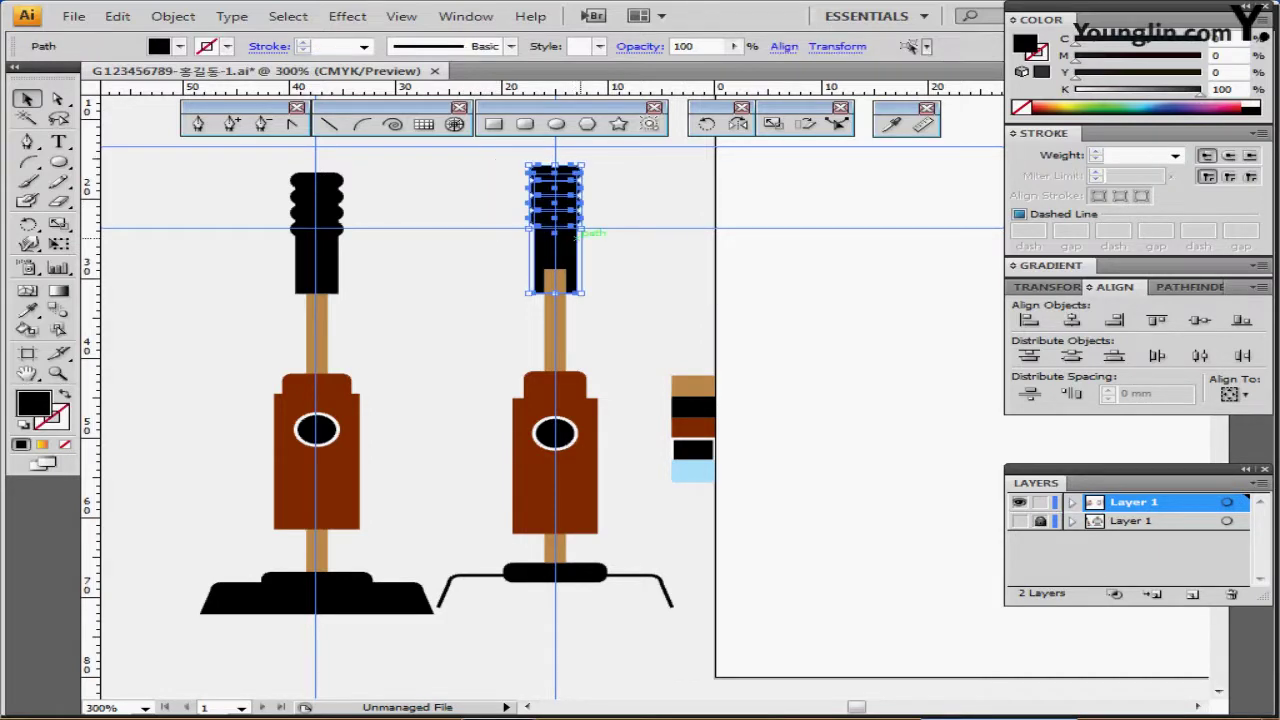
pyautogui.click(1188, 287)
pyautogui.click(1028, 322)
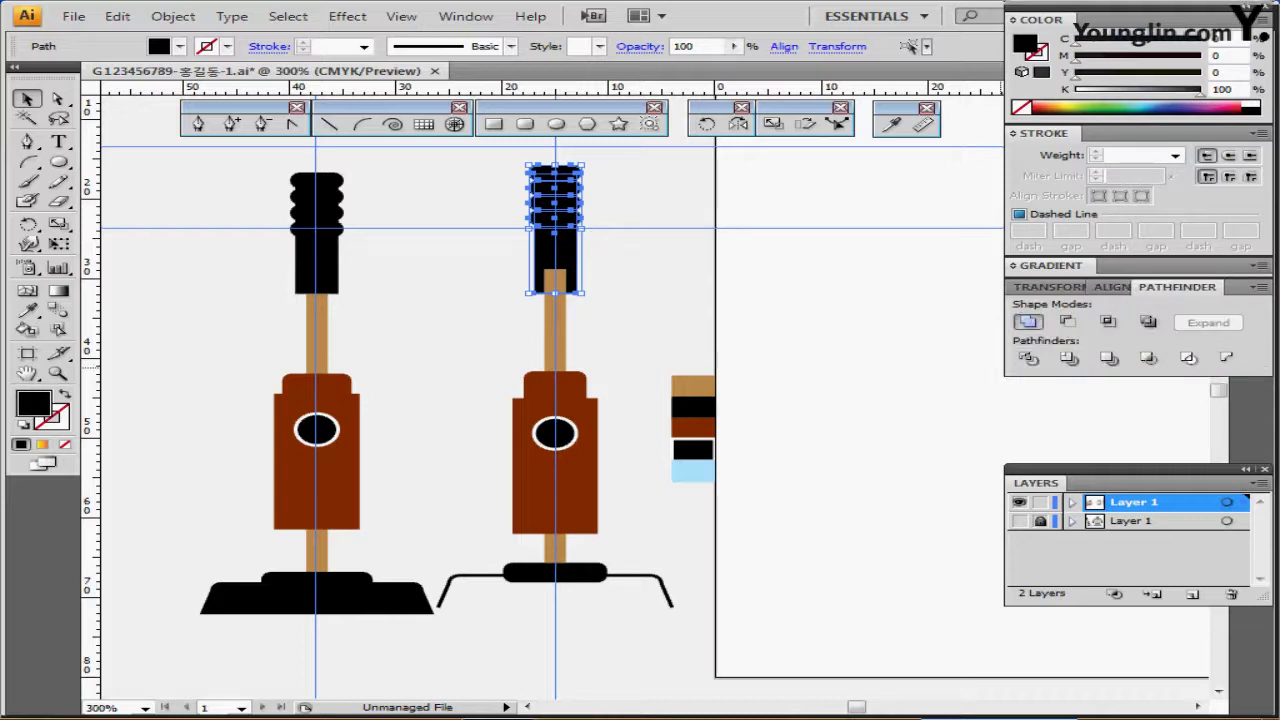
pyautogui.click(1028, 321)
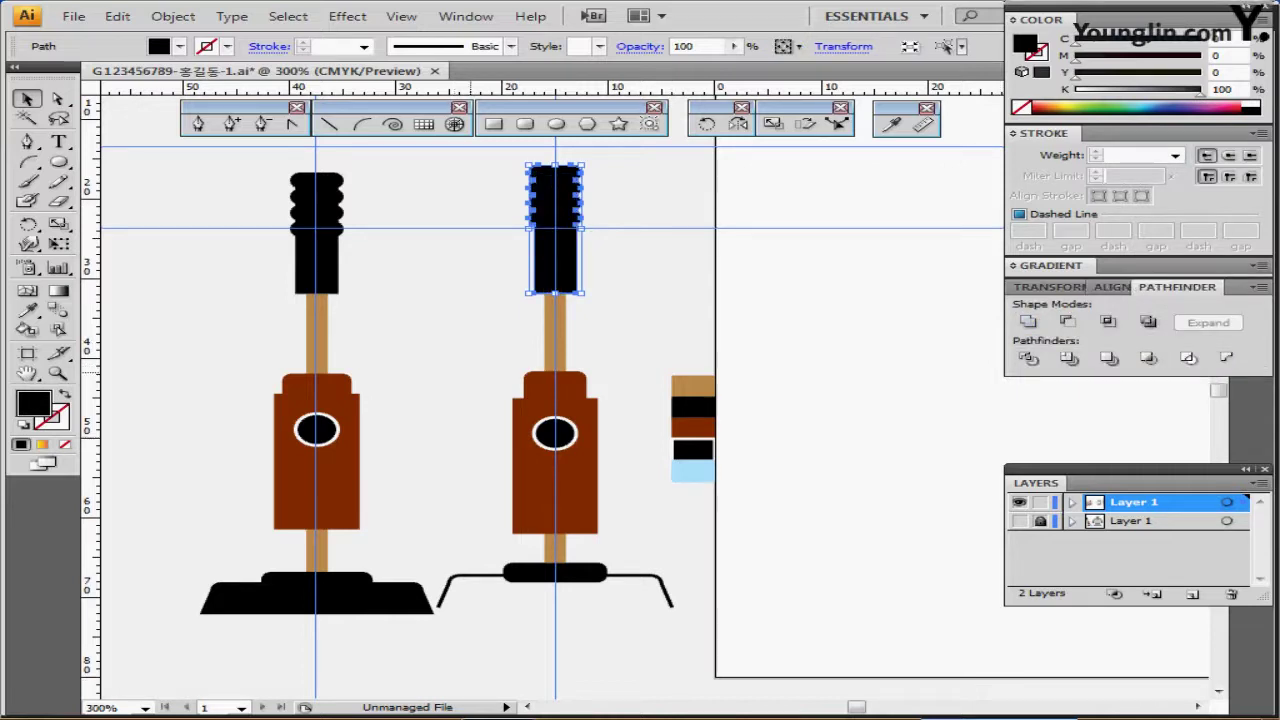
# Unite the two brown body shapes, and unite the base bar with the base outline as one solid black shape without a stroke.
pyautogui.moveTo(472, 372); pyautogui.dragTo(530, 462)
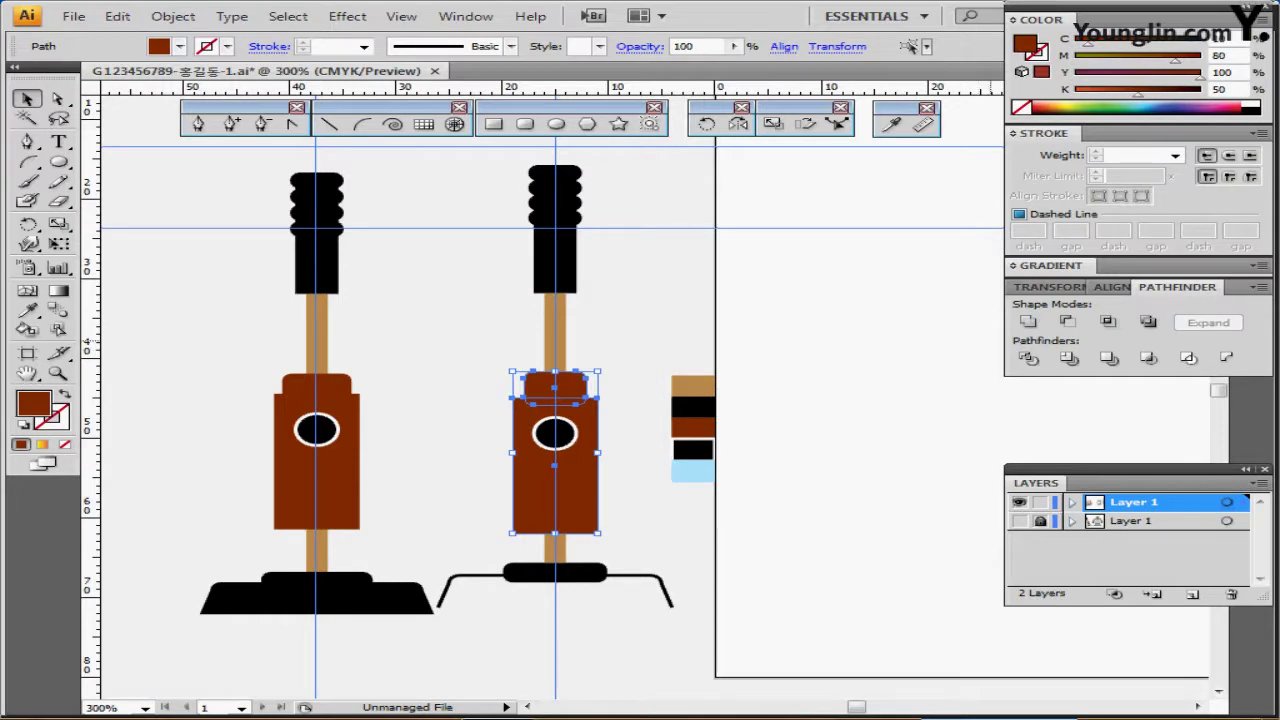
pyautogui.click(1028, 321)
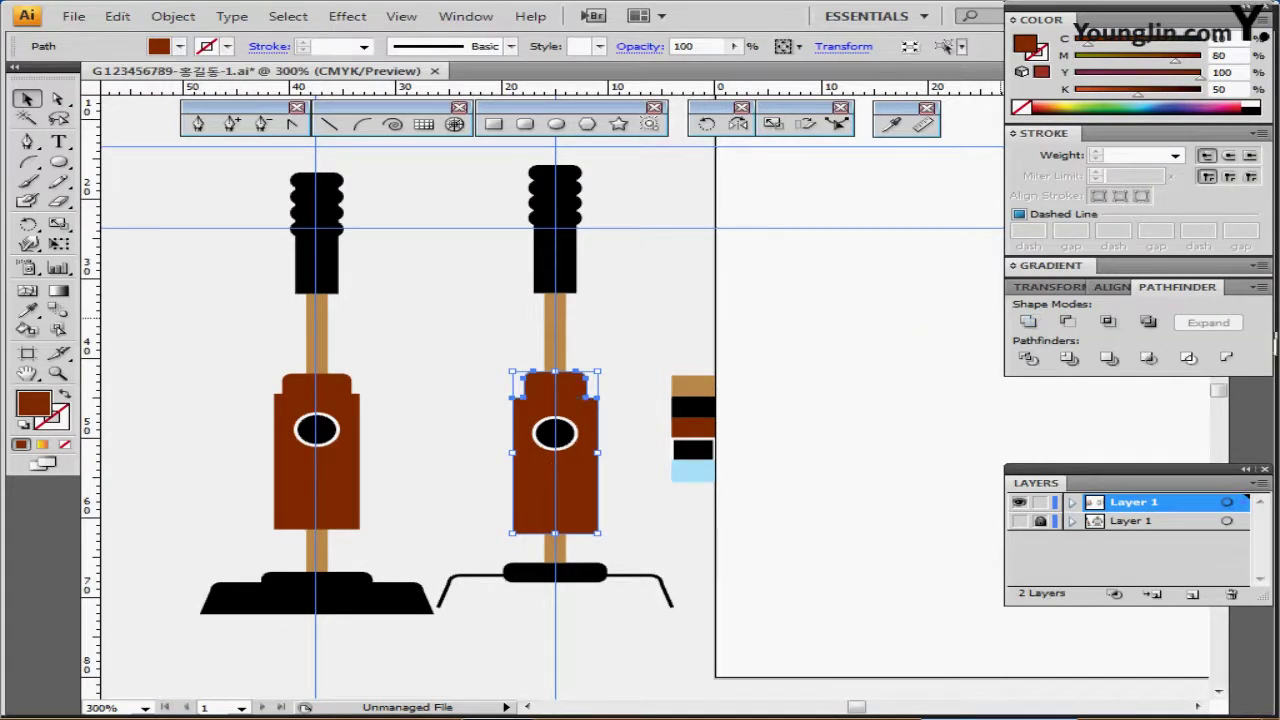
pyautogui.moveTo(618, 639); pyautogui.dragTo(585, 571)
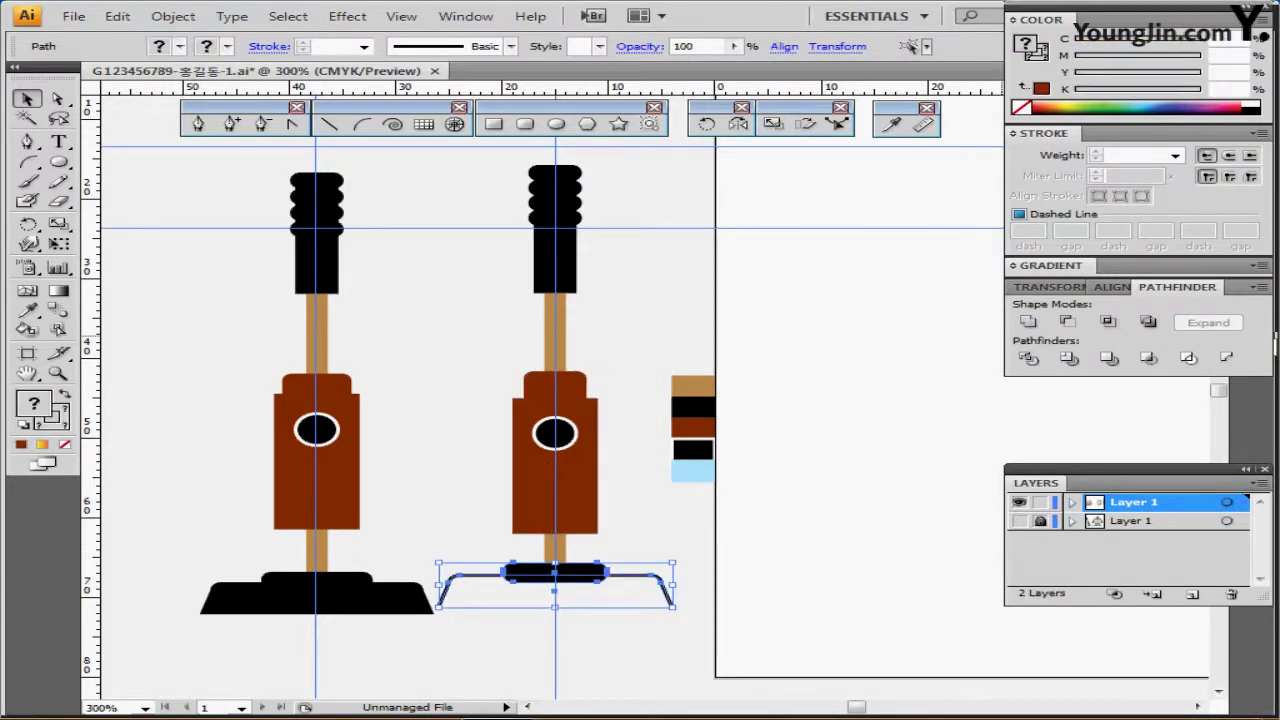
pyautogui.click(1028, 321)
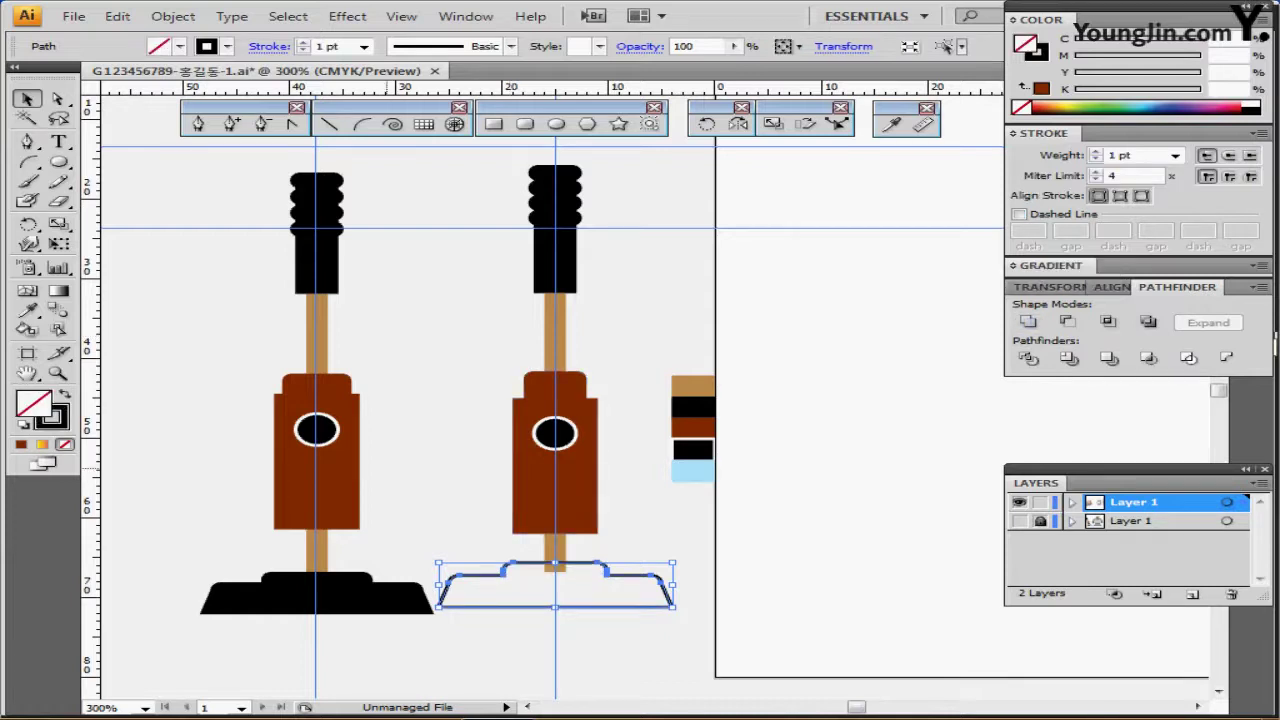
pyautogui.hotkey('shift', 'x')
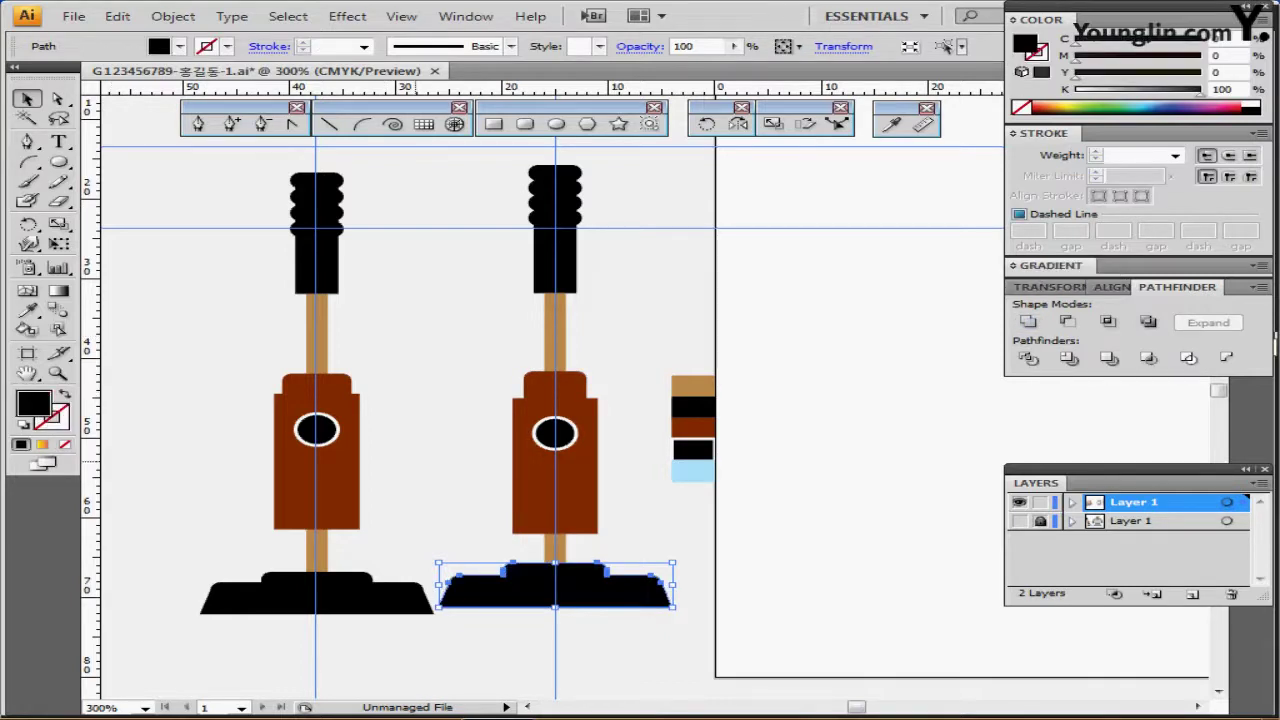
pyautogui.hotkey('ctrl', 'shift', 'a')
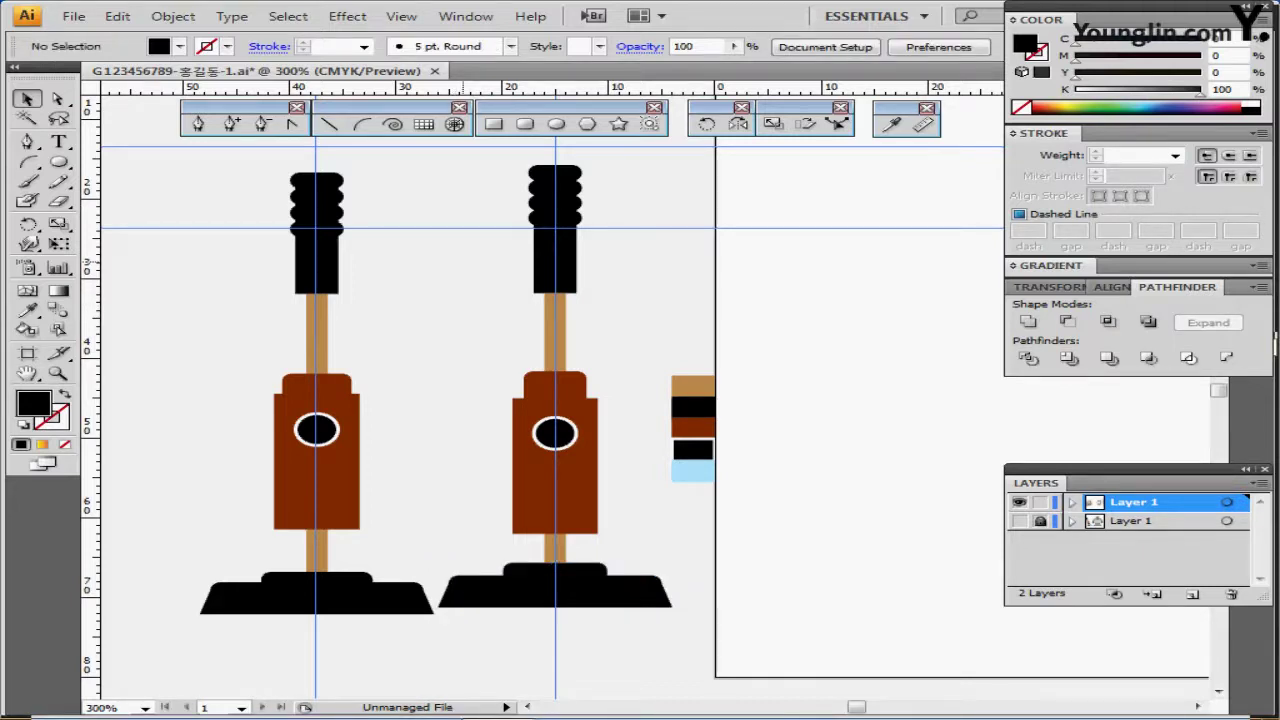
# Group all parts of the redrawn vacuum cleaner and rotate the group by 15°.
pyautogui.moveTo(472, 168); pyautogui.dragTo(604, 608)
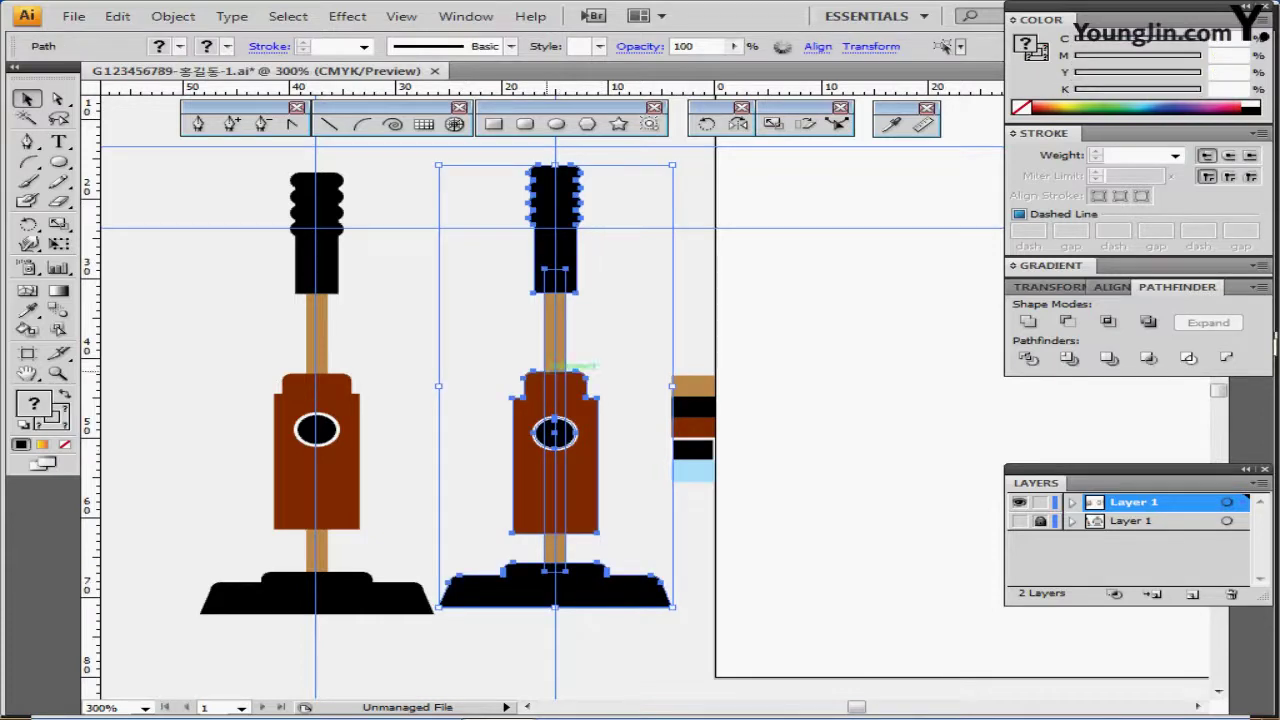
pyautogui.hotkey('ctrl', 'g')
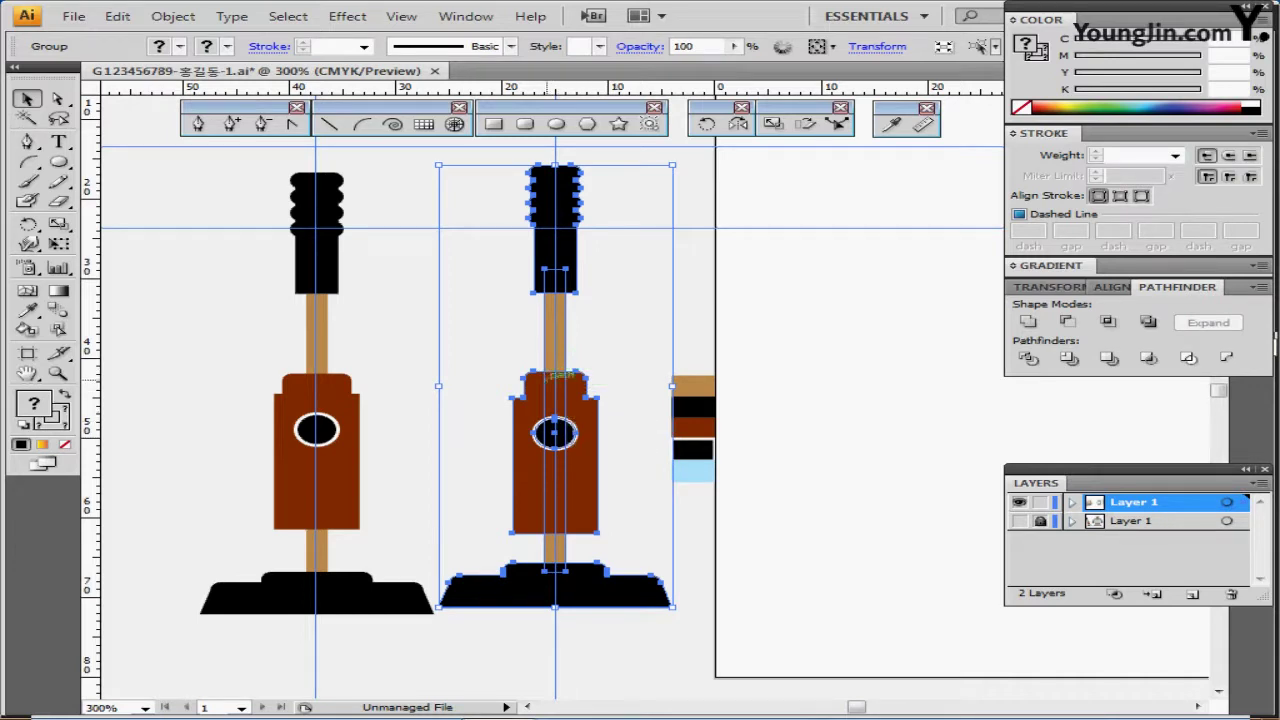
pyautogui.press('r')
pyautogui.doubleClick(28, 225)
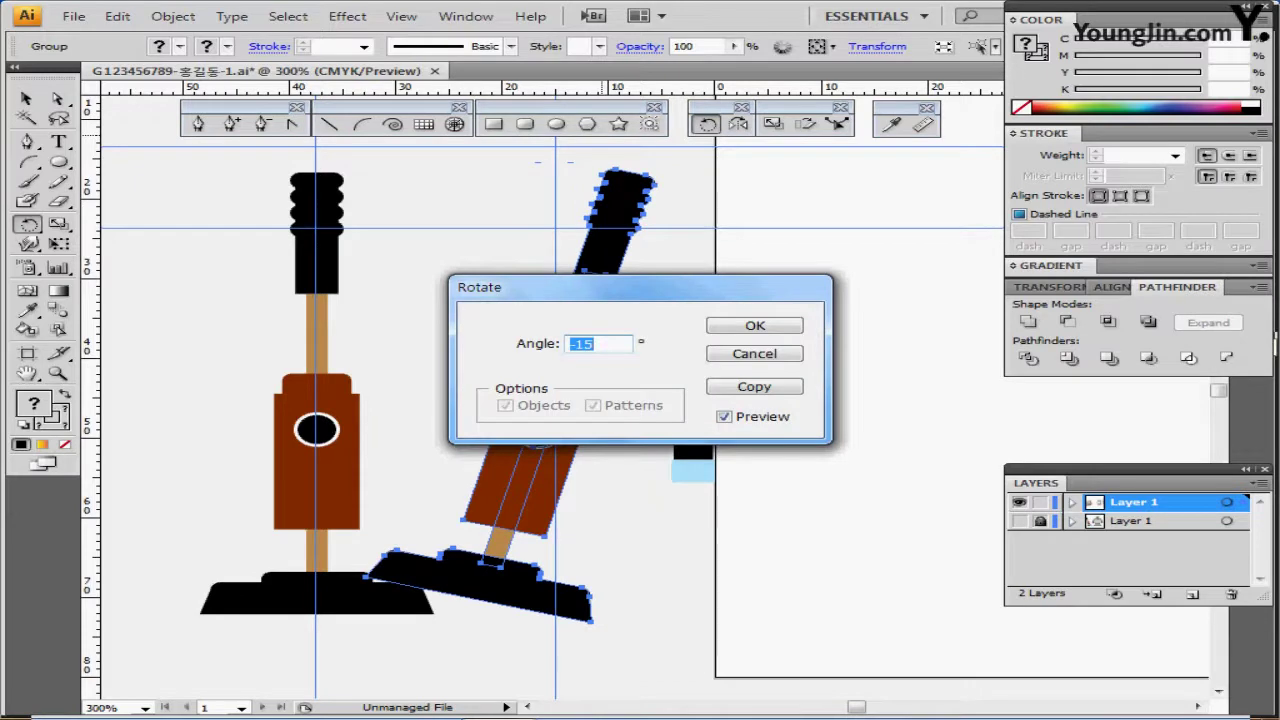
pyautogui.write('15')
pyautogui.press('Return')
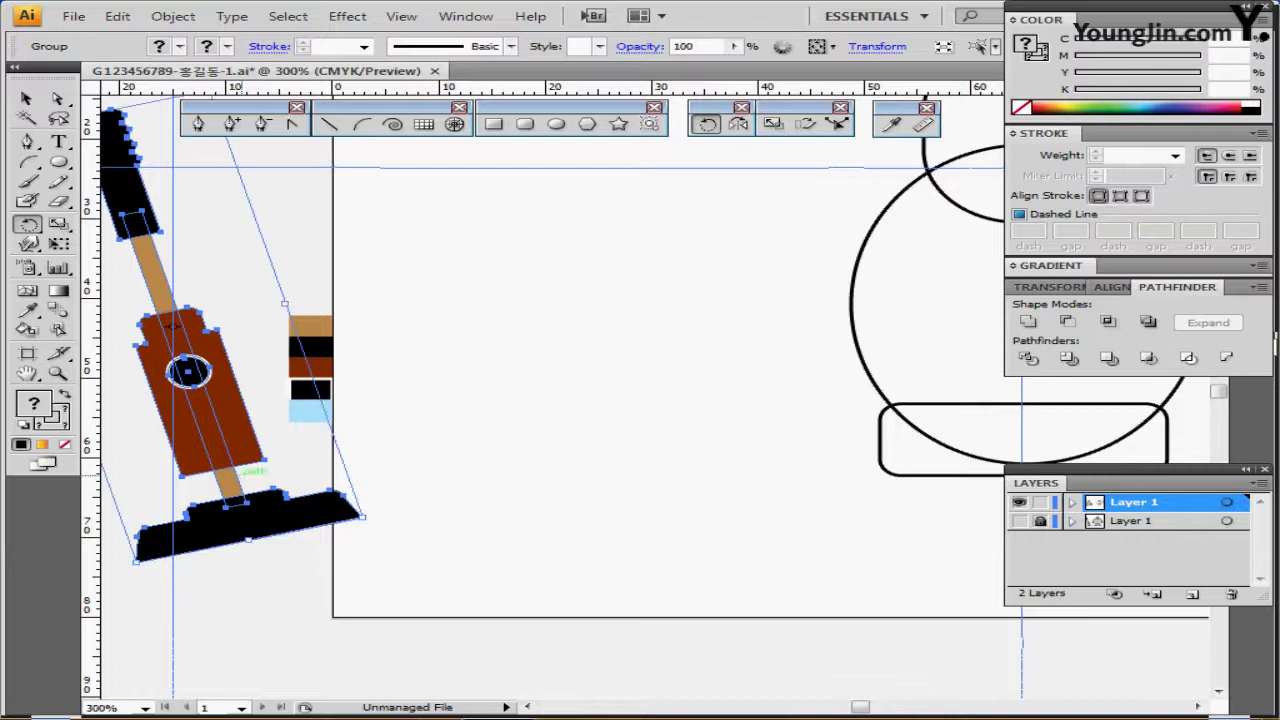
# Move the rotated cleaner onto its outline in the artboard's reference drawing, and hide the reference layer.
pyautogui.moveTo(240, 460); pyautogui.dragTo(558, 411)
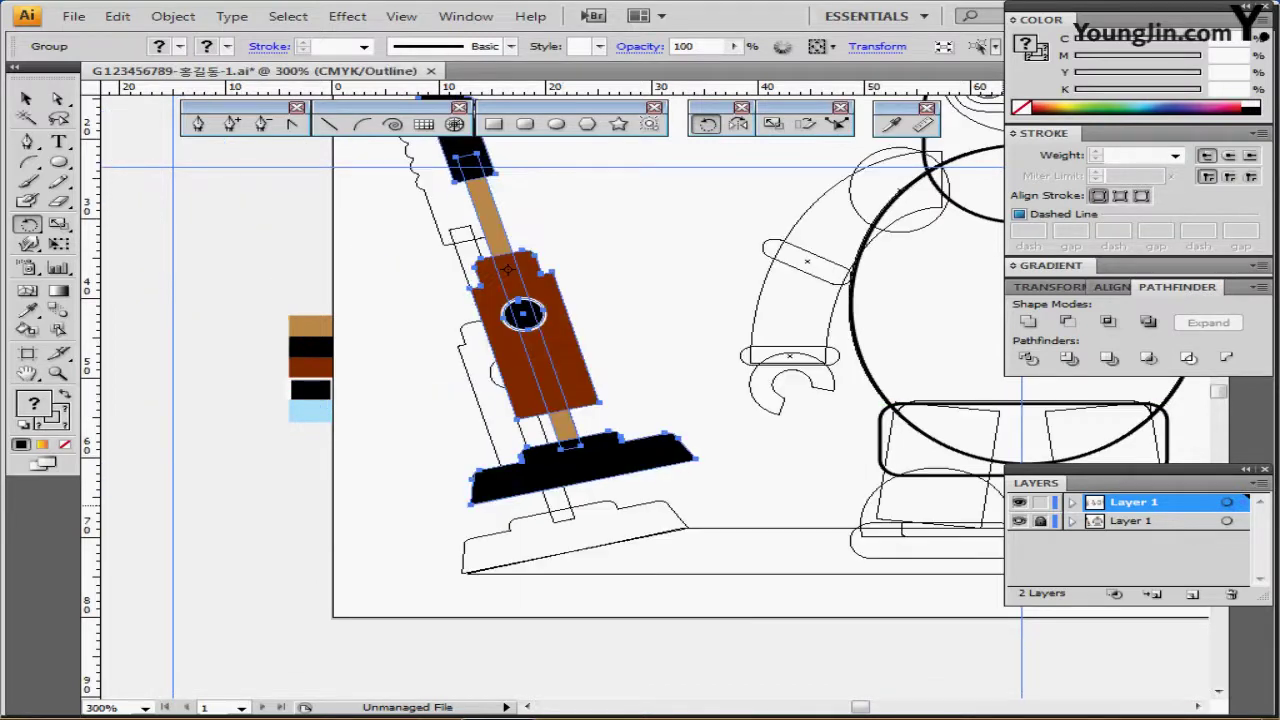
pyautogui.moveTo(542, 350); pyautogui.dragTo(540, 412)
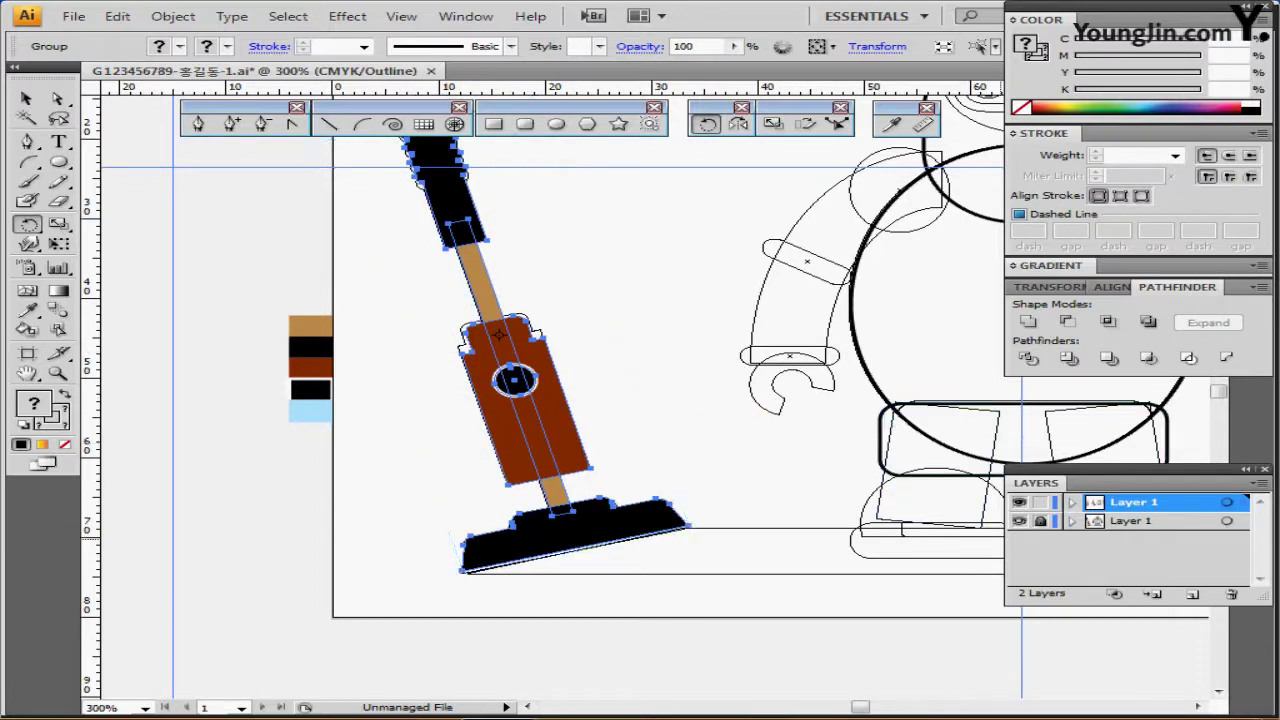
pyautogui.click(1019, 521)
pyautogui.moveTo(880, 438); pyautogui.dragTo(618, 405)
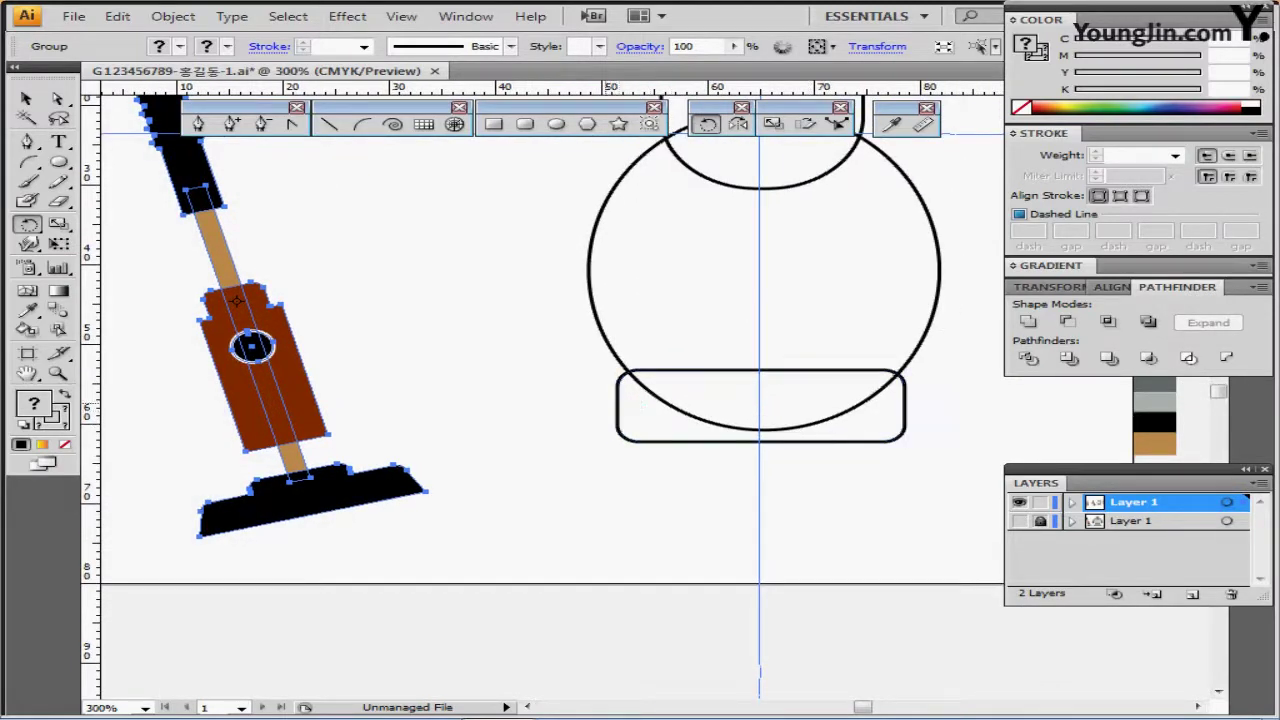
pyautogui.keyDown('ctrl'); pyautogui.click(548, 483); pyautogui.keyUp('ctrl')
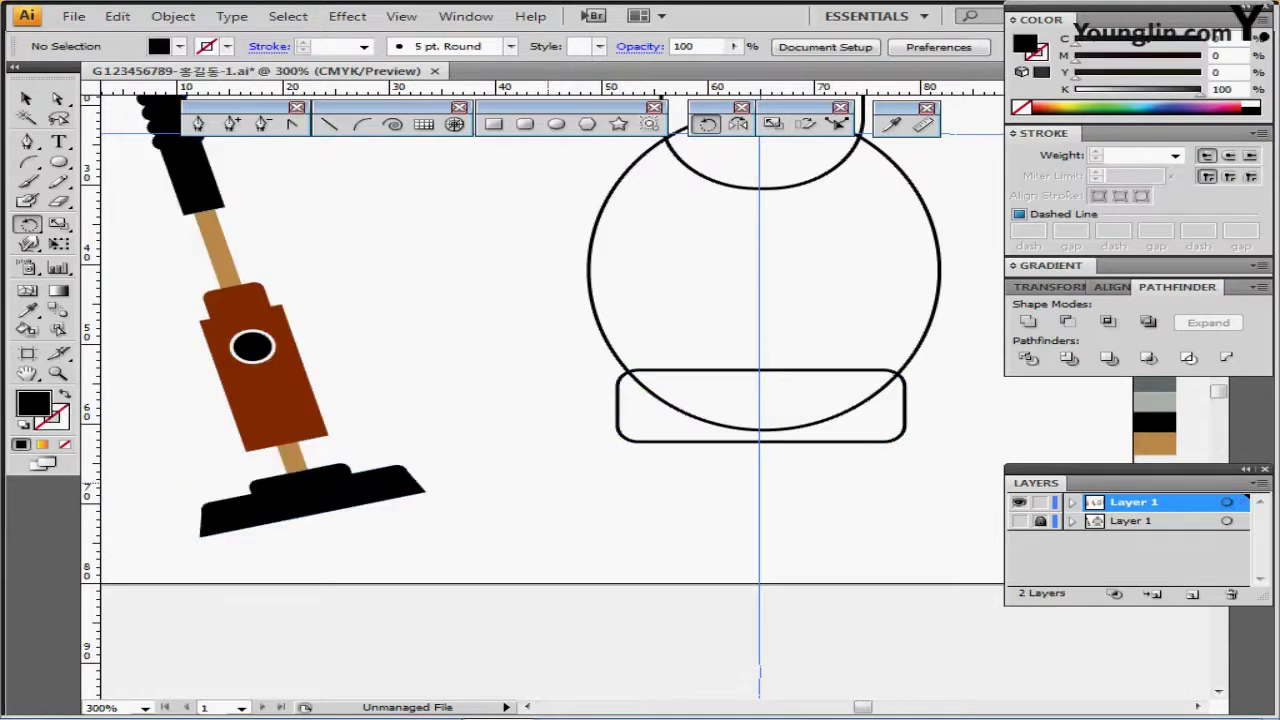
# Pick up the light blue of the colour samples as the current fill, with no stroke.
pyautogui.moveTo(490, 504); pyautogui.dragTo(795, 493)
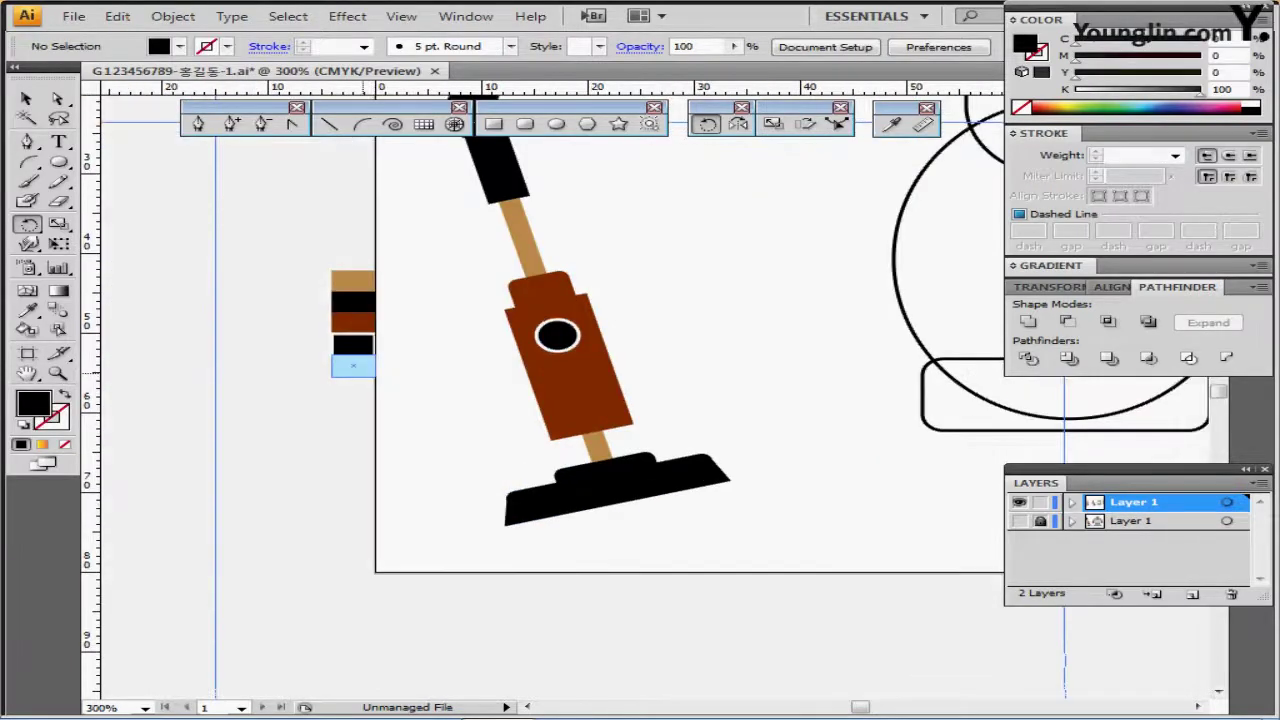
pyautogui.keyDown('ctrl'); pyautogui.click(362, 367); pyautogui.keyUp('ctrl')
pyautogui.moveTo(724, 391); pyautogui.dragTo(394, 385)
pyautogui.keyDown('ctrl'); pyautogui.click(140, 293); pyautogui.keyUp('ctrl')
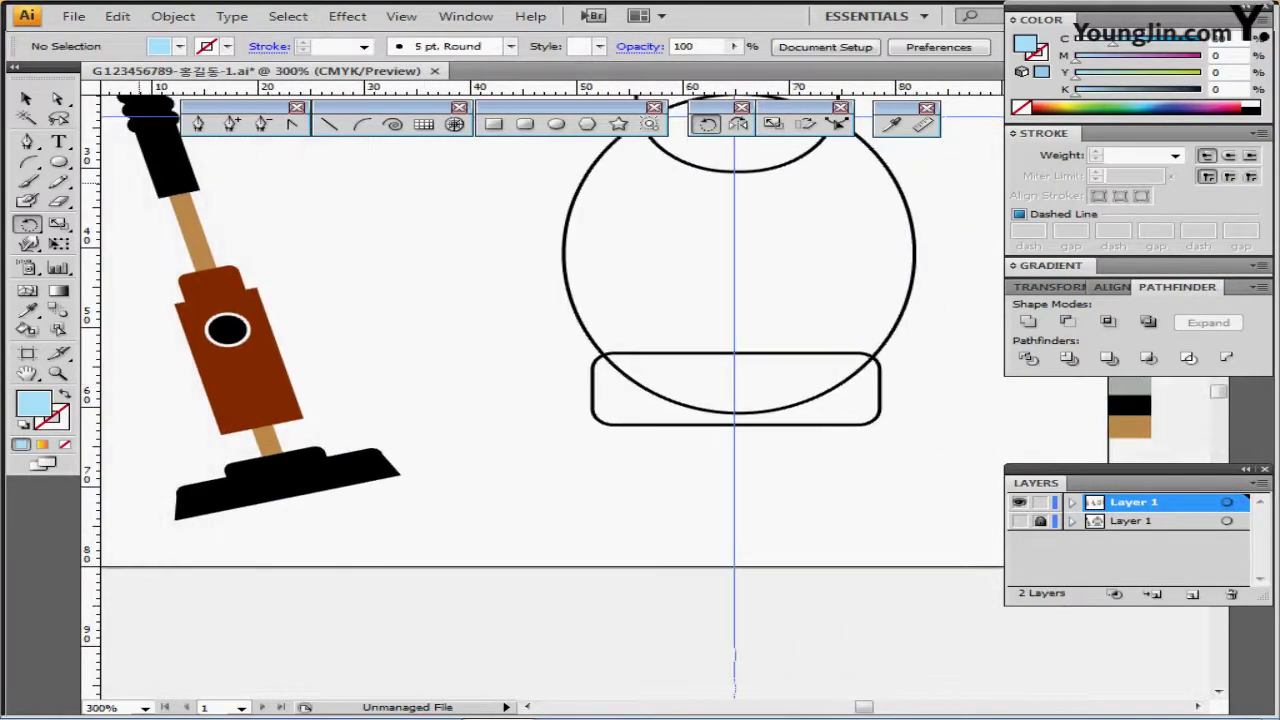
# Trace the four-cornered light blue floor shape with the Pen tool over the reference layer shown as outlines, and hide that layer again.
pyautogui.press('p')
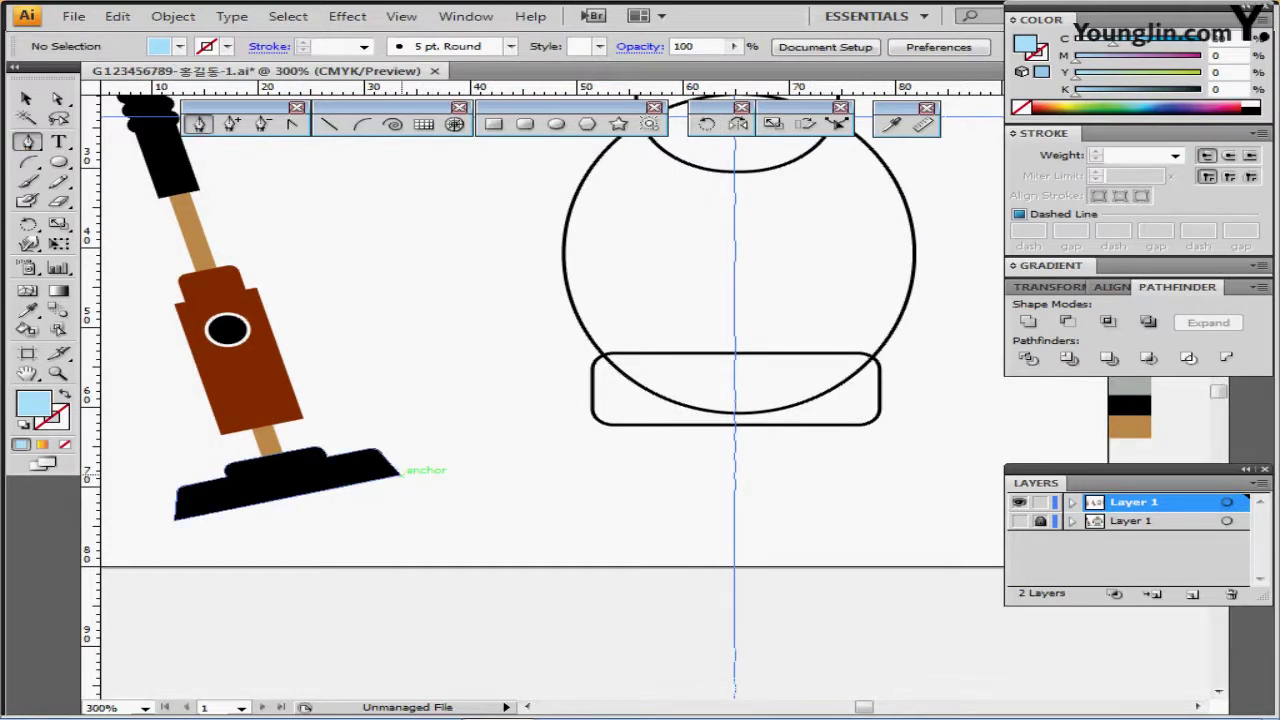
pyautogui.click(1019, 521)
pyautogui.moveTo(835, 427); pyautogui.dragTo(807, 357)
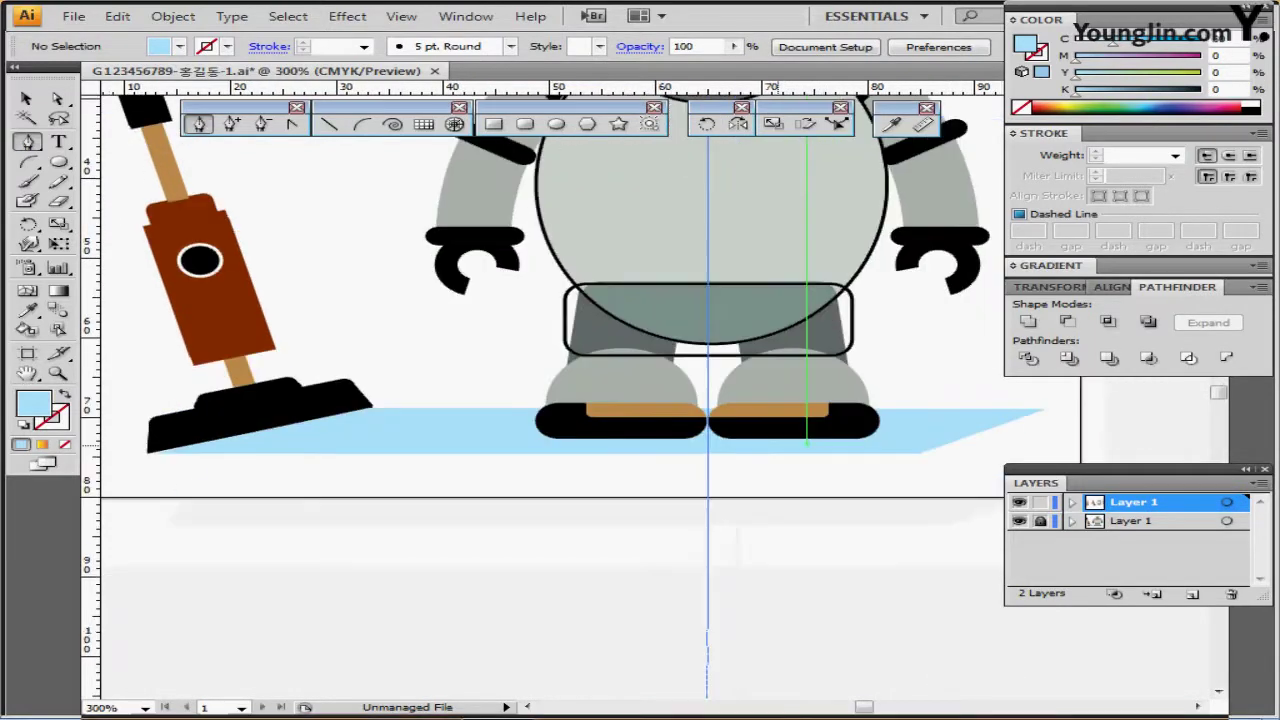
pyautogui.keyDown('ctrl'); pyautogui.click(1019, 521); pyautogui.keyUp('ctrl')
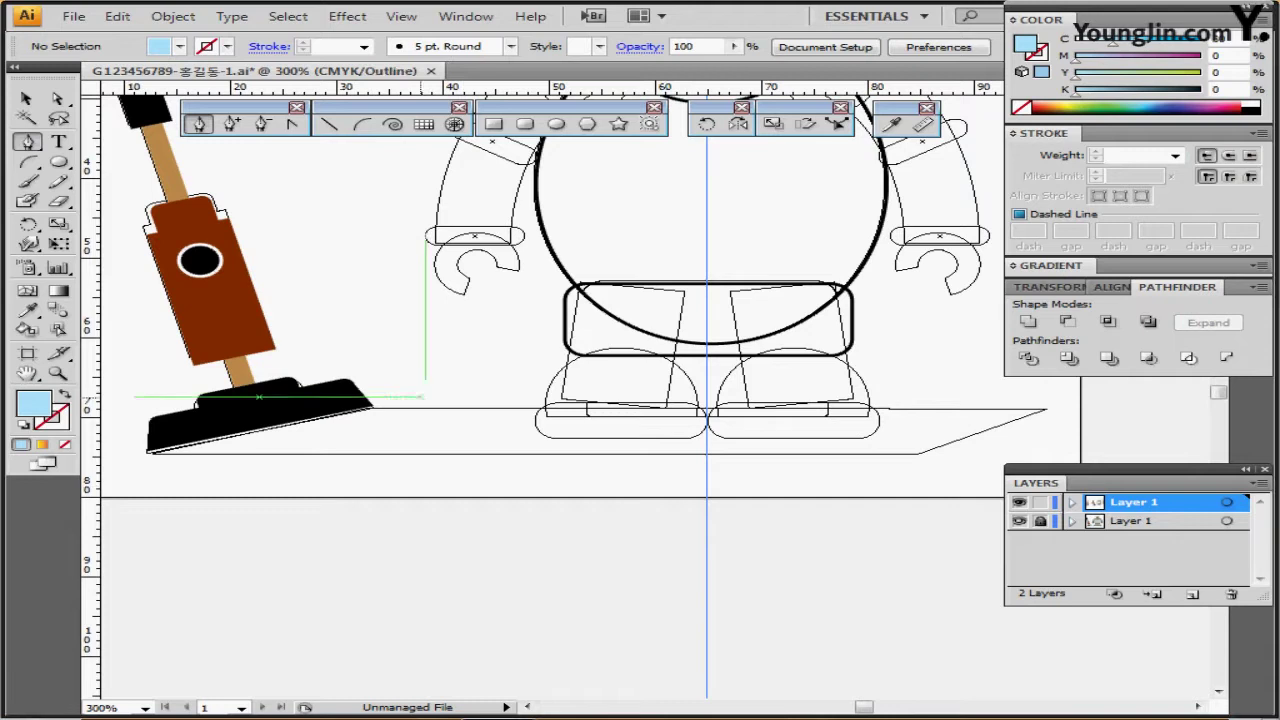
pyautogui.click(370, 404)
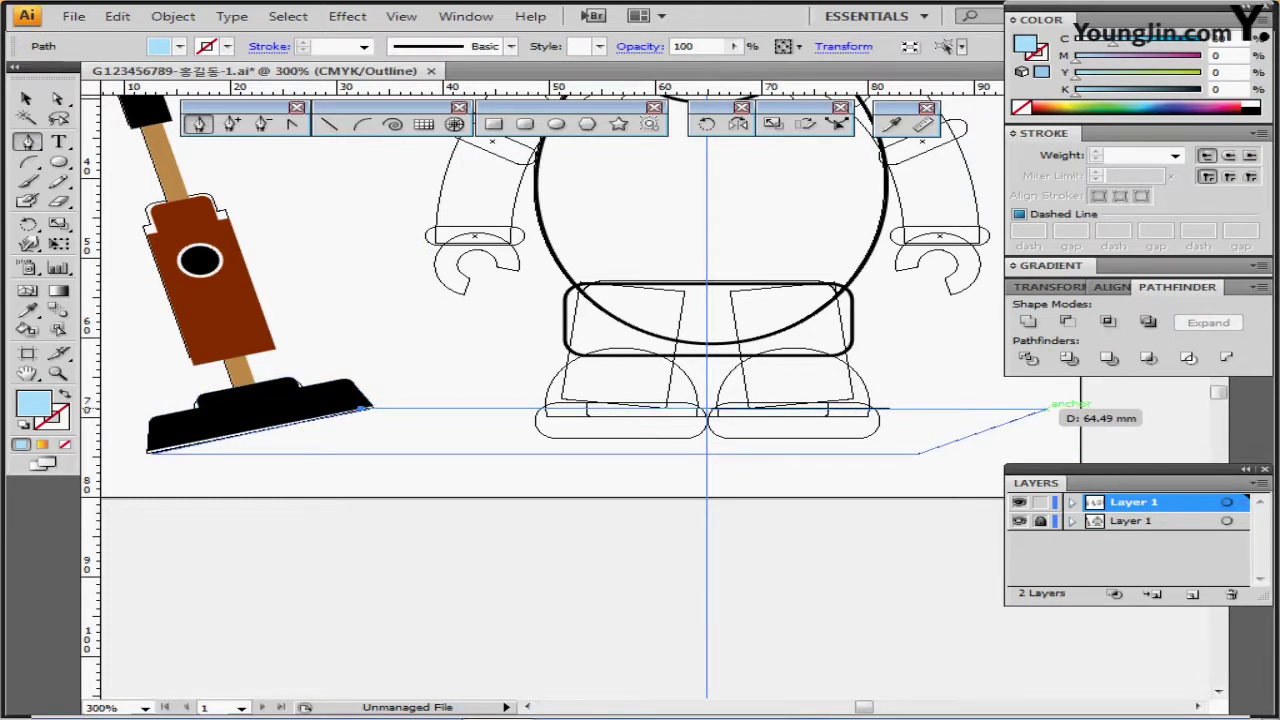
pyautogui.click(1046, 407)
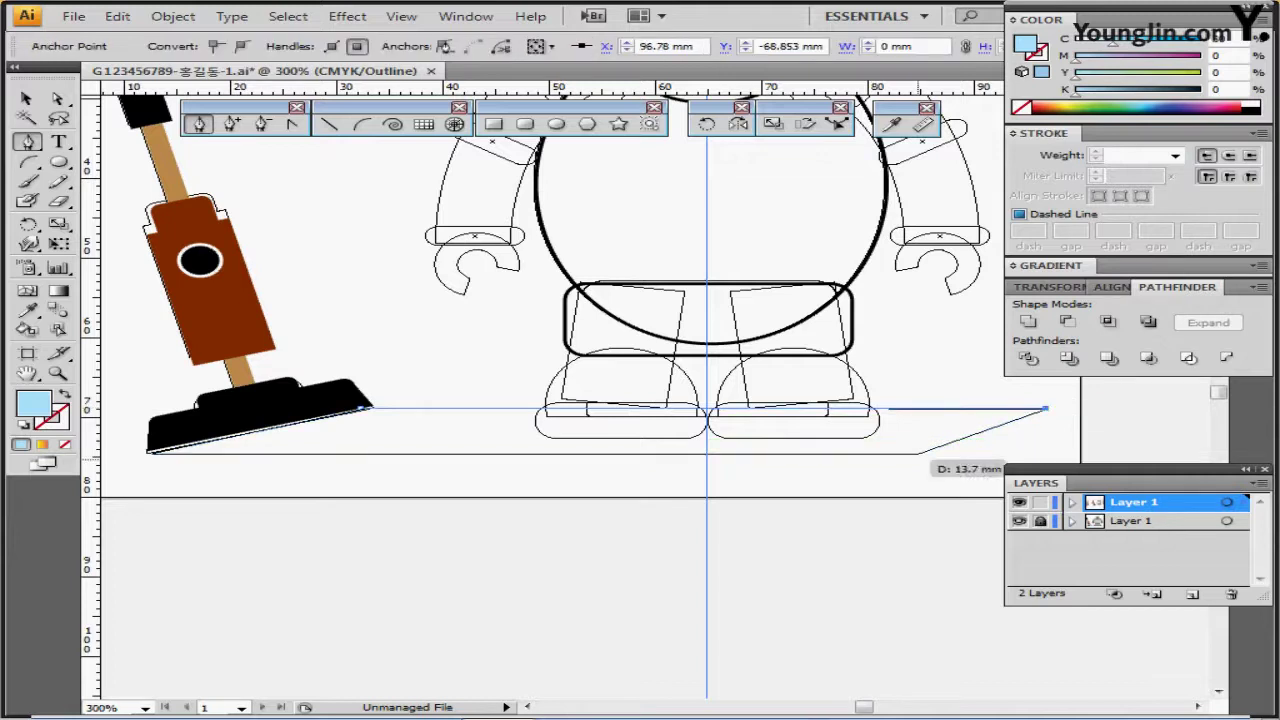
pyautogui.click(916, 452)
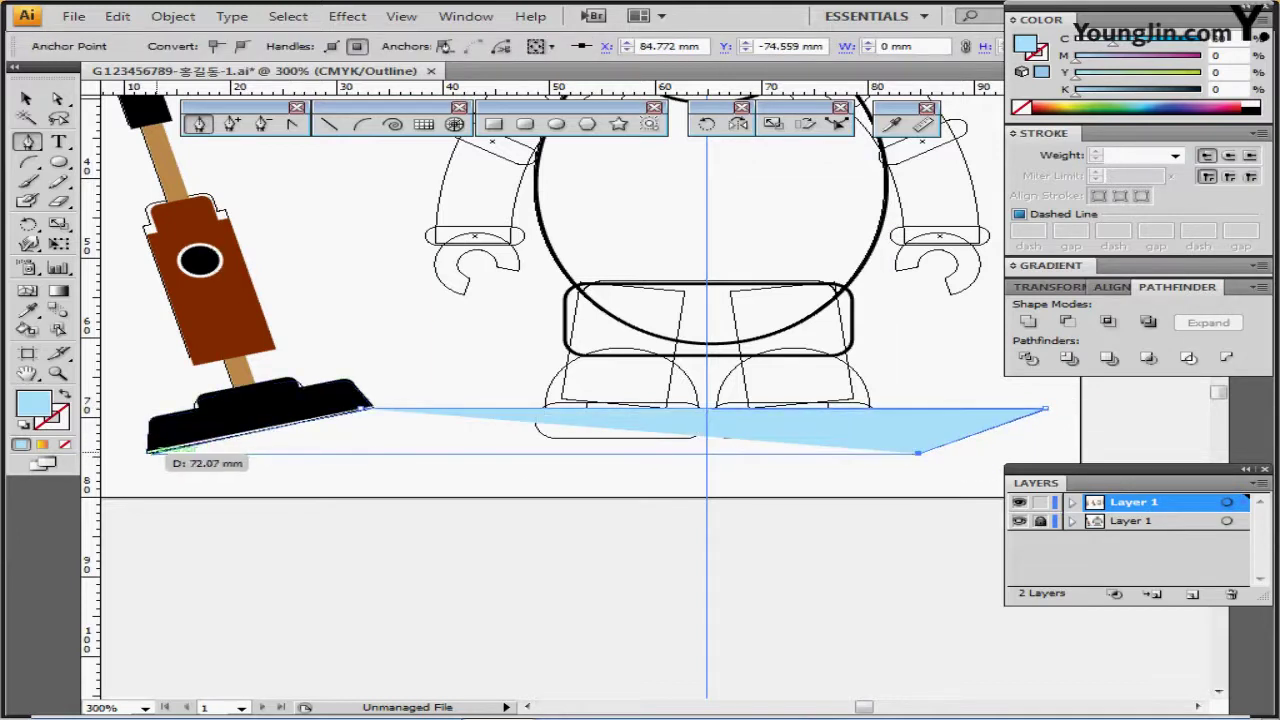
pyautogui.click(150, 449)
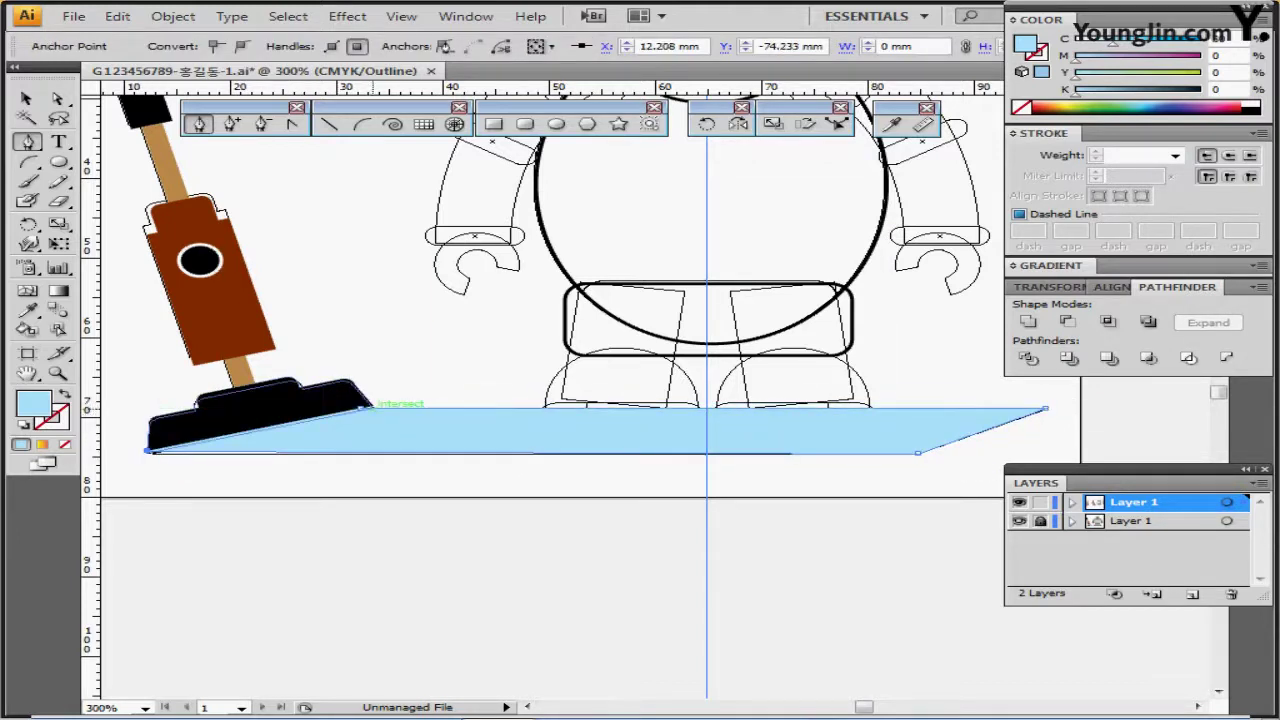
pyautogui.click(360, 406)
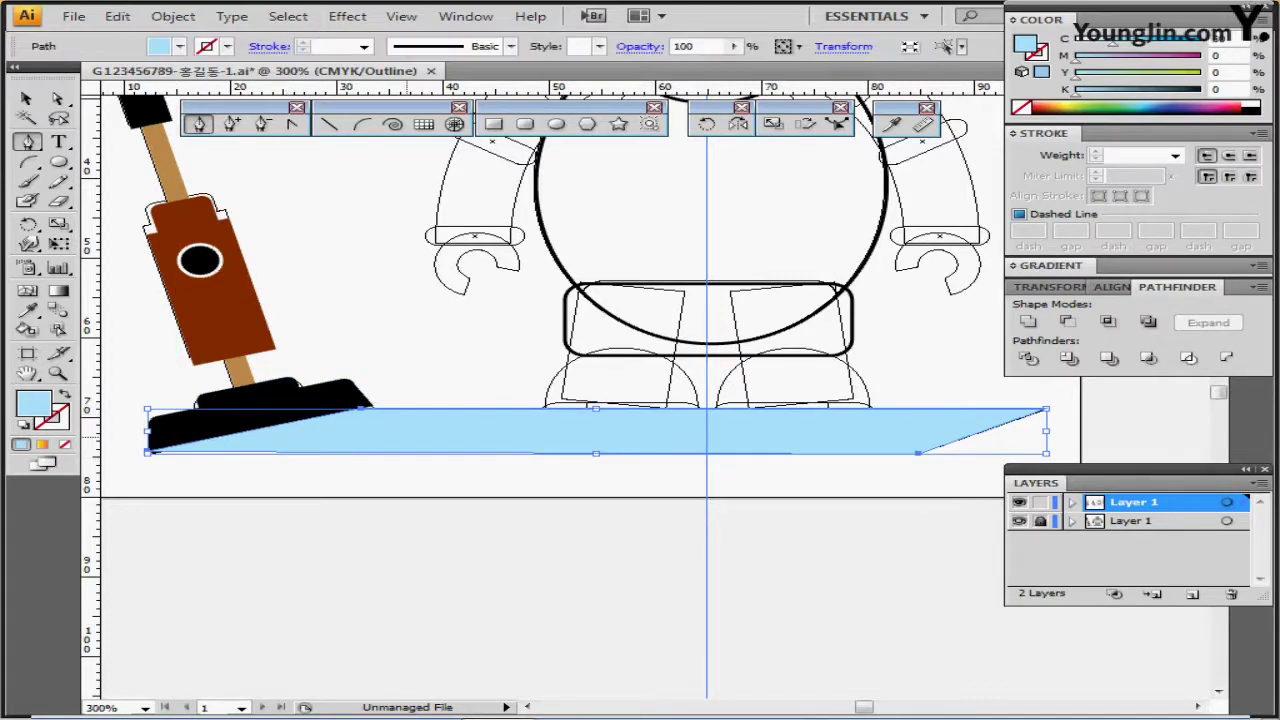
pyautogui.click(1019, 521)
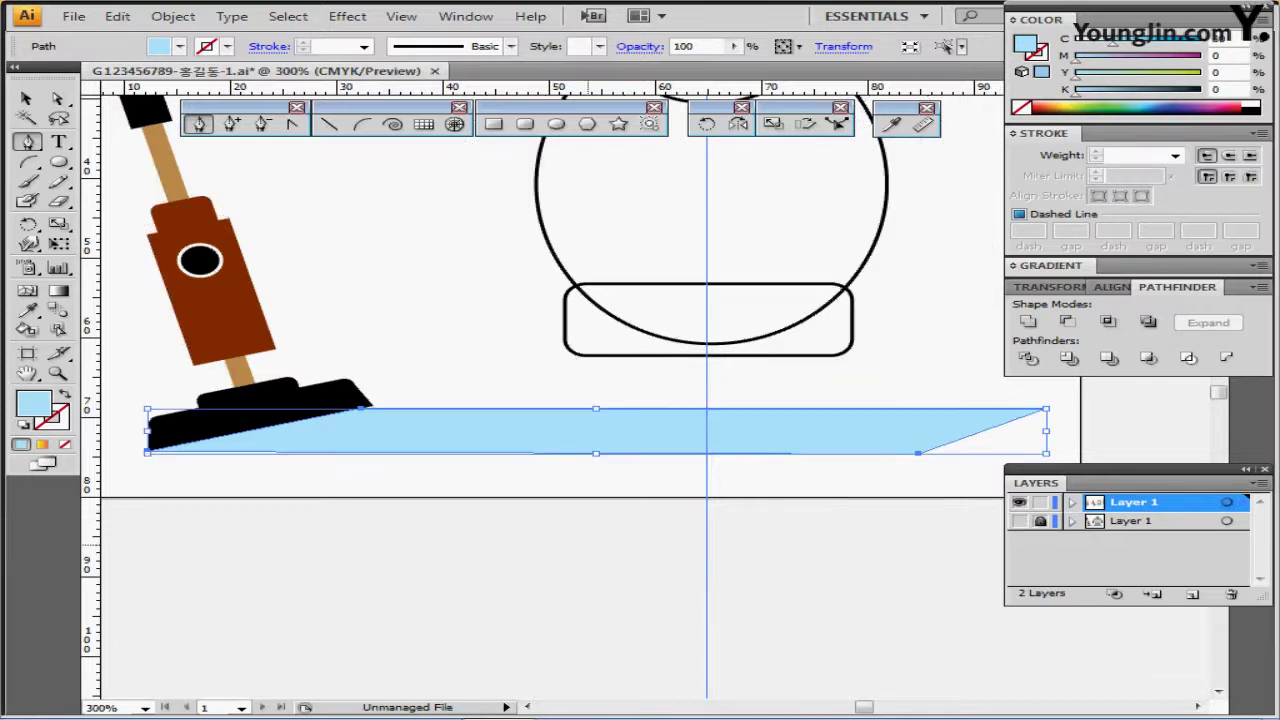
pyautogui.keyDown('ctrl'); pyautogui.click(421, 490); pyautogui.keyUp('ctrl')
# Try to shift the light blue floor shape so that its corners meet the lower edge of the cleaner's base.
pyautogui.press('a')
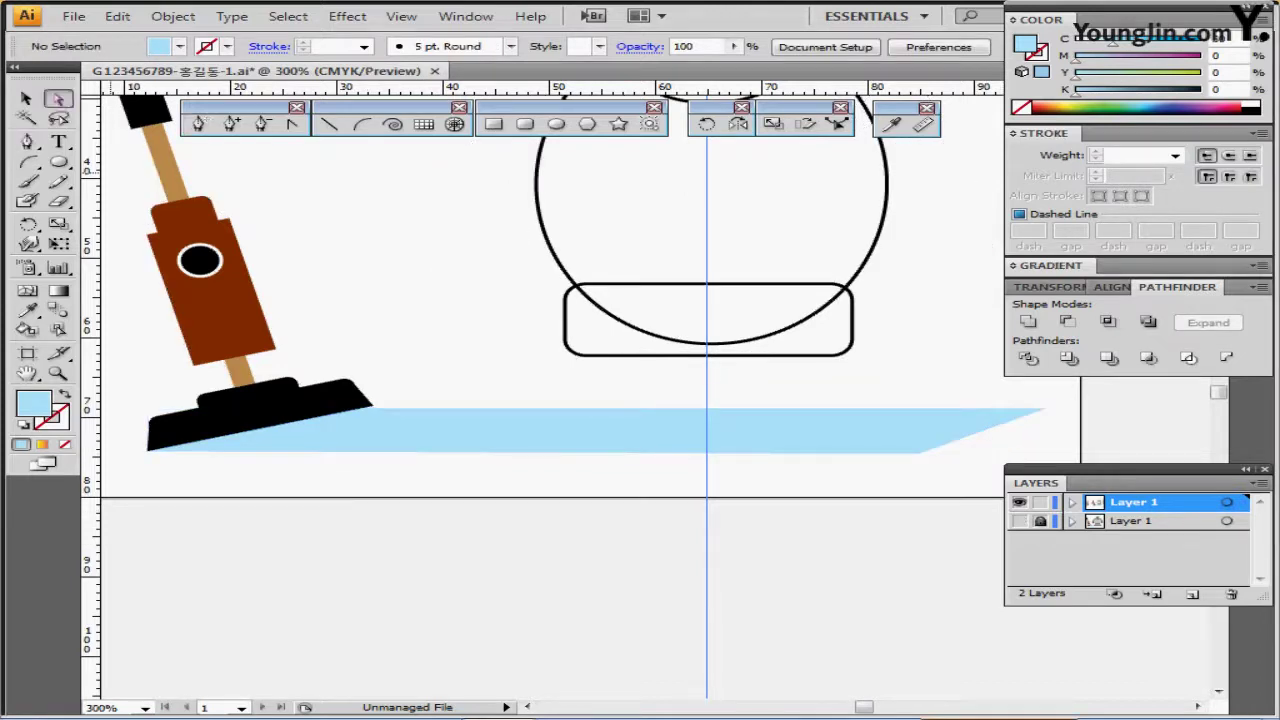
pyautogui.click(362, 408)
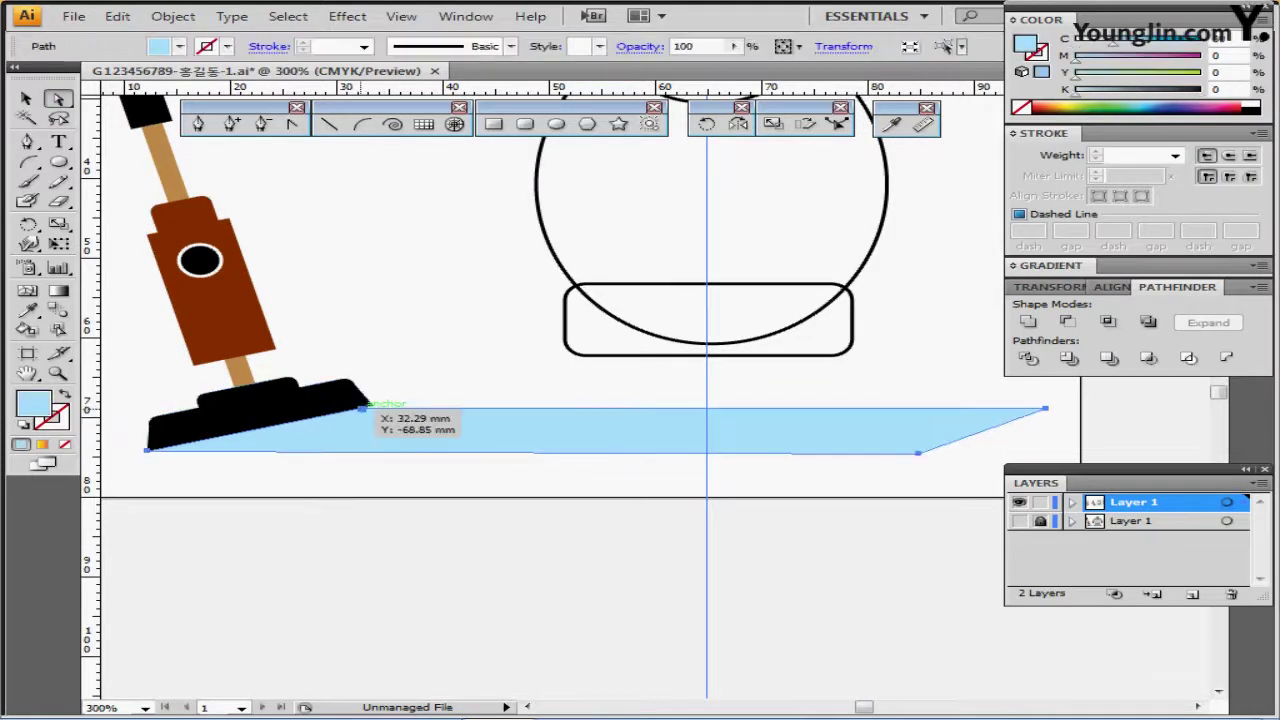
pyautogui.moveTo(362, 408); pyautogui.dragTo(373, 405)
pyautogui.click(260, 476)
pyautogui.click(155, 446)
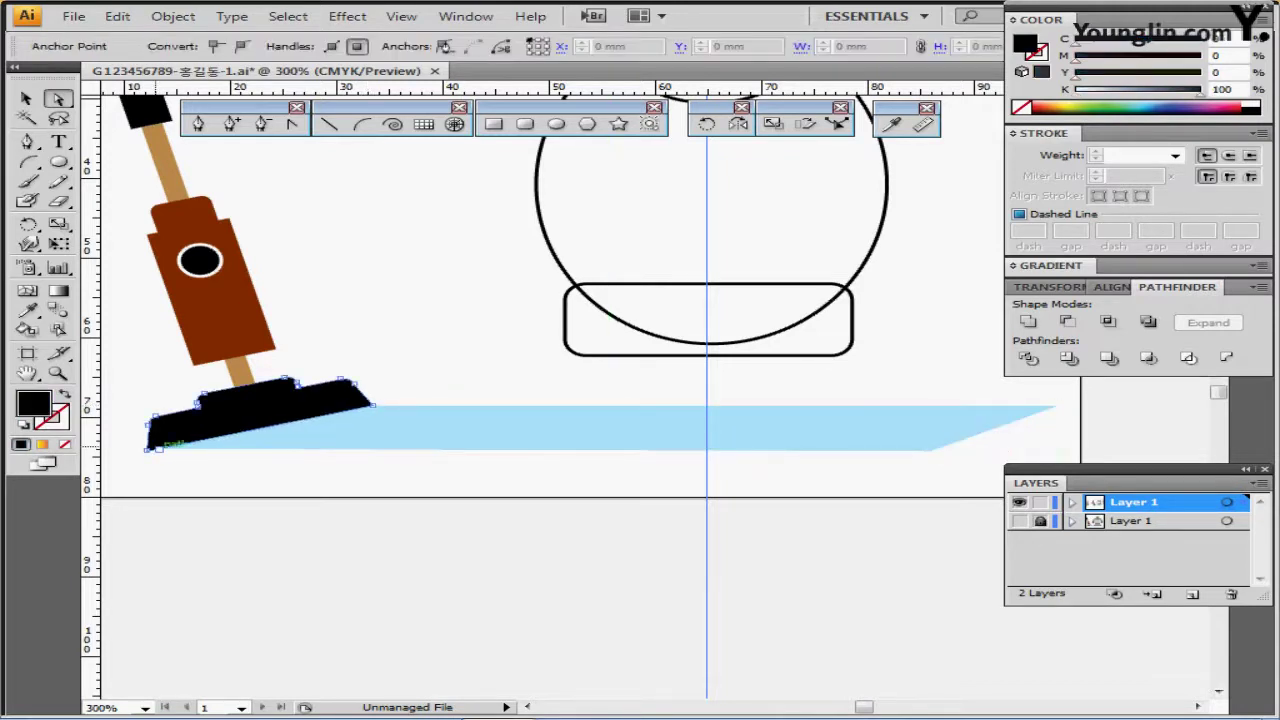
pyautogui.moveTo(257, 440); pyautogui.dragTo(258, 444)
pyautogui.hotkey('ctrl', 'z')
pyautogui.click(232, 443)
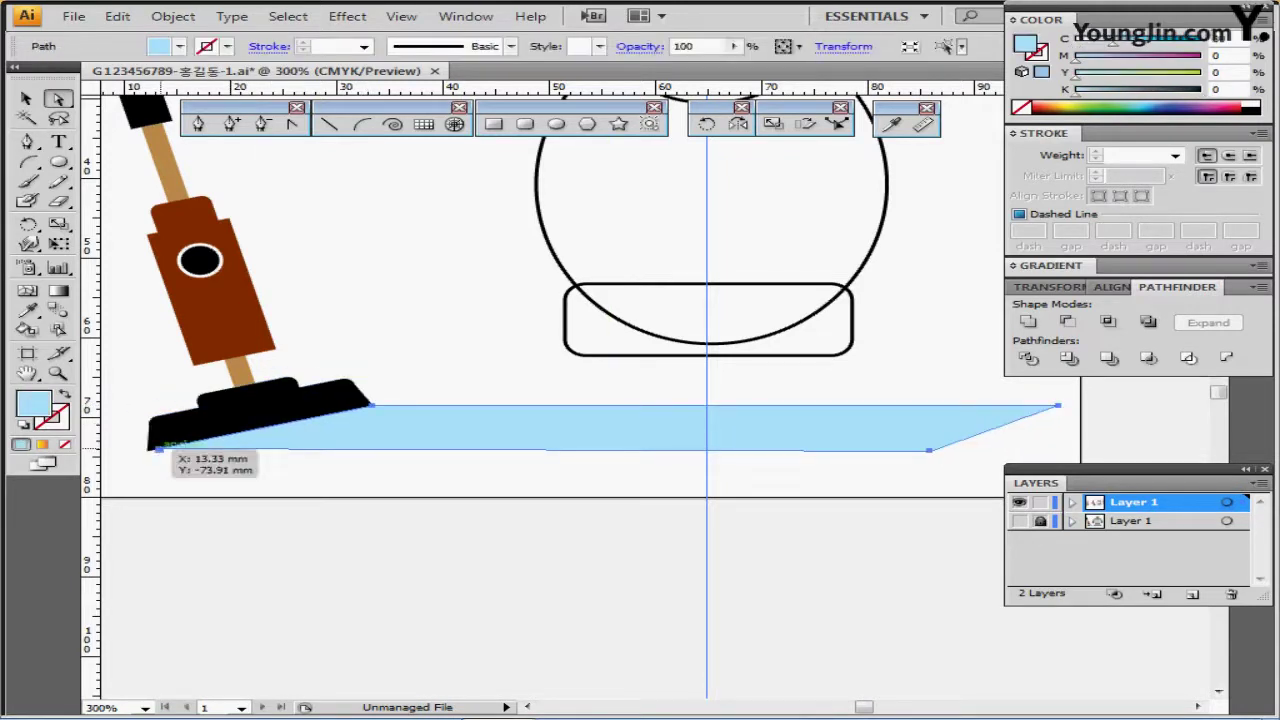
pyautogui.moveTo(157, 449); pyautogui.dragTo(150, 448)
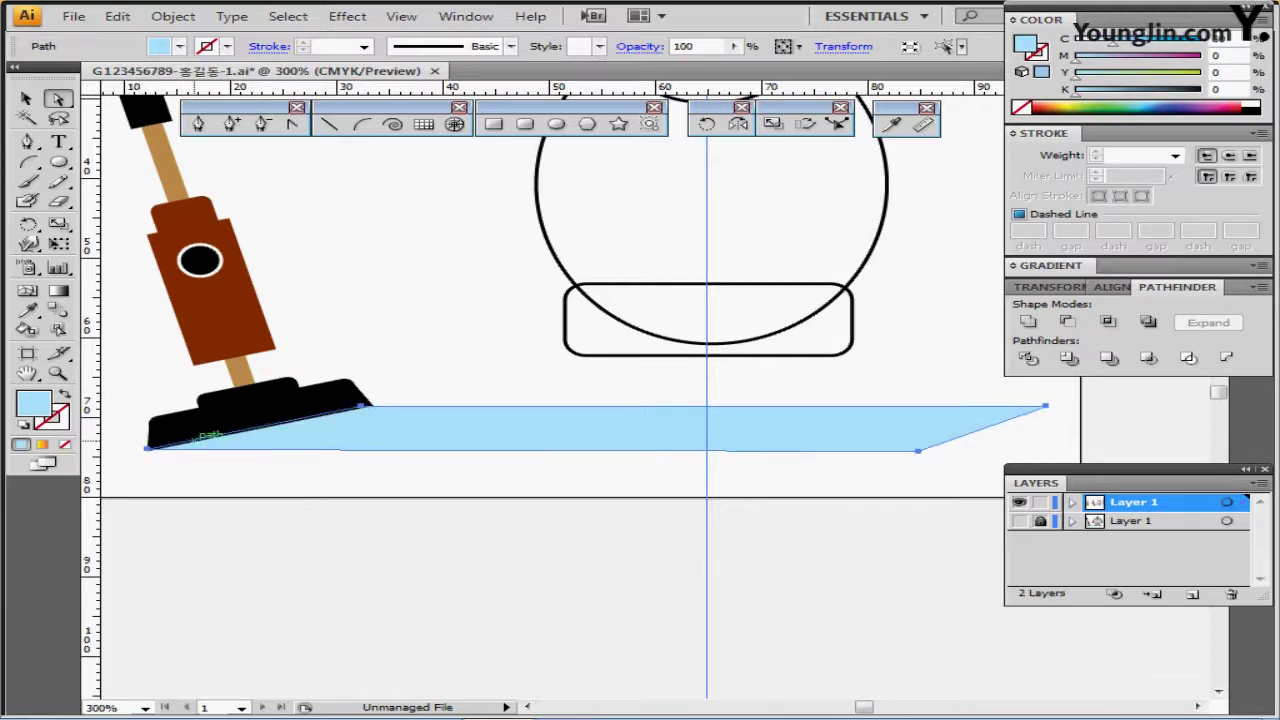
# Move only the floor shape's corner point beside the base's tip slightly outwards and up to the base's edge.
pyautogui.moveTo(362, 406); pyautogui.dragTo(366, 404)
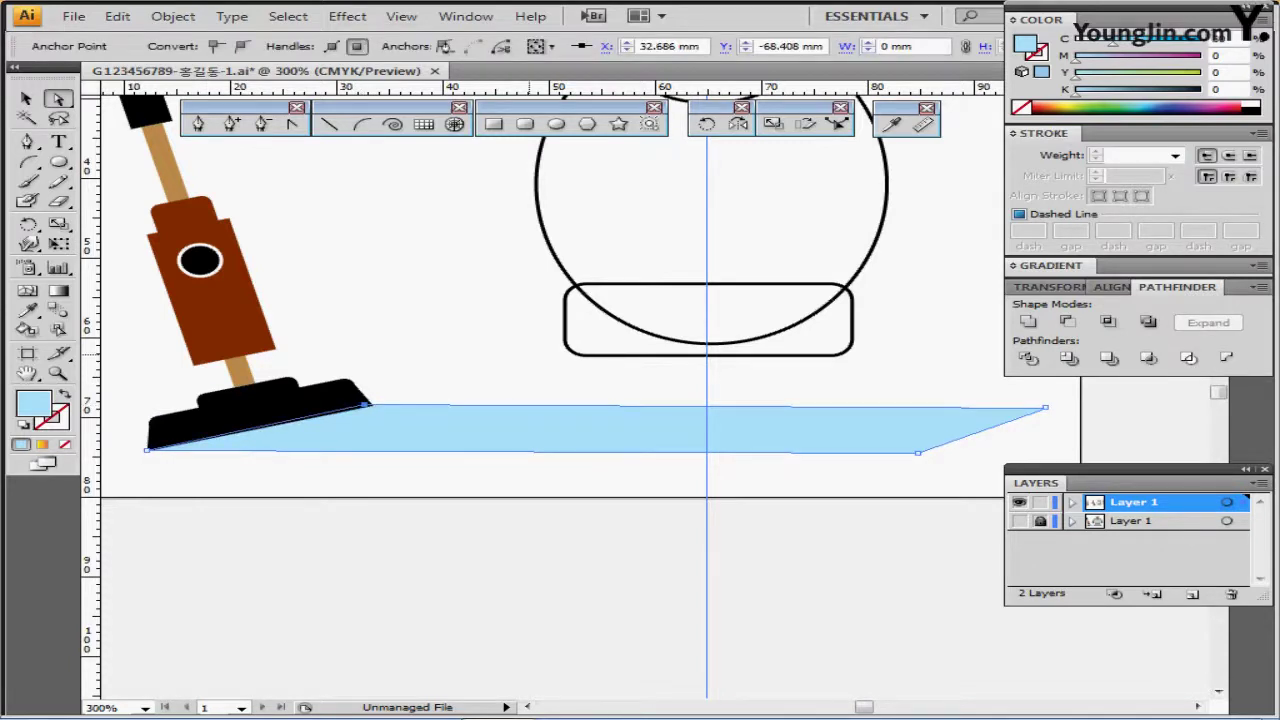
pyautogui.click(460, 258)
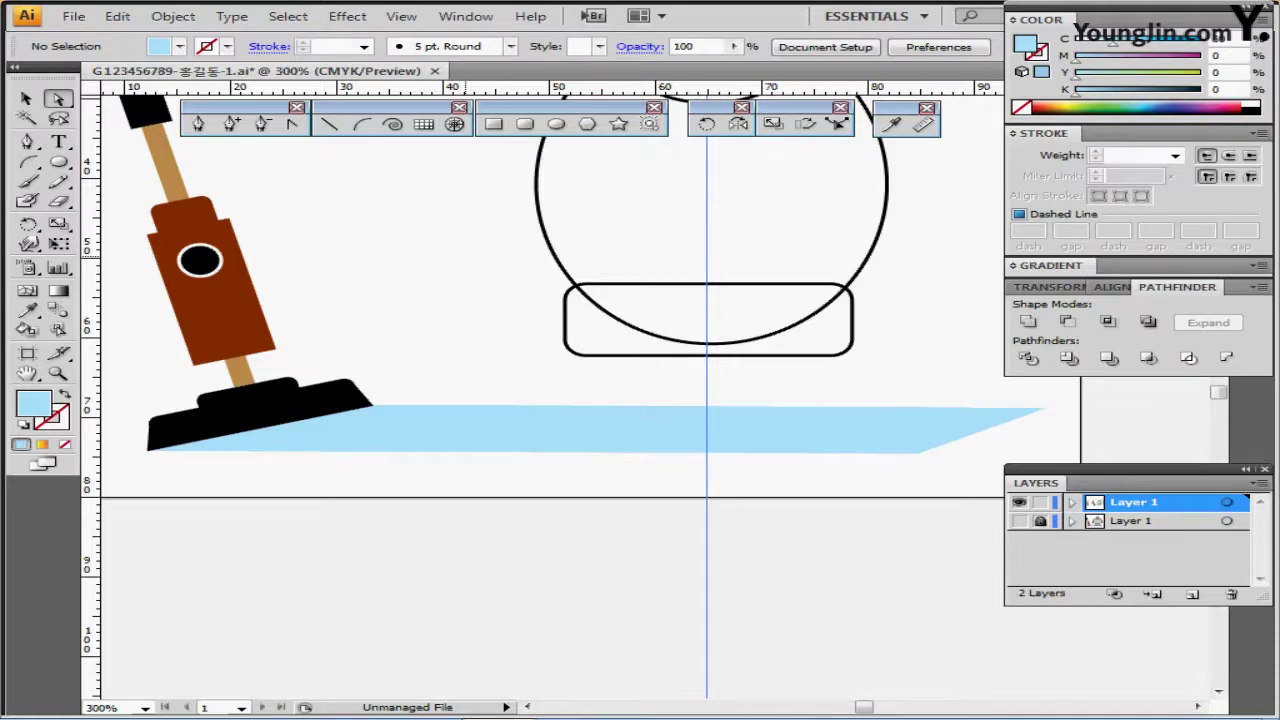
# Centre the head, body circle and rounded base rectangle horizontally on one another and nudge them together onto the vertical guide.
pyautogui.moveTo(722, 182); pyautogui.dragTo(633, 393)
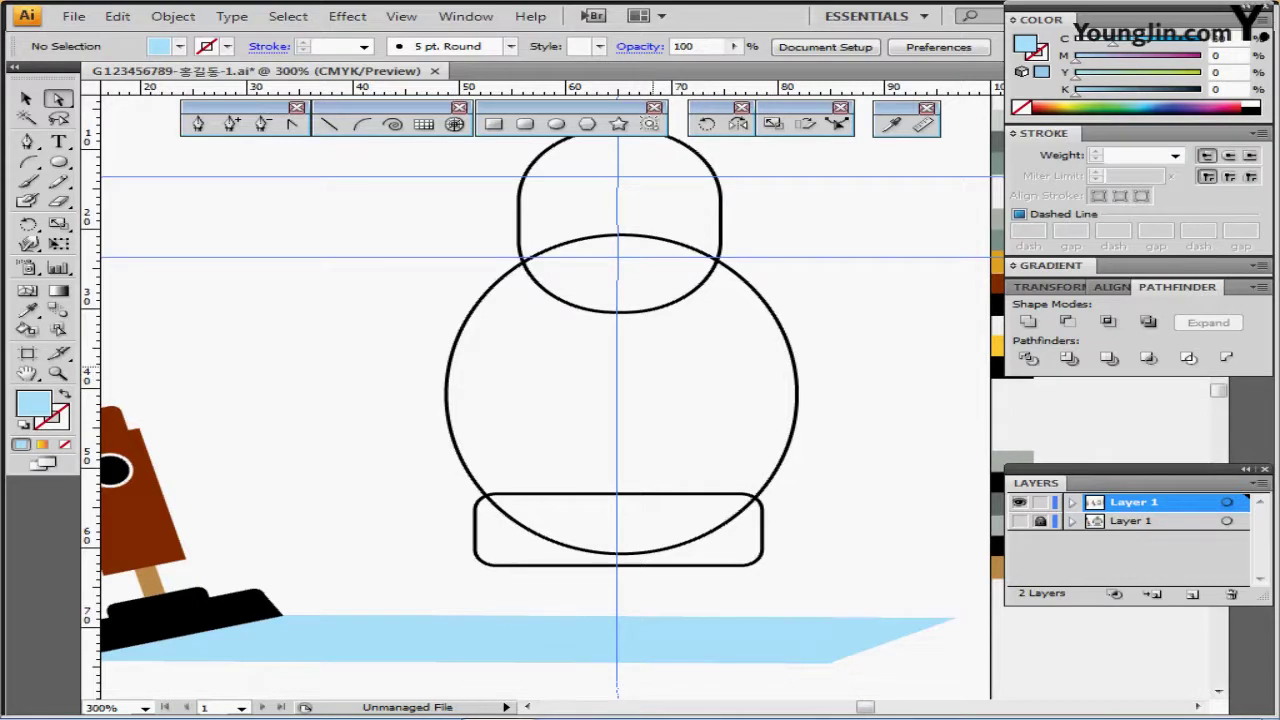
pyautogui.moveTo(650, 332); pyautogui.dragTo(575, 358)
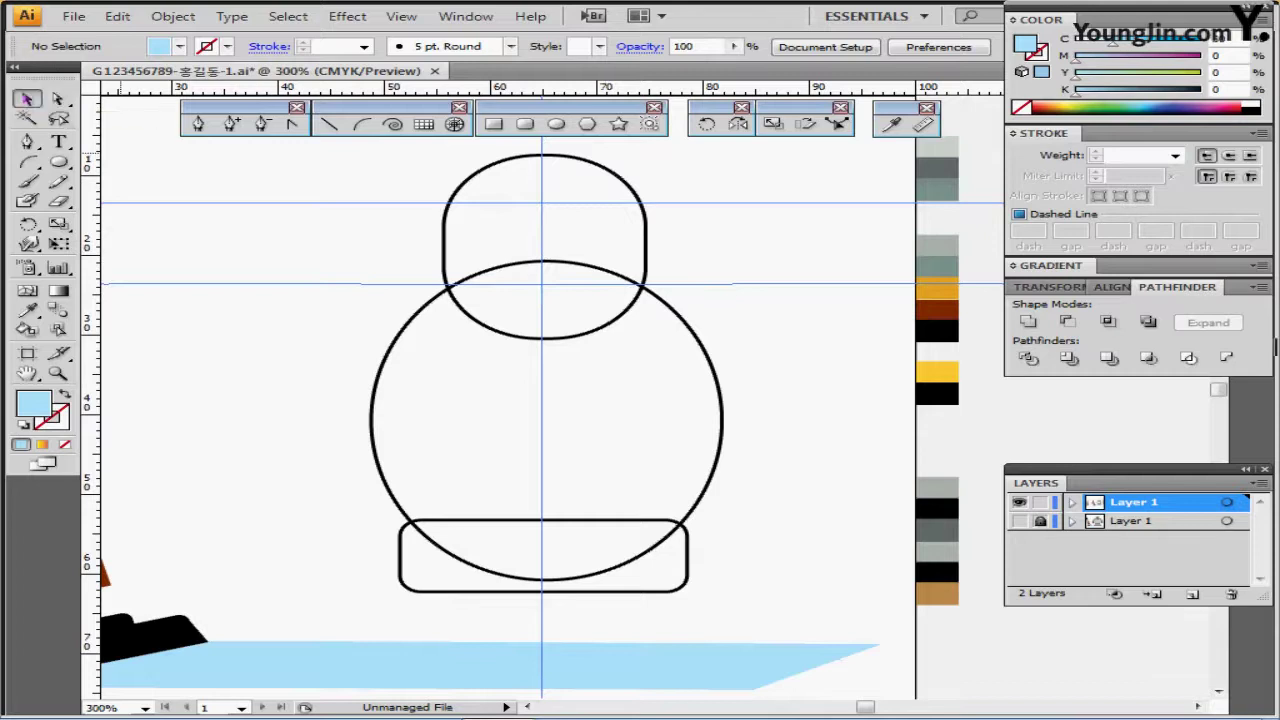
pyautogui.press('v')
pyautogui.moveTo(432, 164); pyautogui.dragTo(518, 210)
pyautogui.moveTo(796, 366); pyautogui.dragTo(686, 414)
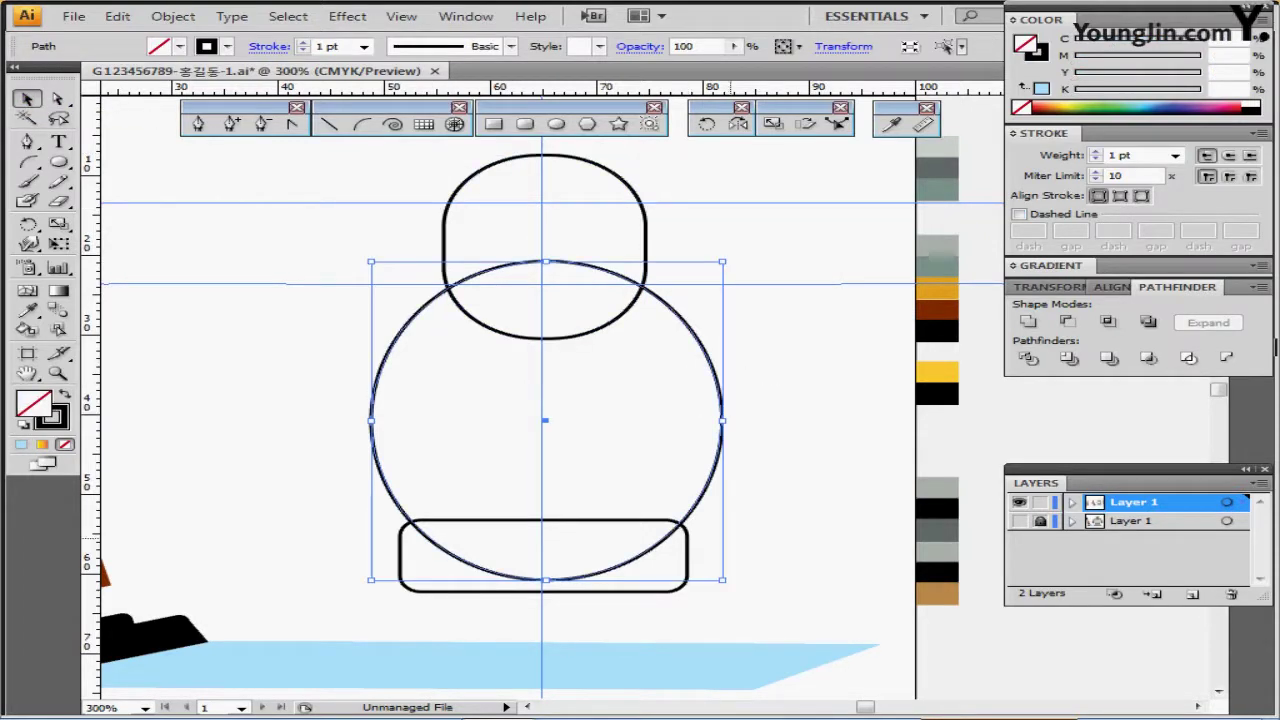
pyautogui.moveTo(688, 586)
pyautogui.mouseDown()
pyautogui.moveTo(665, 606)
pyautogui.moveTo(665, 585)
pyautogui.mouseUp()
pyautogui.click(340, 190)
pyautogui.moveTo(340, 190); pyautogui.dragTo(622, 568)
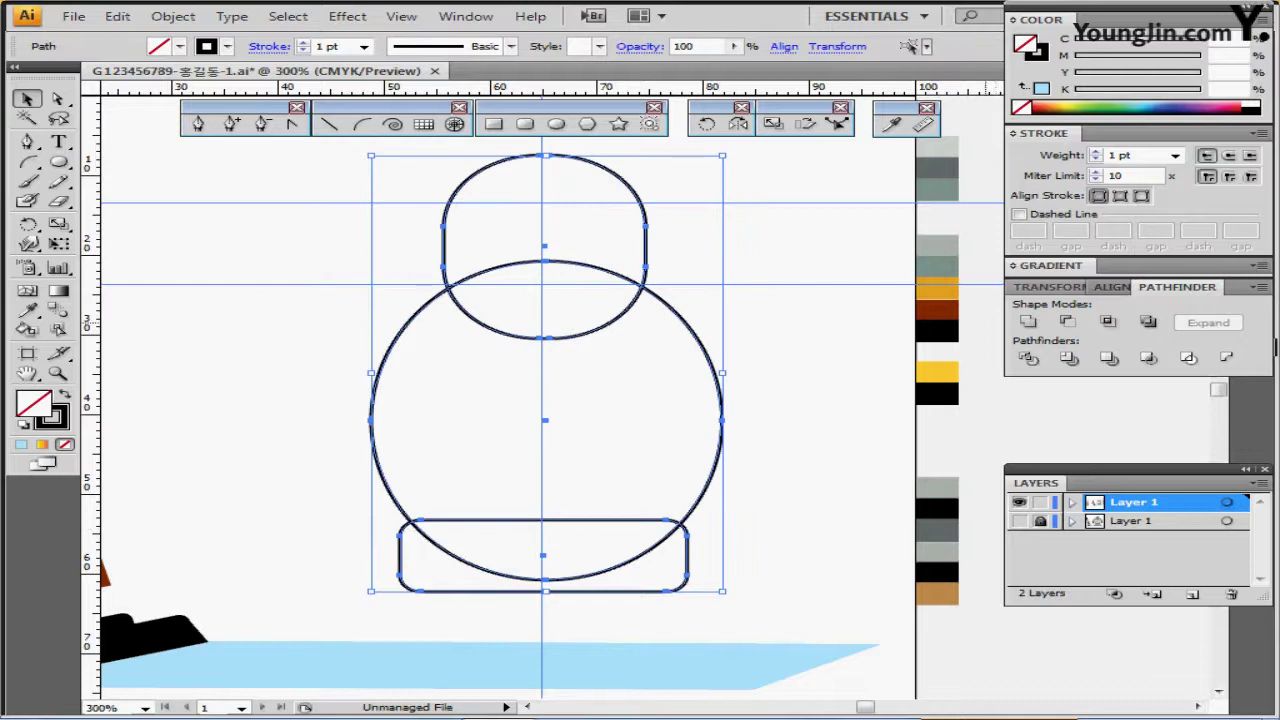
pyautogui.click(1052, 287)
pyautogui.click(1127, 287)
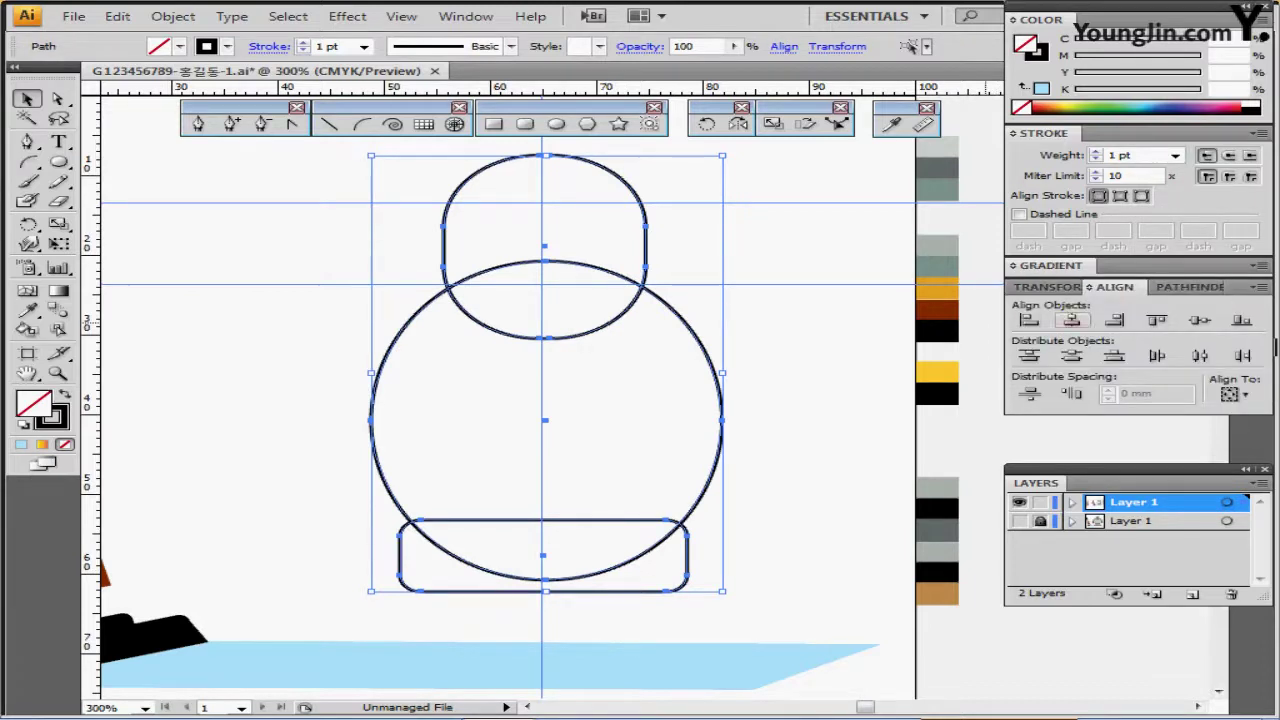
pyautogui.click(1072, 320)
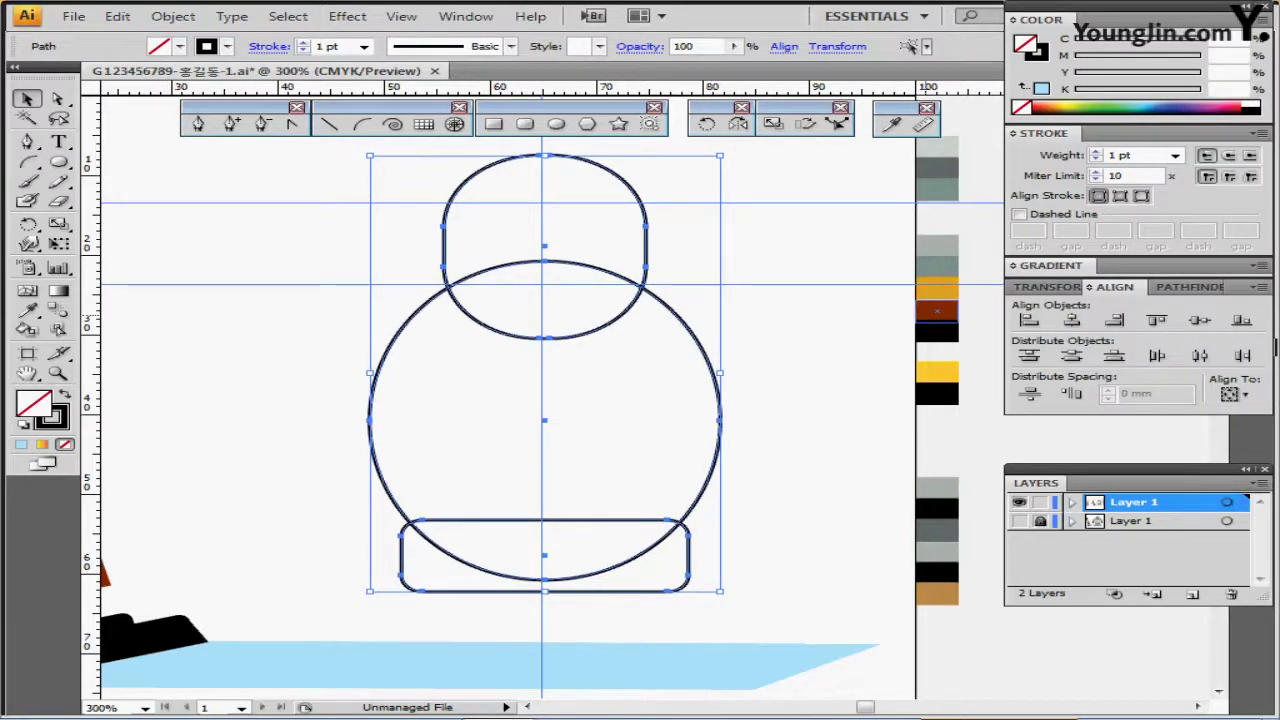
pyautogui.press('Left')
pyautogui.press('Left')
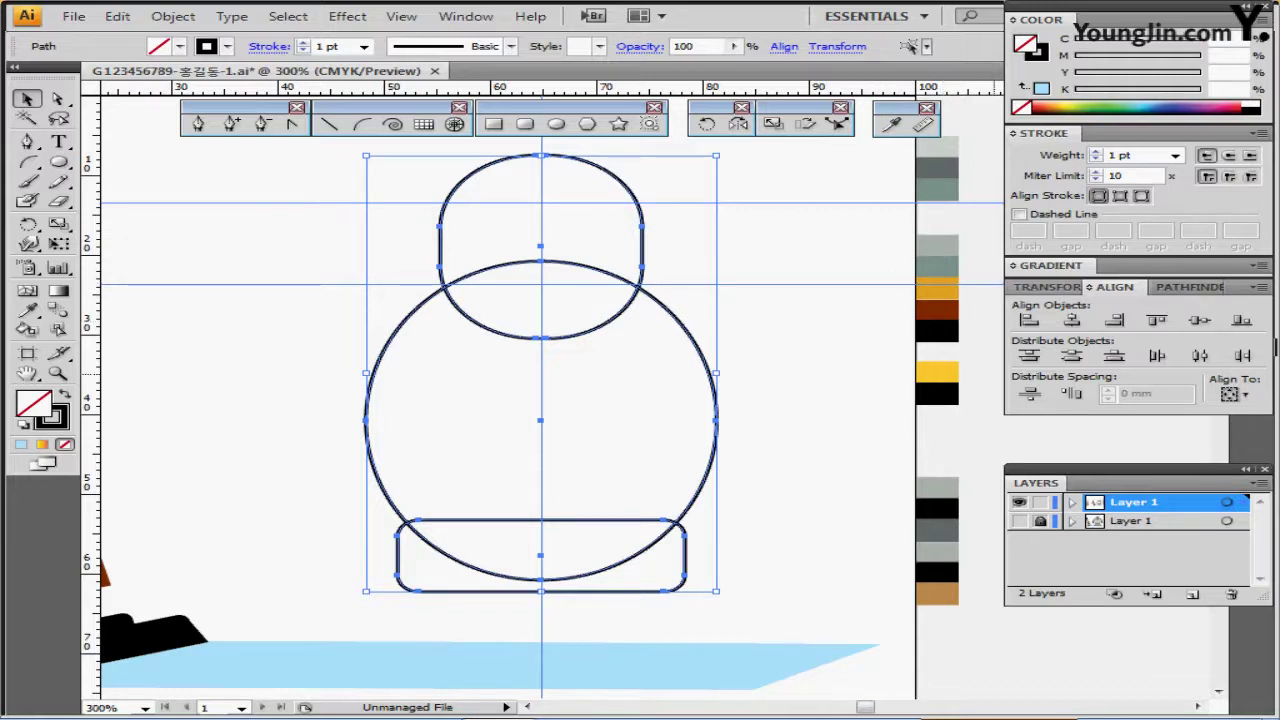
# Divide the three overlapping robot outlines with Pathfinder and delete the base rectangle's piece outside the body circle.
pyautogui.hotkey('ctrl', 'shift', 'F9')
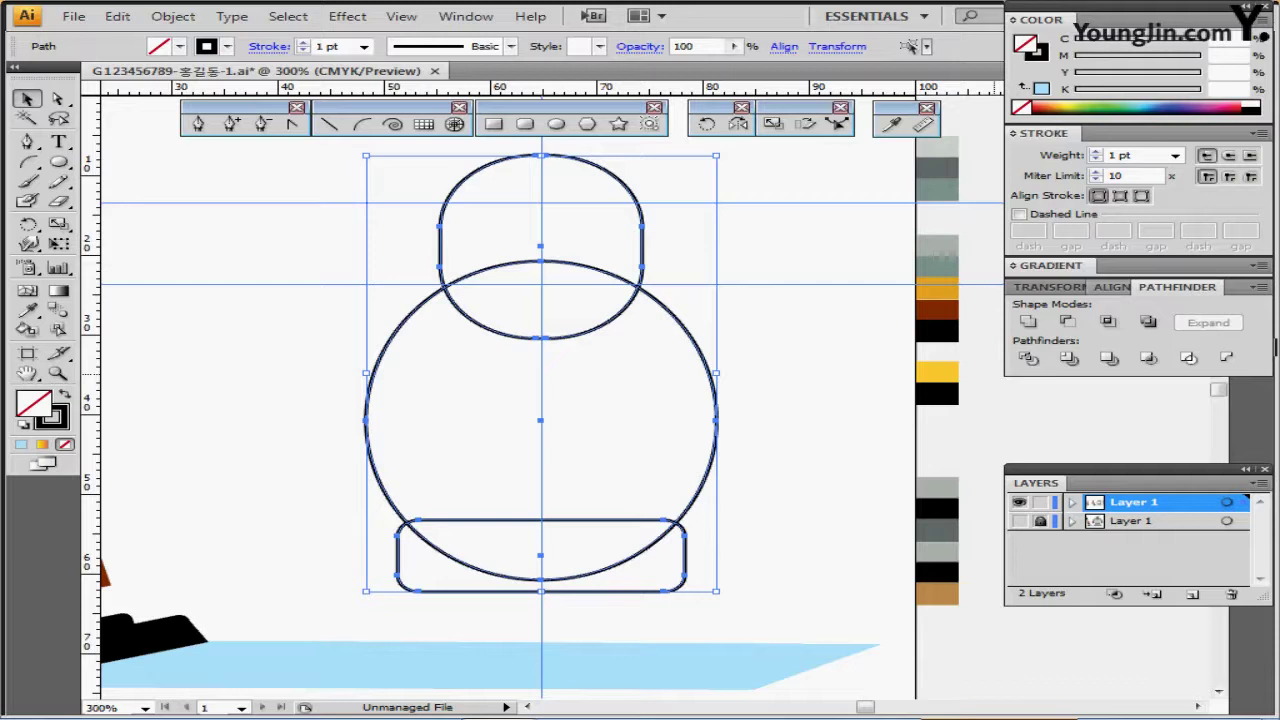
pyautogui.click(1028, 358)
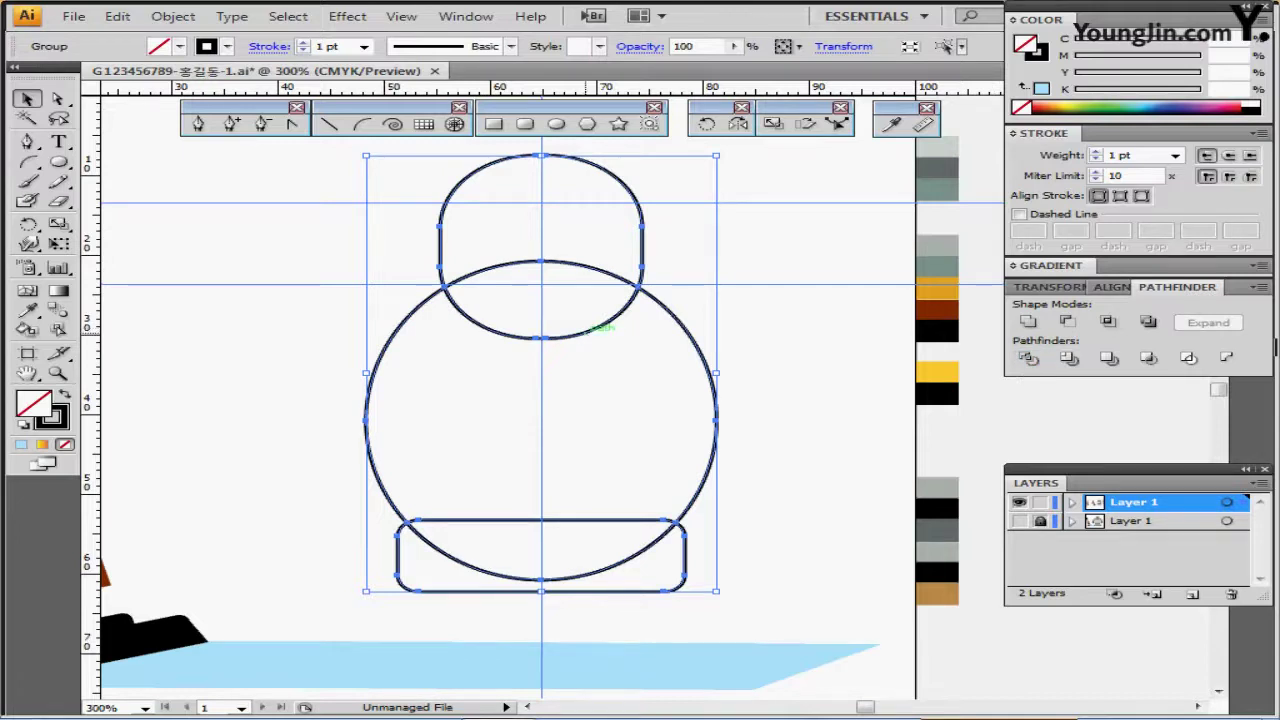
pyautogui.doubleClick(588, 331)
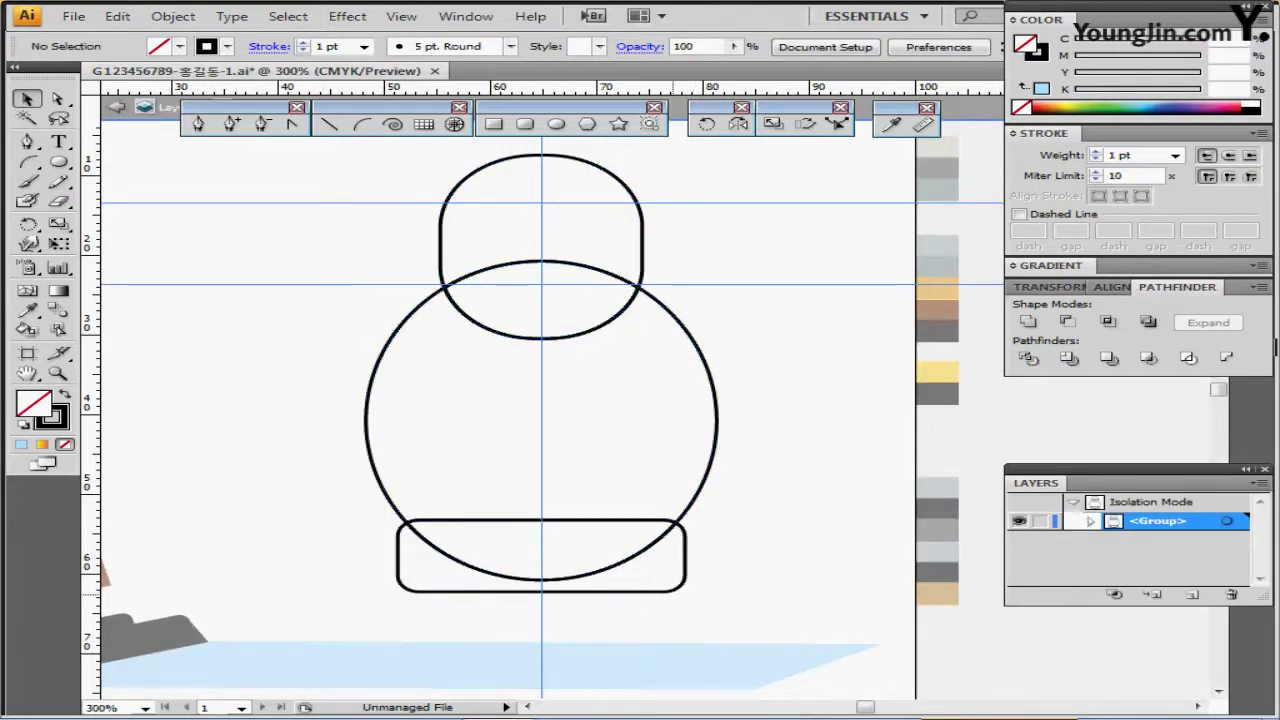
pyautogui.click(684, 585)
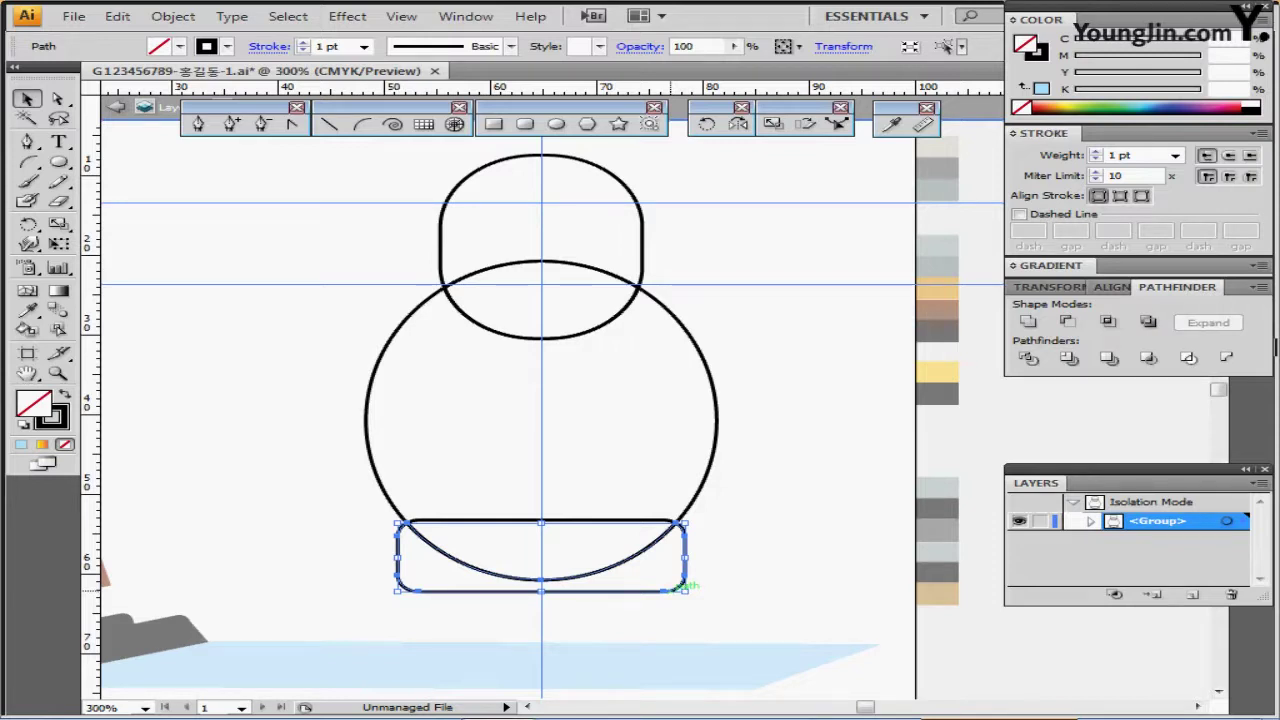
pyautogui.press('Delete')
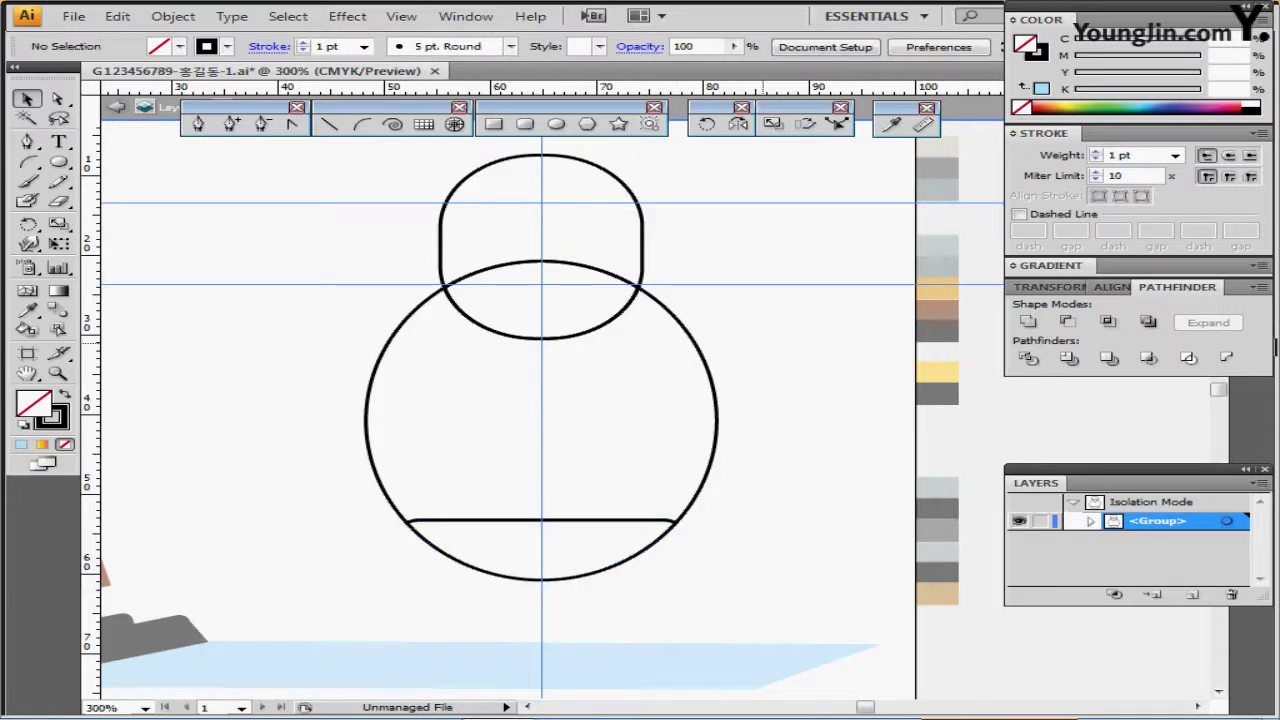
# Fill the divided head and main body pieces with the topmost light grey colour sample, without a stroke.
pyautogui.click(641, 228)
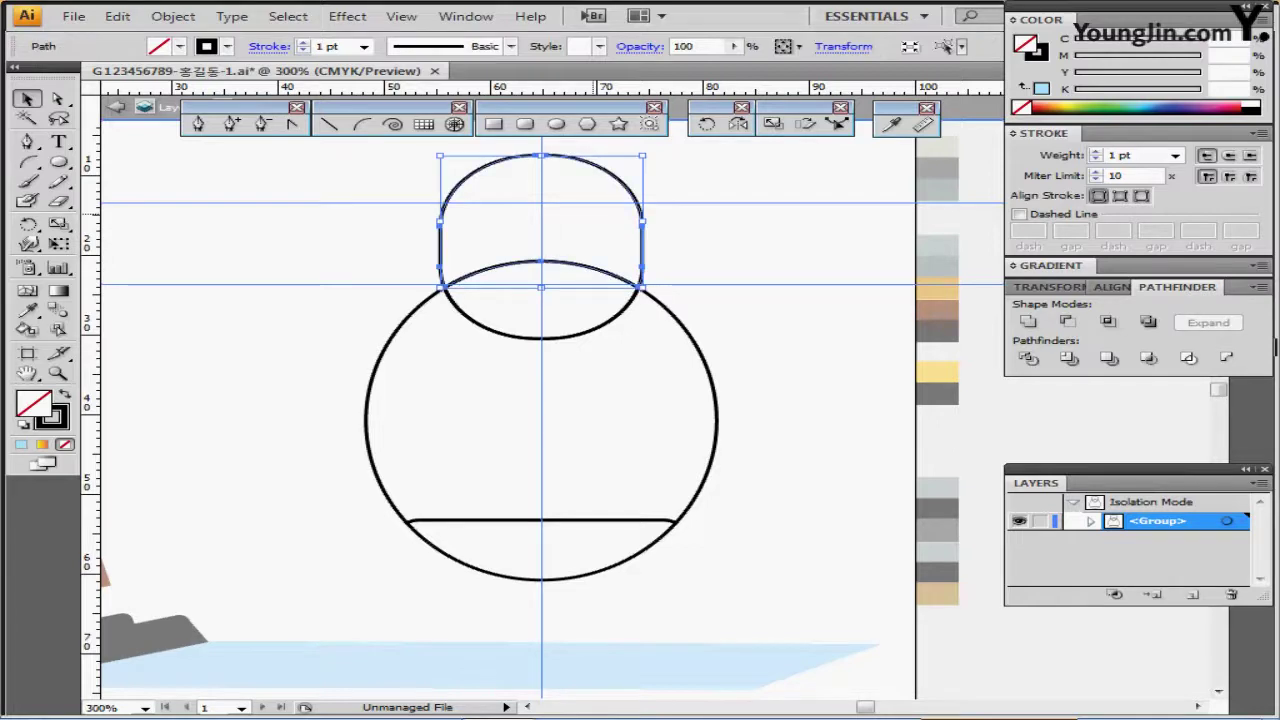
pyautogui.moveTo(758, 389); pyautogui.dragTo(677, 418)
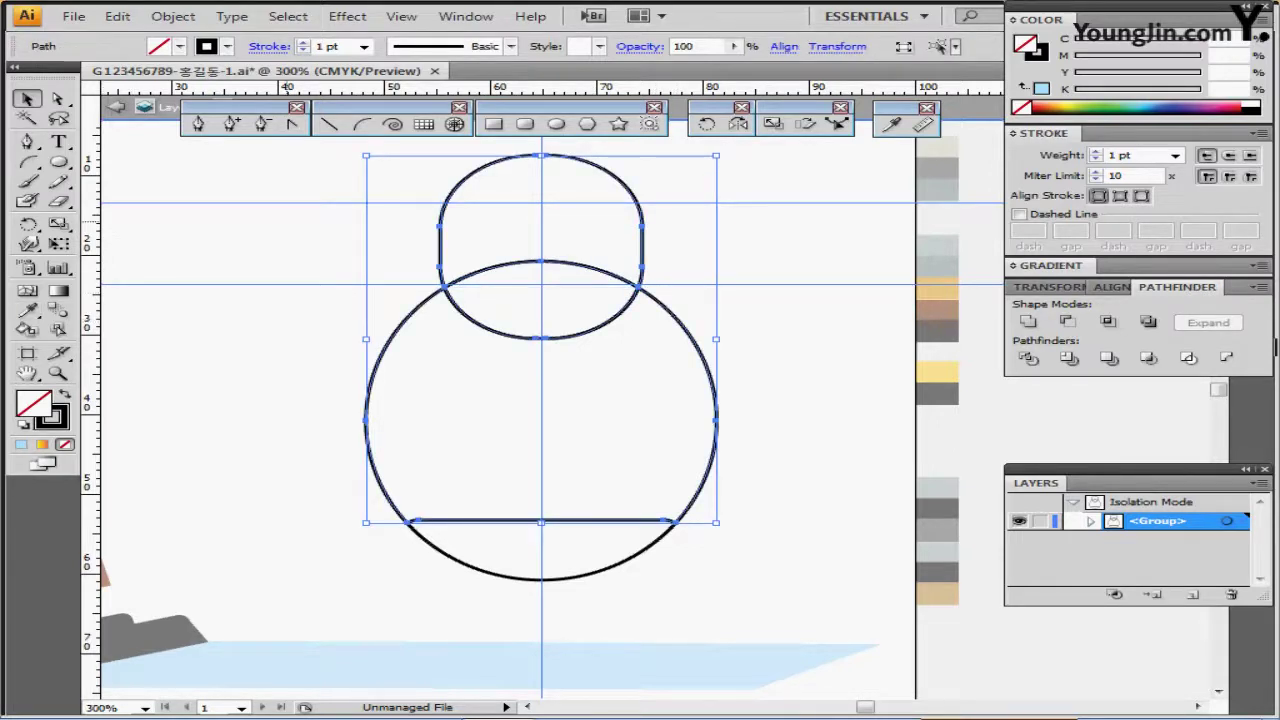
pyautogui.click(892, 124)
pyautogui.click(937, 146)
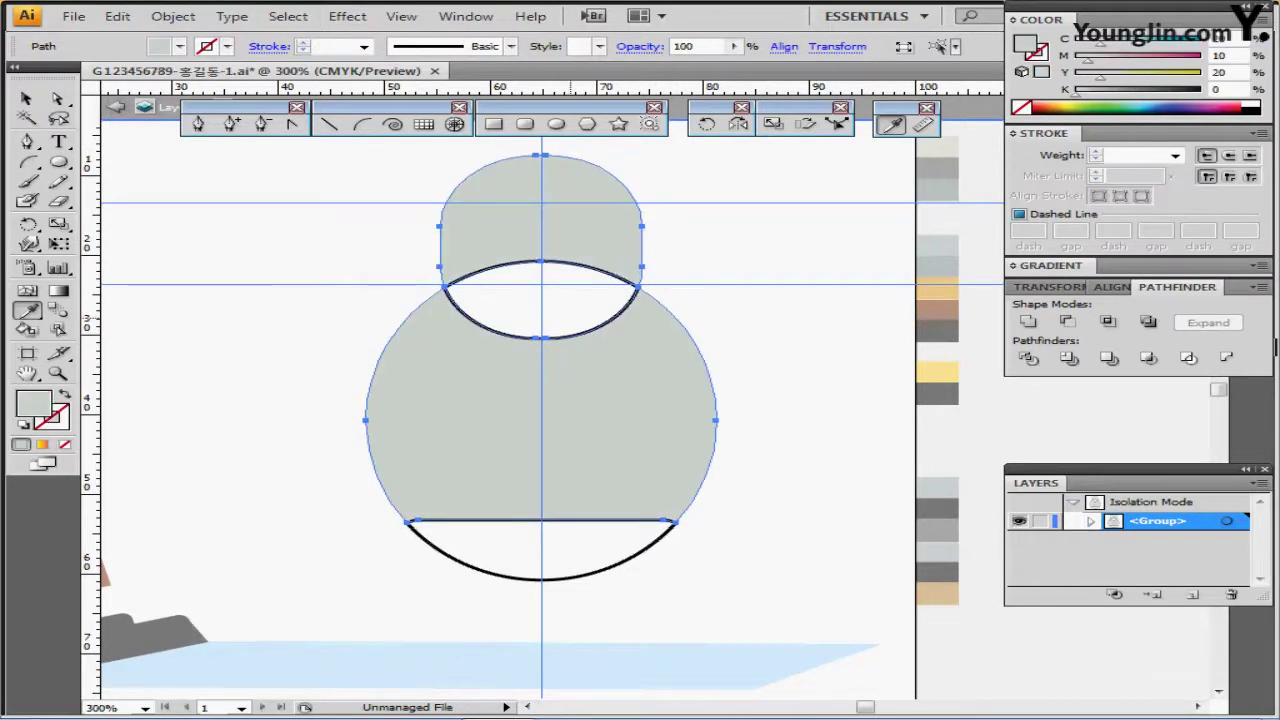
pyautogui.hotkey('ctrl', 'shift', 'a')
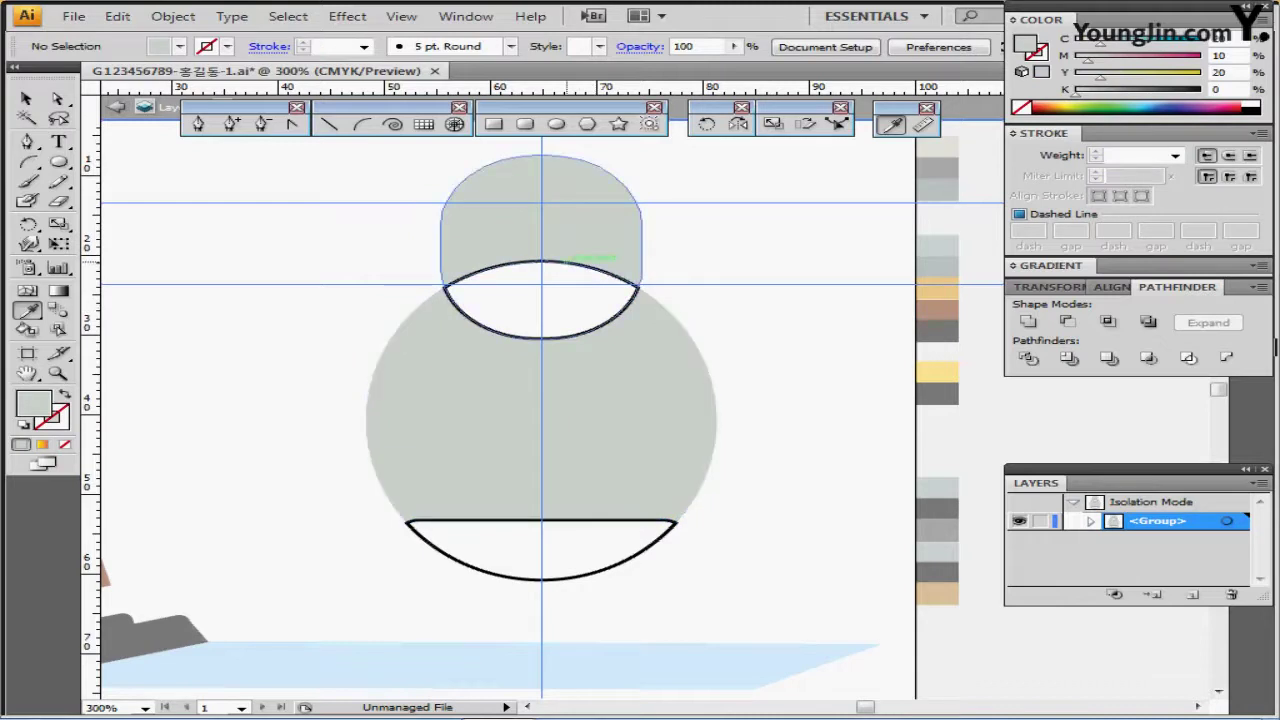
# Fill the neck overlap with the dark grey sample and the body's lower segment with the grey-green sample, and leave isolation mode.
pyautogui.keyDown('ctrl'); pyautogui.click(568, 262); pyautogui.keyUp('ctrl')
pyautogui.click(940, 166)
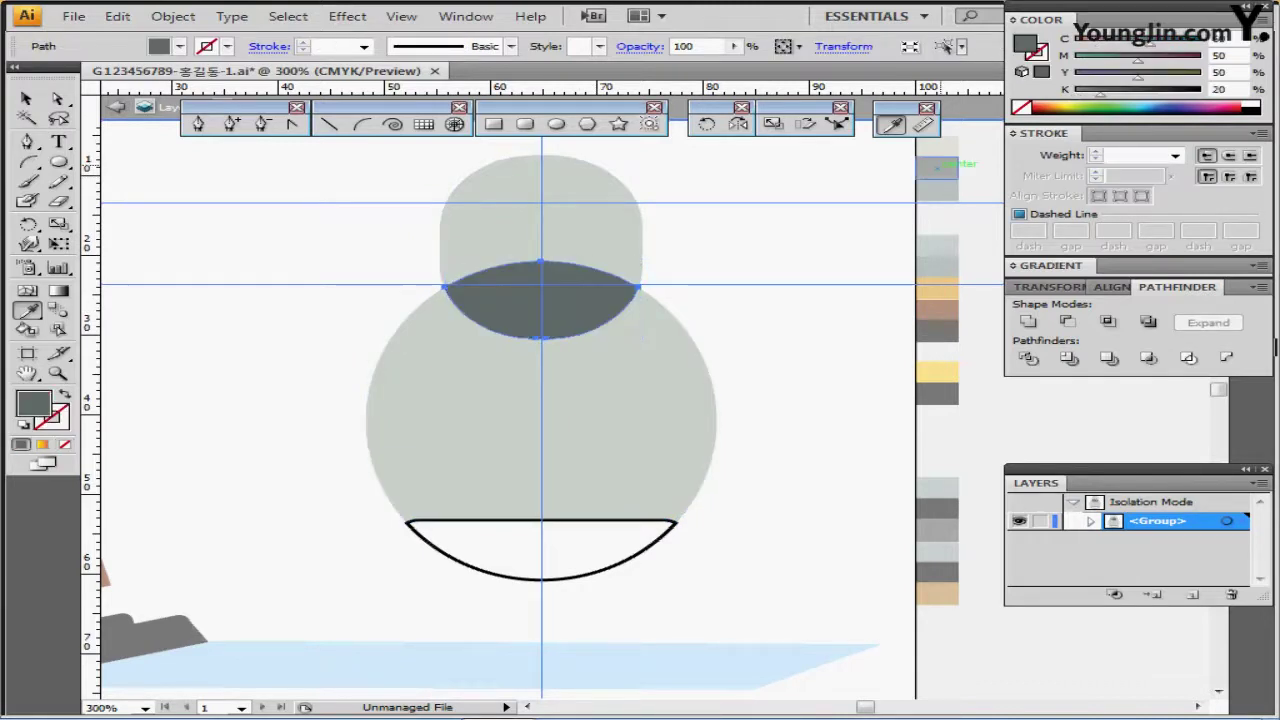
pyautogui.keyDown('ctrl'); pyautogui.click(587, 575); pyautogui.keyUp('ctrl')
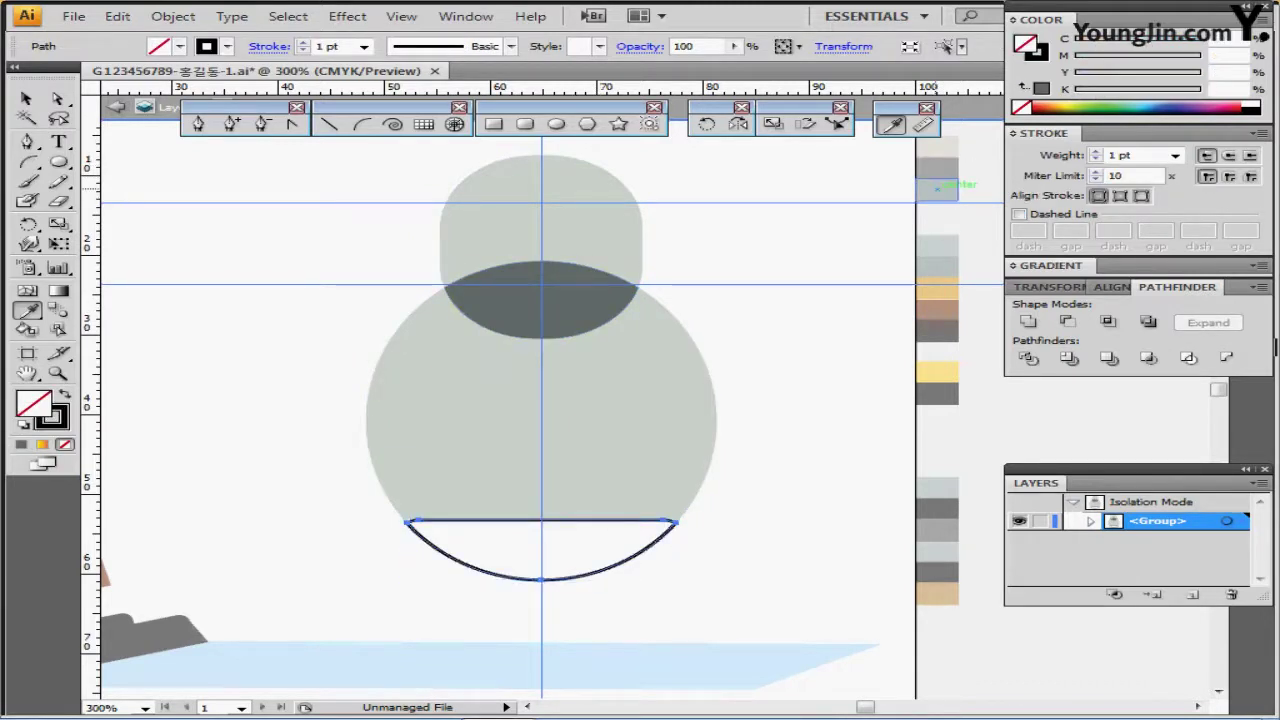
pyautogui.click(937, 187)
pyautogui.hotkey('ctrl', 'shift', 'a')
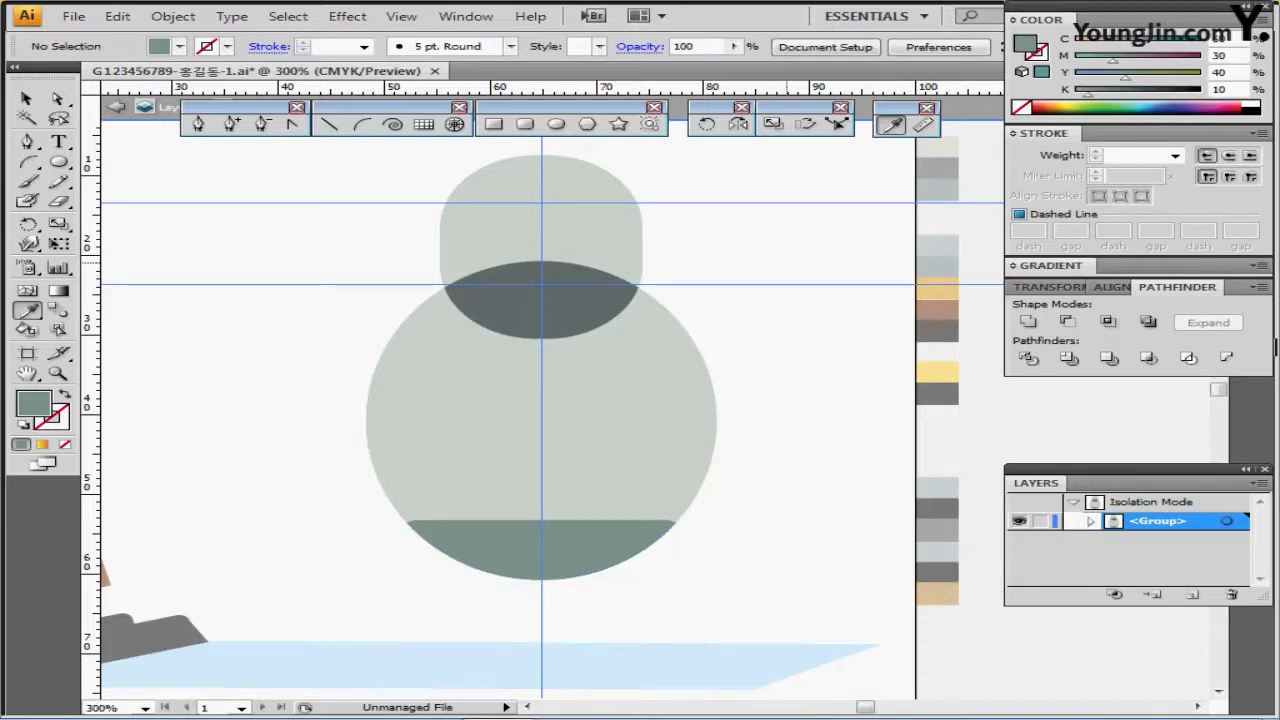
pyautogui.press('Escape')
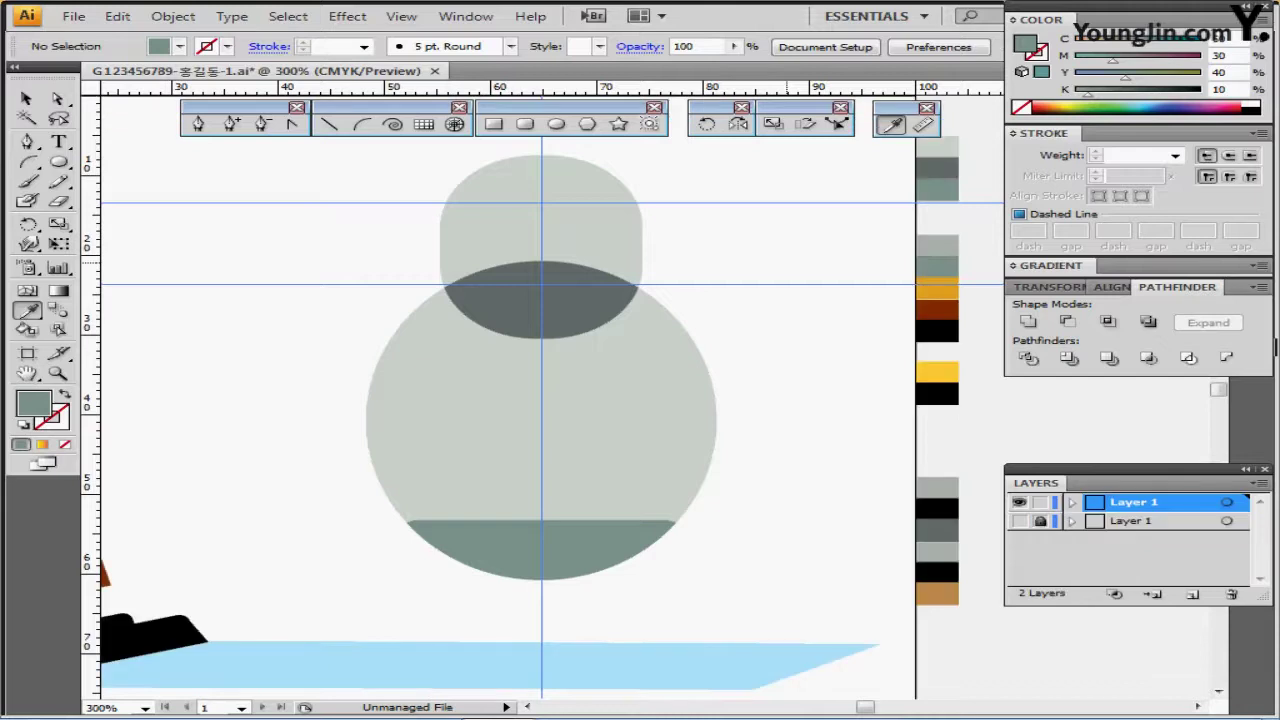
# Create a three-sided polygon with a 4.5 mm radius on the empty area beside the robot's head.
pyautogui.moveTo(787, 263); pyautogui.dragTo(774, 298)
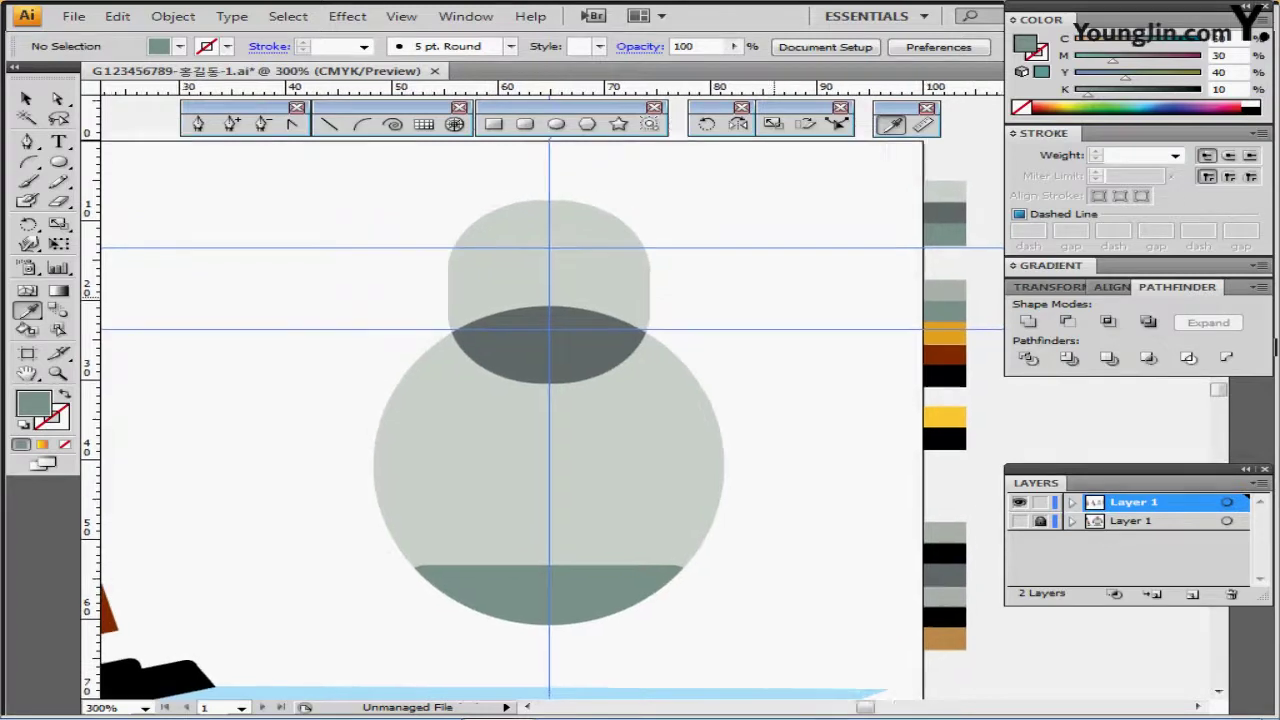
pyautogui.hscroll(3, 540, 400)
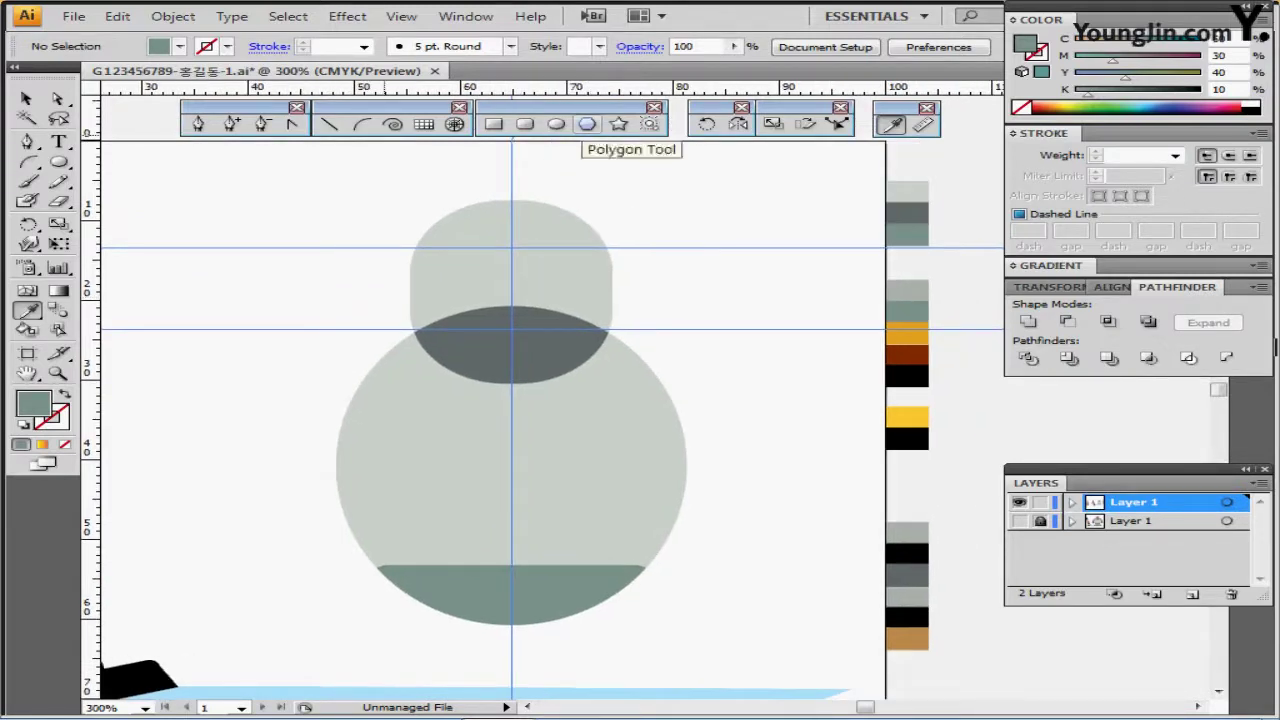
pyautogui.click(587, 124)
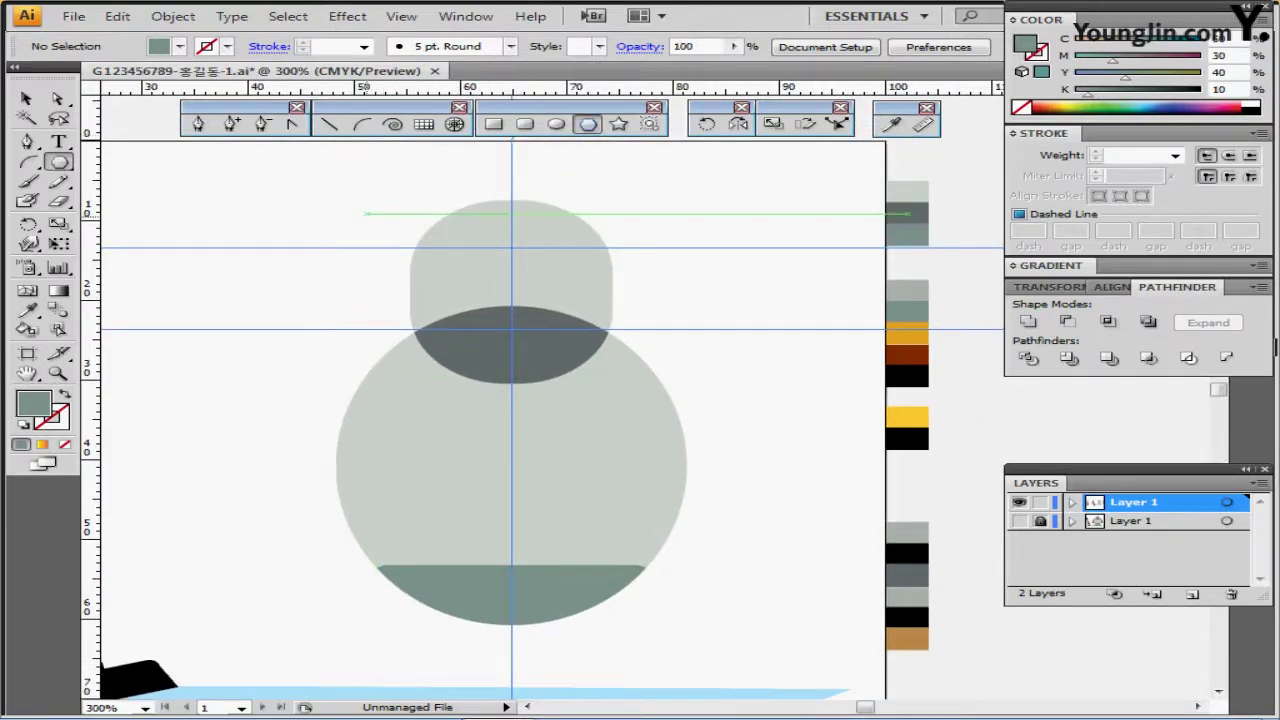
pyautogui.click(360, 213)
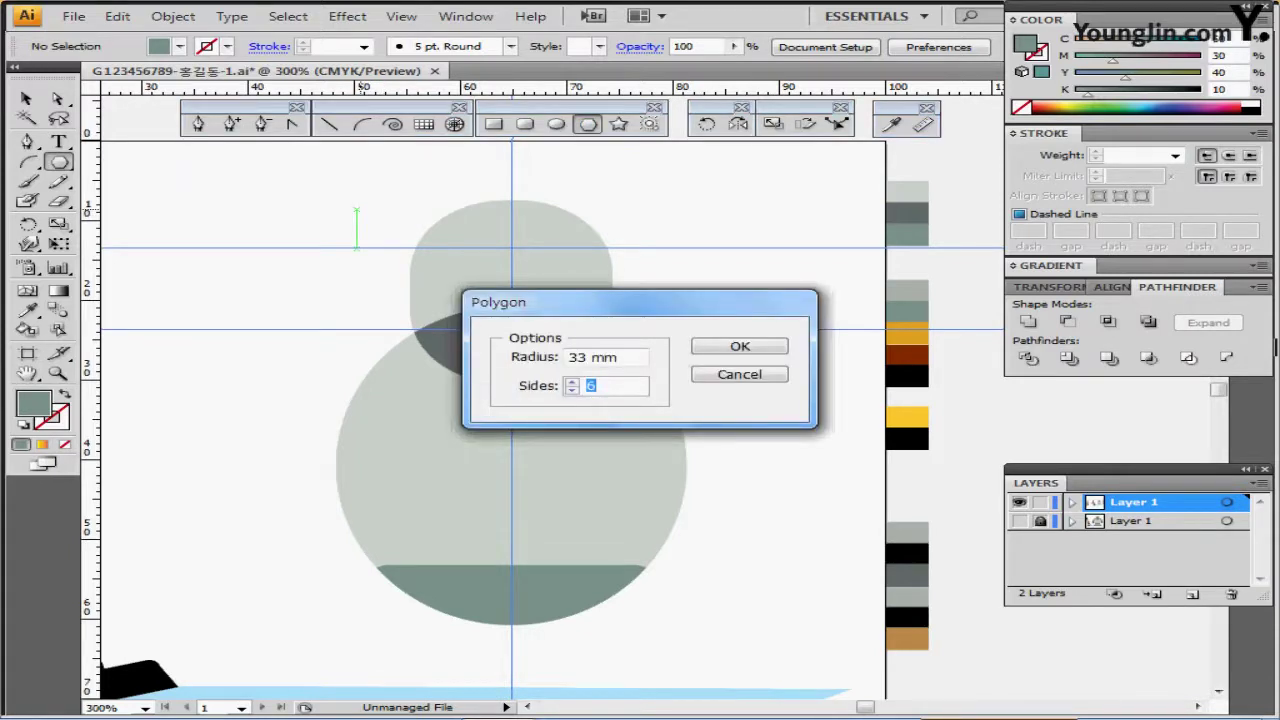
pyautogui.hotkey('shift', 'Tab')
pyautogui.write('4.5')
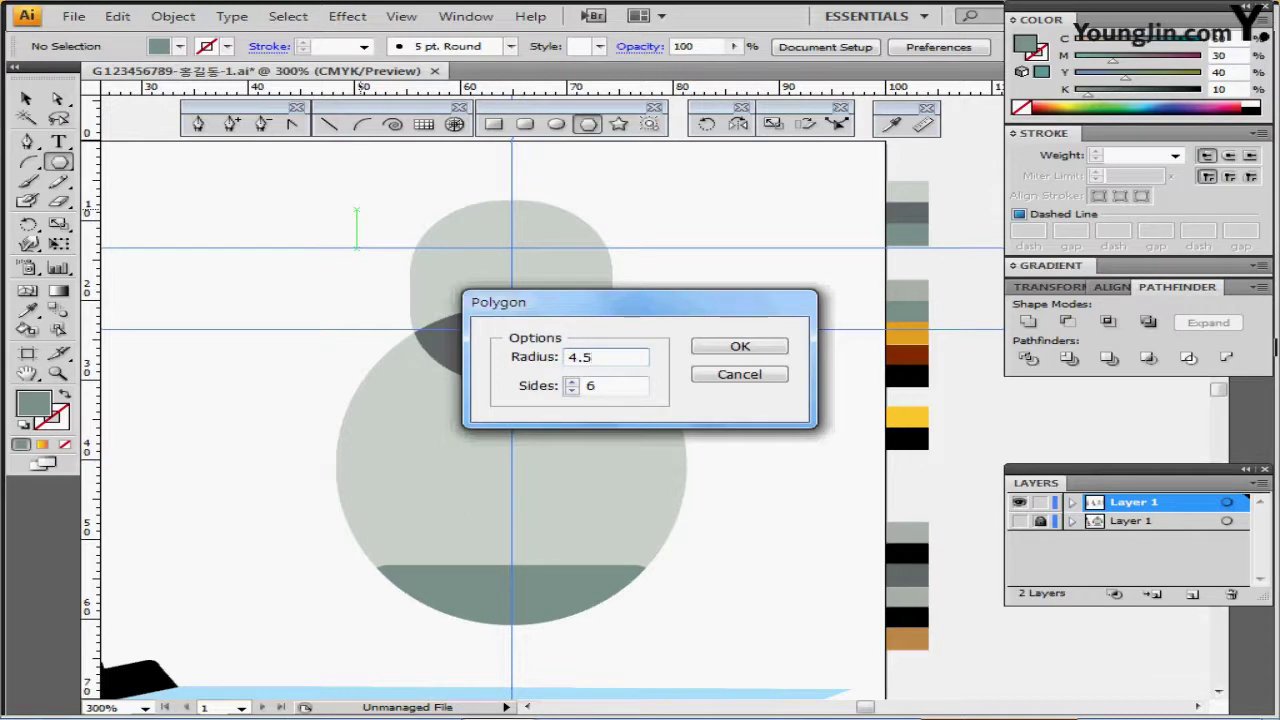
pyautogui.press('Tab')
pyautogui.write('3')
pyautogui.press('Return')
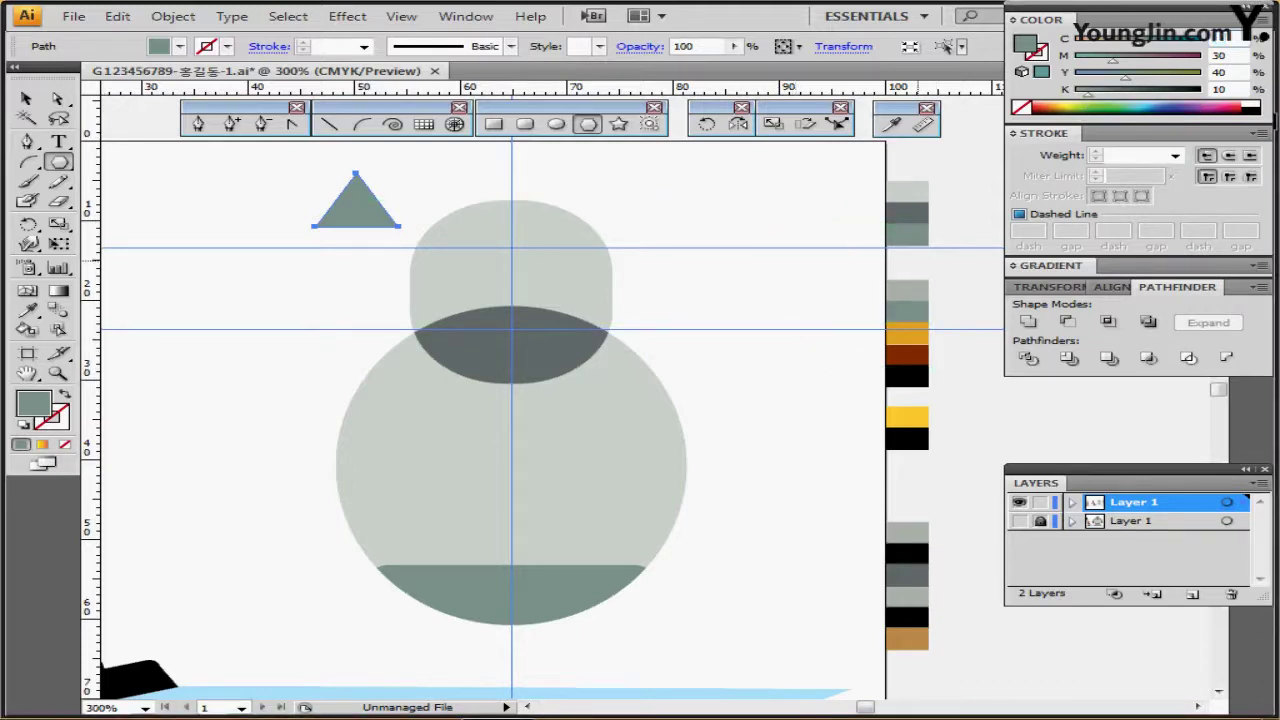
# Fill the triangle with the first grey sample of the second colour group and move its base down onto the upper horizontal guide.
pyautogui.click(907, 291)
pyautogui.press('Return')
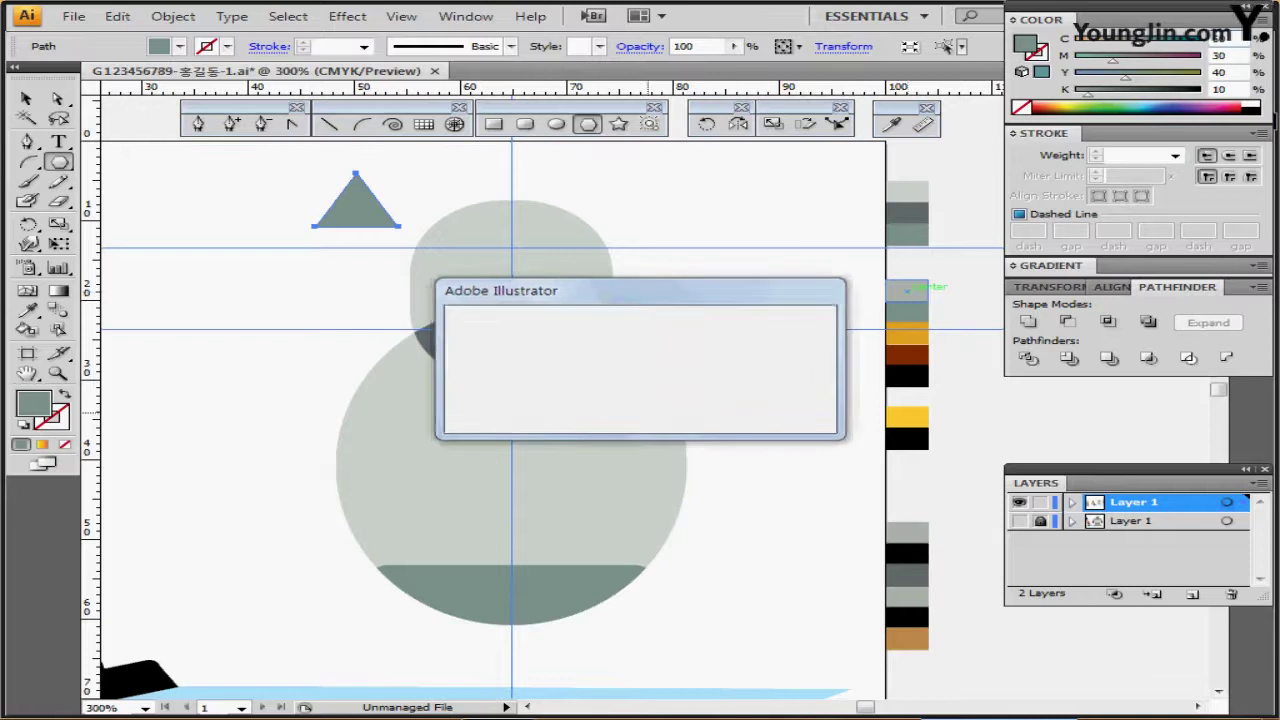
pyautogui.press('Escape')
pyautogui.press('i')
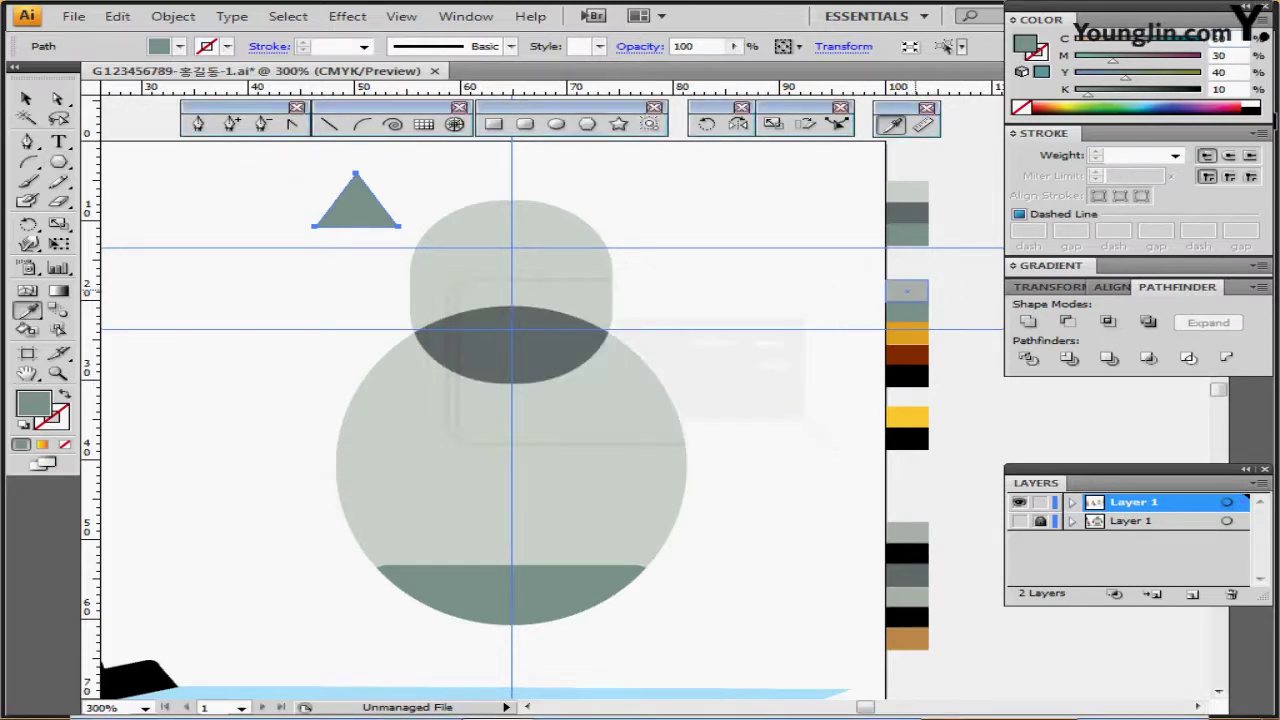
pyautogui.click(907, 291)
pyautogui.keyDown('ctrl'); pyautogui.click(423, 172); pyautogui.keyUp('ctrl')
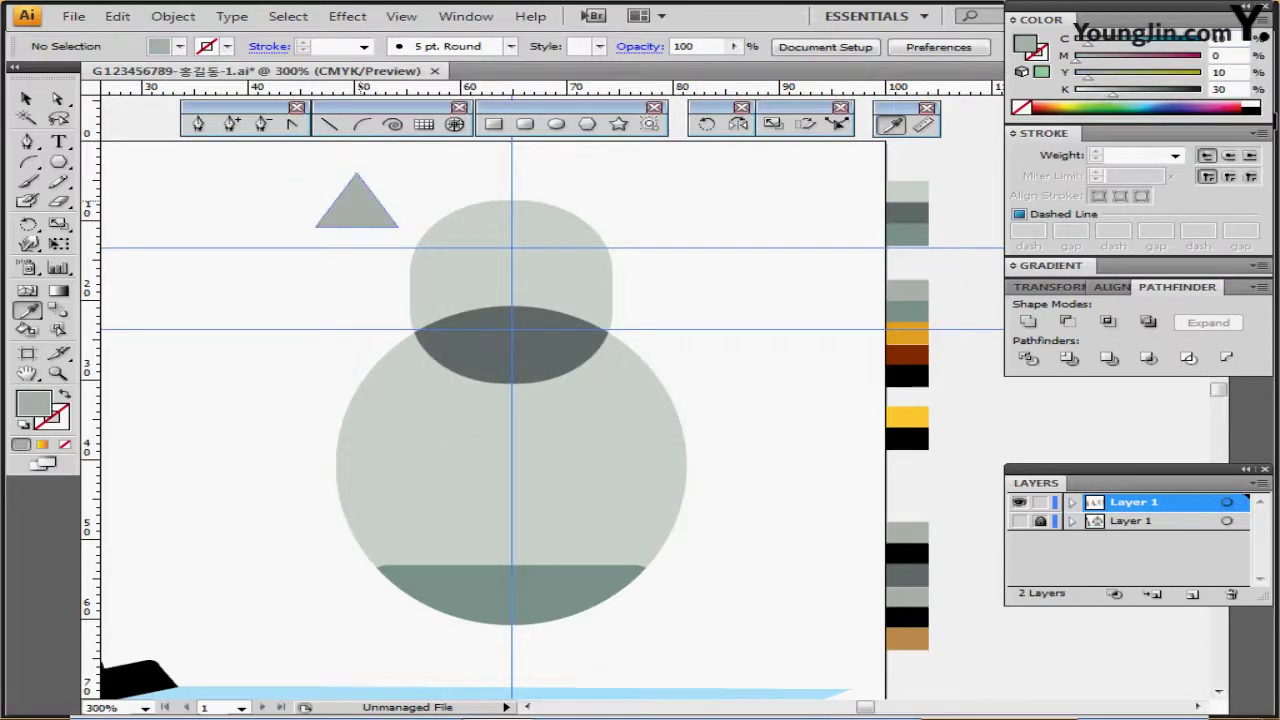
pyautogui.moveTo(359, 204); pyautogui.dragTo(354, 224)
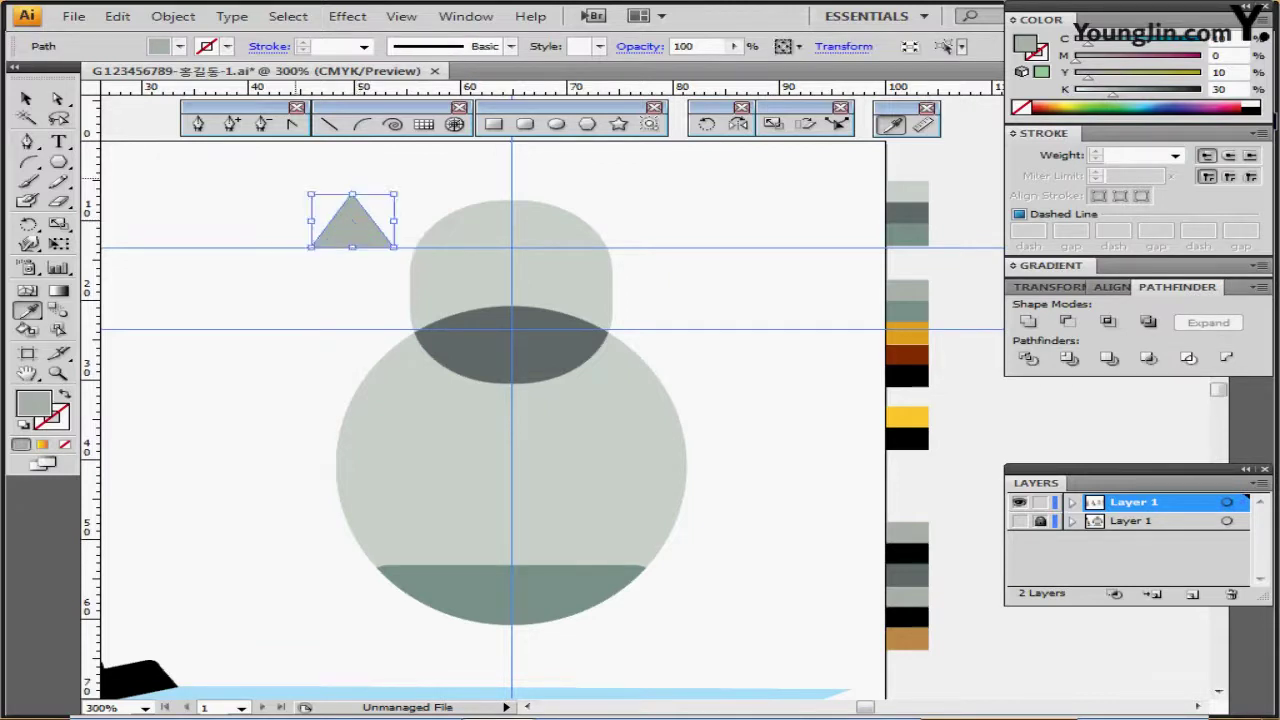
pyautogui.keyDown('ctrl'); pyautogui.click(297, 180); pyautogui.keyUp('ctrl')
# Round the triangle's corners with a 1.5 mm radius and expand its appearance into an editable path.
pyautogui.keyDown('ctrl'); pyautogui.click(345, 232); pyautogui.keyUp('ctrl')
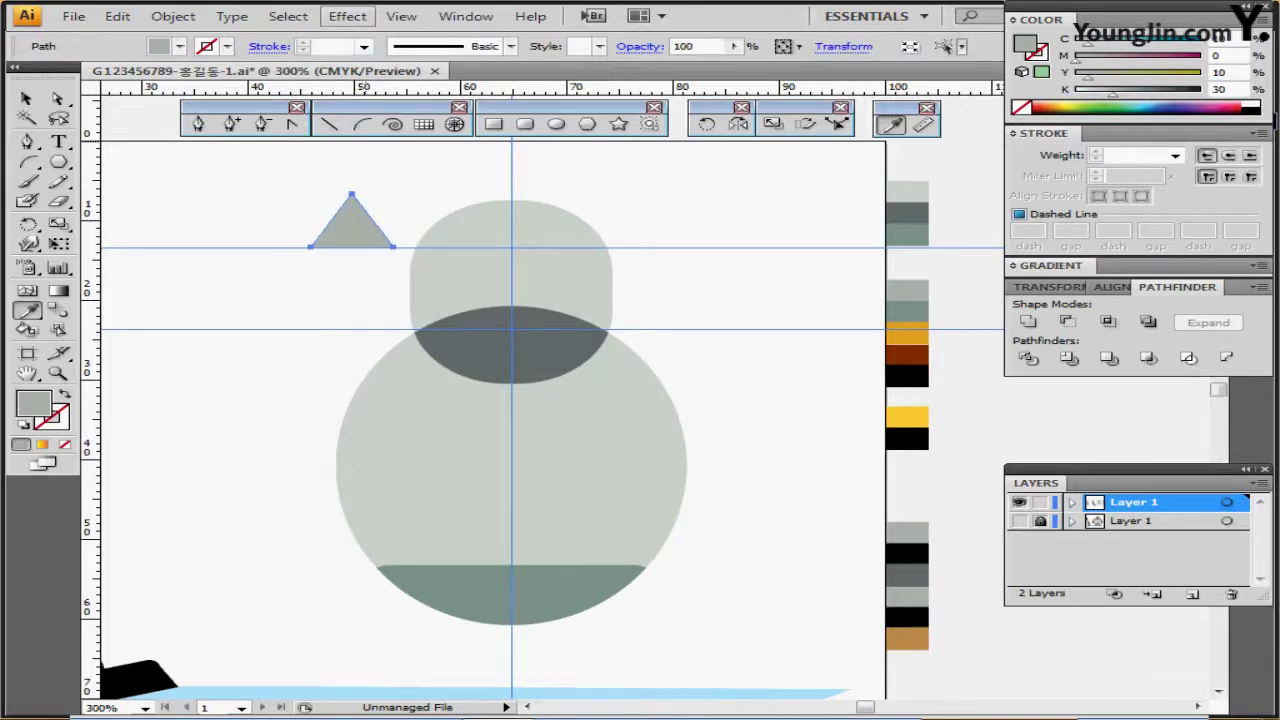
pyautogui.click(347, 16)
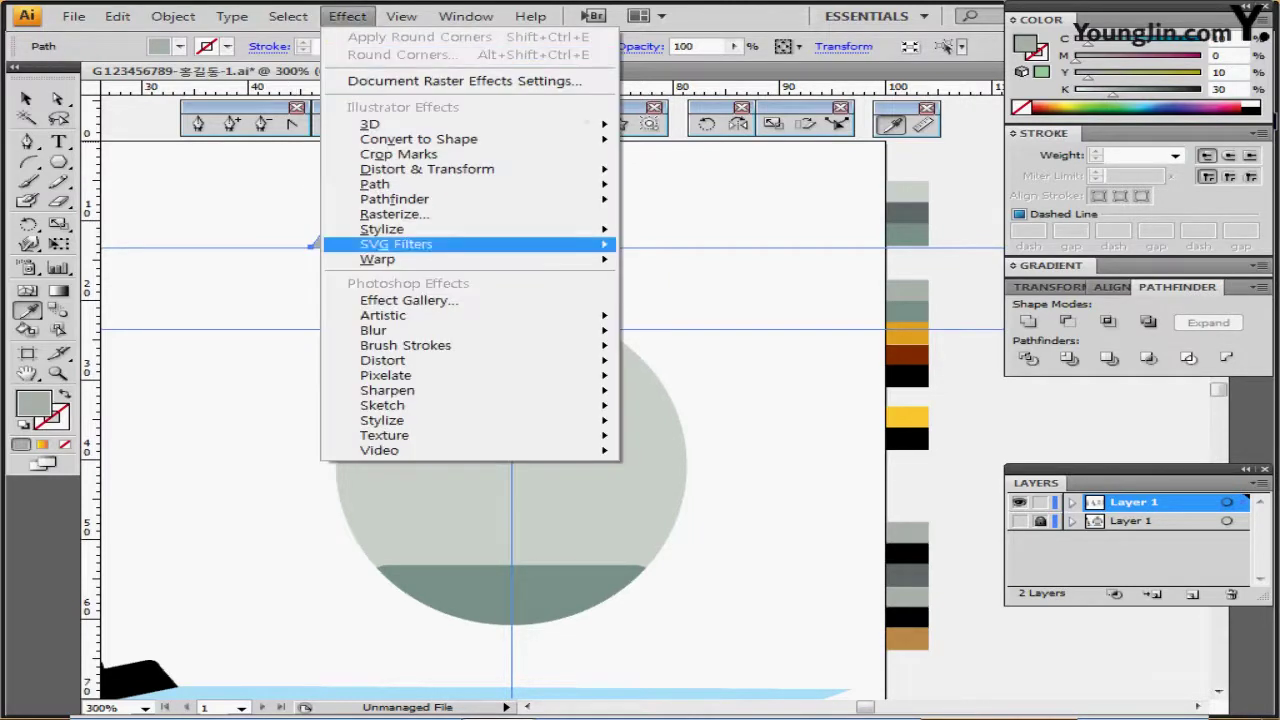
pyautogui.moveTo(400, 229)
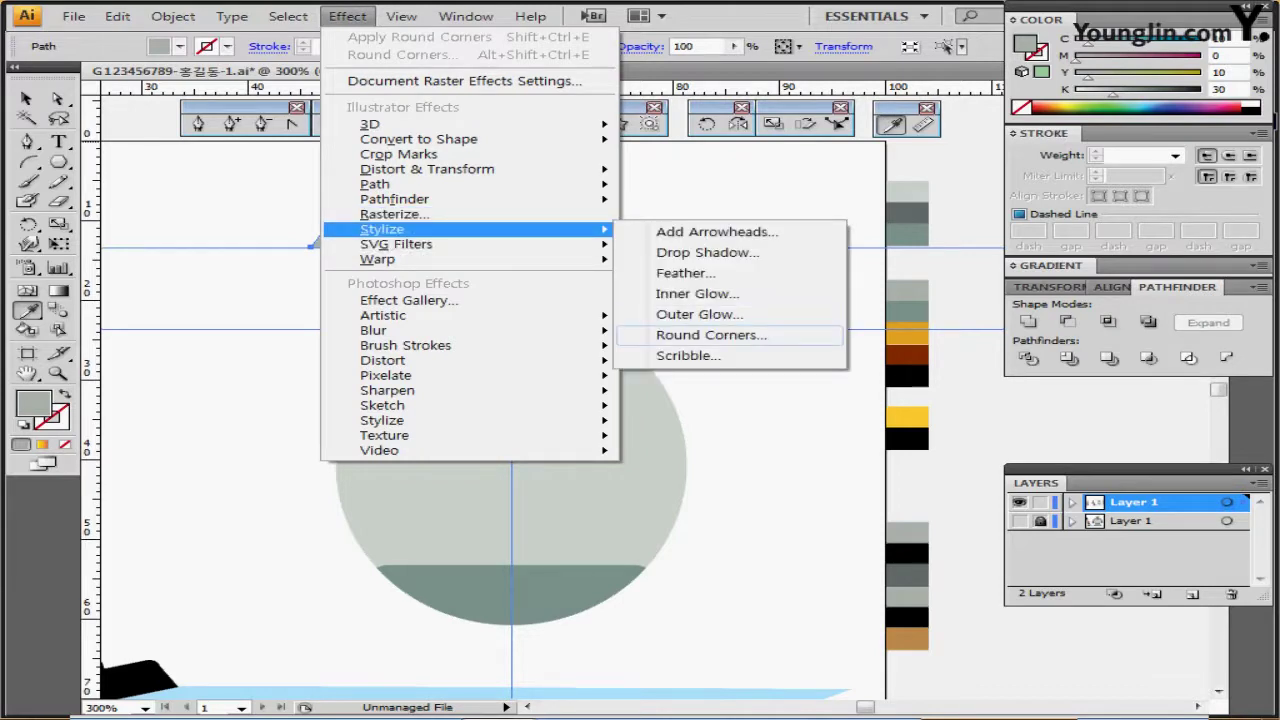
pyautogui.click(711, 335)
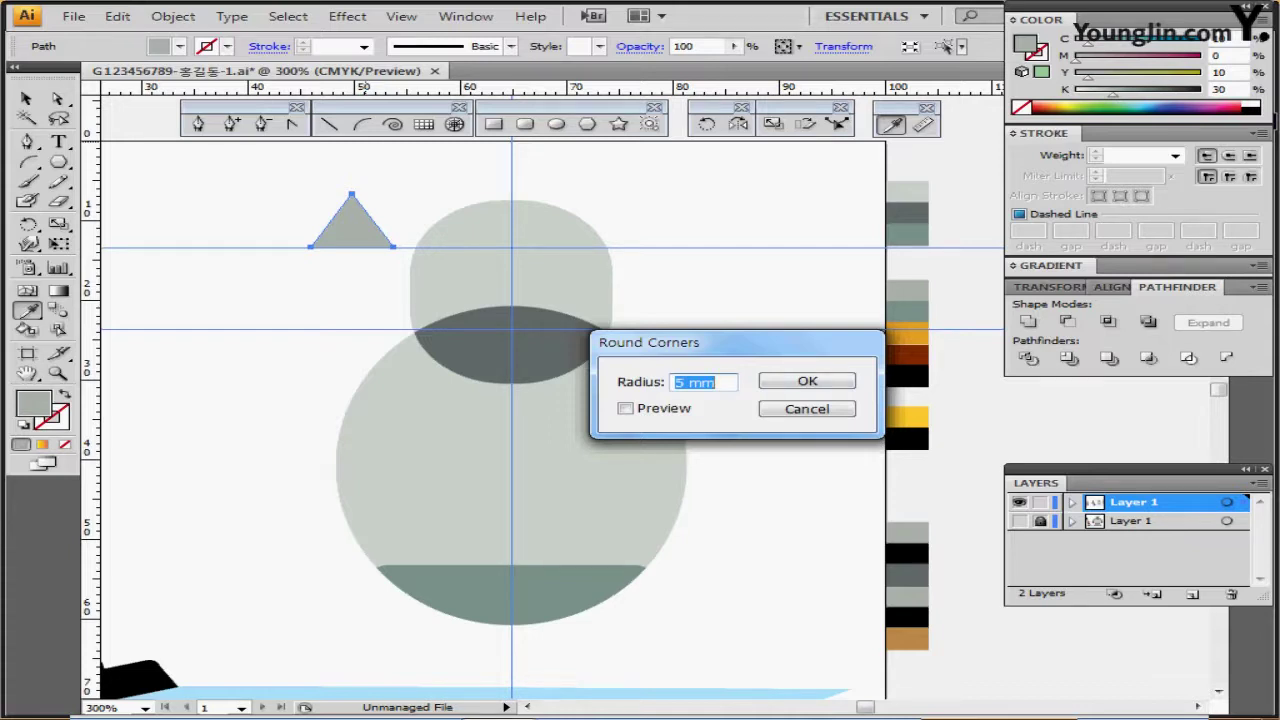
pyautogui.write('1.5')
pyautogui.press('Return')
pyautogui.click(173, 16)
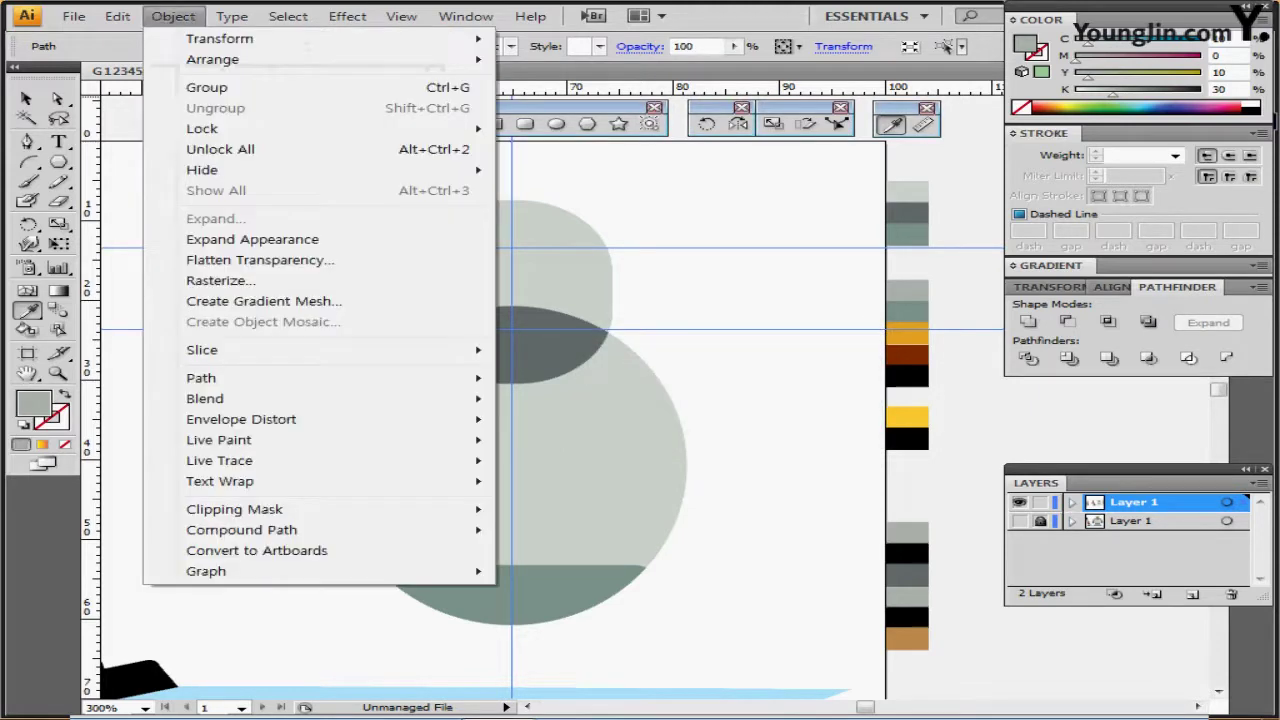
pyautogui.click(252, 239)
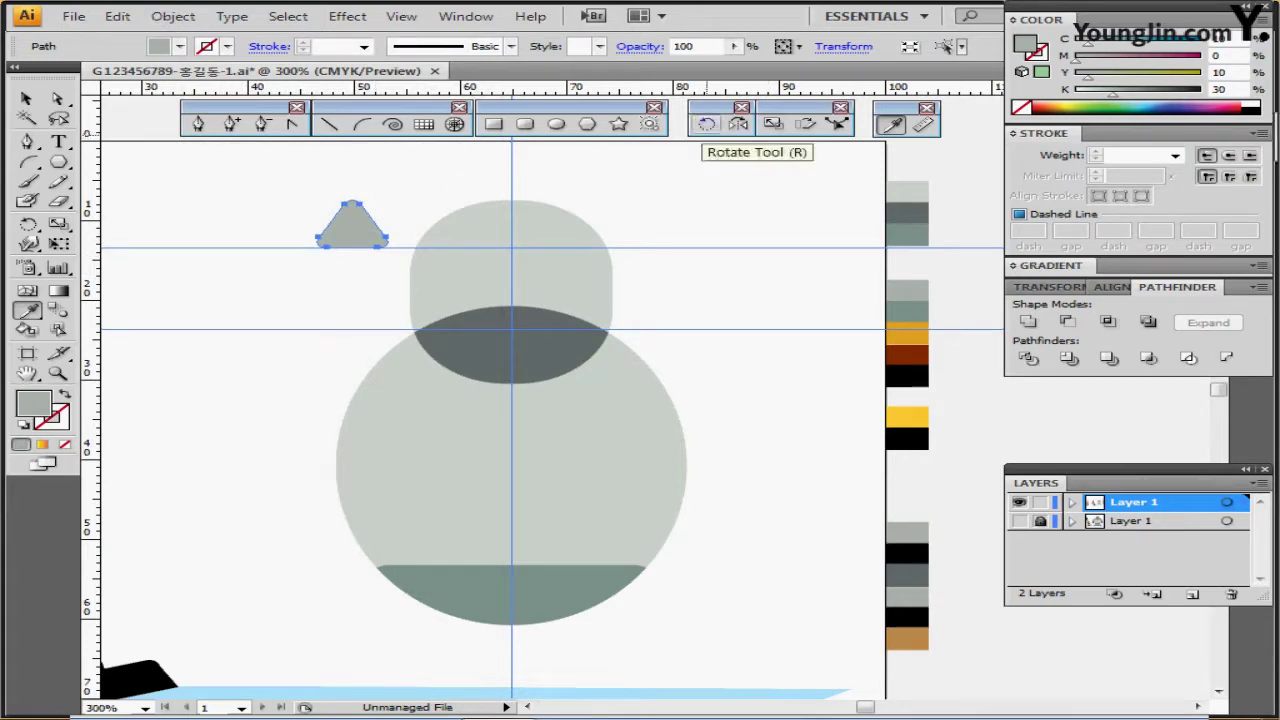
# Rotate the rounded triangle by 45° and move it onto the upper-left corner of the robot's head as an ear.
pyautogui.doubleClick(706, 124)
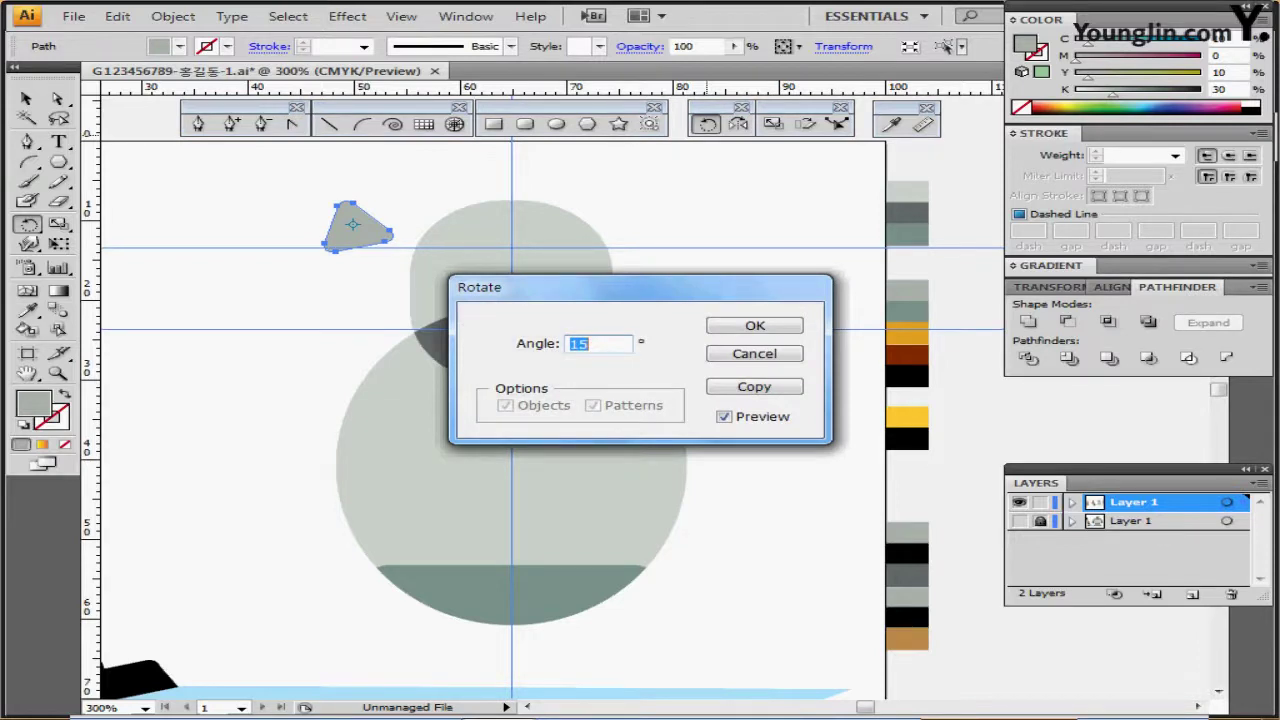
pyautogui.write('45')
pyautogui.press('Return')
pyautogui.moveTo(354, 239); pyautogui.dragTo(425, 226)
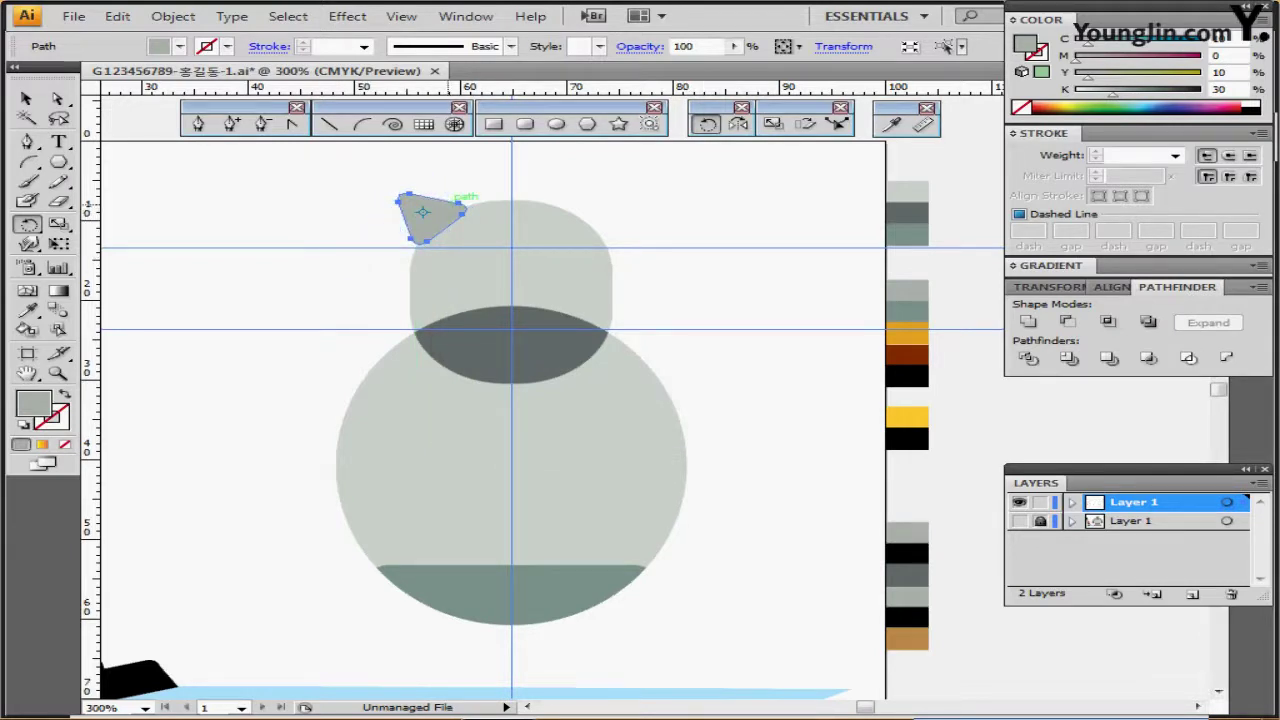
# Send the ear triangle to the back, behind the robot's head, and compare it briefly with the reference layer.
pyautogui.press('ctrl')
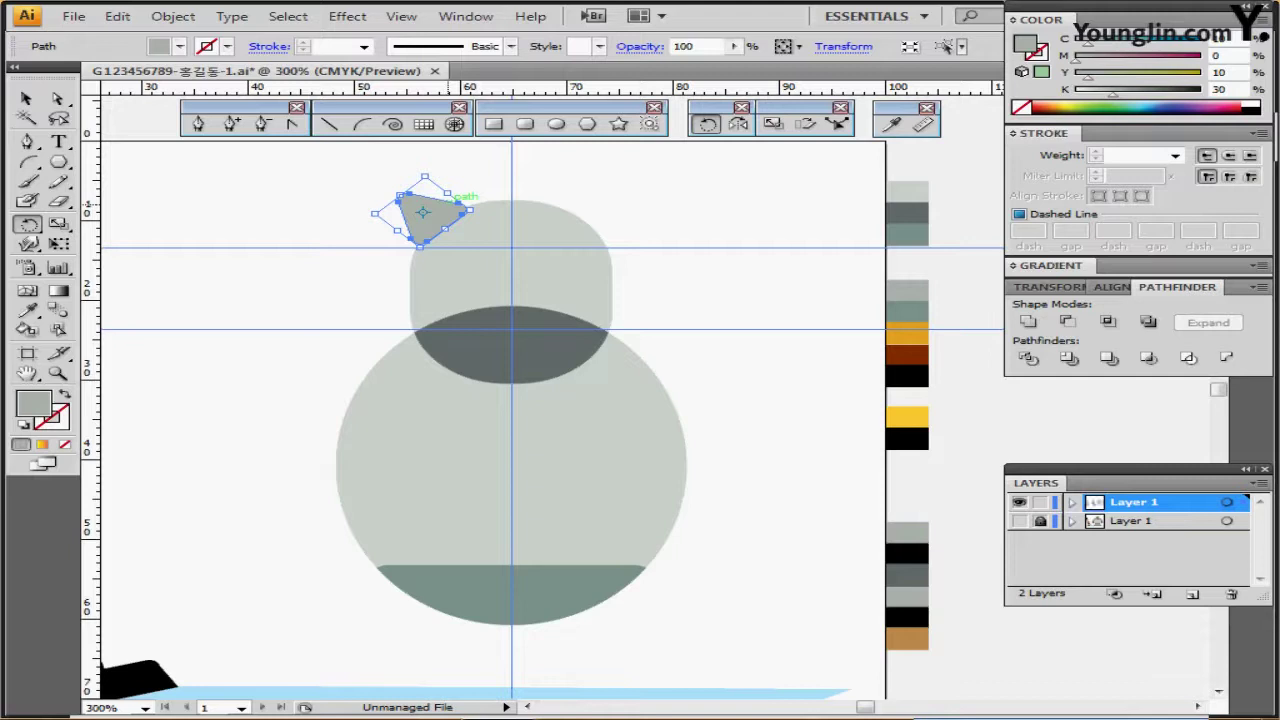
pyautogui.hotkey('ctrl', 'shift', '[')
pyautogui.keyDown('ctrl'); pyautogui.click(283, 248); pyautogui.keyUp('ctrl')
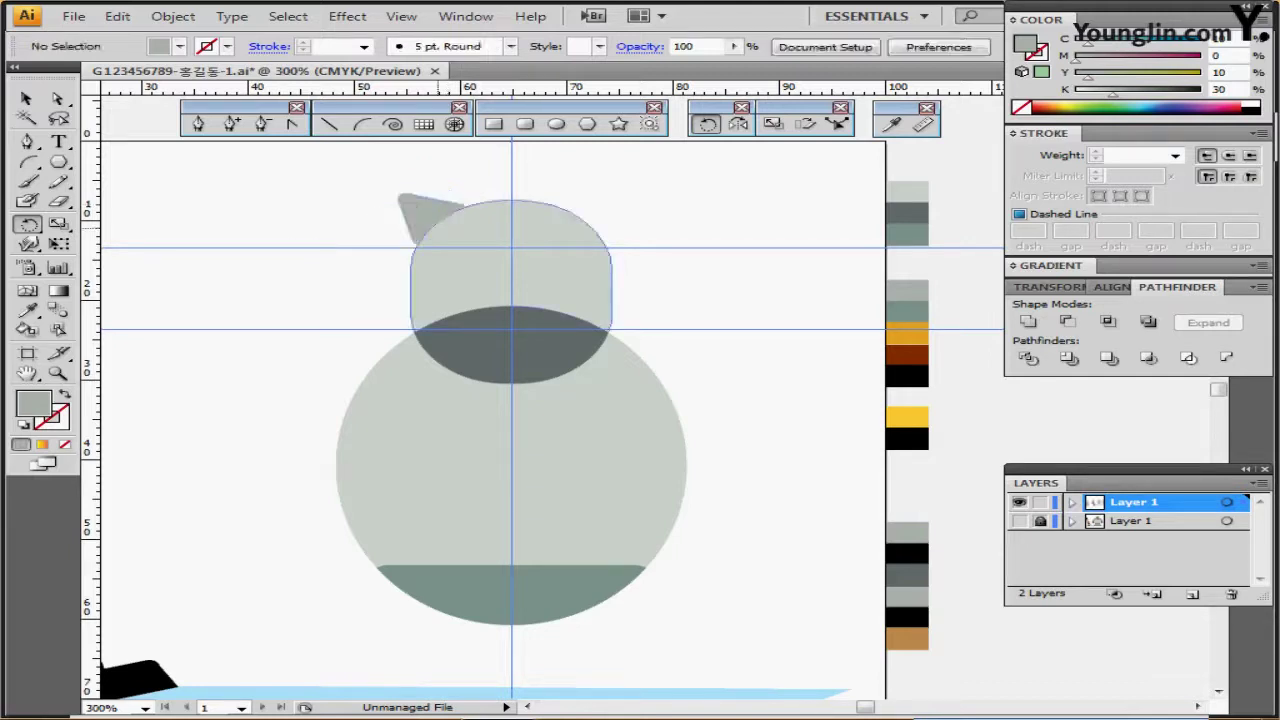
pyautogui.keyDown('ctrl'); pyautogui.click(430, 205); pyautogui.keyUp('ctrl')
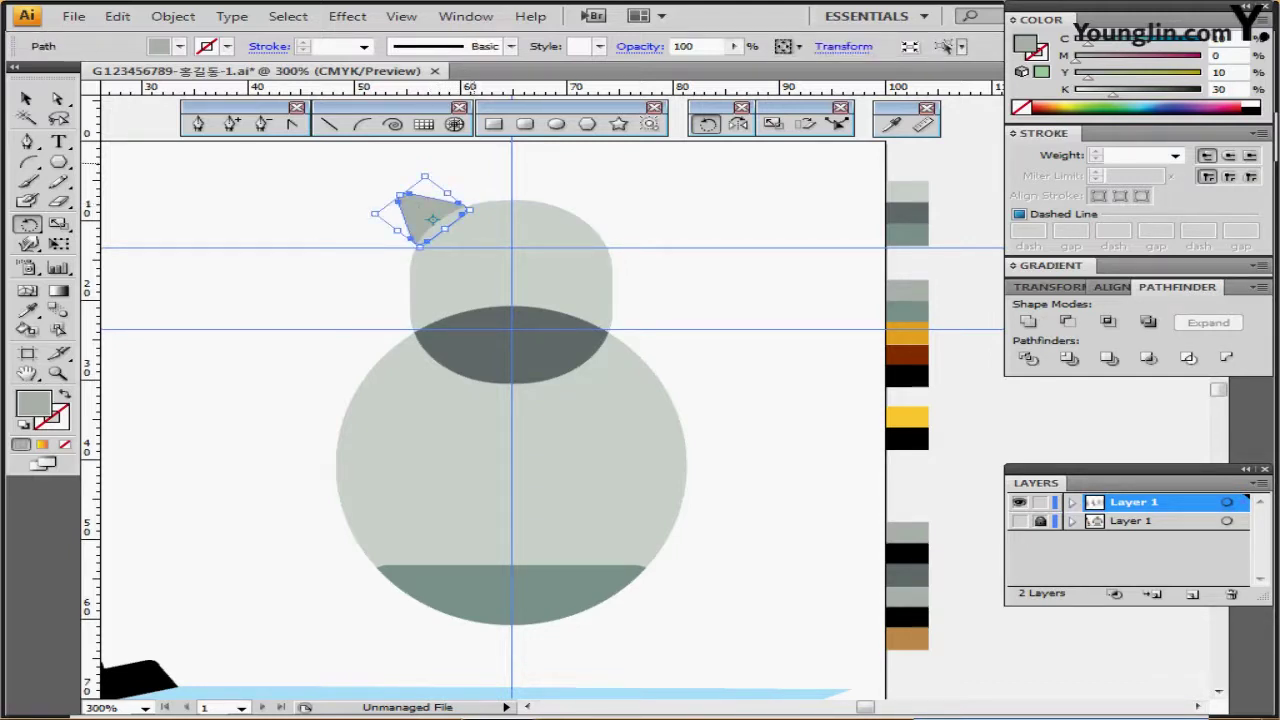
pyautogui.click(1019, 521)
pyautogui.click(1019, 521)
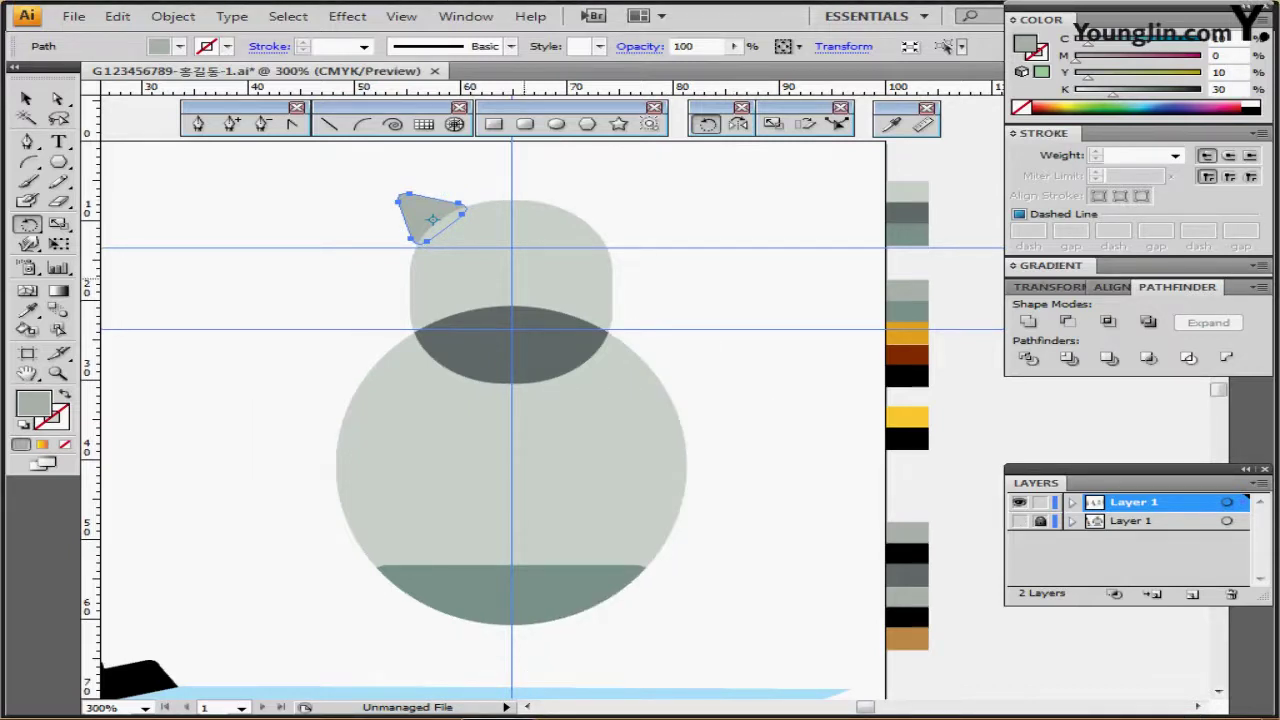
# Create a 15 × 7 mm ellipse centred on the vertical guide in the upper part of the head.
pyautogui.hotkey('ctrl', '+')
pyautogui.moveTo(654, 382); pyautogui.dragTo(519, 251)
pyautogui.click(556, 124)
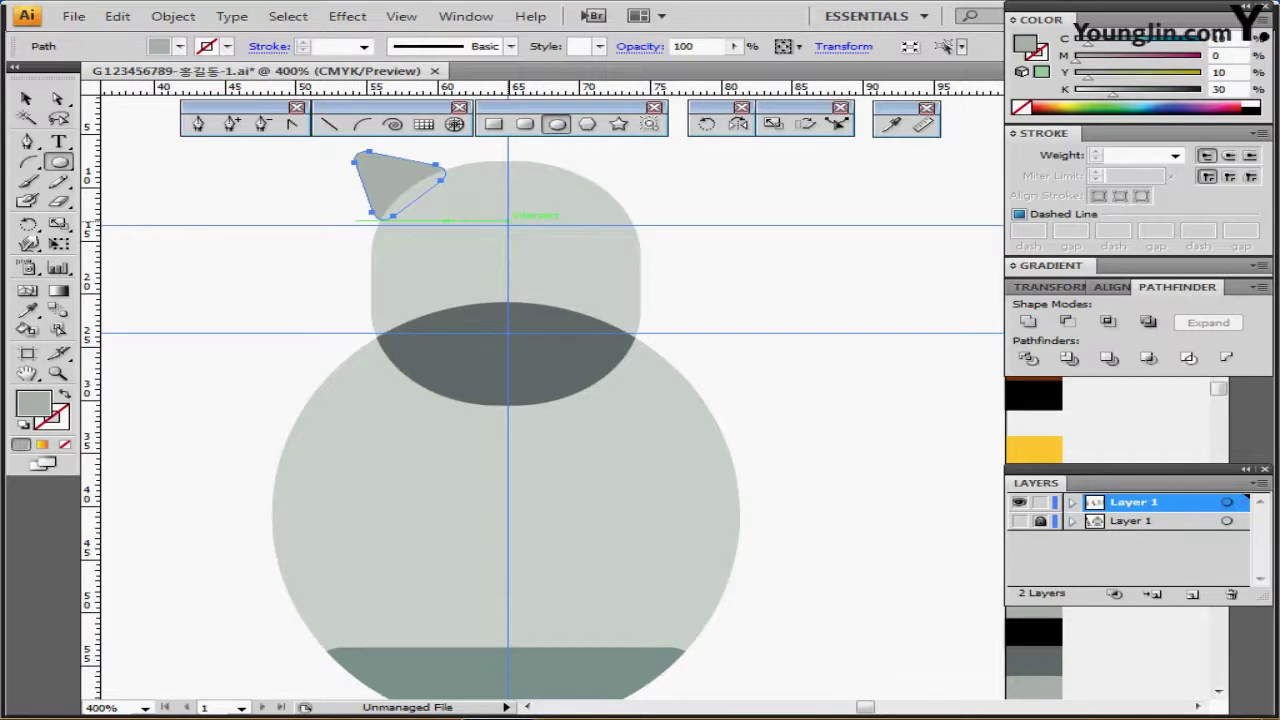
pyautogui.click(508, 218)
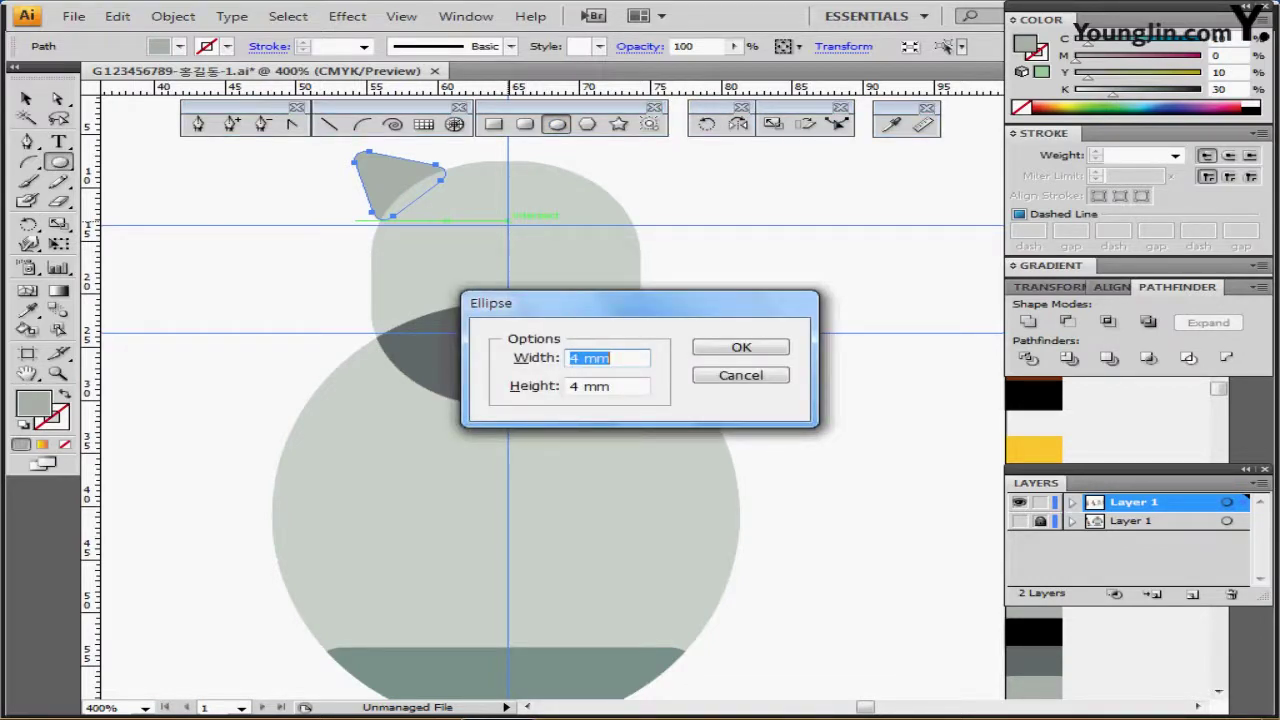
pyautogui.write('15')
pyautogui.press('Tab')
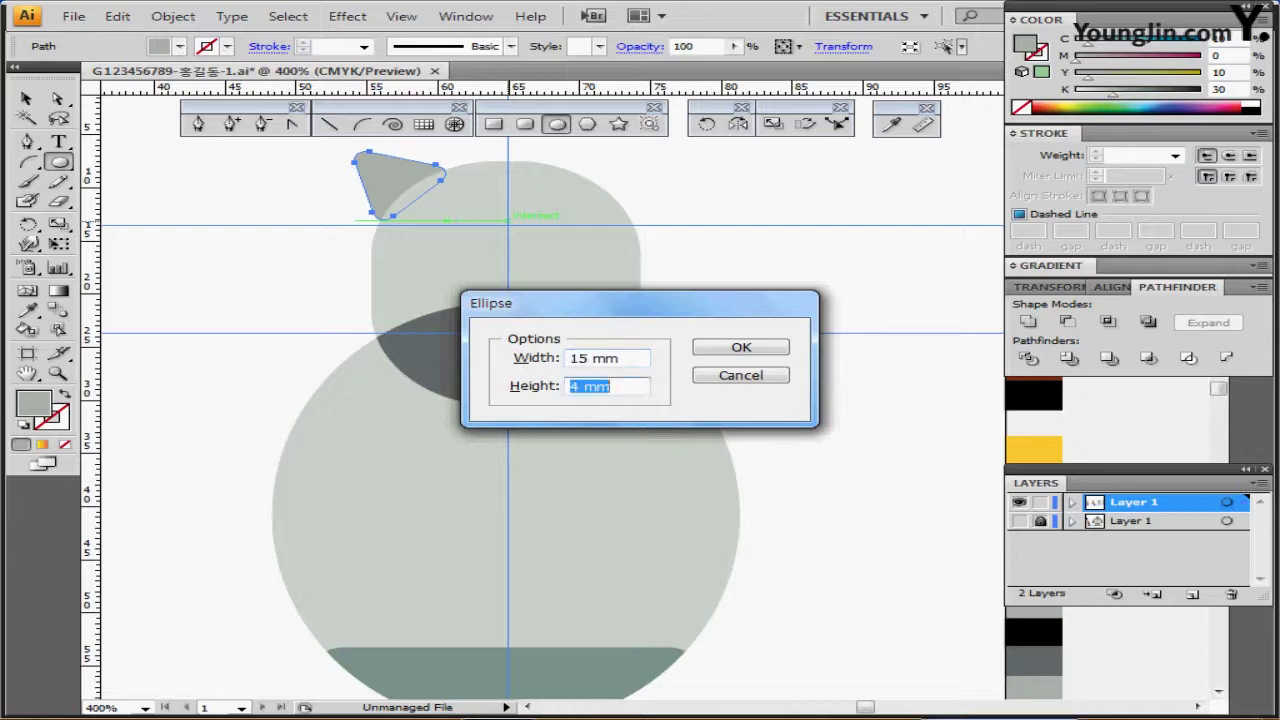
pyautogui.write('7')
pyautogui.press('Return')
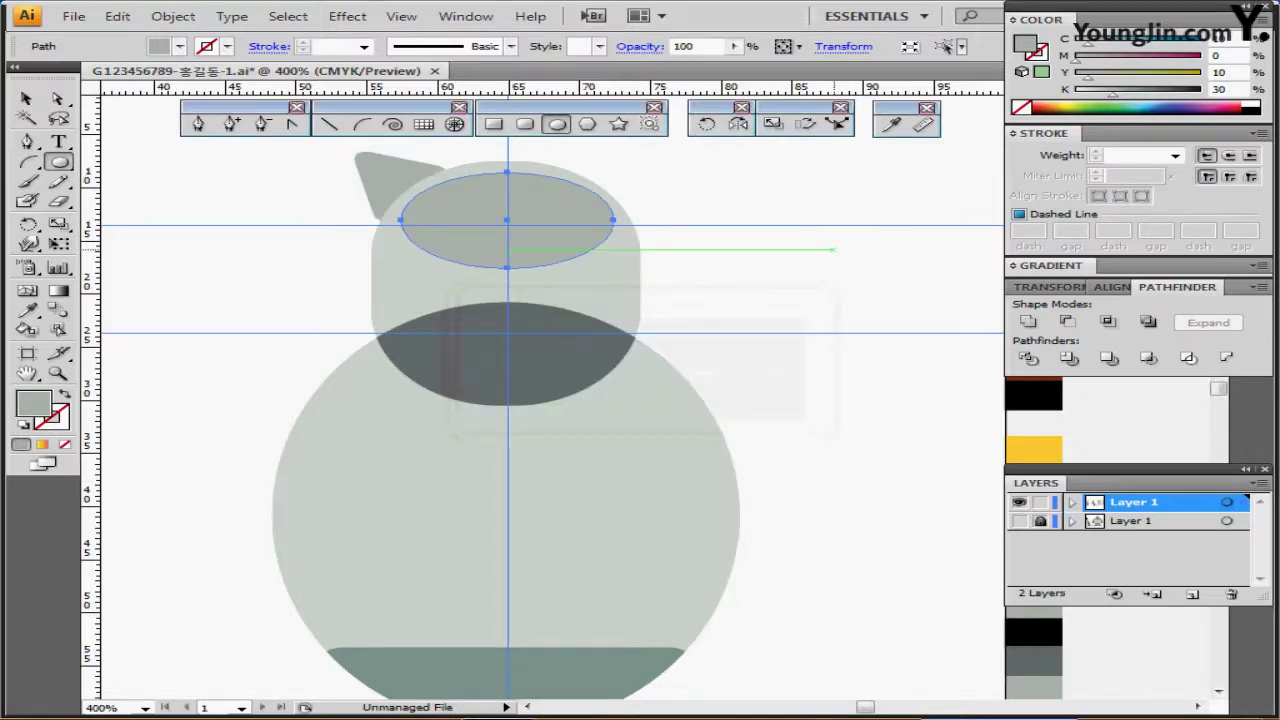
# Fill the face ellipse with the grey-green sample of the second colour group.
pyautogui.moveTo(913, 297); pyautogui.dragTo(823, 327)
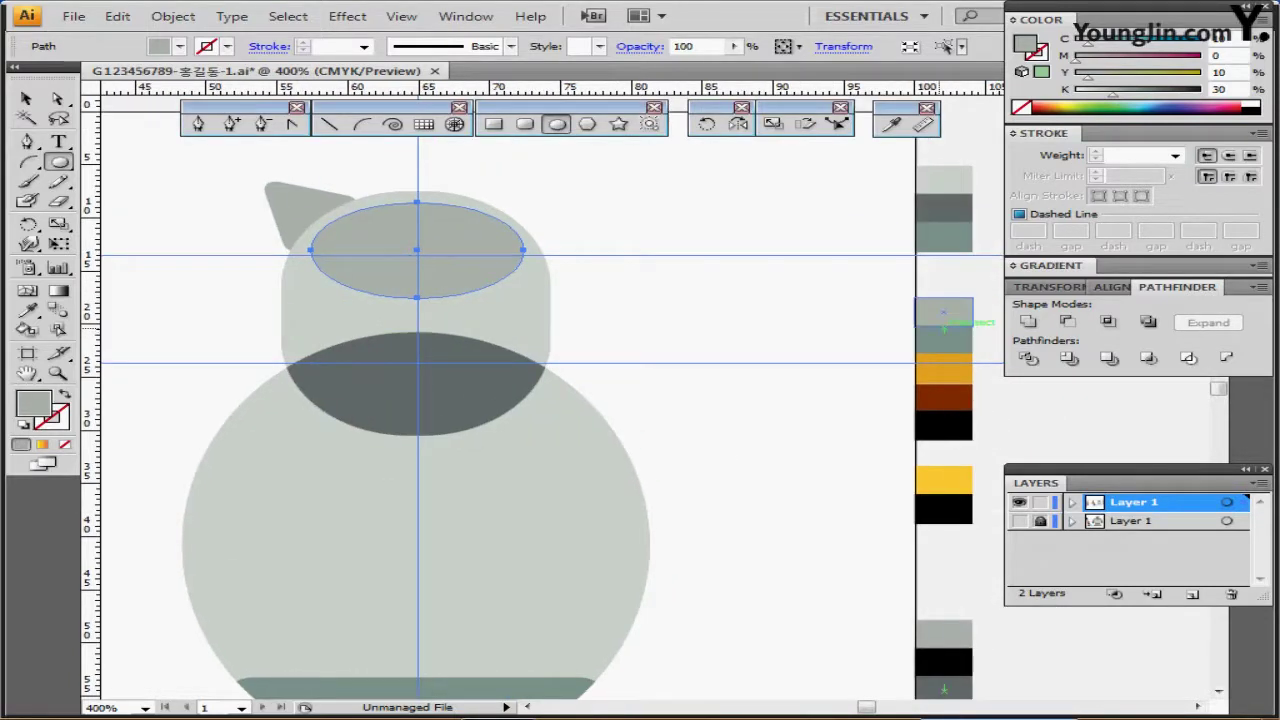
pyautogui.click(892, 124)
pyautogui.click(943, 340)
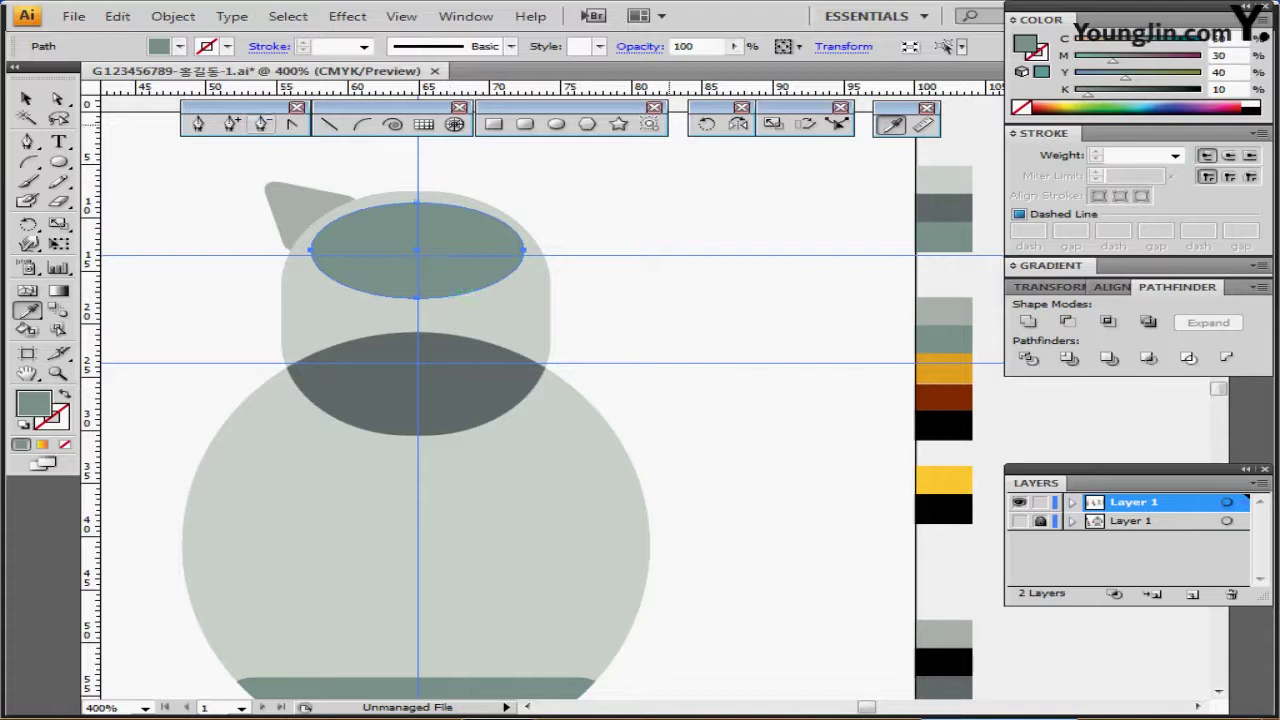
# Move the face ellipse's bottom anchor point straight down by about 1.2 mm to deepen its lower curve.
pyautogui.press('a')
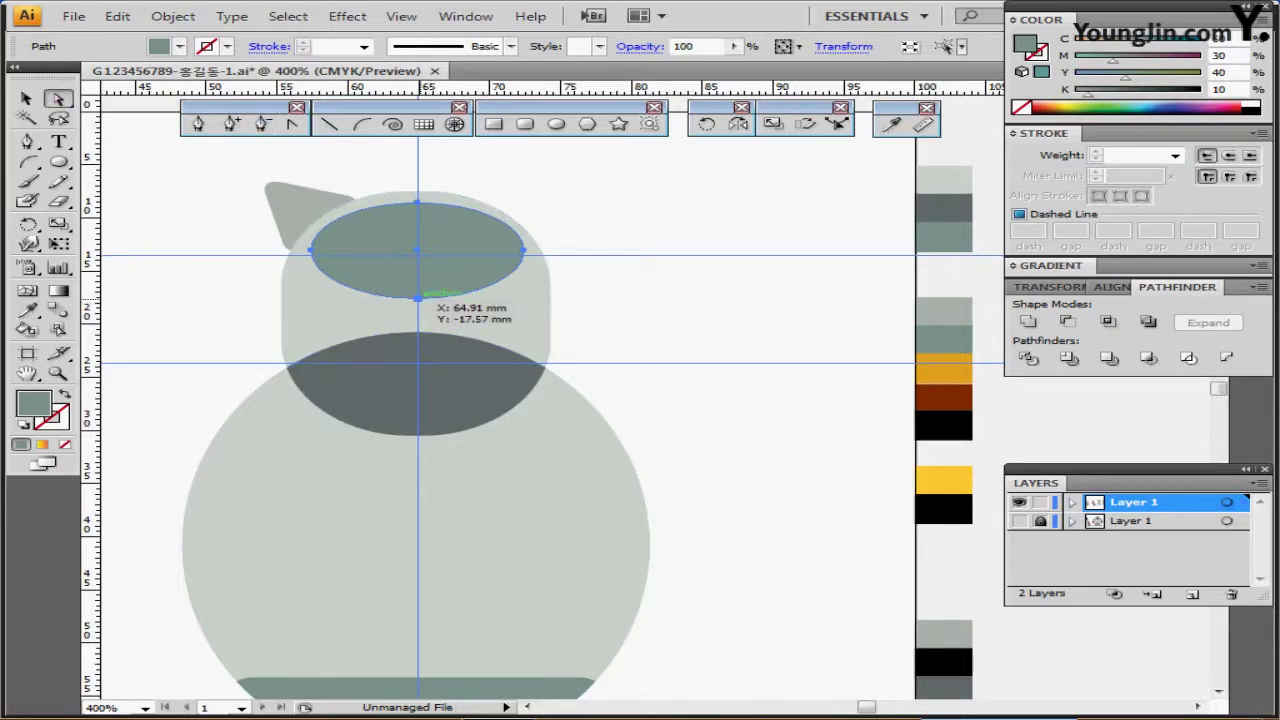
pyautogui.click(418, 297)
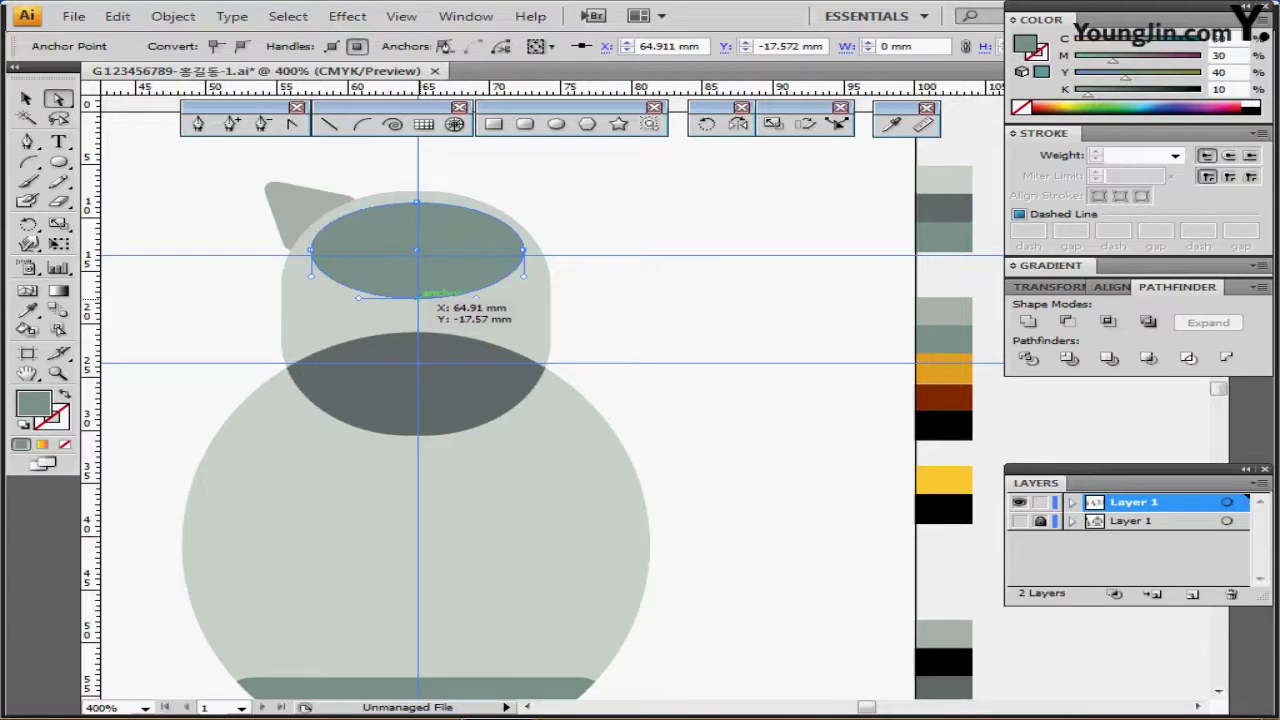
pyautogui.press('Down')
pyautogui.press('Down')
pyautogui.press('Down')
pyautogui.press('Down')
pyautogui.press('Down')
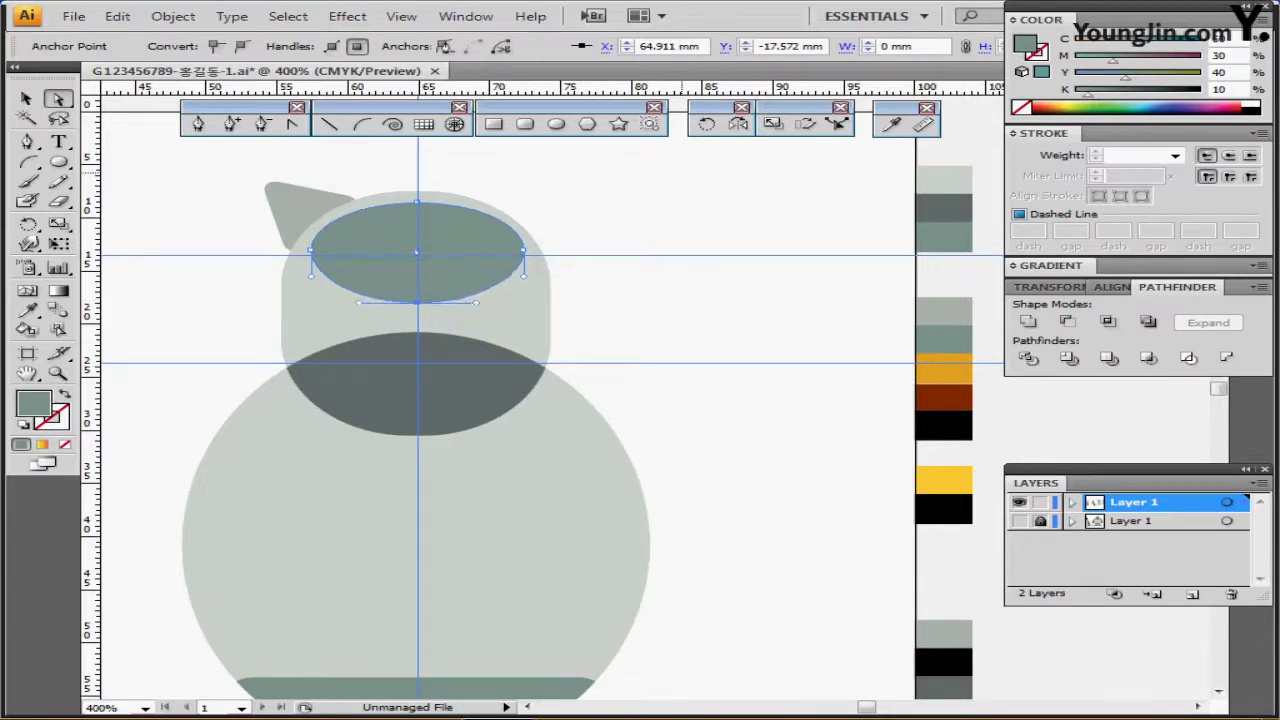
pyautogui.press('Down')
pyautogui.press('Down')
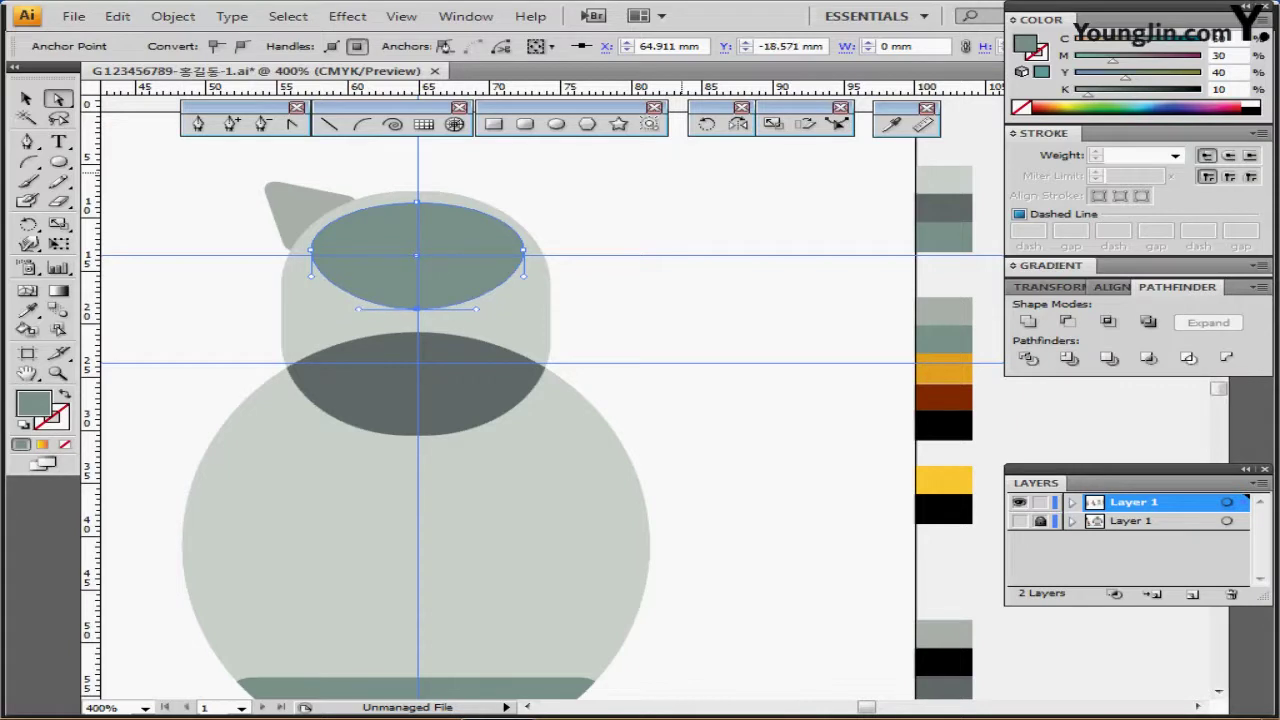
pyautogui.moveTo(417, 309); pyautogui.dragTo(417, 311)
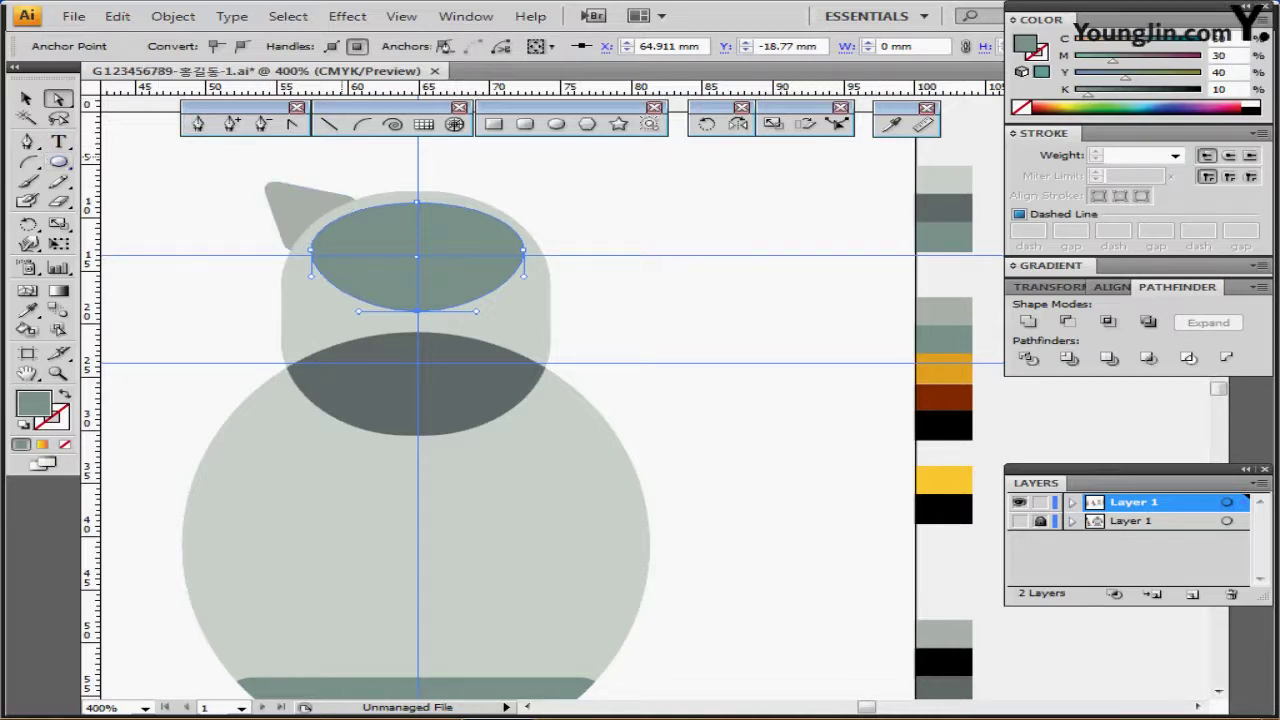
# Create a 13 × 6 mm rounded rectangle with a 3 mm corner radius over the face ellipse.
pyautogui.click(525, 124)
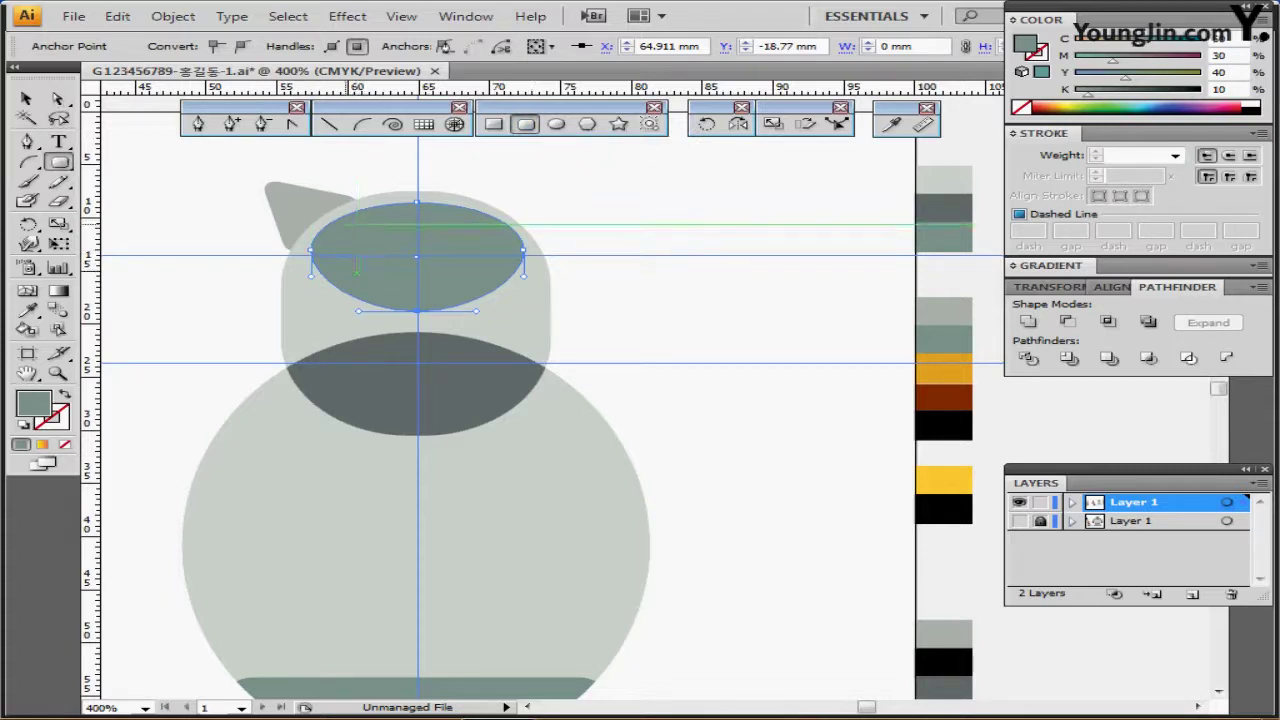
pyautogui.click(342, 224)
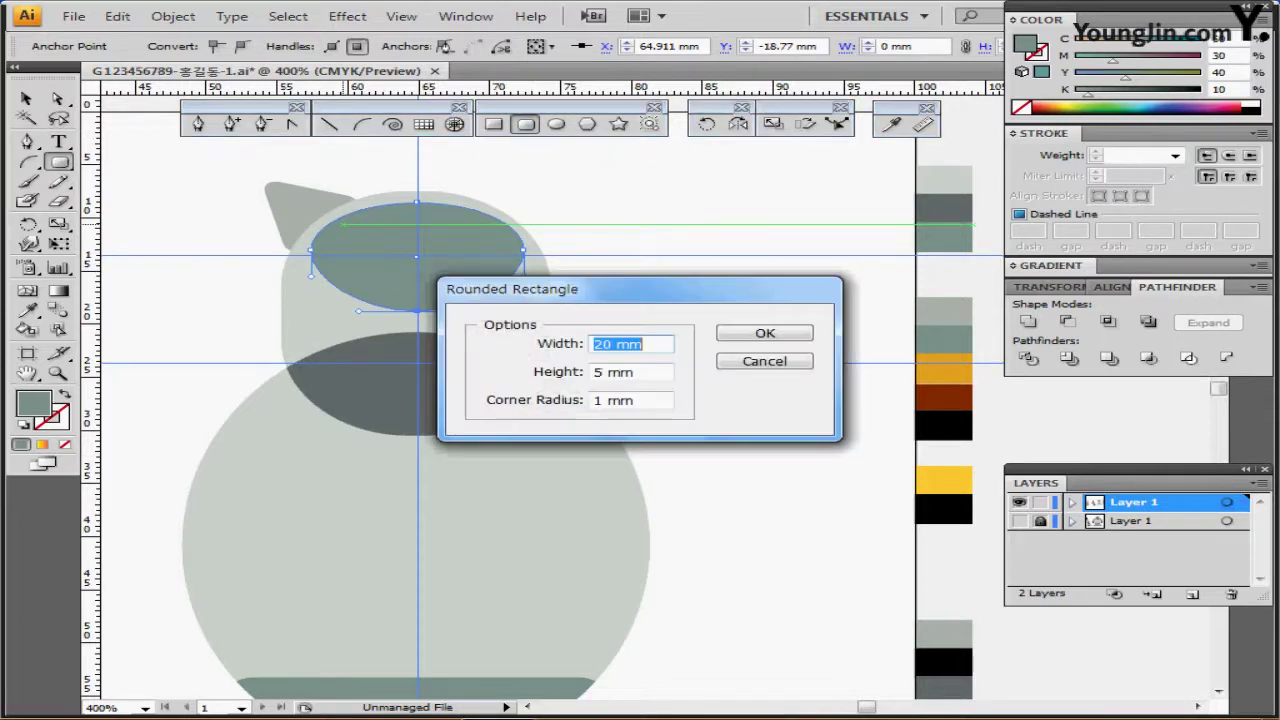
pyautogui.write('13')
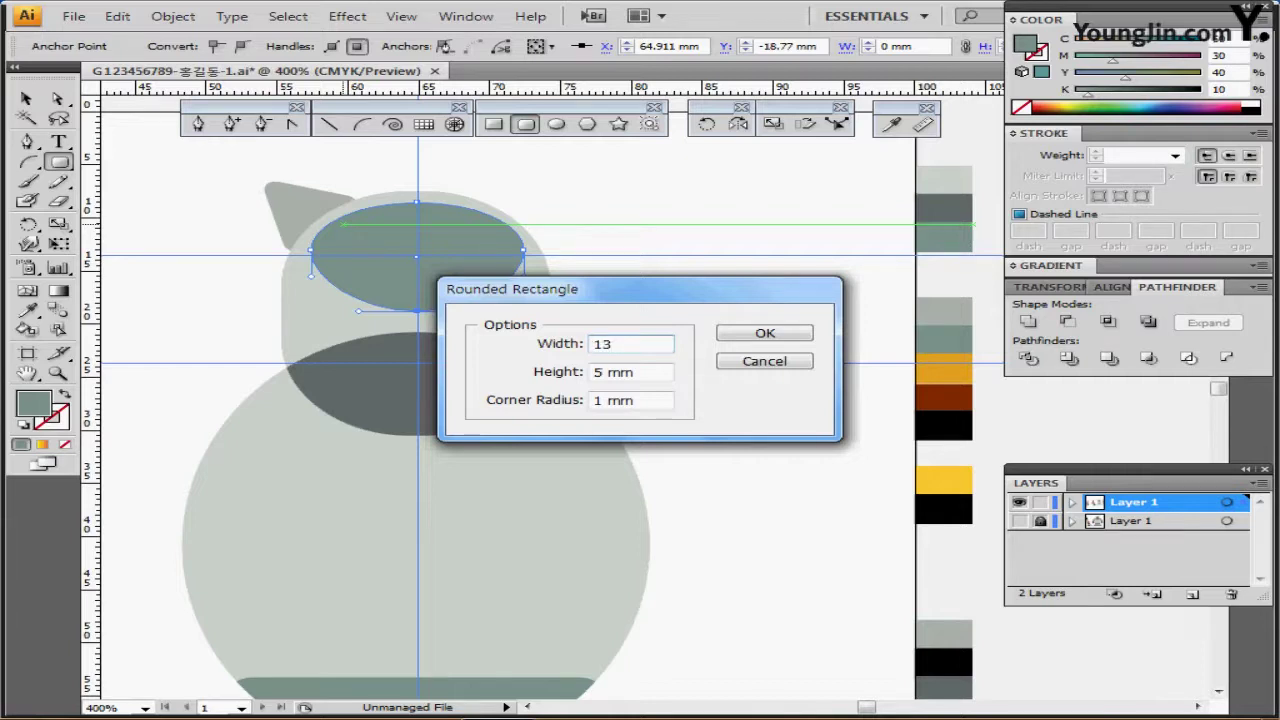
pyautogui.press('Tab')
pyautogui.write('6')
pyautogui.press('Tab')
pyautogui.write('3')
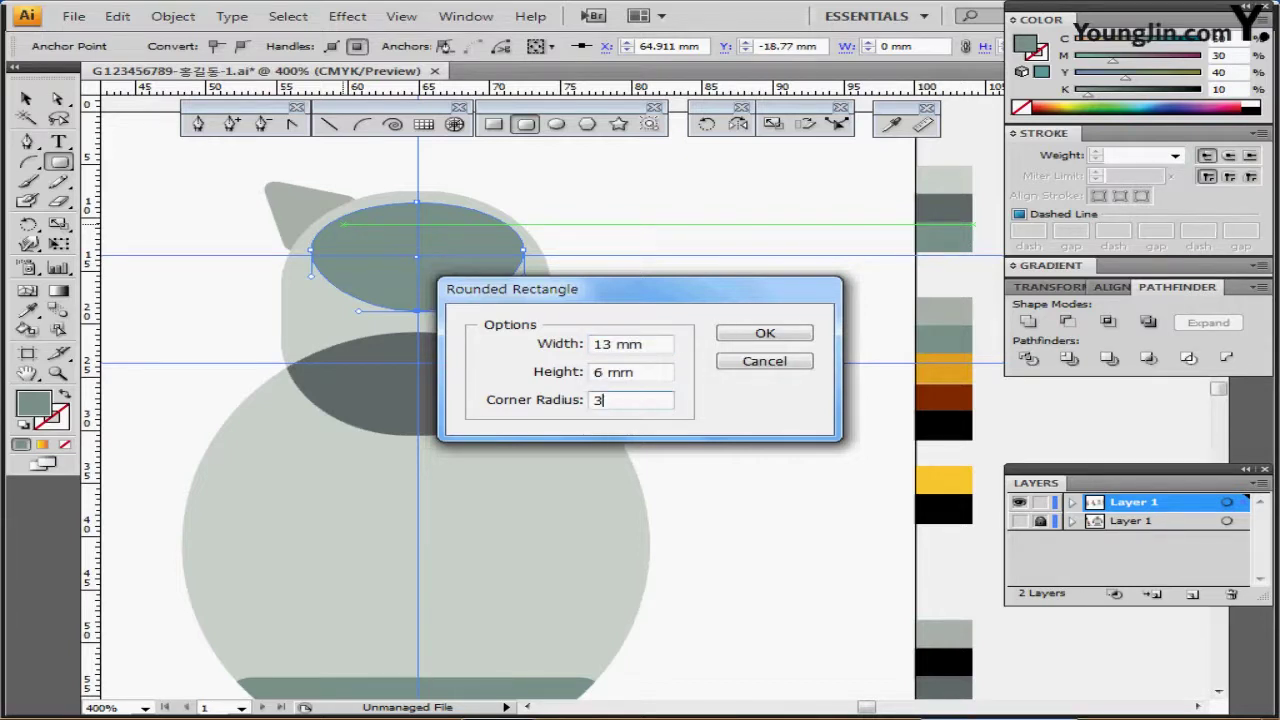
pyautogui.press('Return')
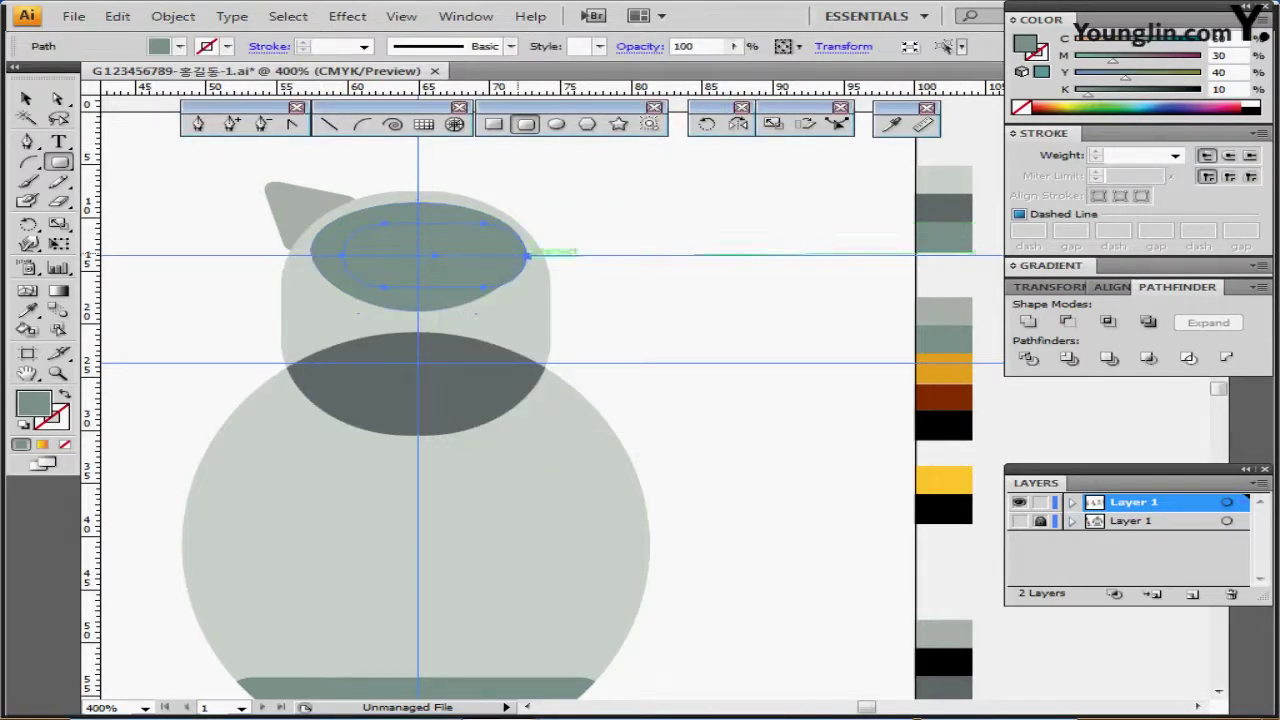
# Fill the rounded rectangle with the orange sample and centre it on the vertical guide inside the face ellipse.
pyautogui.click(892, 124)
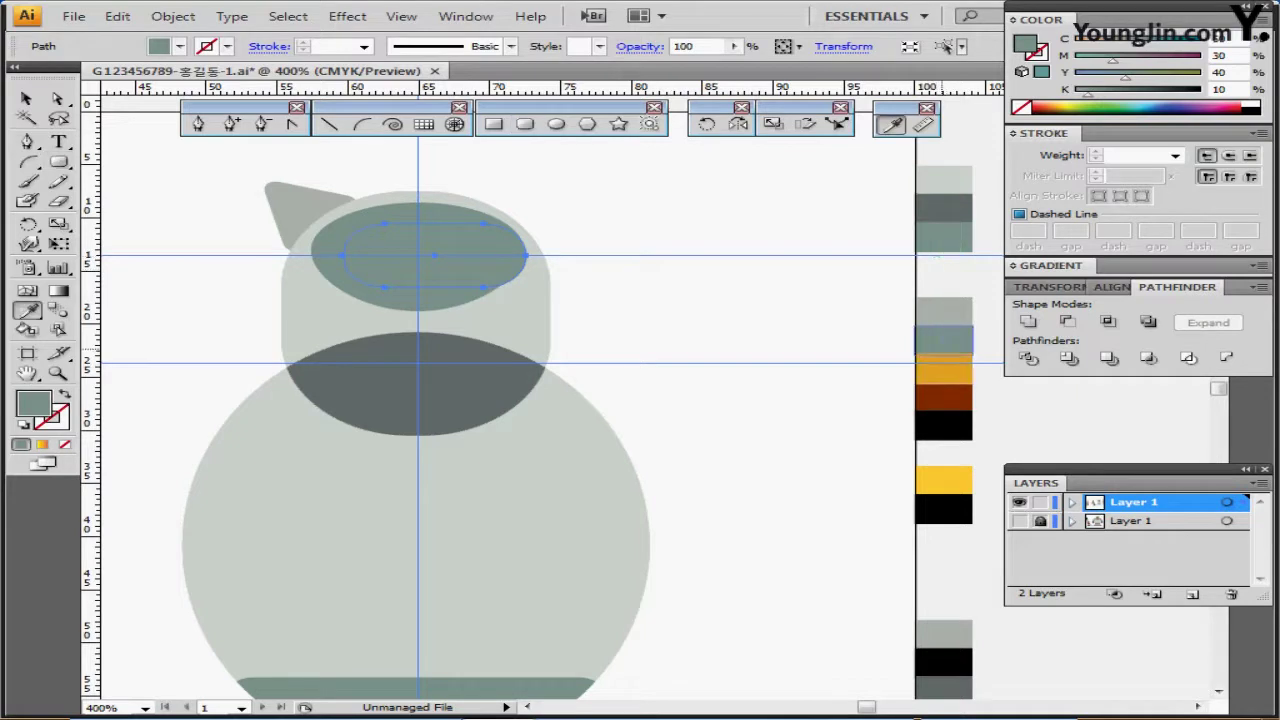
pyautogui.click(944, 370)
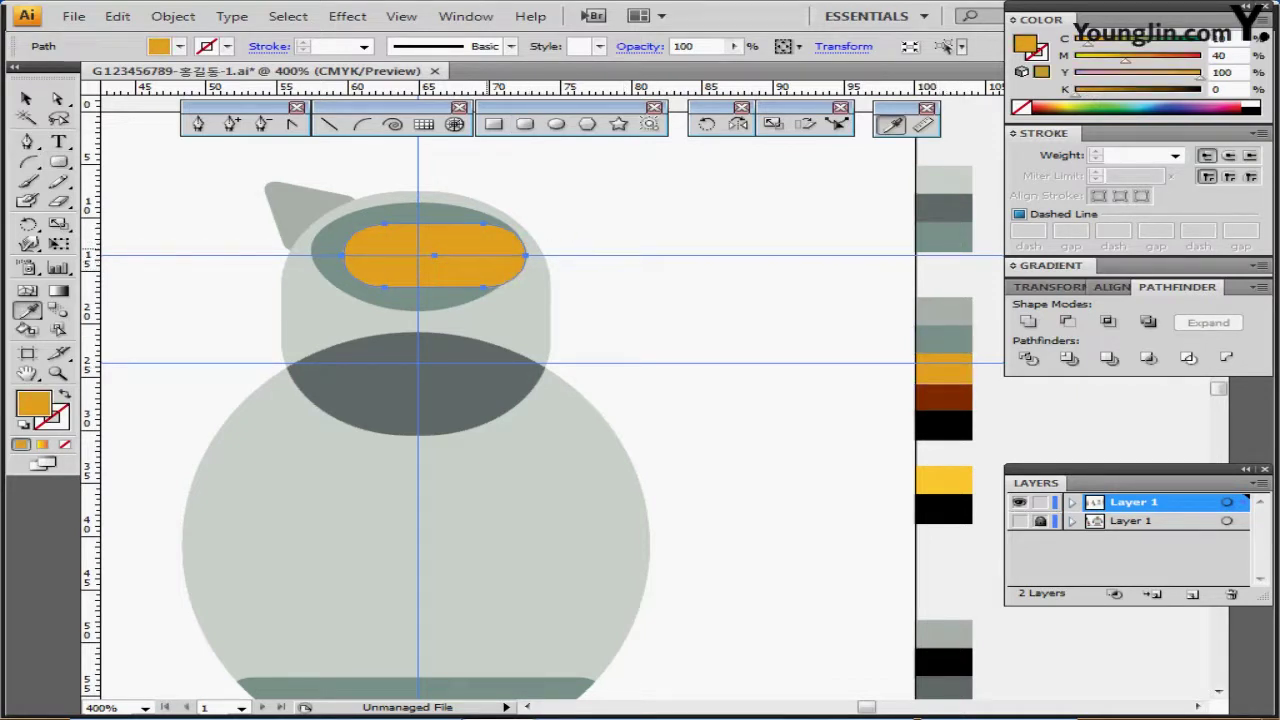
pyautogui.moveTo(482, 255)
pyautogui.mouseDown()
pyautogui.moveTo(462, 241)
pyautogui.moveTo(470, 250)
pyautogui.mouseUp()
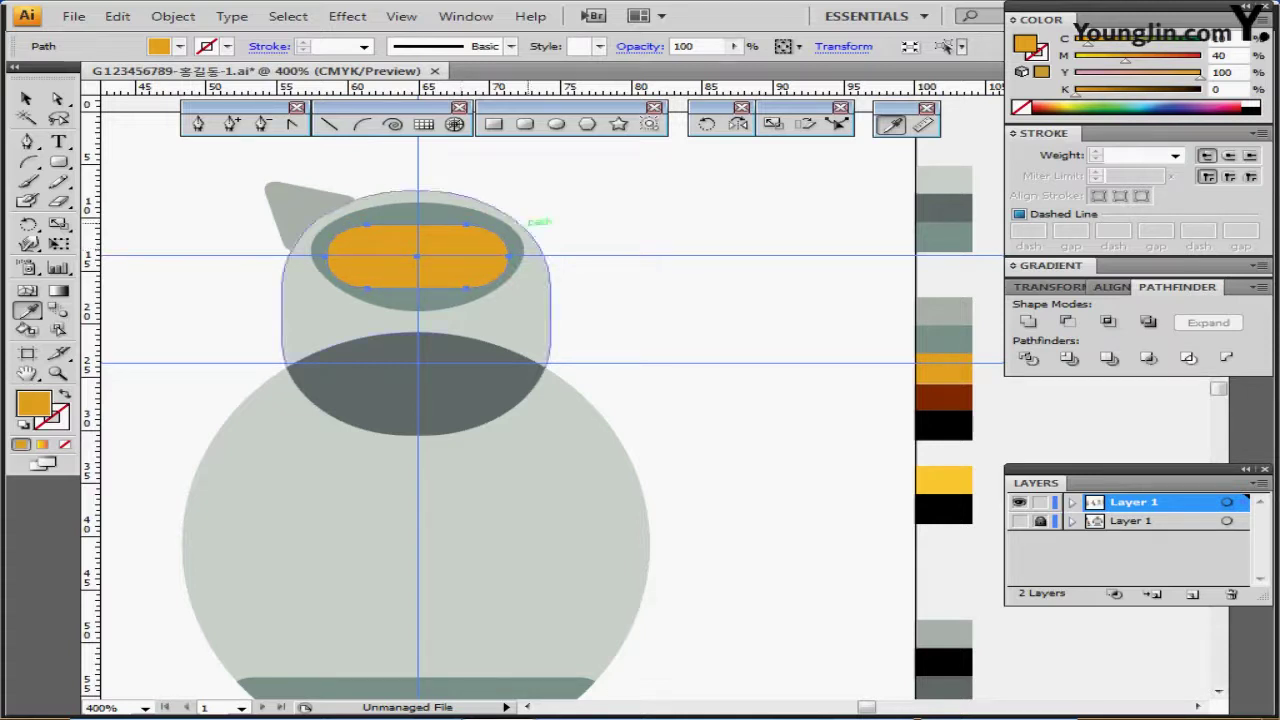
pyautogui.press('Right')
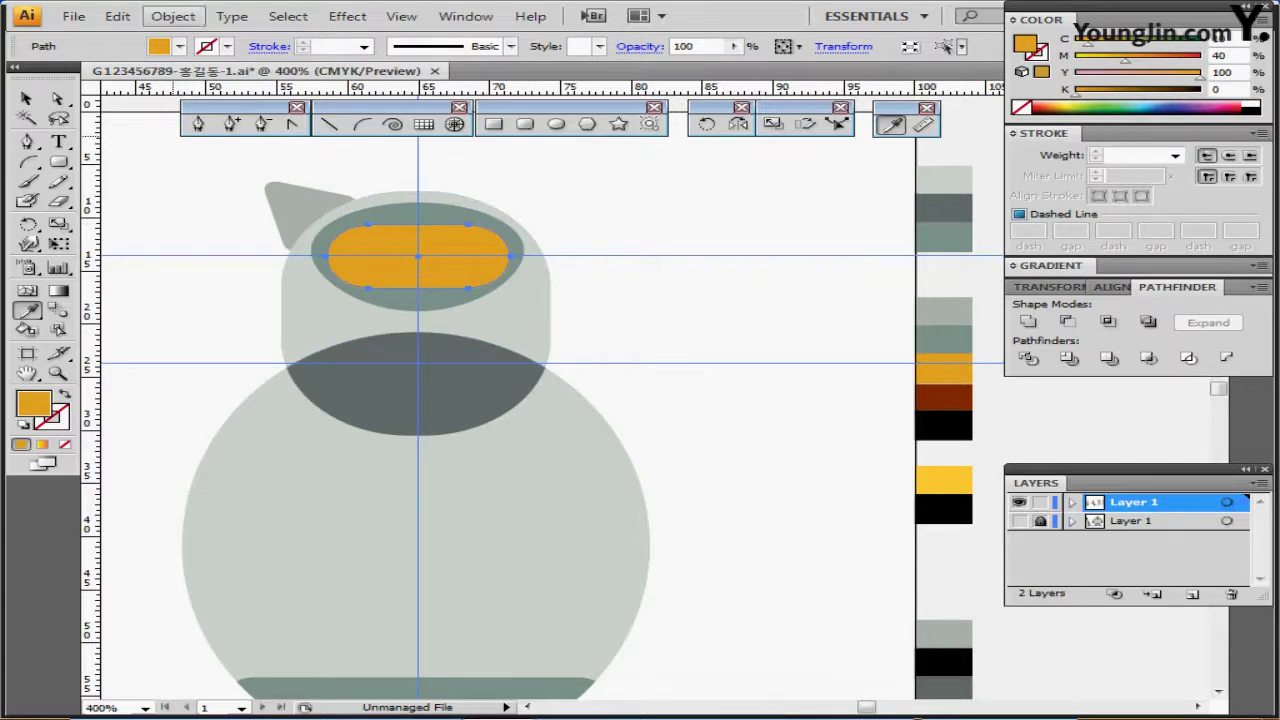
# Offset the orange rounded rectangle's path by -1 mm and fill the inner copy with the dark red-brown sample.
pyautogui.click(173, 16)
pyautogui.moveTo(330, 378)
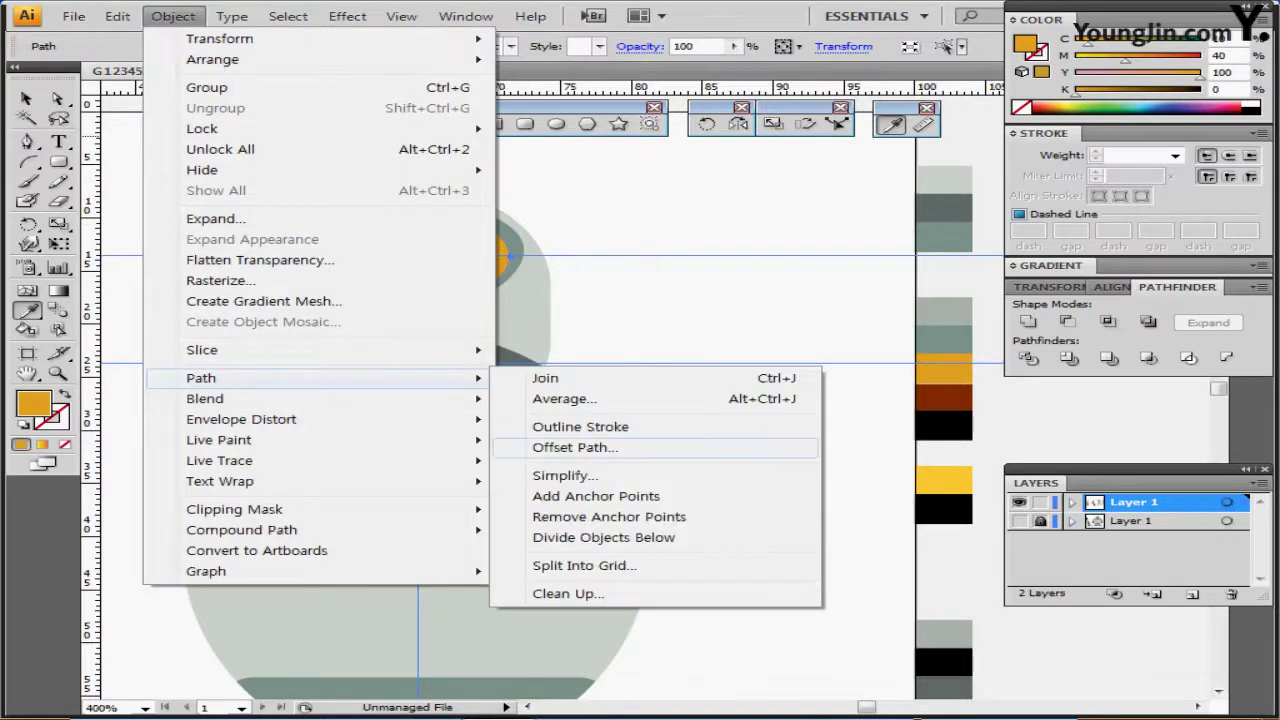
pyautogui.click(575, 447)
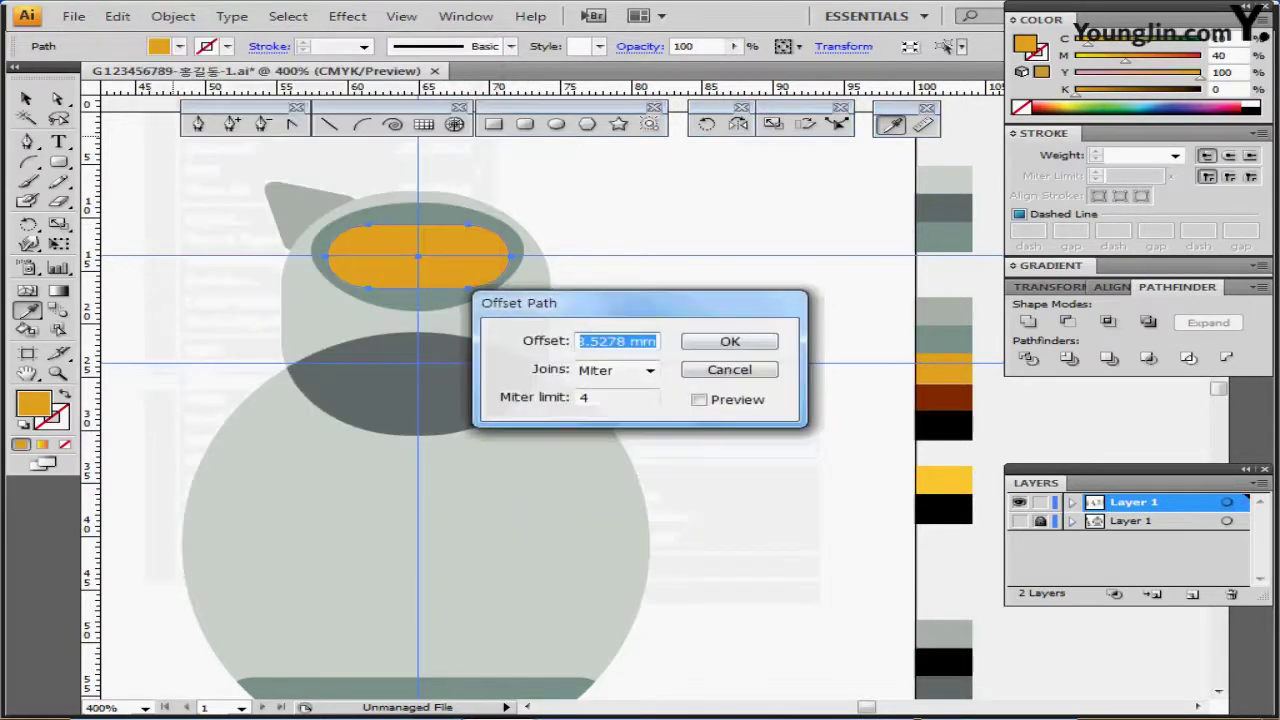
pyautogui.write('-1')
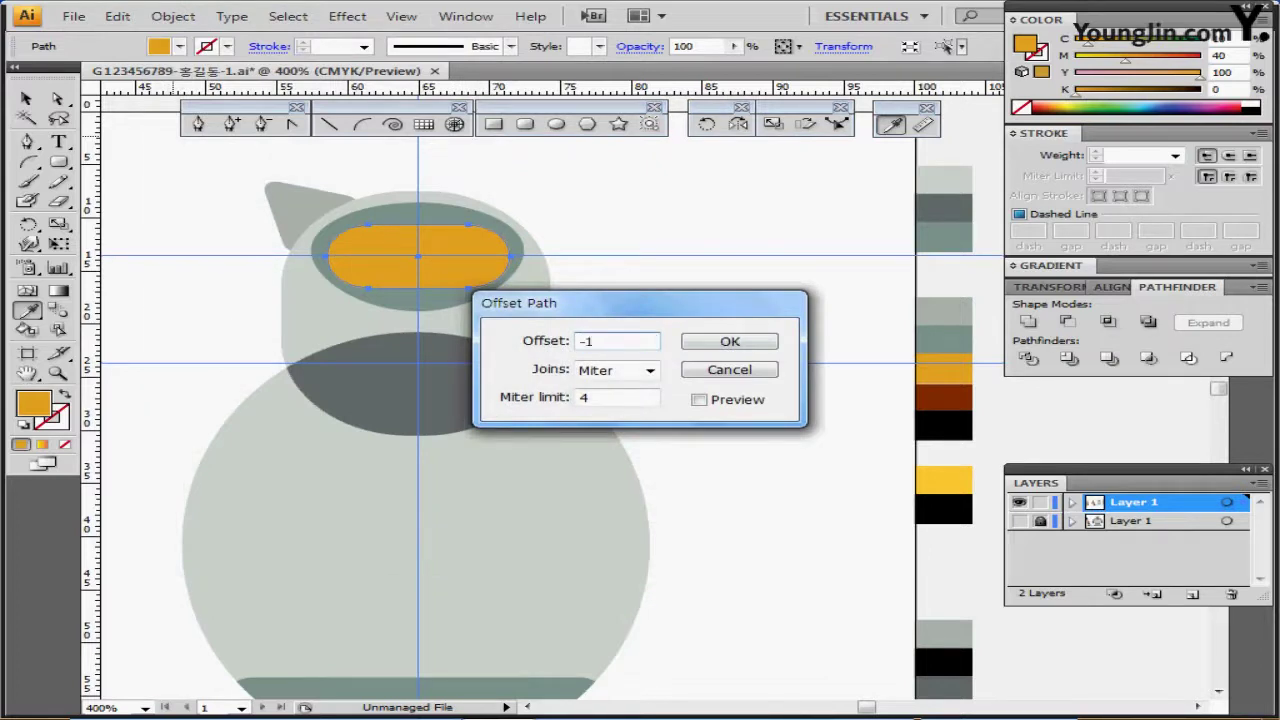
pyautogui.press('Return')
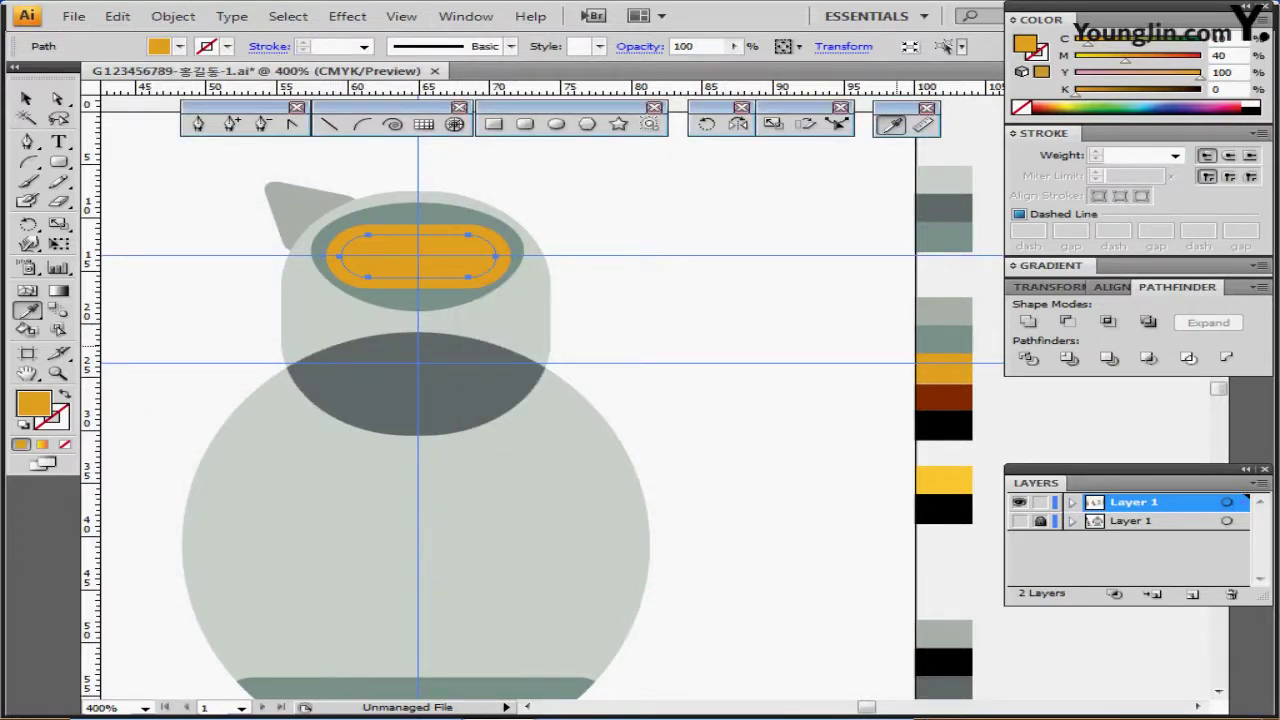
pyautogui.click(944, 399)
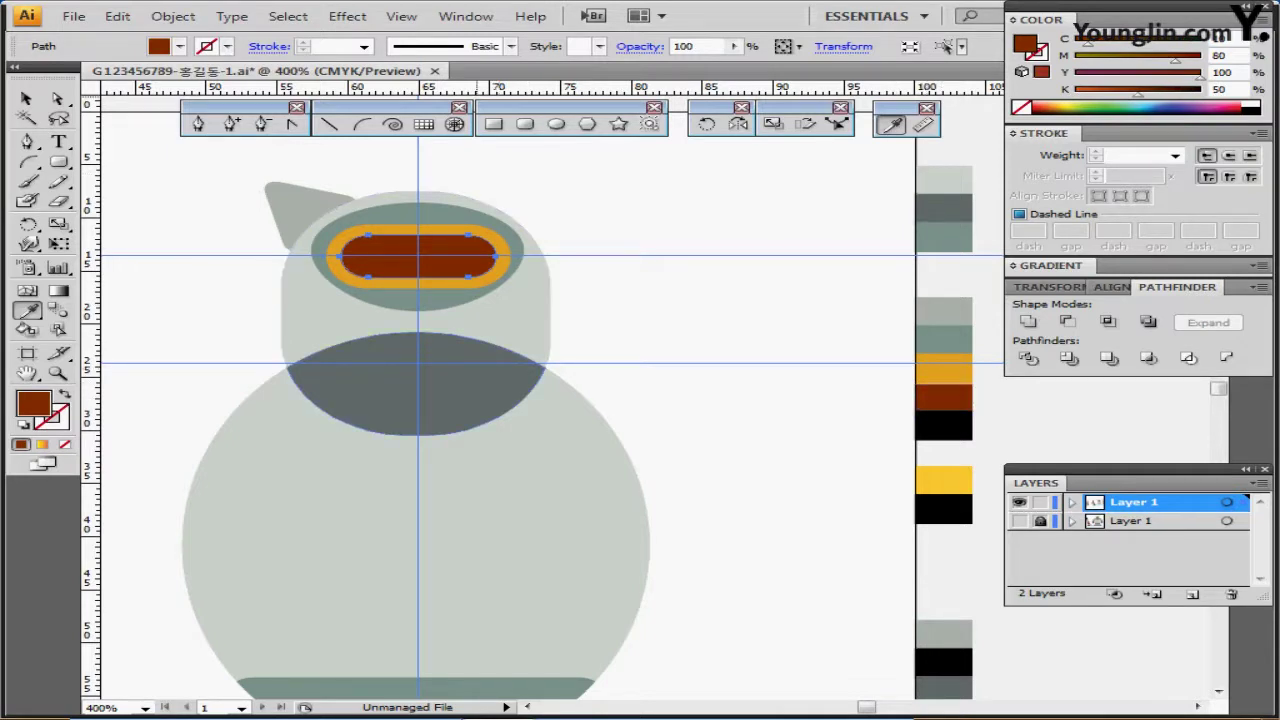
# Draw a black rounded rectangle about 2.8 × 0.7 mm as the mouth, centred on the vertical guide below the orange shape, and deselect it.
pyautogui.click(525, 124)
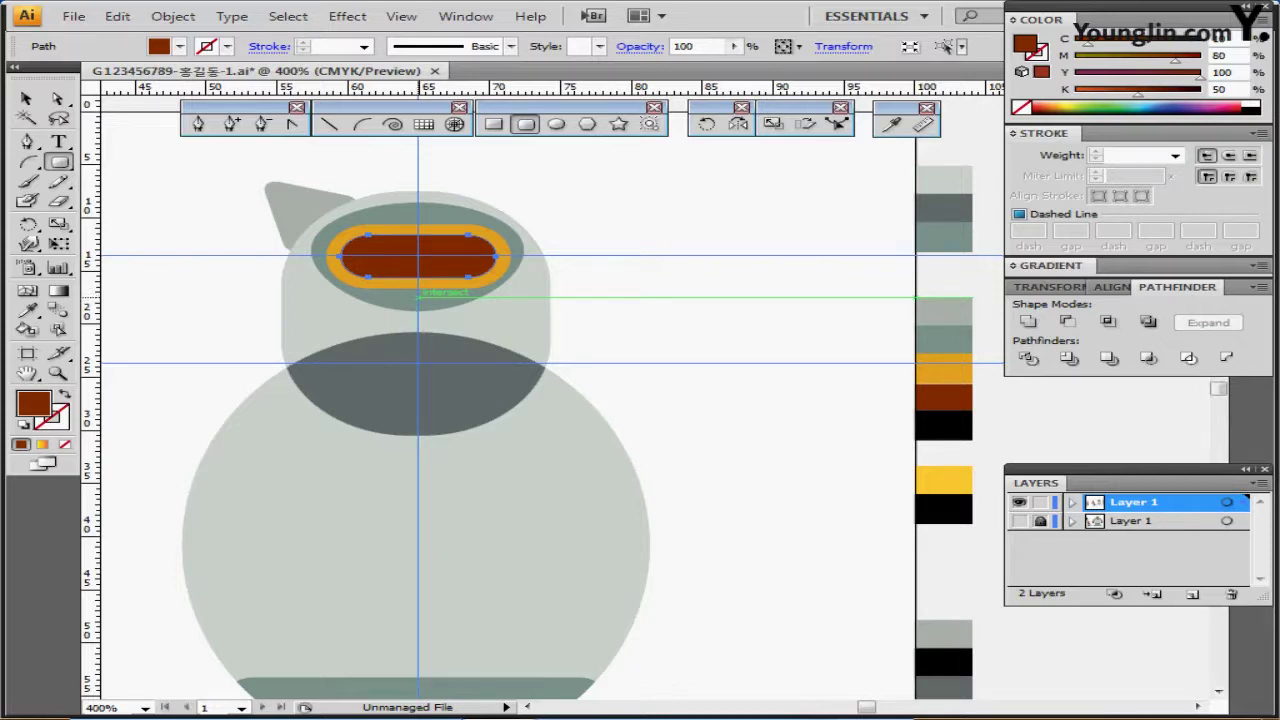
pyautogui.moveTo(418, 293); pyautogui.dragTo(445, 300)
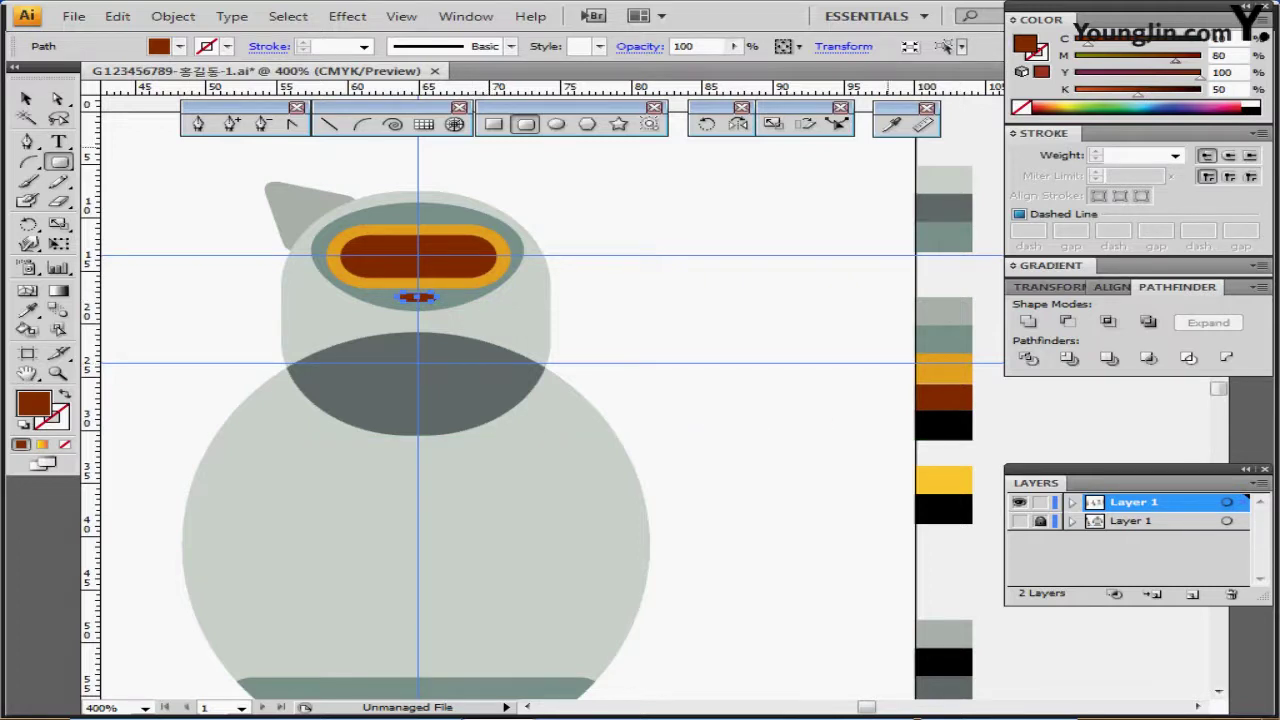
pyautogui.click(1251, 110)
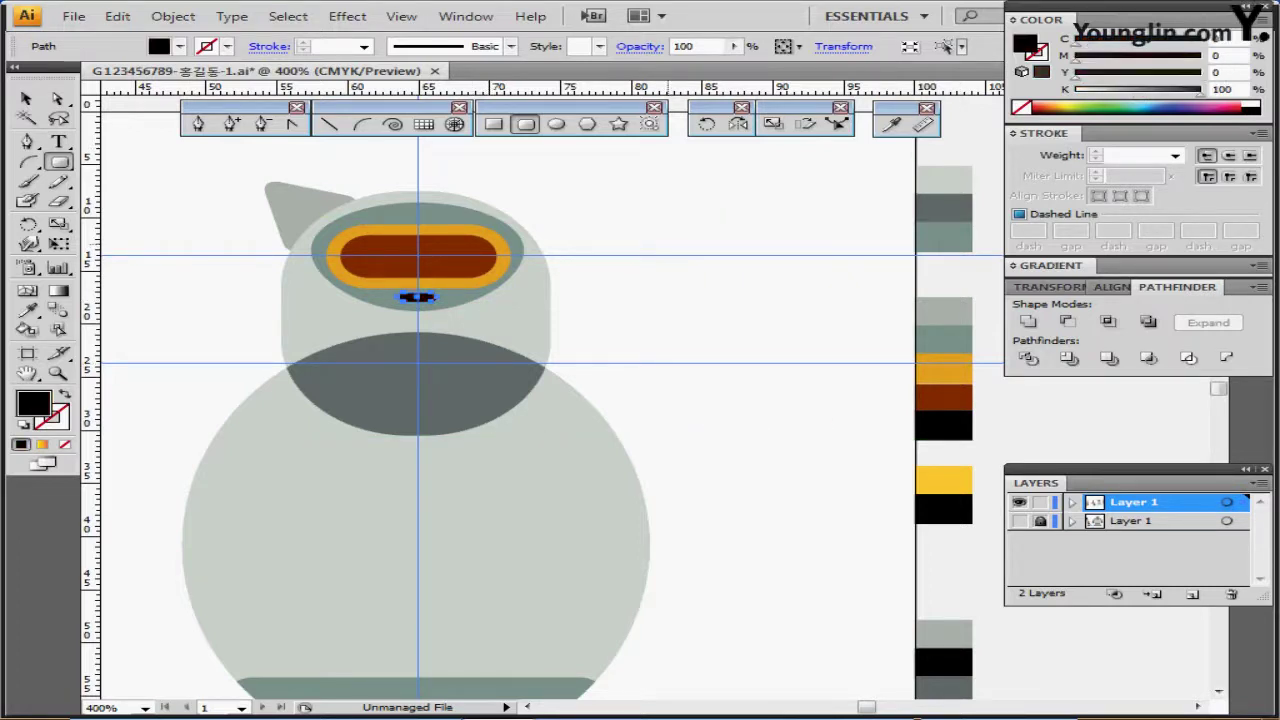
pyautogui.keyDown('ctrl'); pyautogui.click(652, 255); pyautogui.keyUp('ctrl')
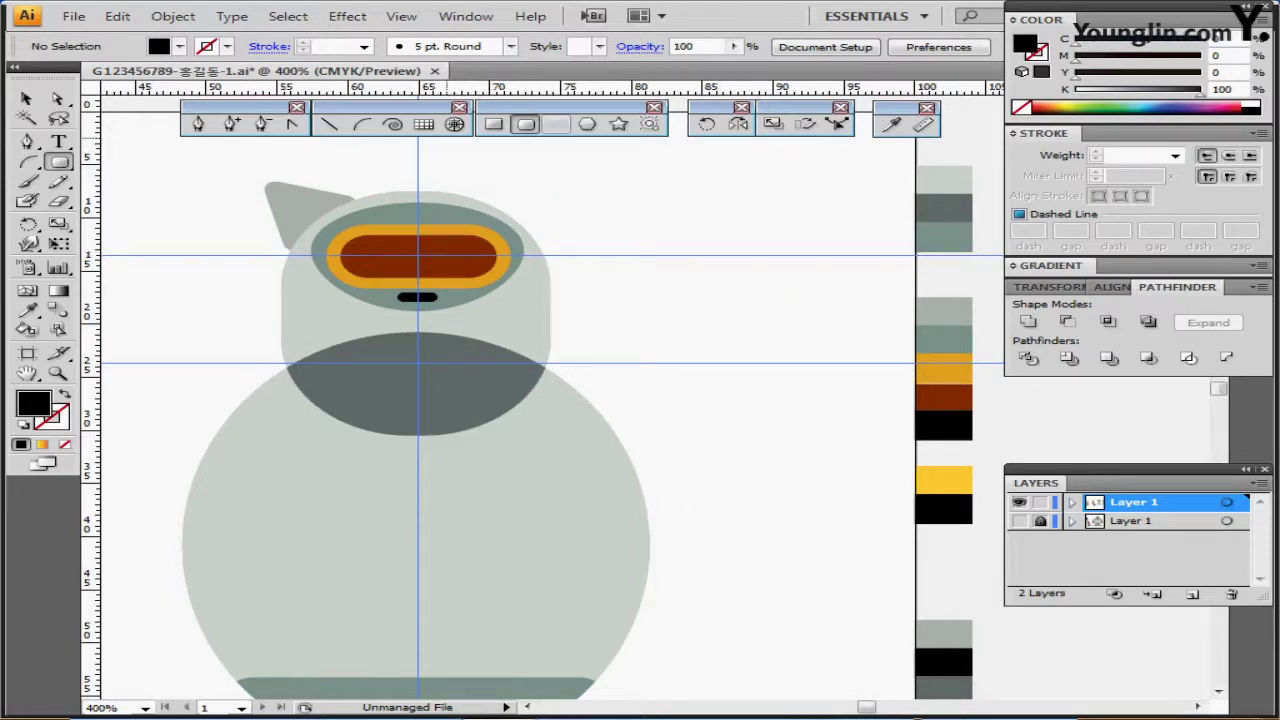
# Draw an eye ellipse about 2.4 × 1.7 mm near the left end of the red-brown shape and fill it with the yellow sample.
pyautogui.click(557, 124)
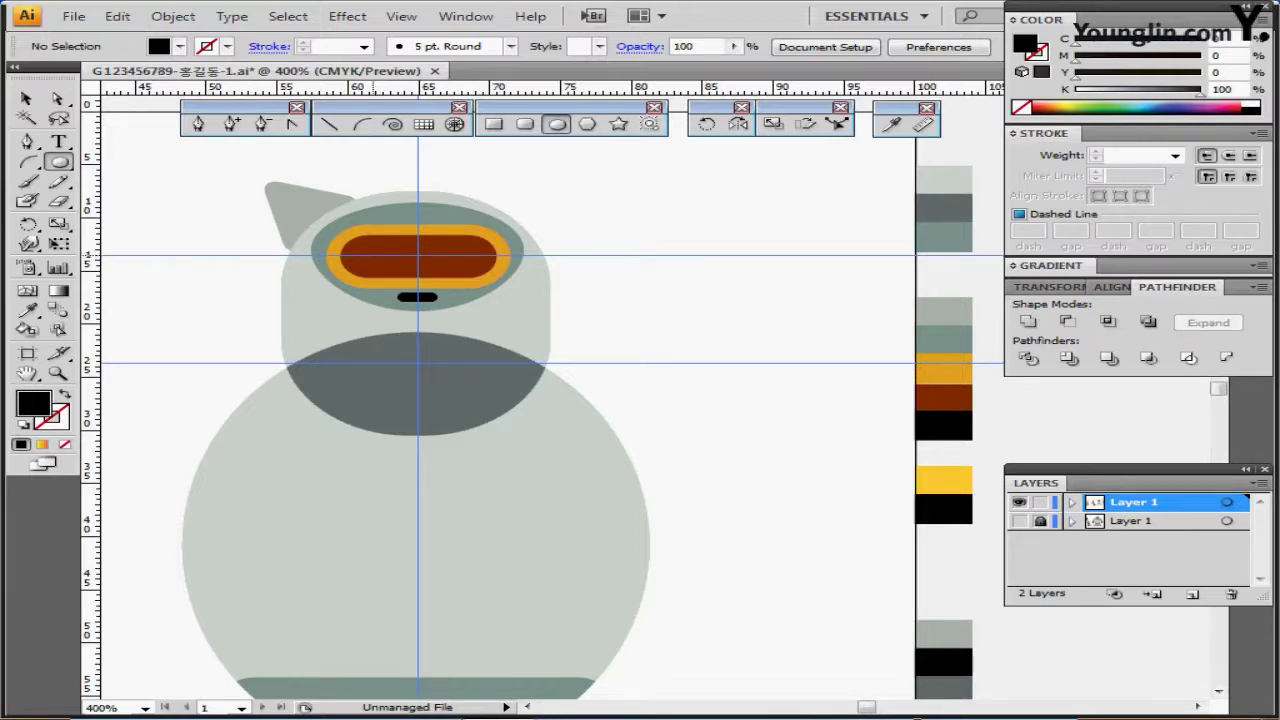
pyautogui.moveTo(372, 256); pyautogui.dragTo(385, 268)
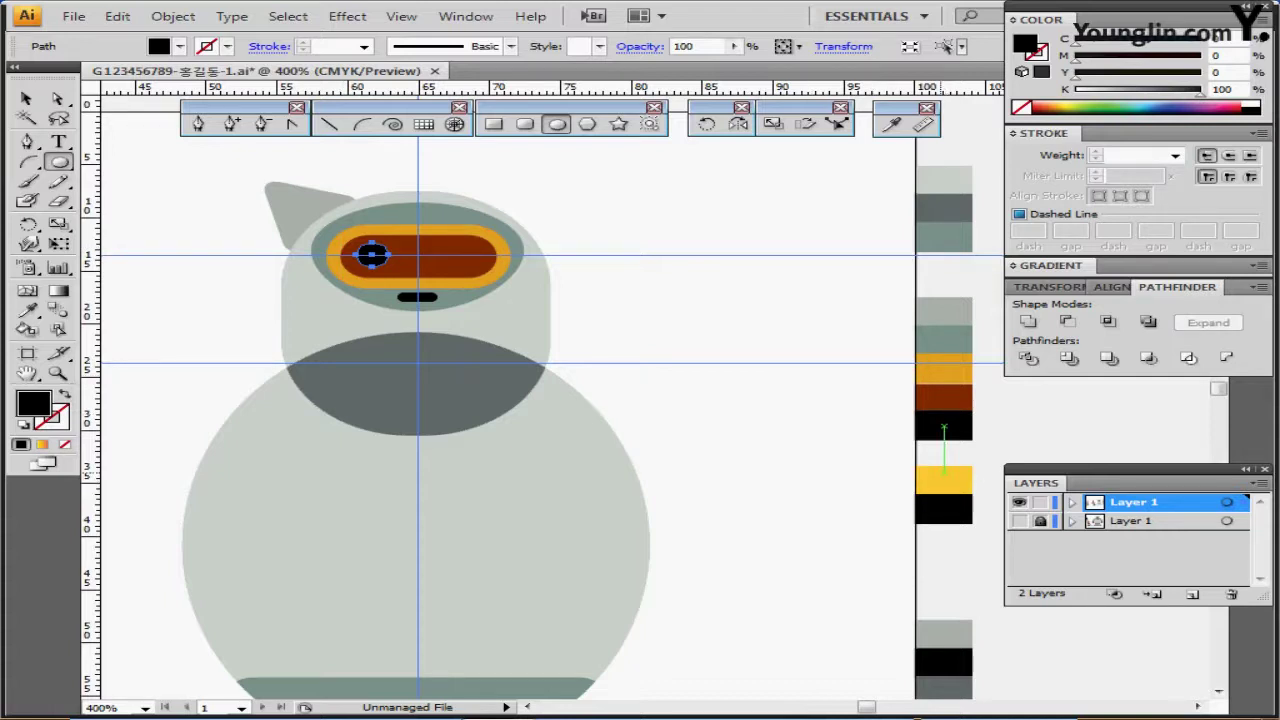
pyautogui.press('i')
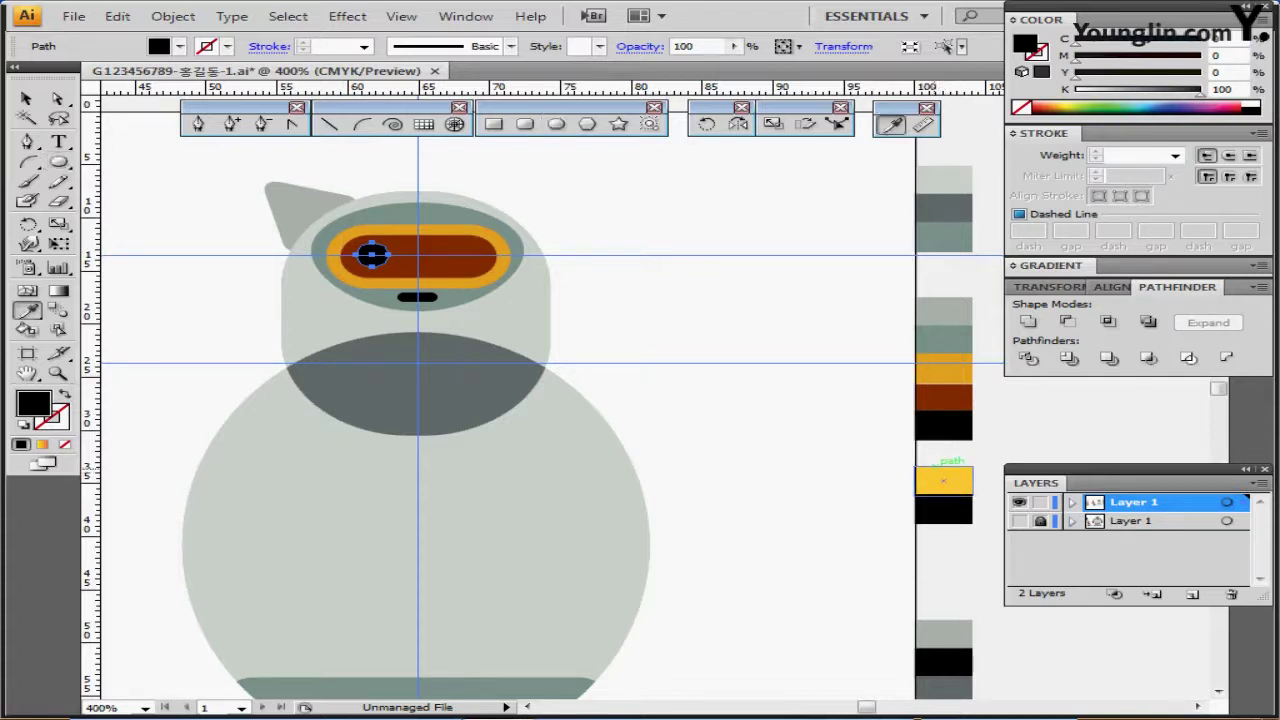
pyautogui.click(943, 480)
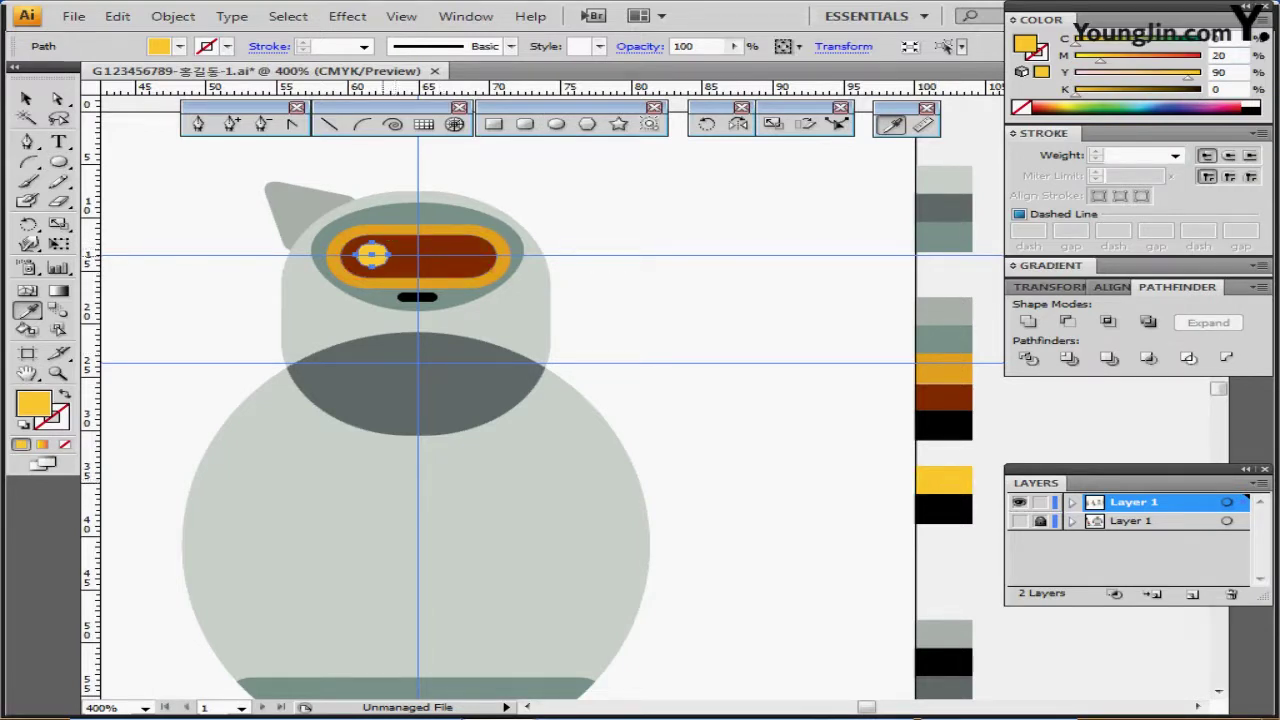
# Replace the yellow eye ellipse with a new one about 2.5 × 1.9 mm at the left end of the red-brown shape.
pyautogui.keyDown('ctrl'); pyautogui.click(373, 321); pyautogui.keyUp('ctrl')
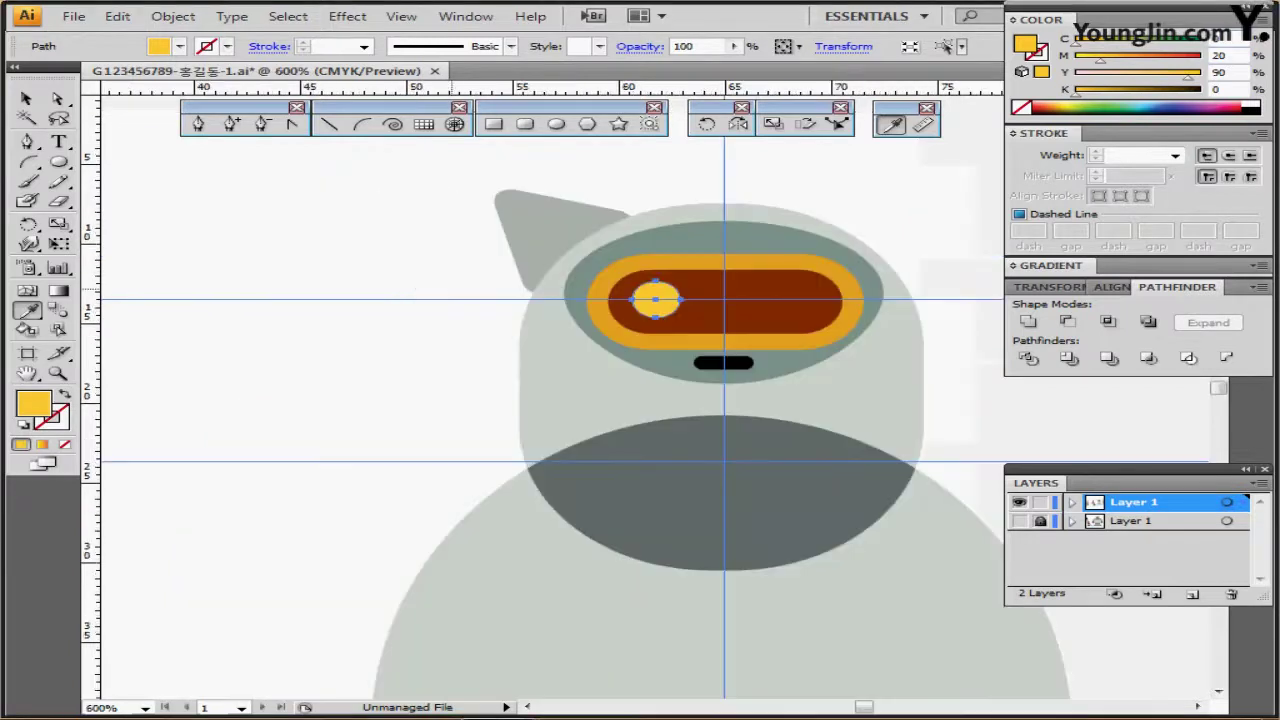
pyautogui.moveTo(685, 306); pyautogui.dragTo(435, 308)
pyautogui.press('Delete')
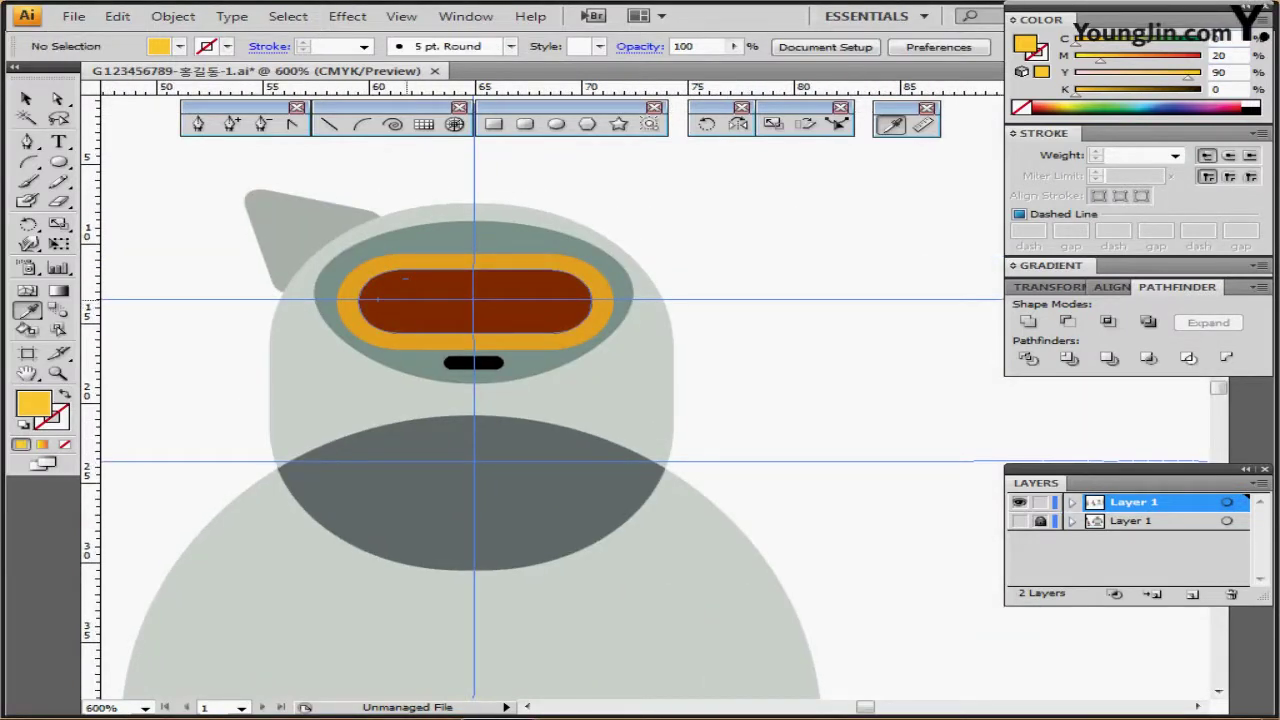
pyautogui.click(557, 124)
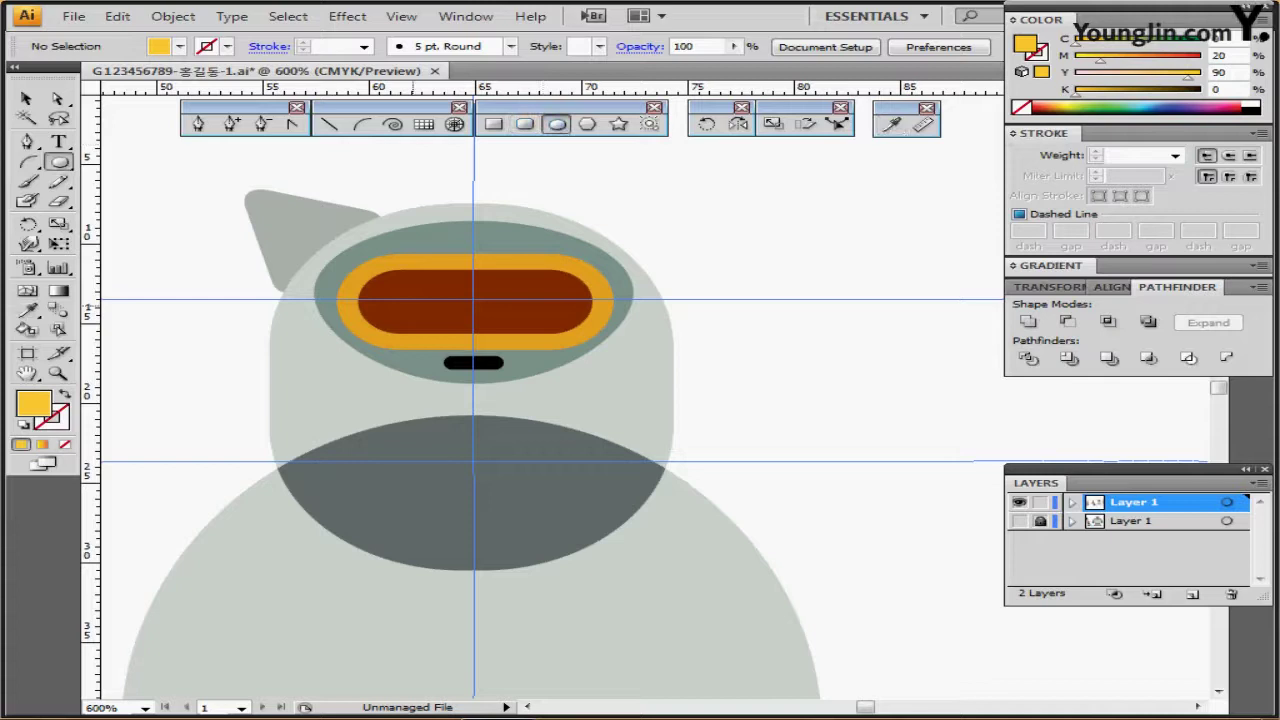
pyautogui.moveTo(379, 277); pyautogui.dragTo(428, 319)
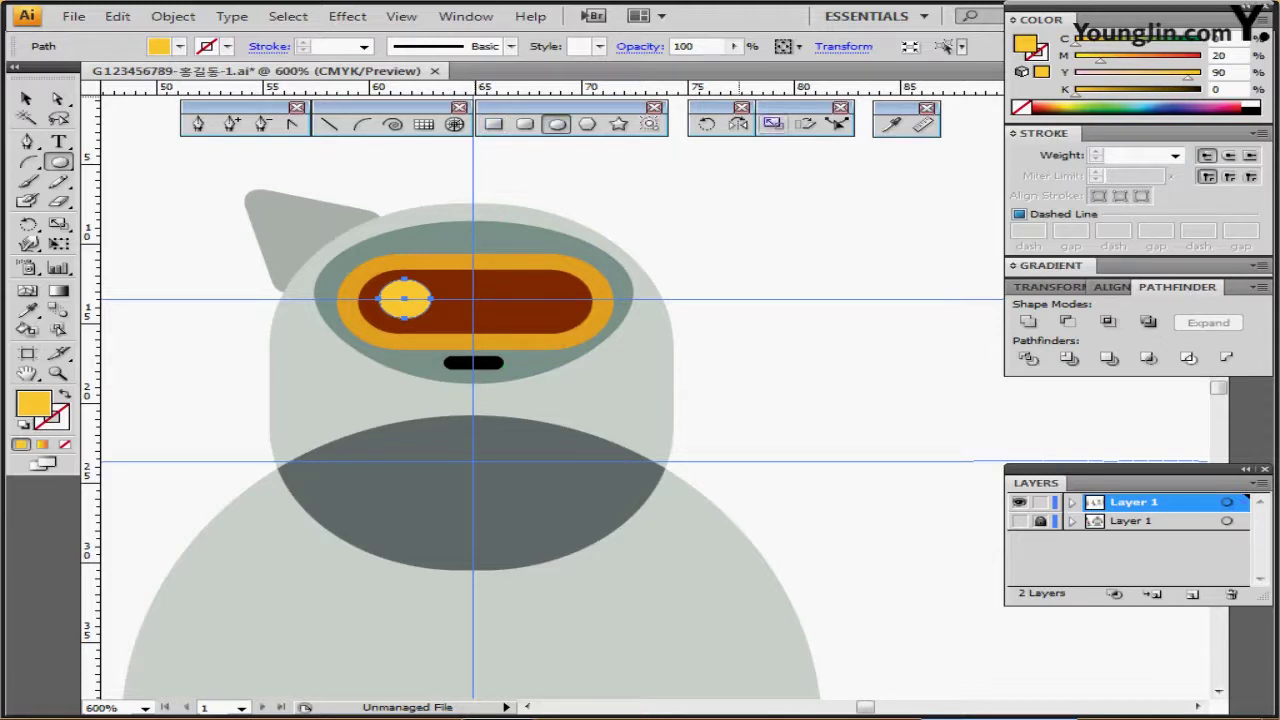
# Make a copy of the yellow eye ellipse scaled uniformly to 80% and fill it with black.
pyautogui.doubleClick(773, 123)
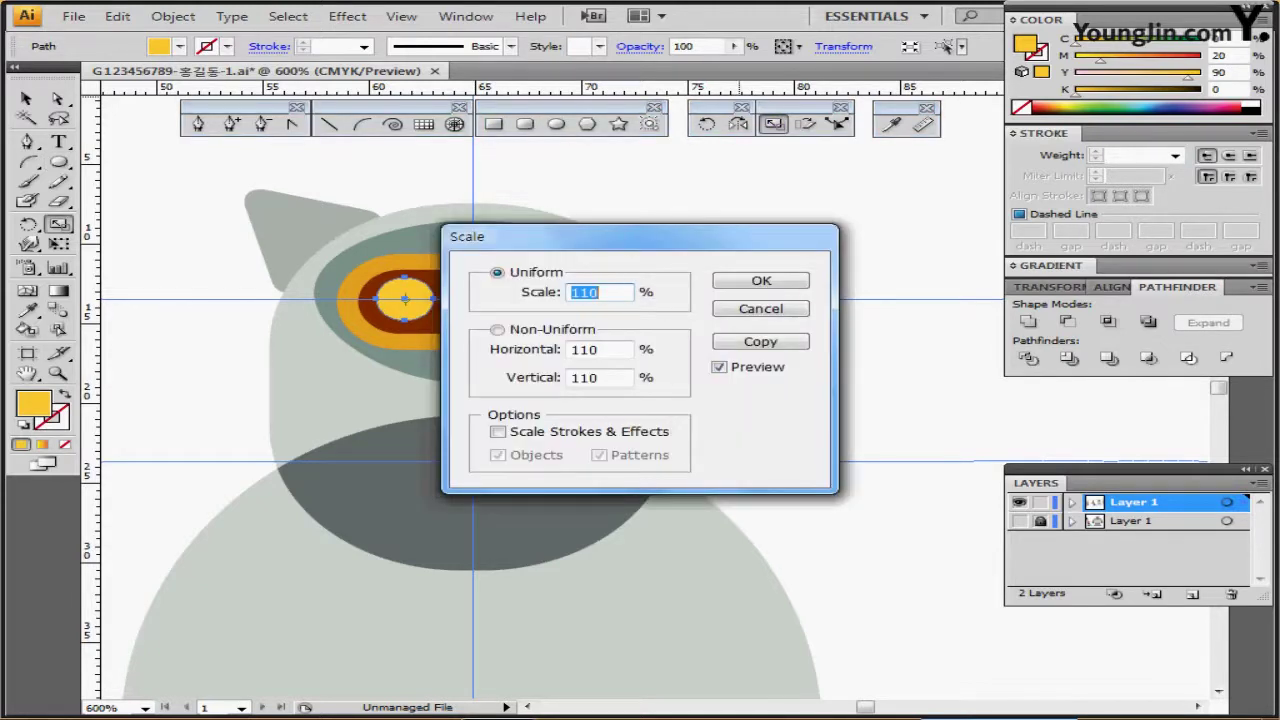
pyautogui.write('80')
pyautogui.click(761, 342)
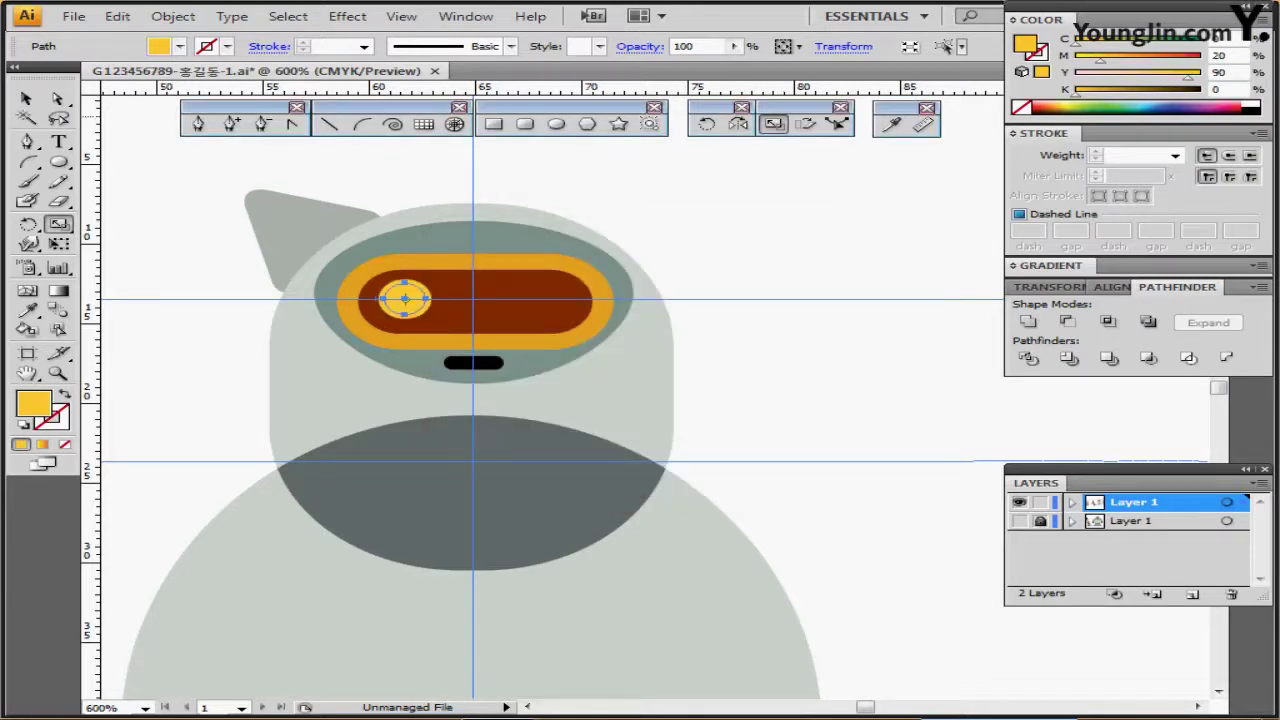
pyautogui.click(1251, 111)
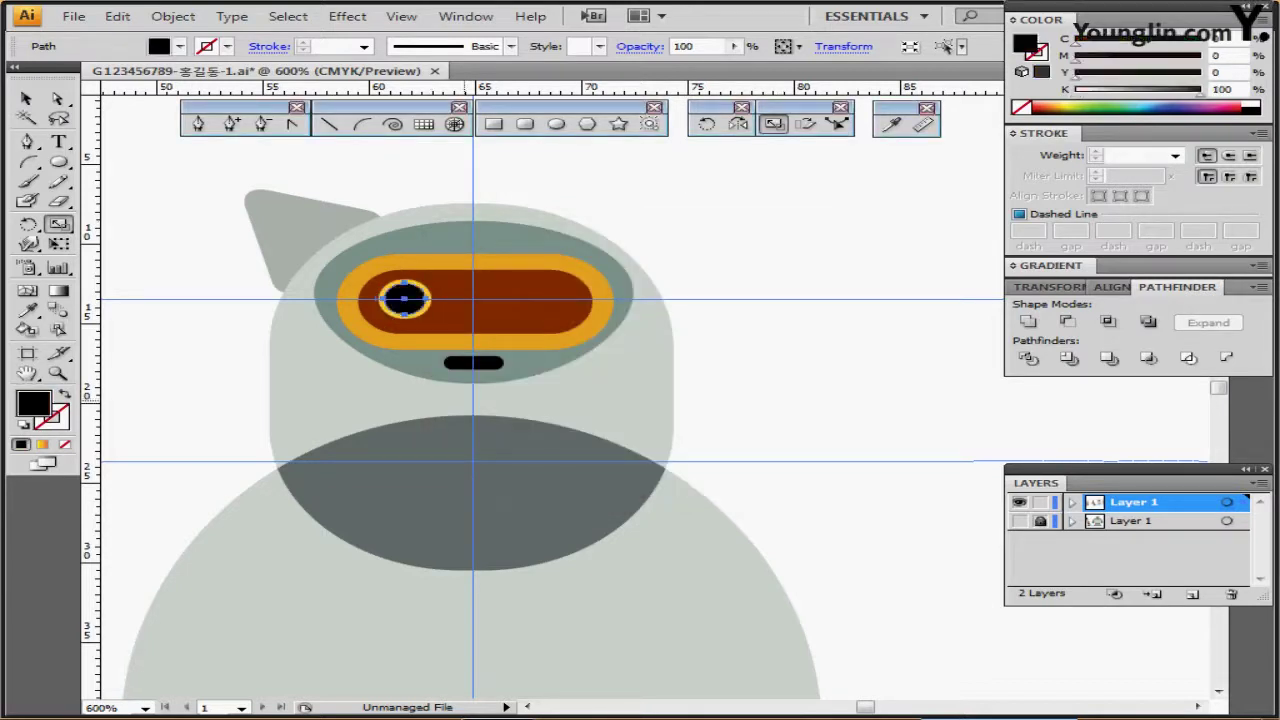
# Pick up the first grey sample of the fourth colour group as the stroke colour, with no fill and nothing selected.
pyautogui.keyDown('ctrl'); pyautogui.keyDown('alt'); pyautogui.click(526, 394); pyautogui.keyUp('alt'); pyautogui.keyUp('ctrl')
pyautogui.moveTo(592, 372); pyautogui.dragTo(412, 310)
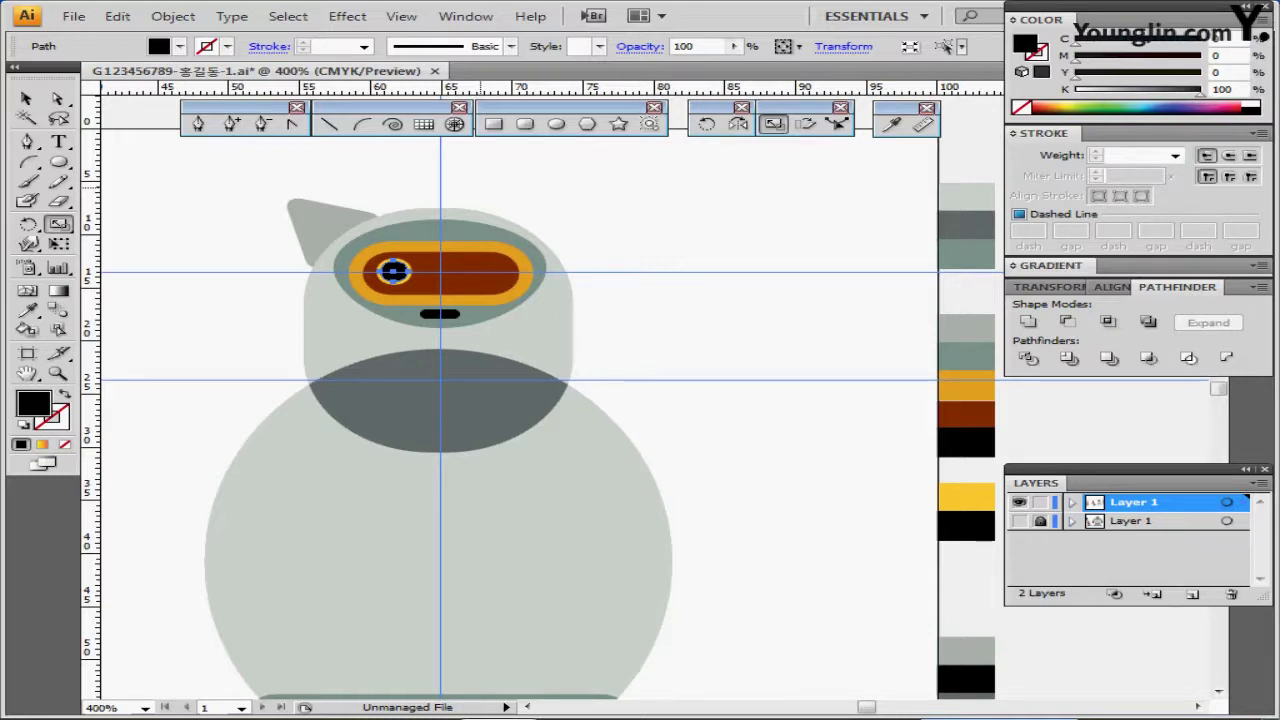
pyautogui.moveTo(568, 376); pyautogui.dragTo(673, 179)
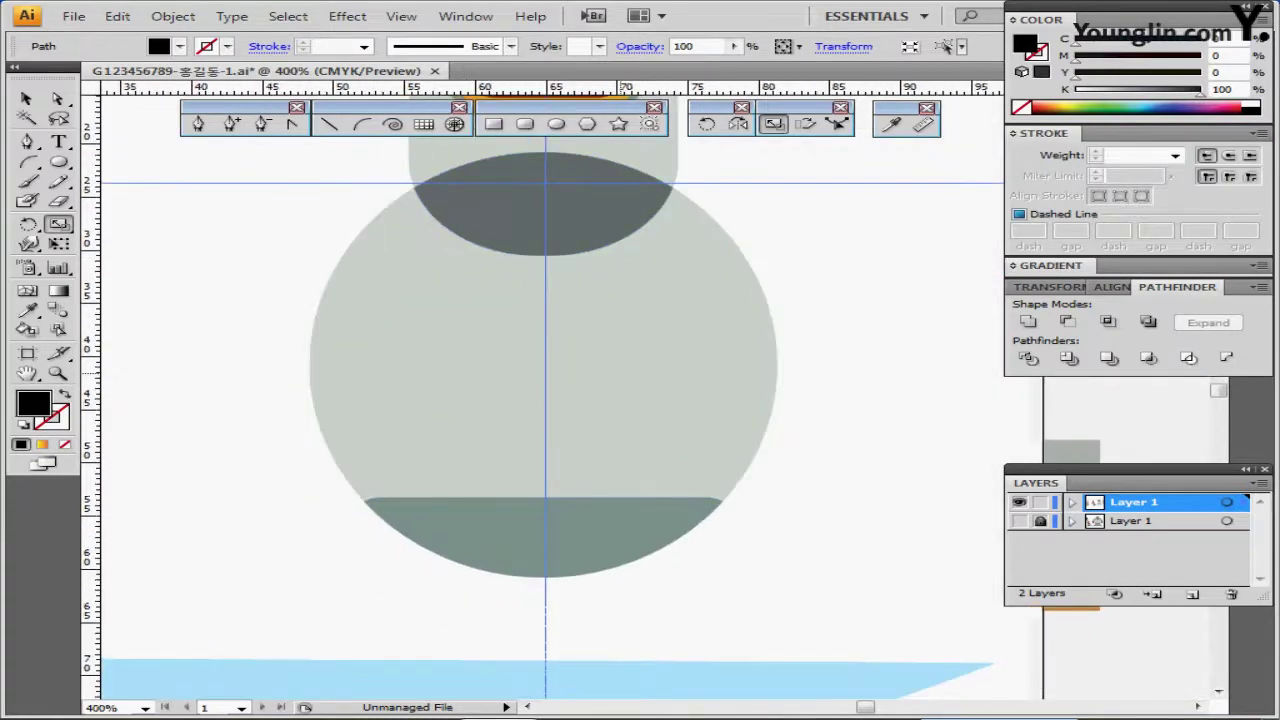
pyautogui.keyDown('ctrl'); pyautogui.keyDown('alt'); pyautogui.click(628, 373); pyautogui.keyUp('alt'); pyautogui.keyUp('ctrl')
pyautogui.moveTo(673, 314); pyautogui.dragTo(553, 343)
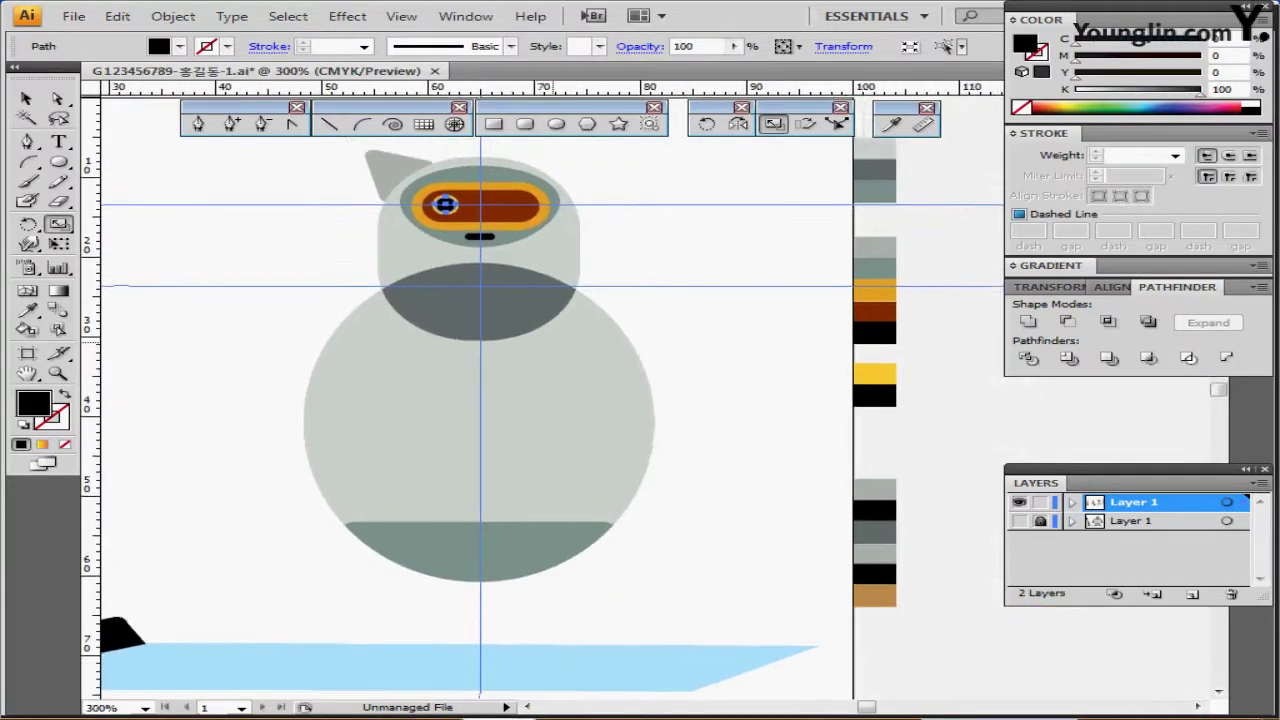
pyautogui.hotkey('ctrl', 'shift', 'a')
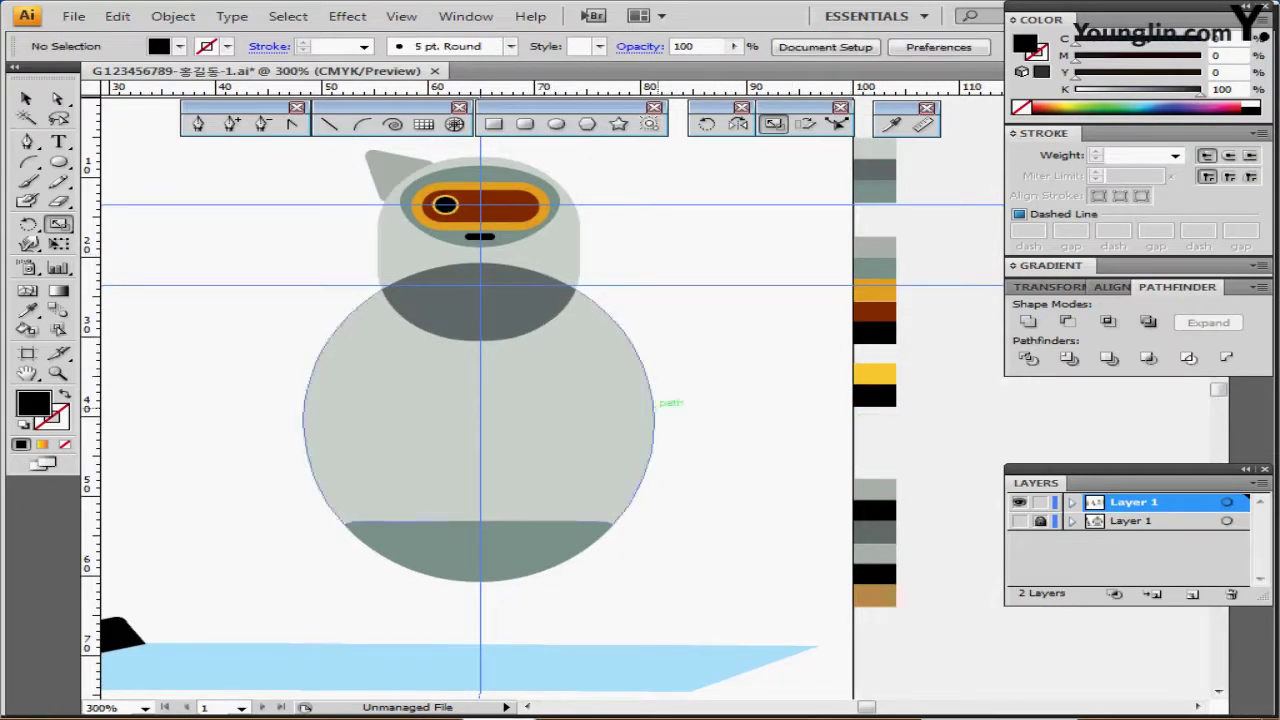
pyautogui.keyDown('ctrl'); pyautogui.click(871, 488); pyautogui.keyUp('ctrl')
pyautogui.hotkey('ctrl', 'shift', 'a')
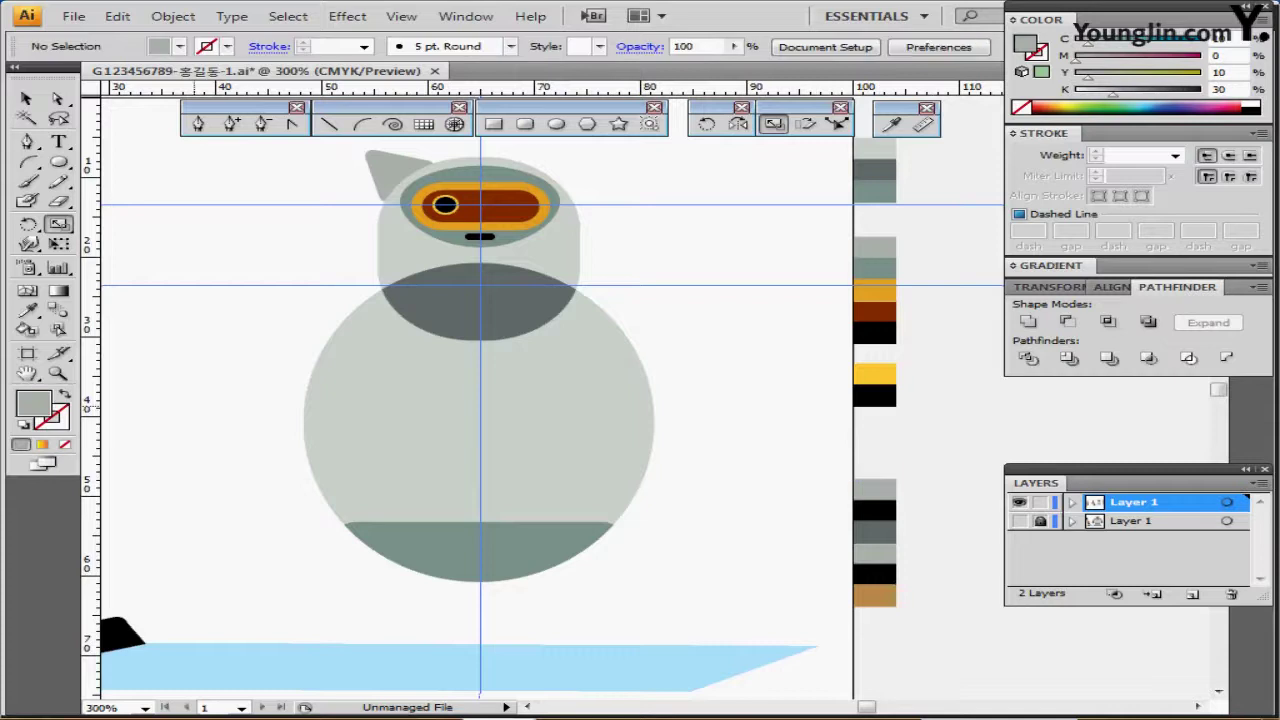
pyautogui.click(64, 395)
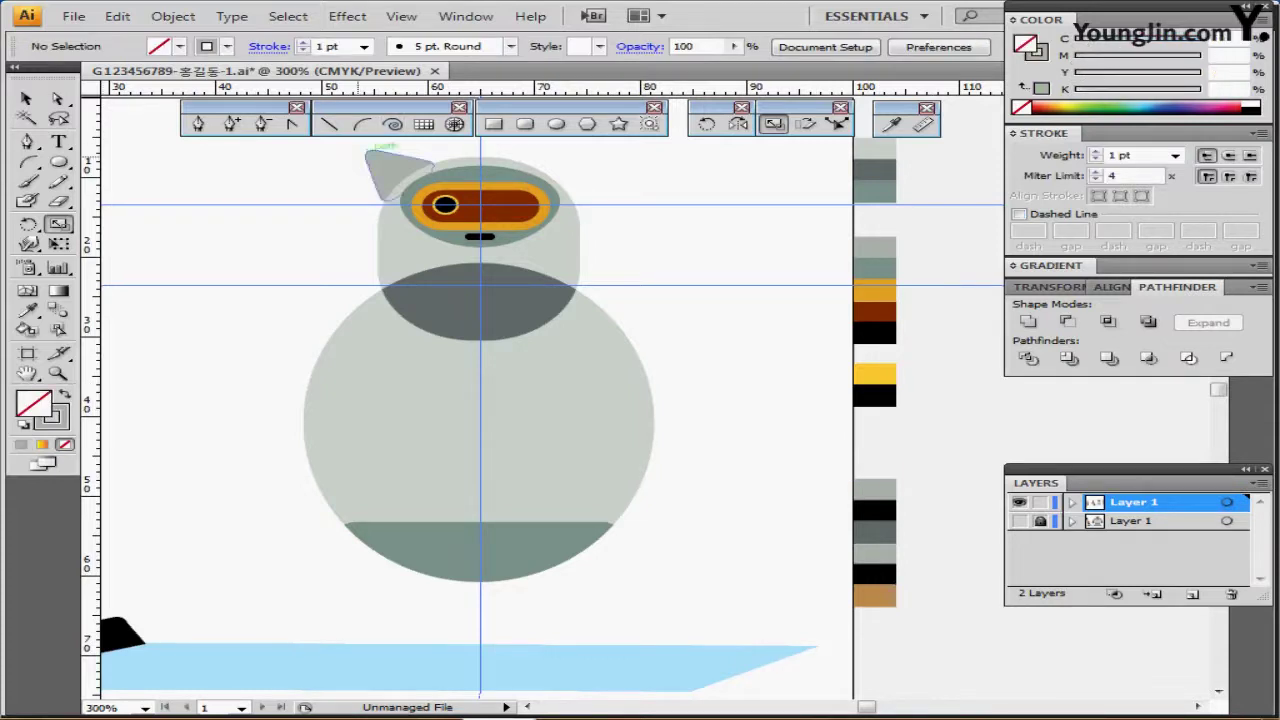
# Draw the left arm's arc, about 16 mm wide and 18 mm high, from wrist to collar, redrawing it along the reference outline's arm centre.
pyautogui.click(361, 124)
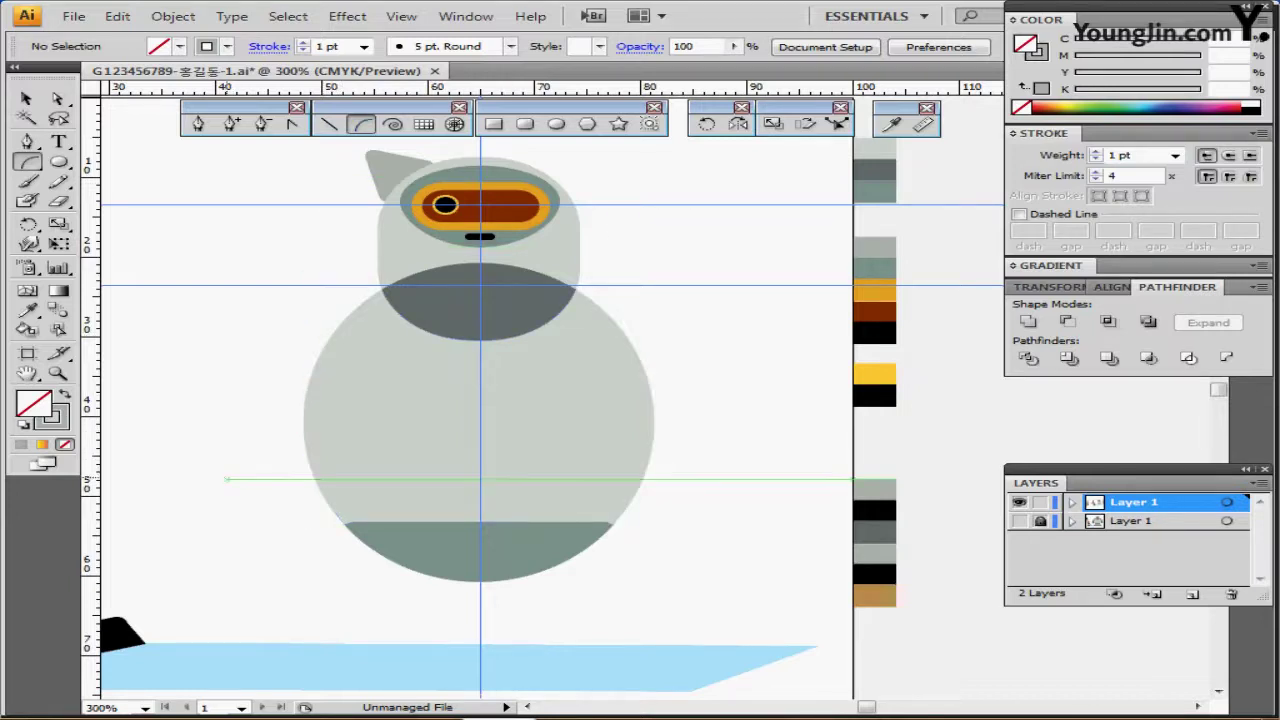
pyautogui.moveTo(227, 478); pyautogui.dragTo(386, 285)
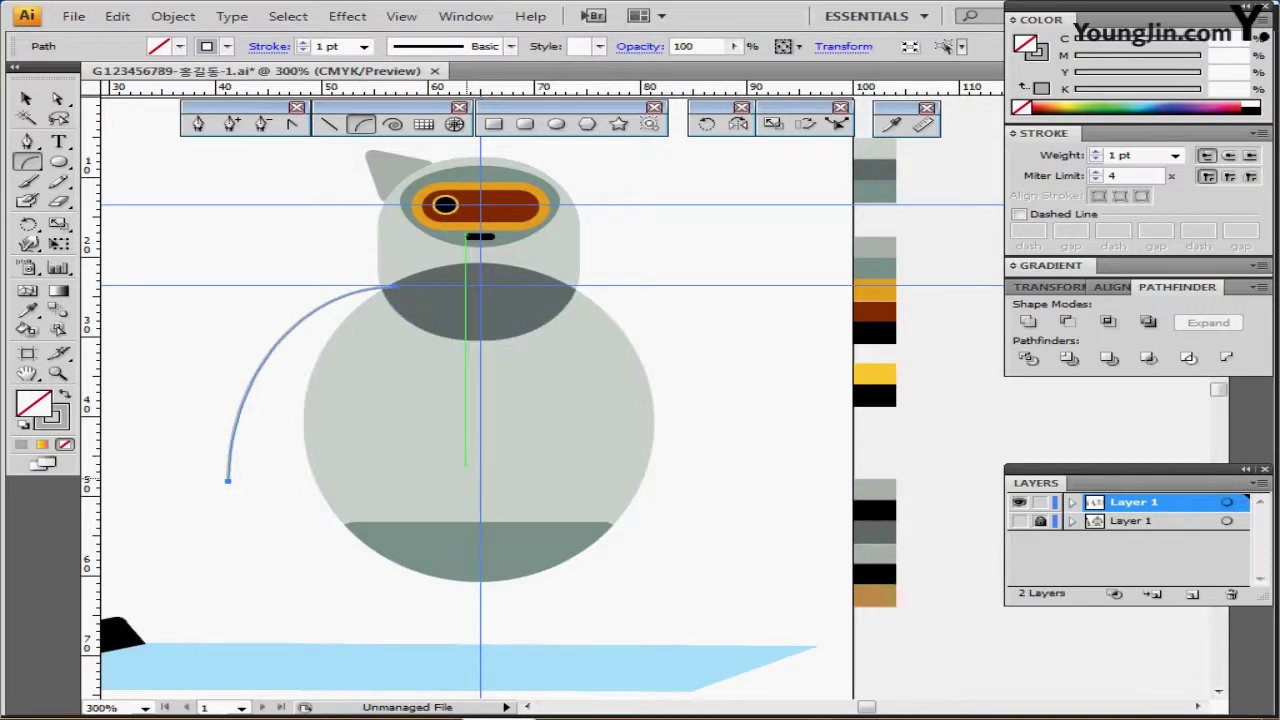
pyautogui.hotkey('ctrl', 'z')
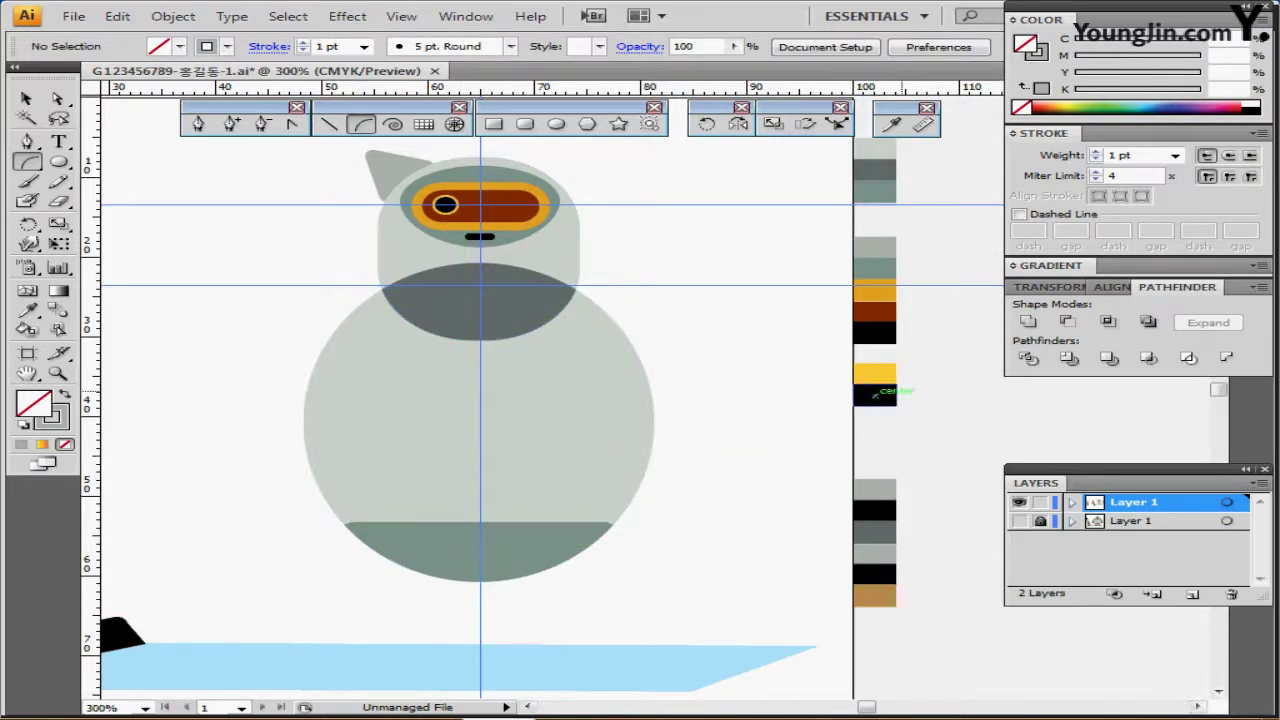
pyautogui.hotkey('ctrl', 'y')
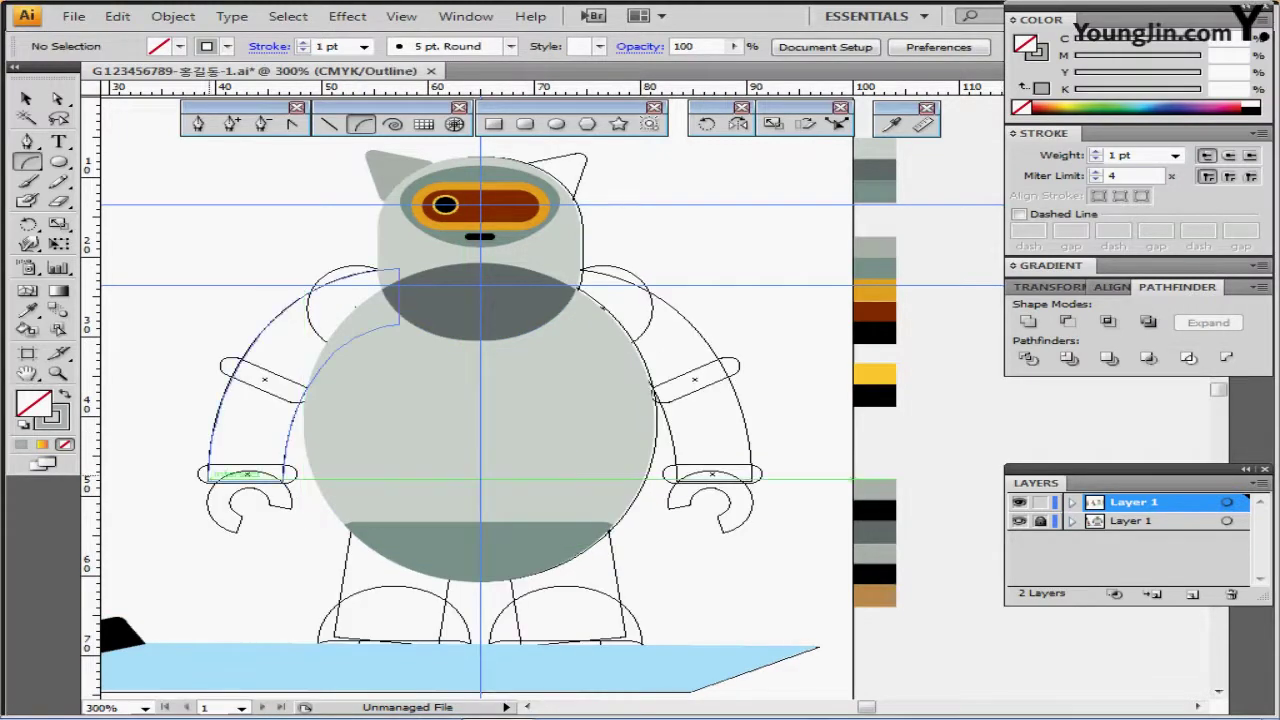
pyautogui.moveTo(247, 473); pyautogui.dragTo(407, 289)
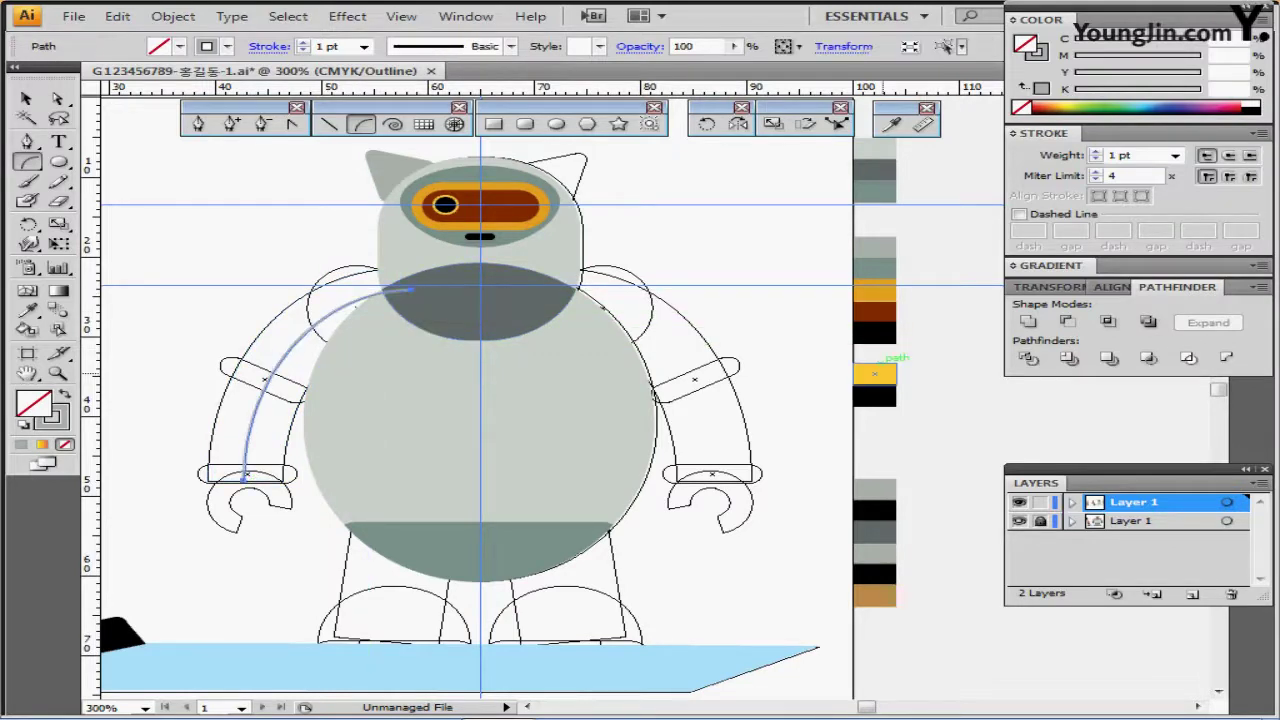
pyautogui.hotkey('ctrl', 'y')
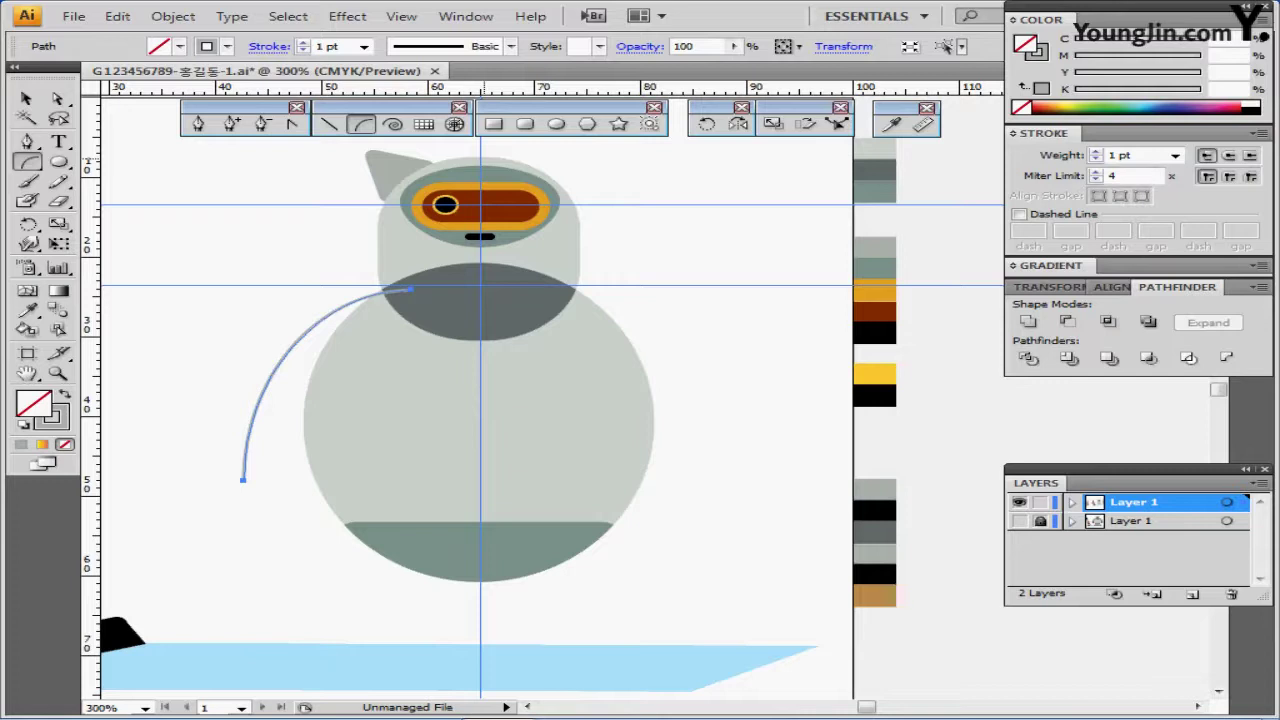
# Set the arm arc's stroke weight to 20 pt and make its stroke the active colour attribute.
pyautogui.click(1175, 155)
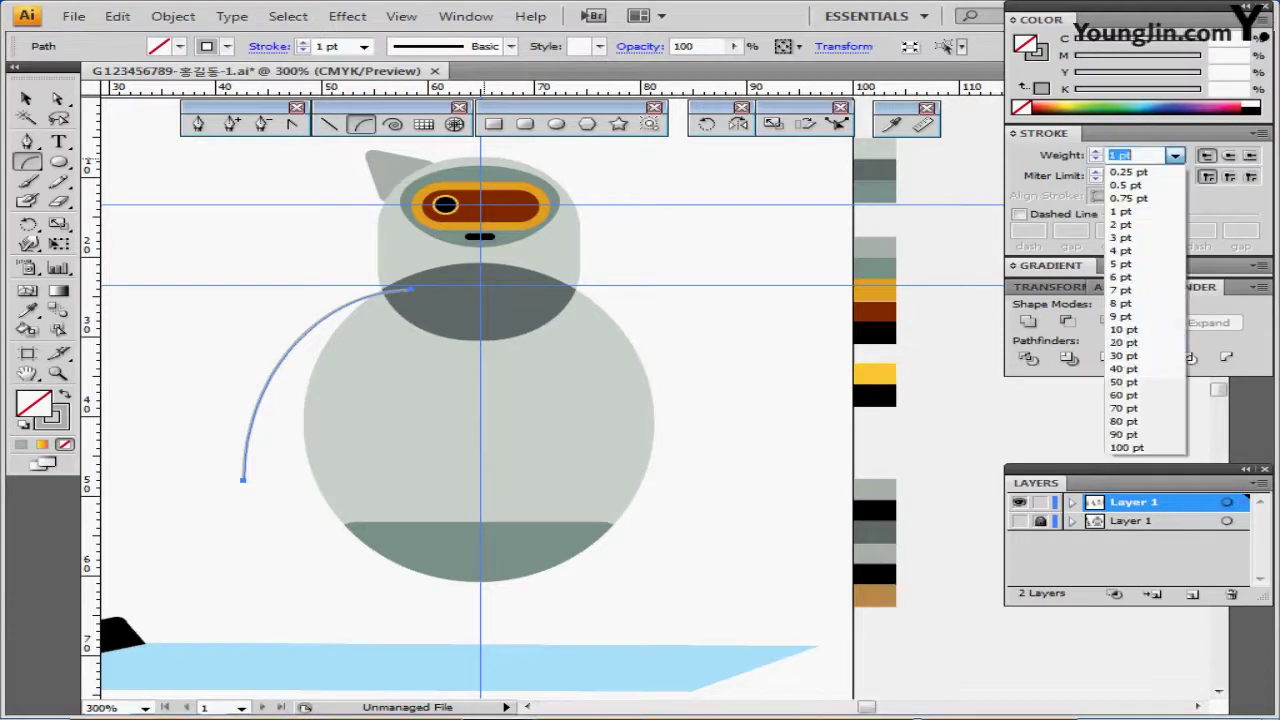
pyautogui.click(1123, 342)
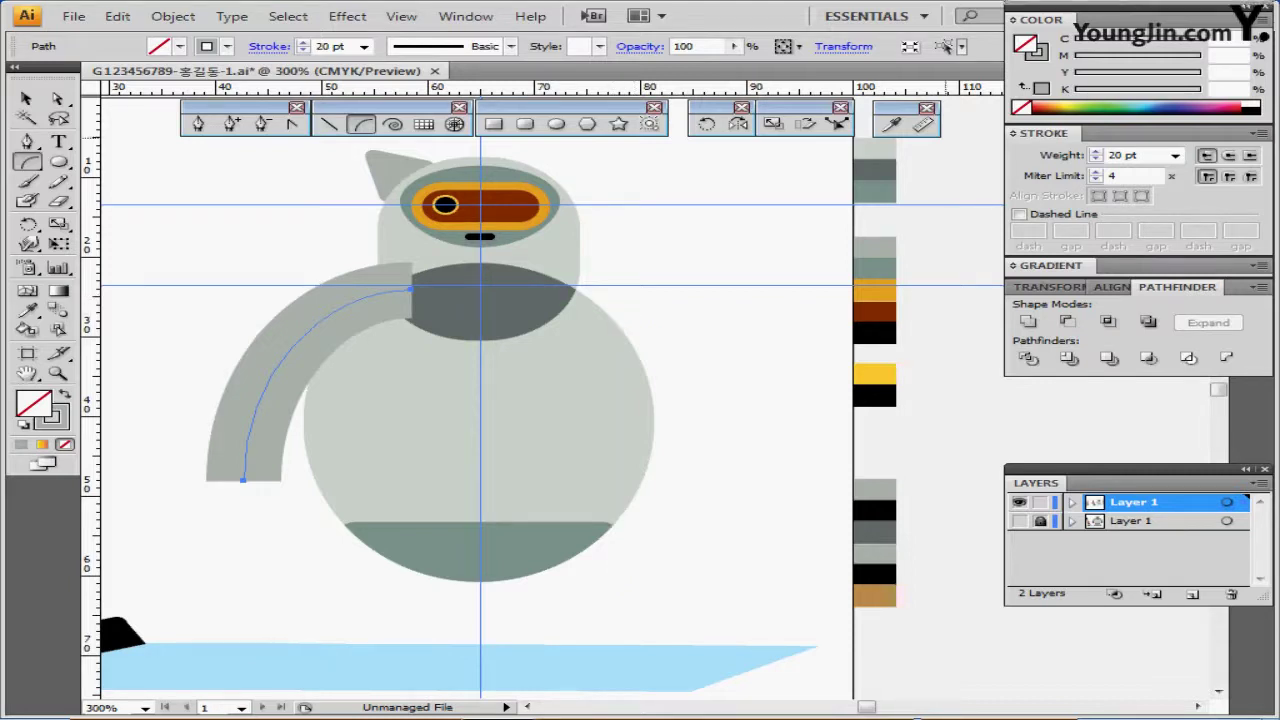
pyautogui.click(1042, 55)
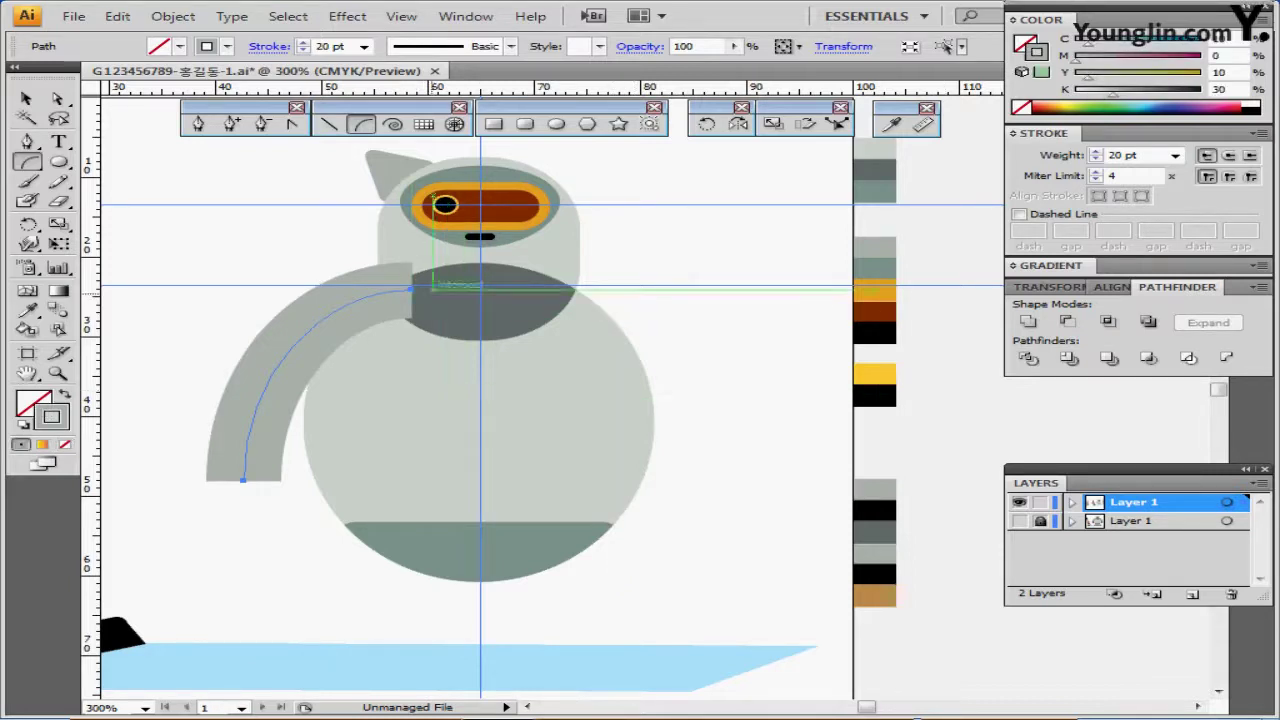
# Convert the left arm's 20 pt arc into a filled shape with Outline Stroke.
pyautogui.click(173, 16)
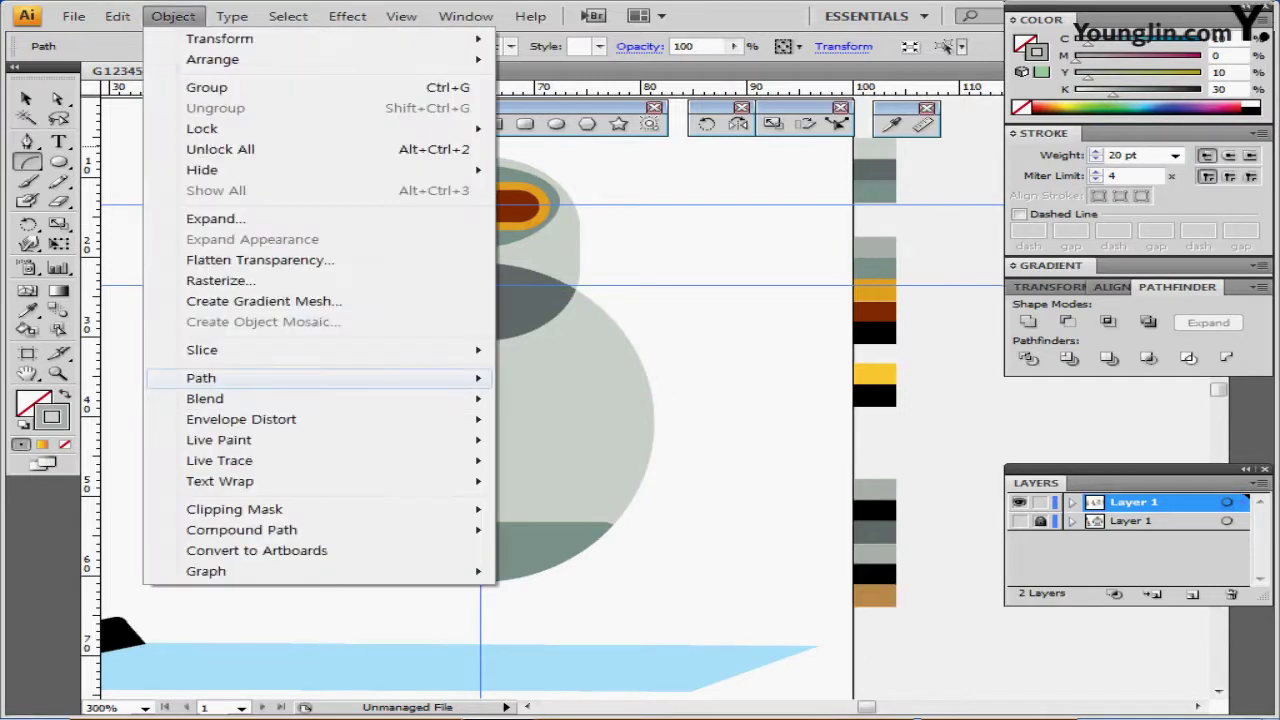
pyautogui.moveTo(200, 378)
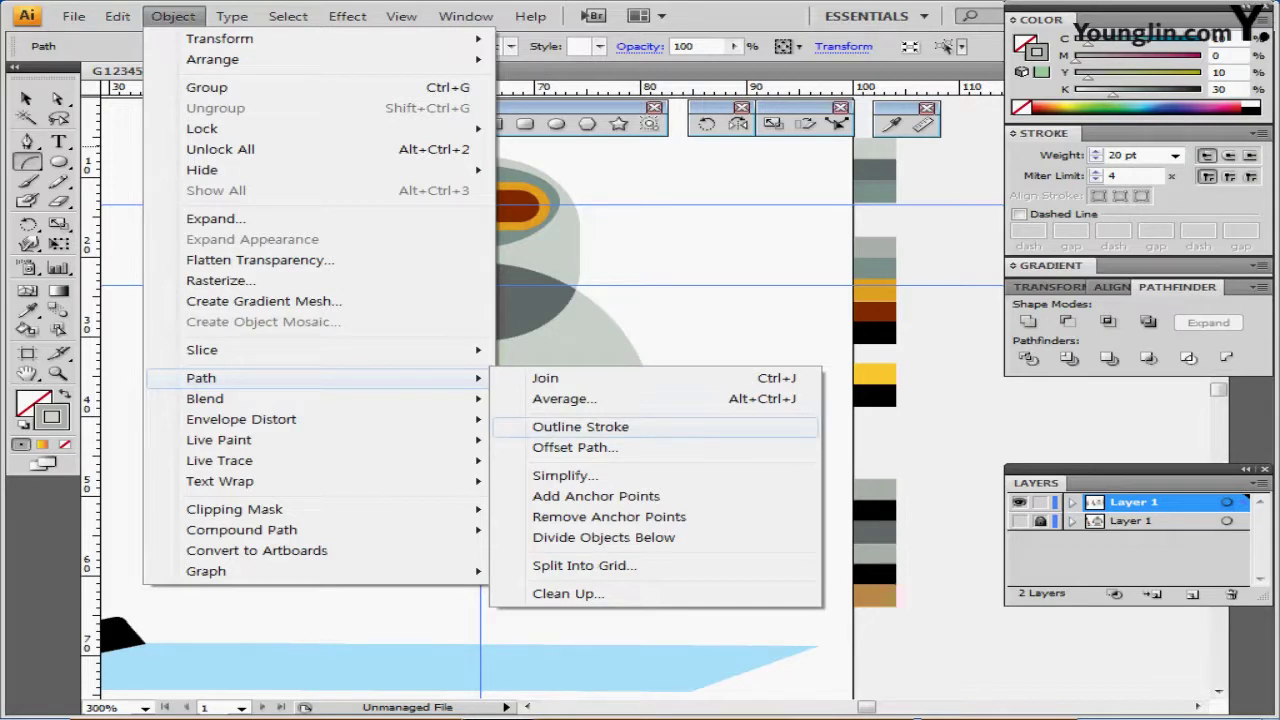
pyautogui.click(580, 427)
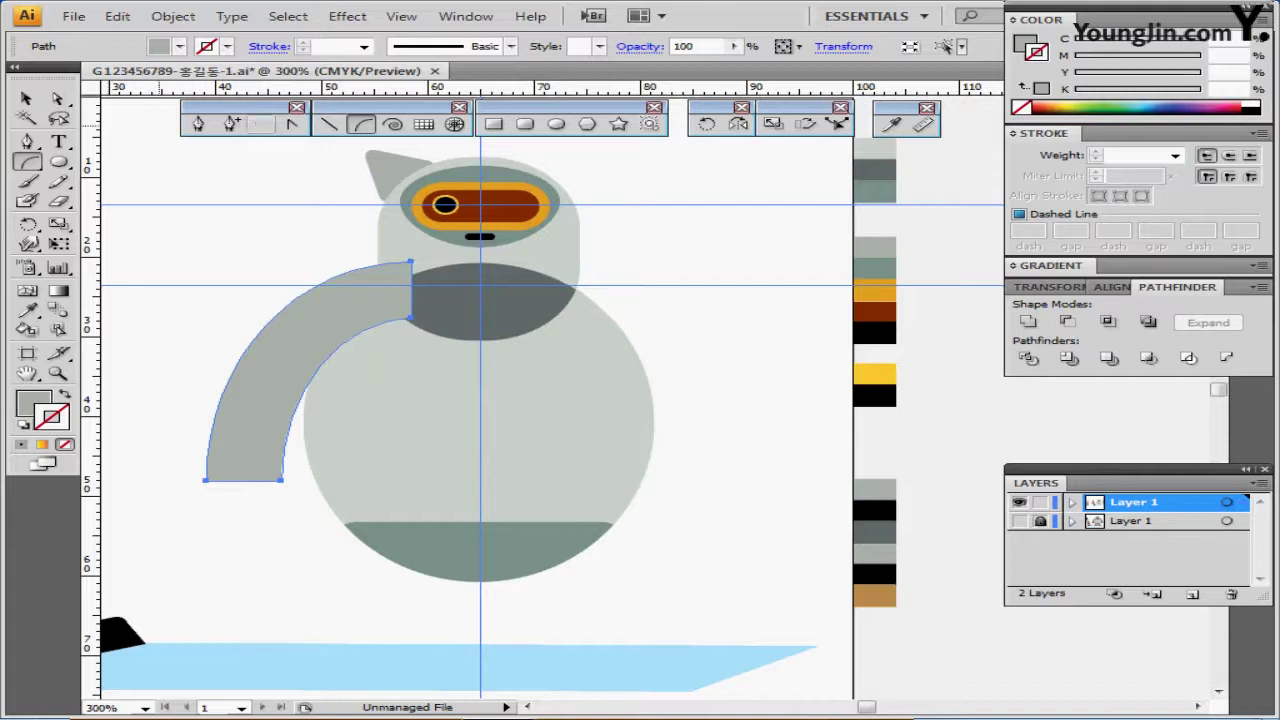
# Draw a black shoulder circle about 8.5 mm wide over the arm's upper end and a black rounded bar about 8.5 mm wide across the wrist.
pyautogui.press('l')
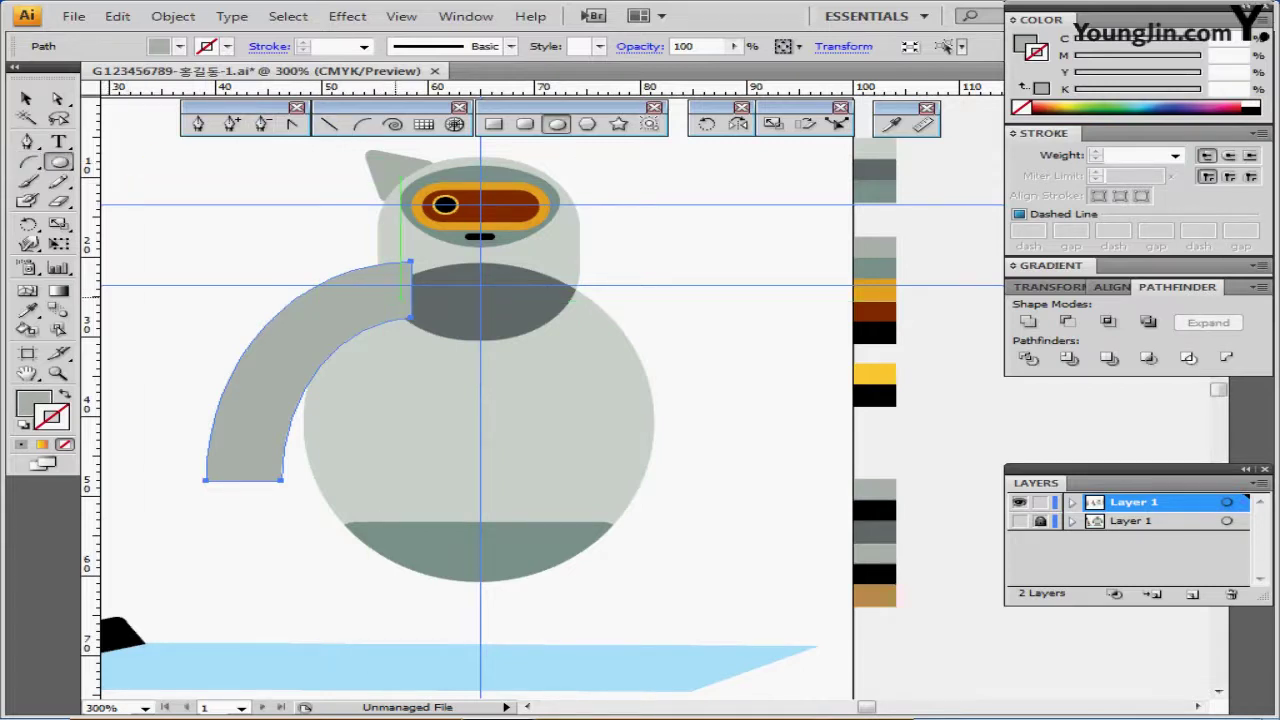
pyautogui.moveTo(357, 260); pyautogui.dragTo(398, 314)
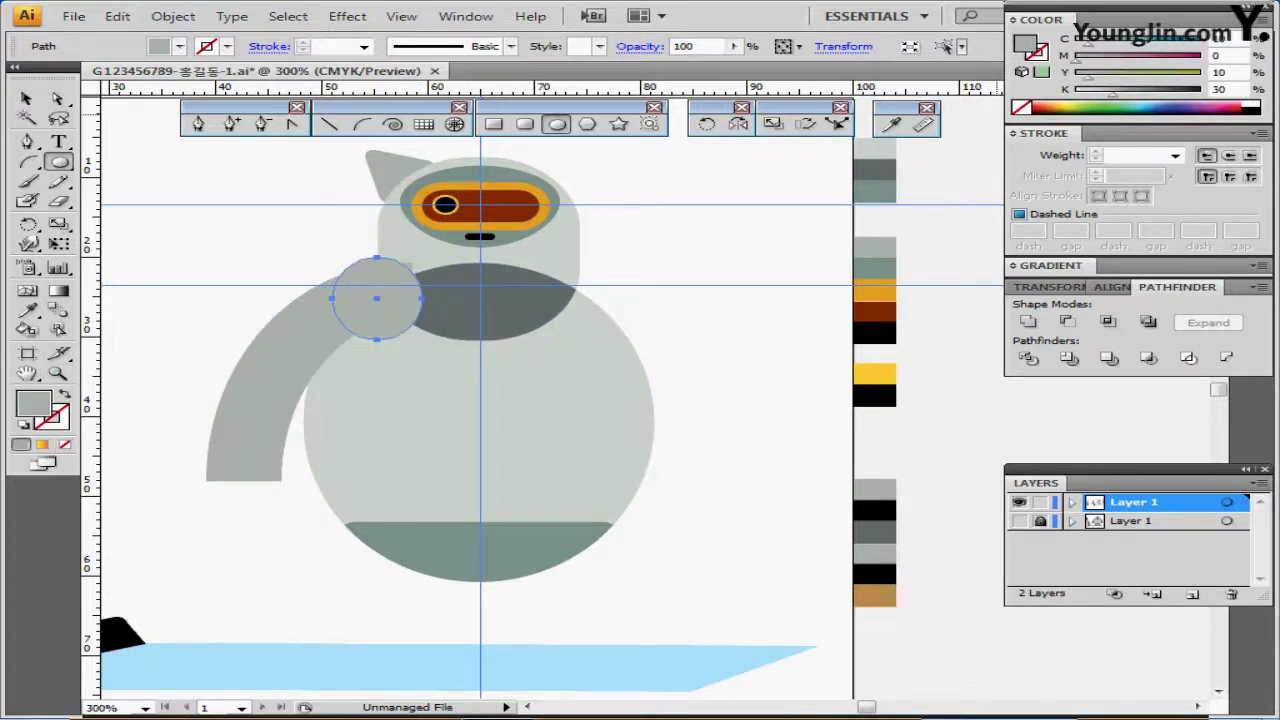
pyautogui.click(1256, 107)
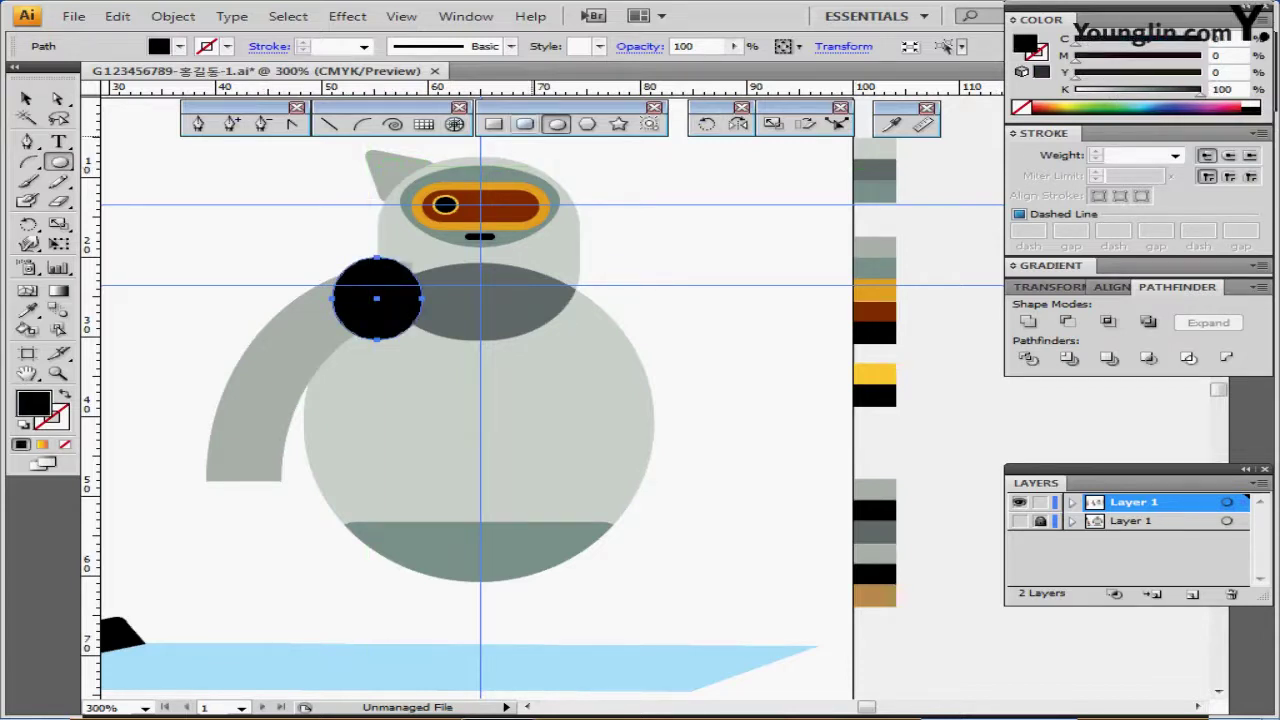
pyautogui.click(525, 124)
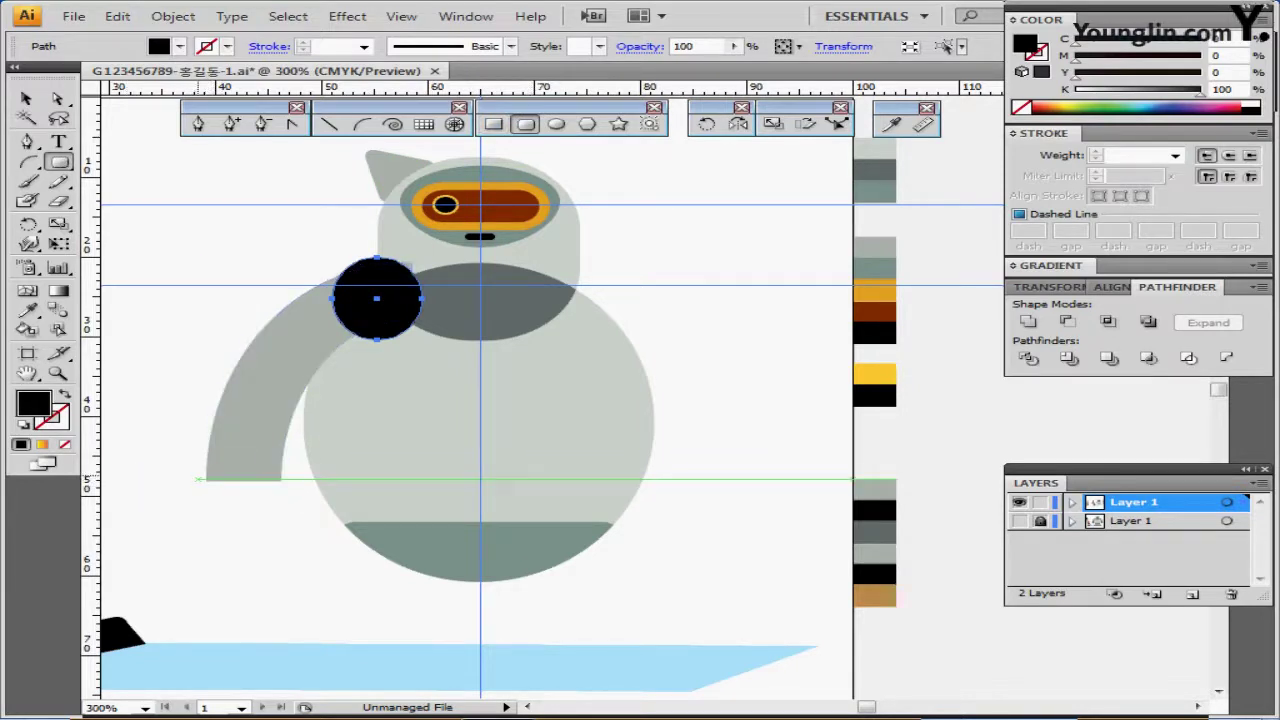
pyautogui.moveTo(200, 478); pyautogui.dragTo(287, 489)
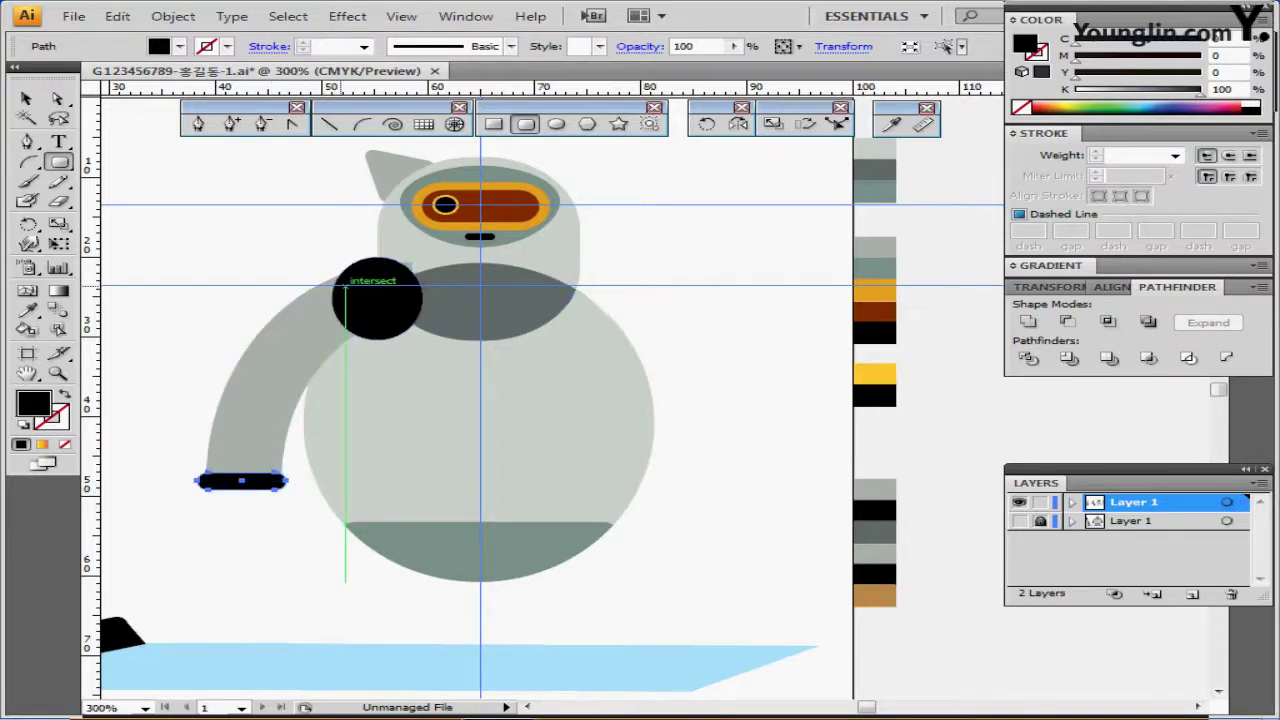
# Make a copy of the wrist bar rotated by -30°, place it across the arm at the elbow and nudge it slightly right.
pyautogui.doubleClick(706, 123)
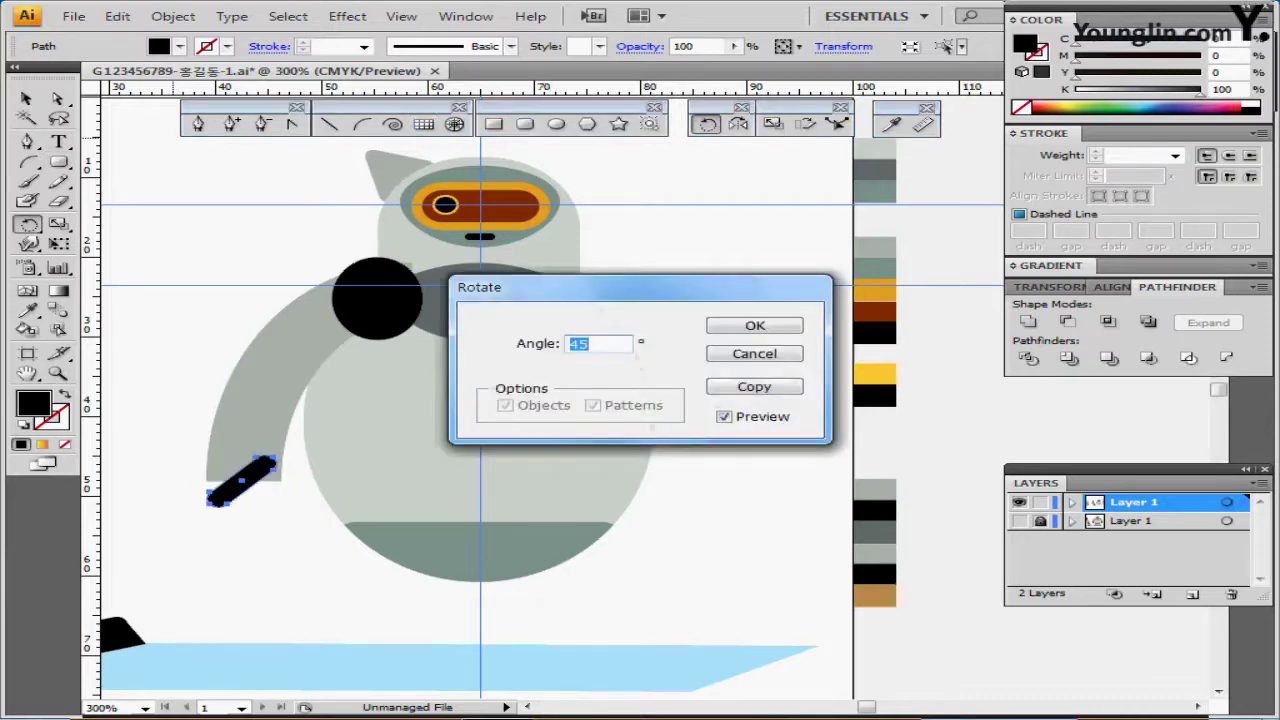
pyautogui.write('-')
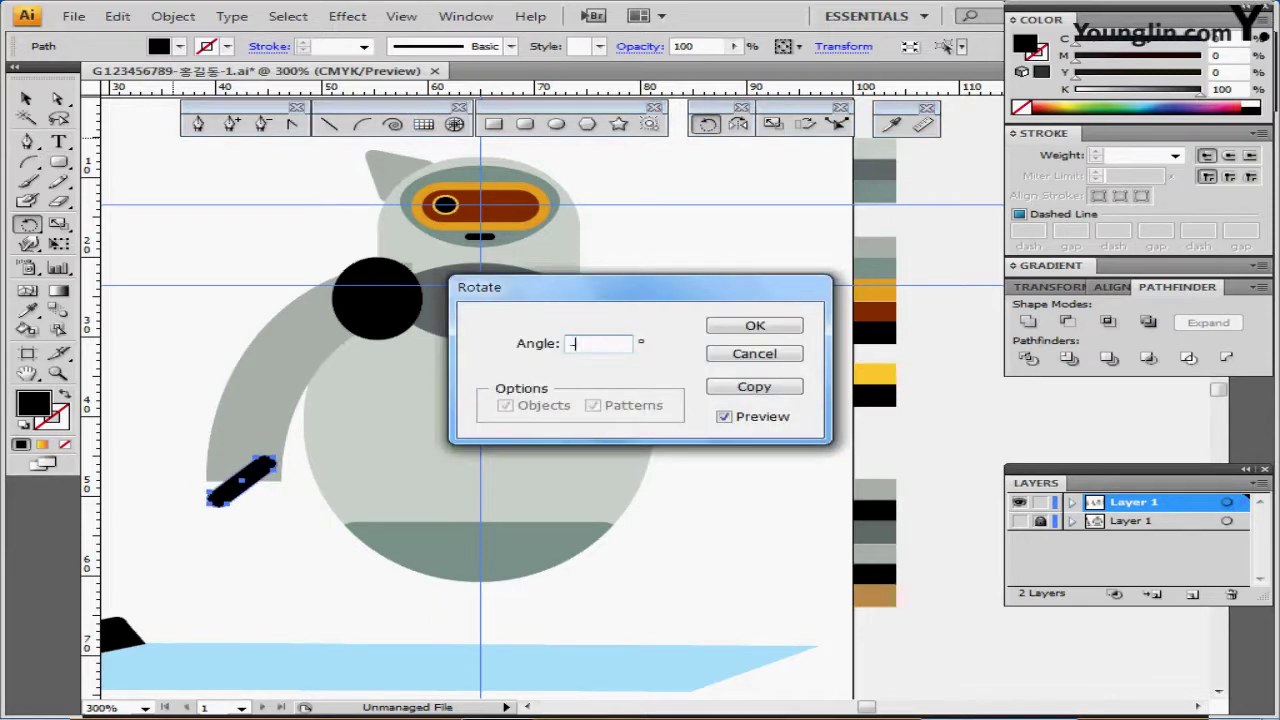
pyautogui.write('30')
pyautogui.click(754, 387)
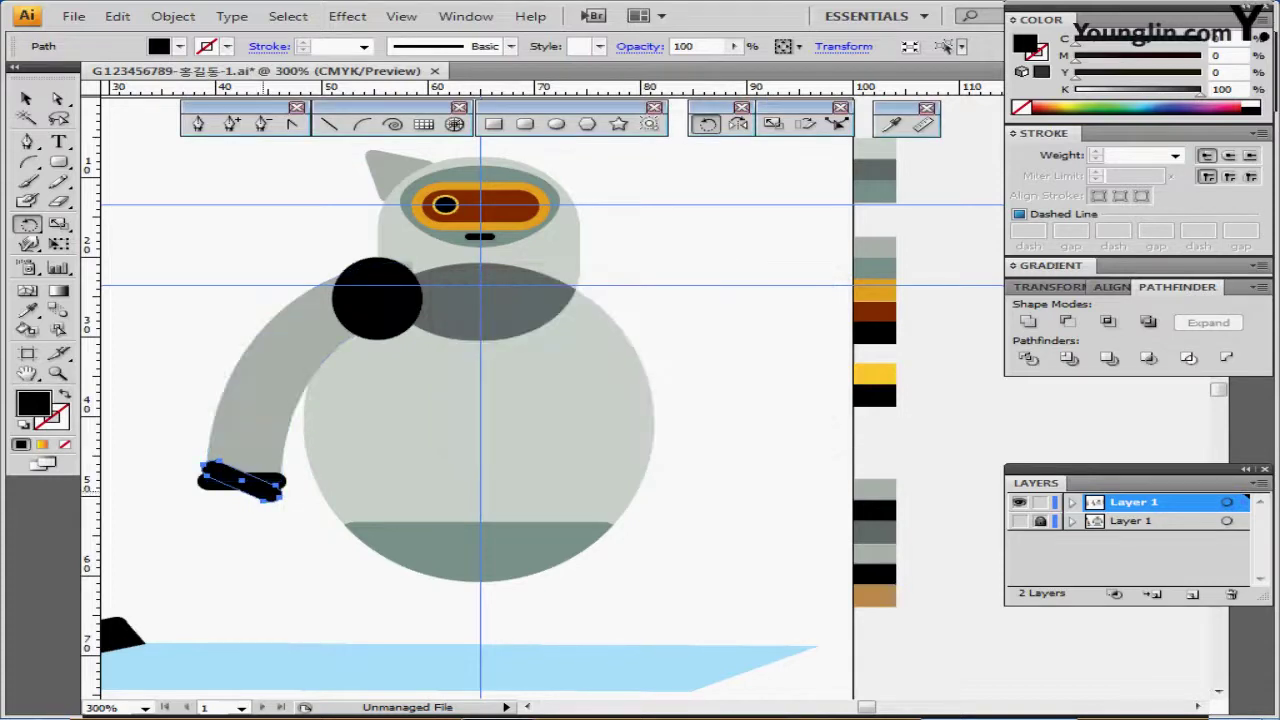
pyautogui.moveTo(268, 488); pyautogui.dragTo(269, 385)
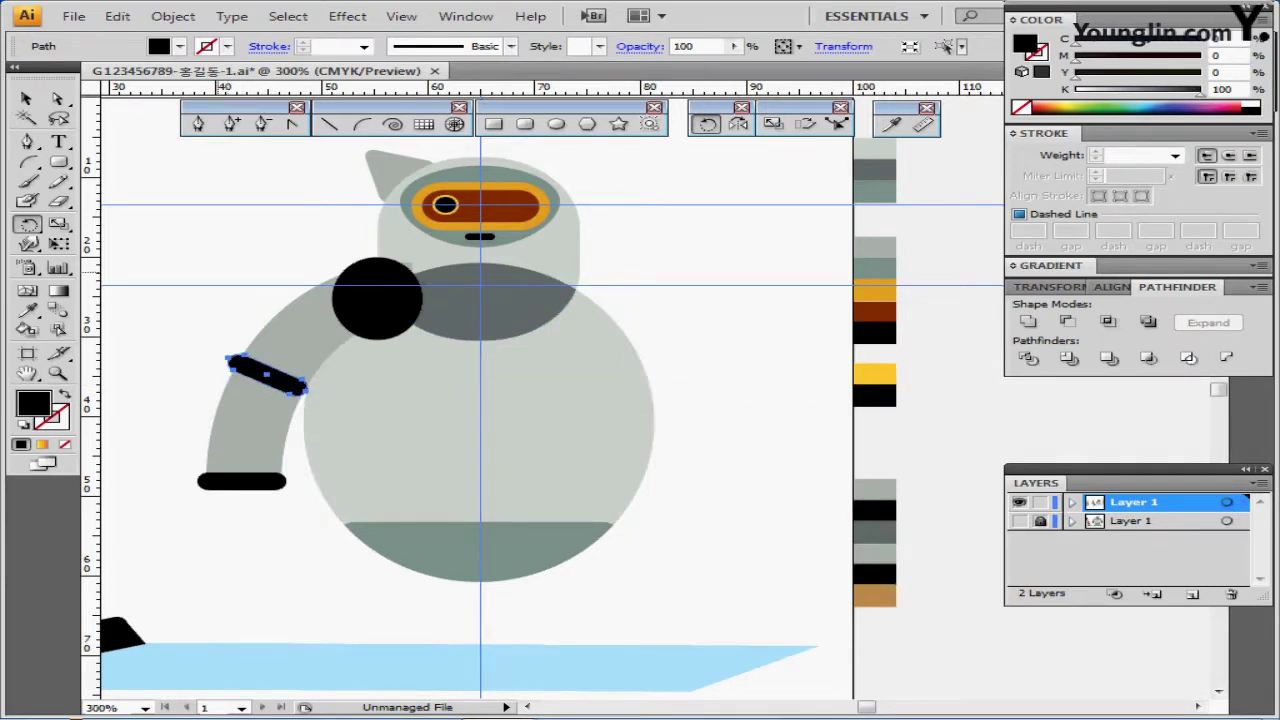
pyautogui.hotkey('ctrl', 'shift', 'a')
pyautogui.moveTo(392, 412); pyautogui.dragTo(387, 360)
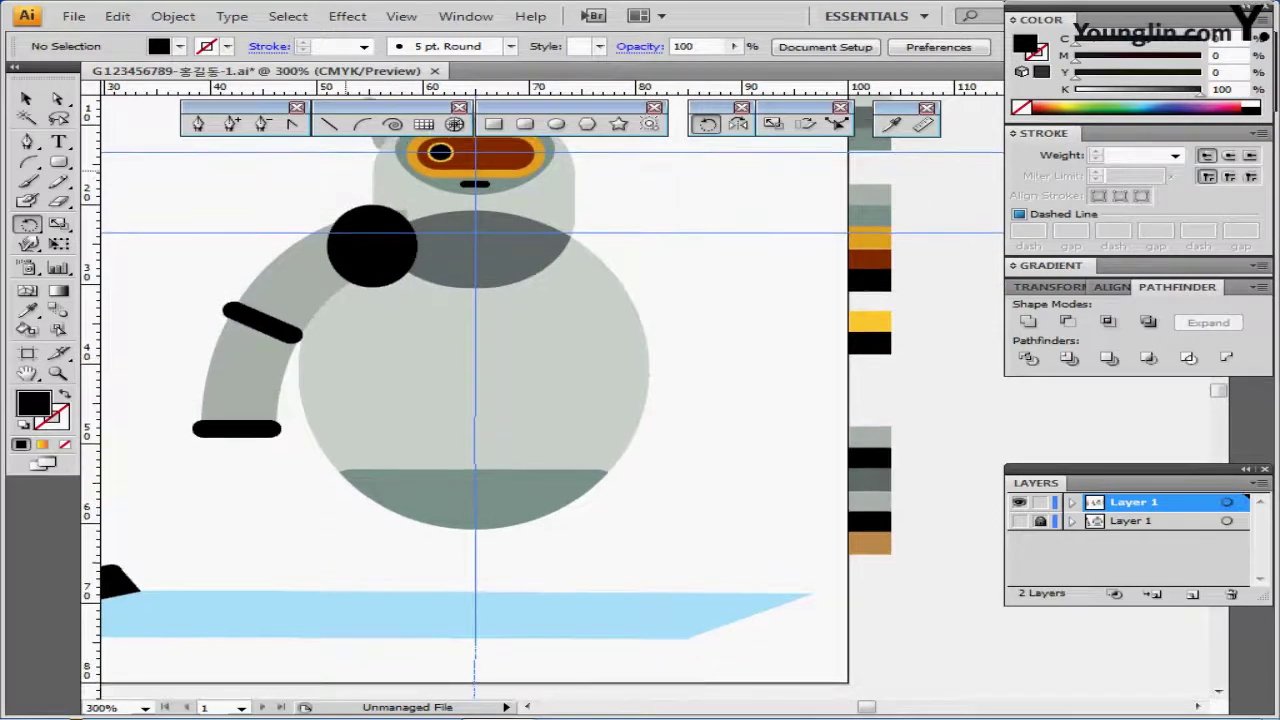
pyautogui.click(557, 123)
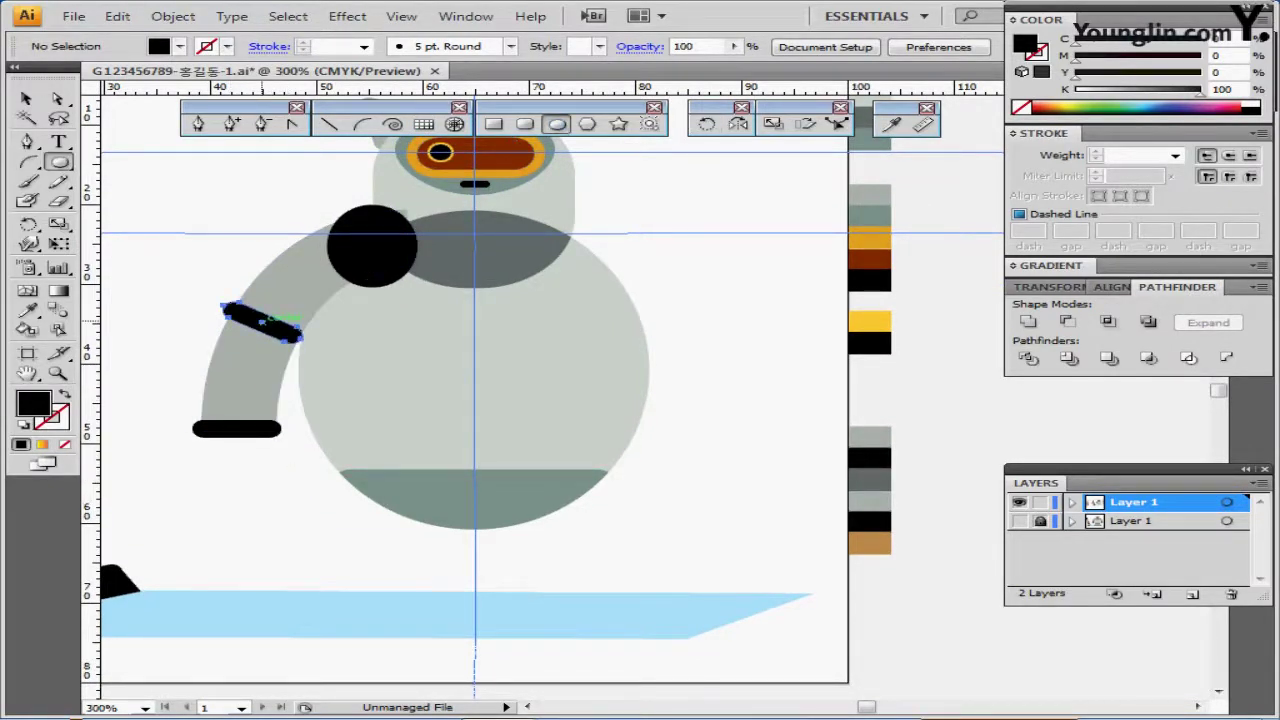
pyautogui.keyDown('ctrl'); pyautogui.click(262, 321); pyautogui.keyUp('ctrl')
pyautogui.press('Right')
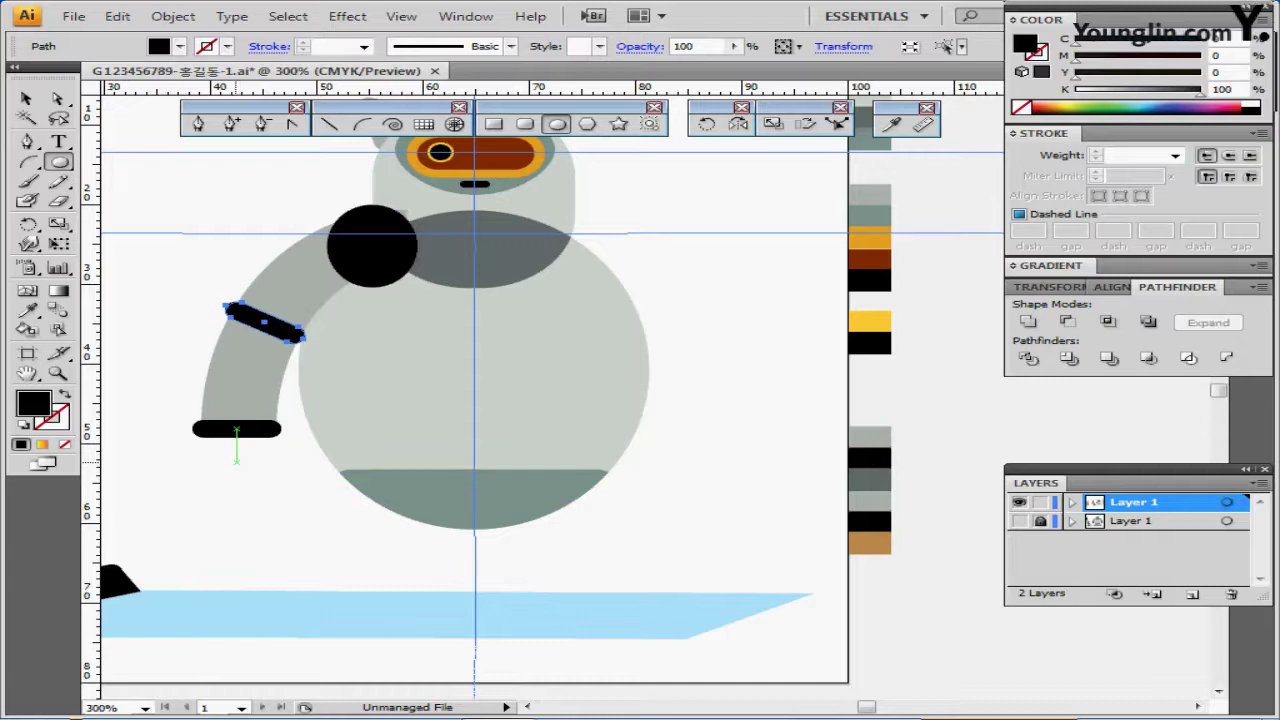
# Draw a circle about 8 mm wide below the wrist bar with no fill and a black 6 pt stroke.
pyautogui.moveTo(236, 462); pyautogui.dragTo(265, 494)
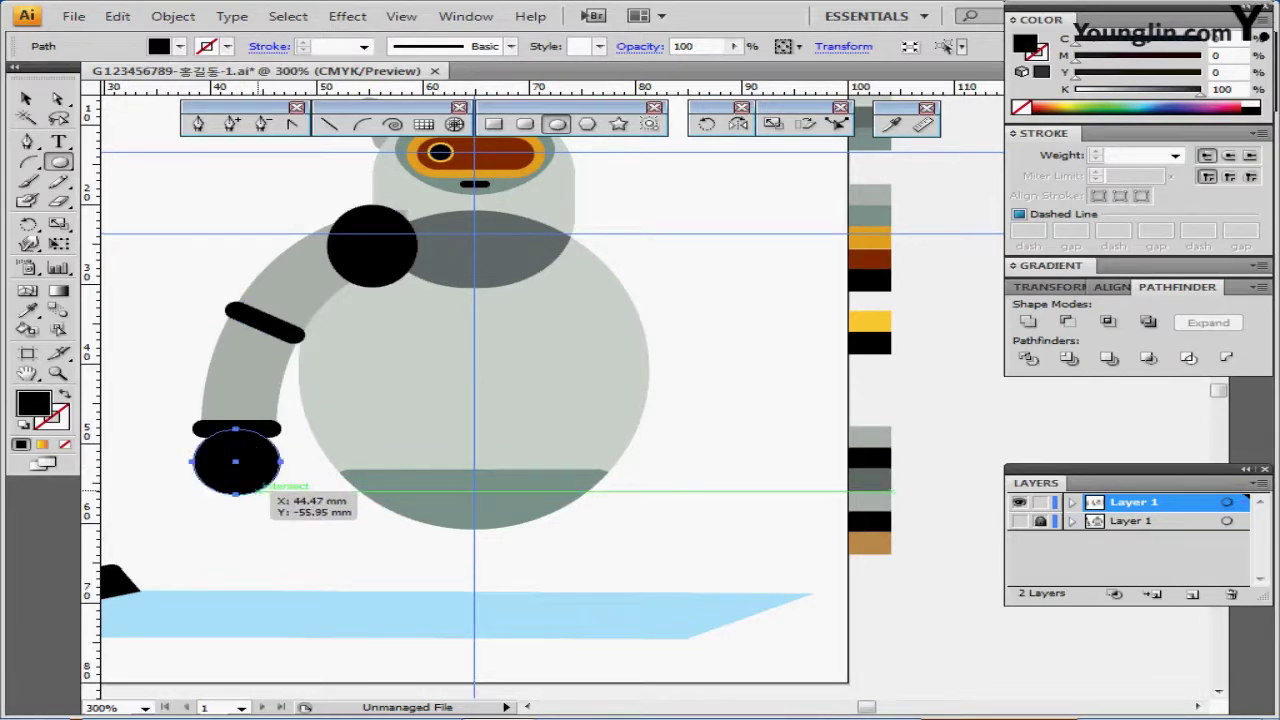
pyautogui.click(64, 394)
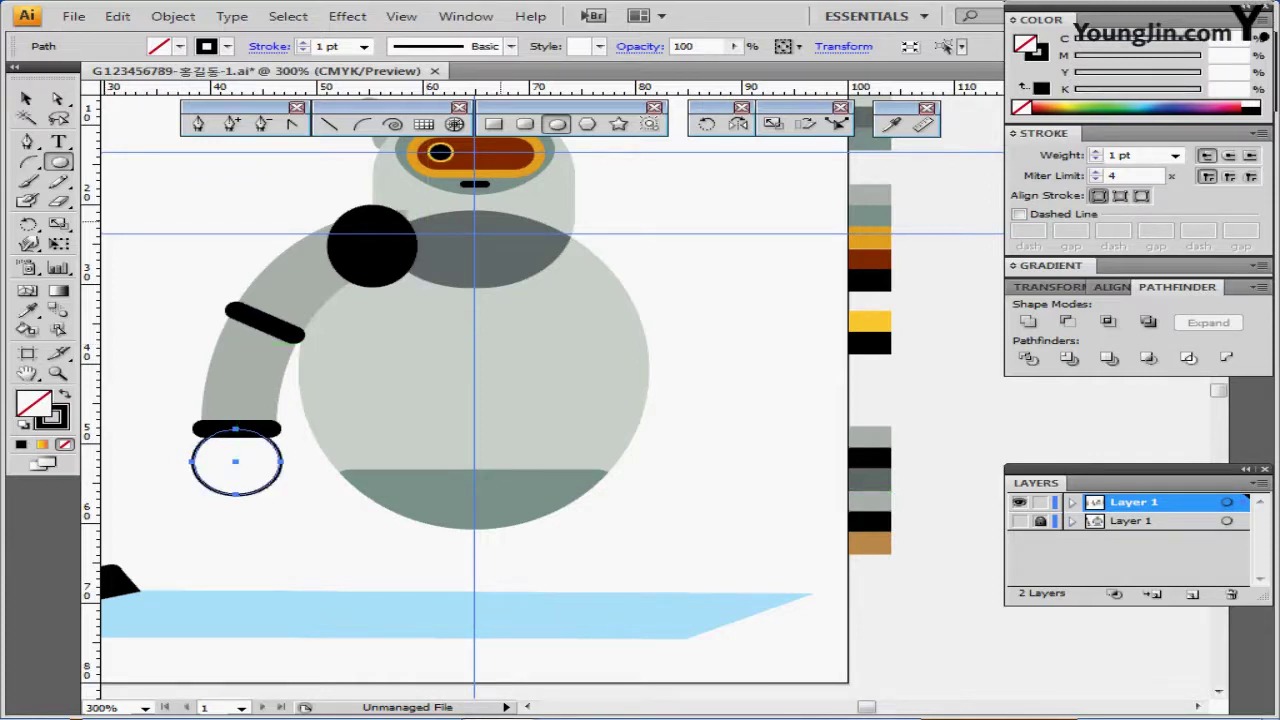
pyautogui.press('x')
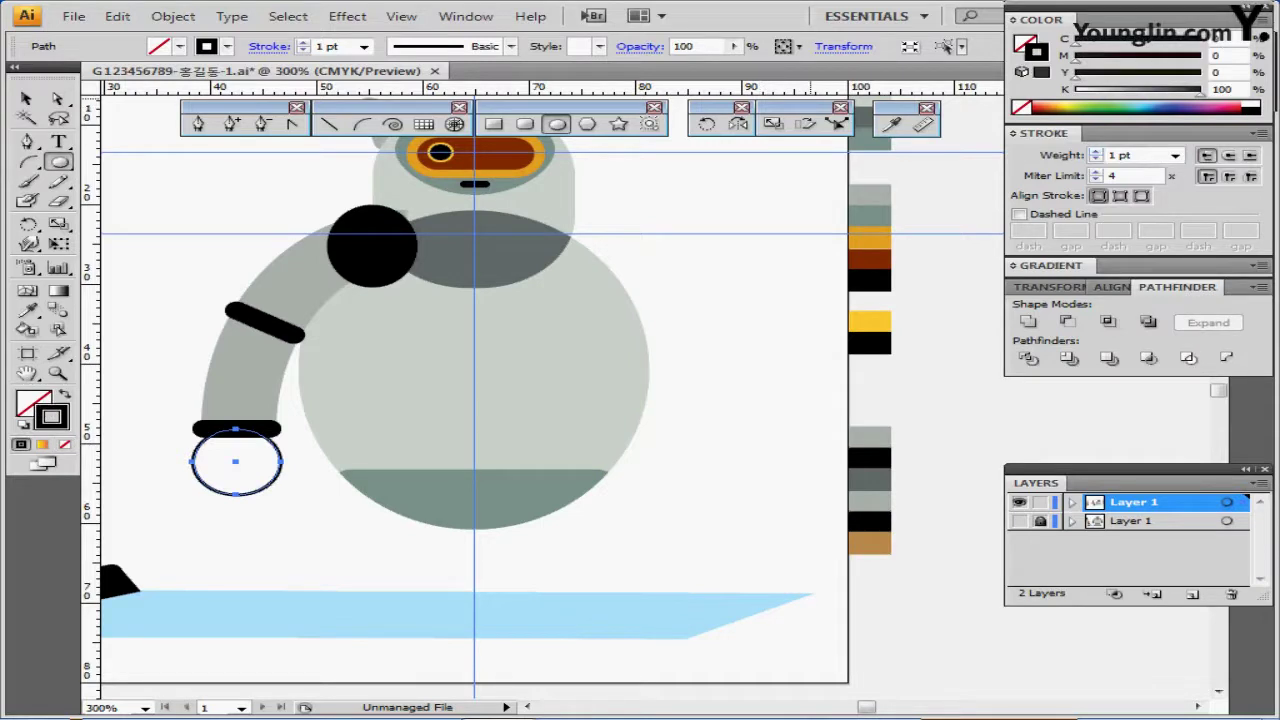
pyautogui.click(1096, 151)
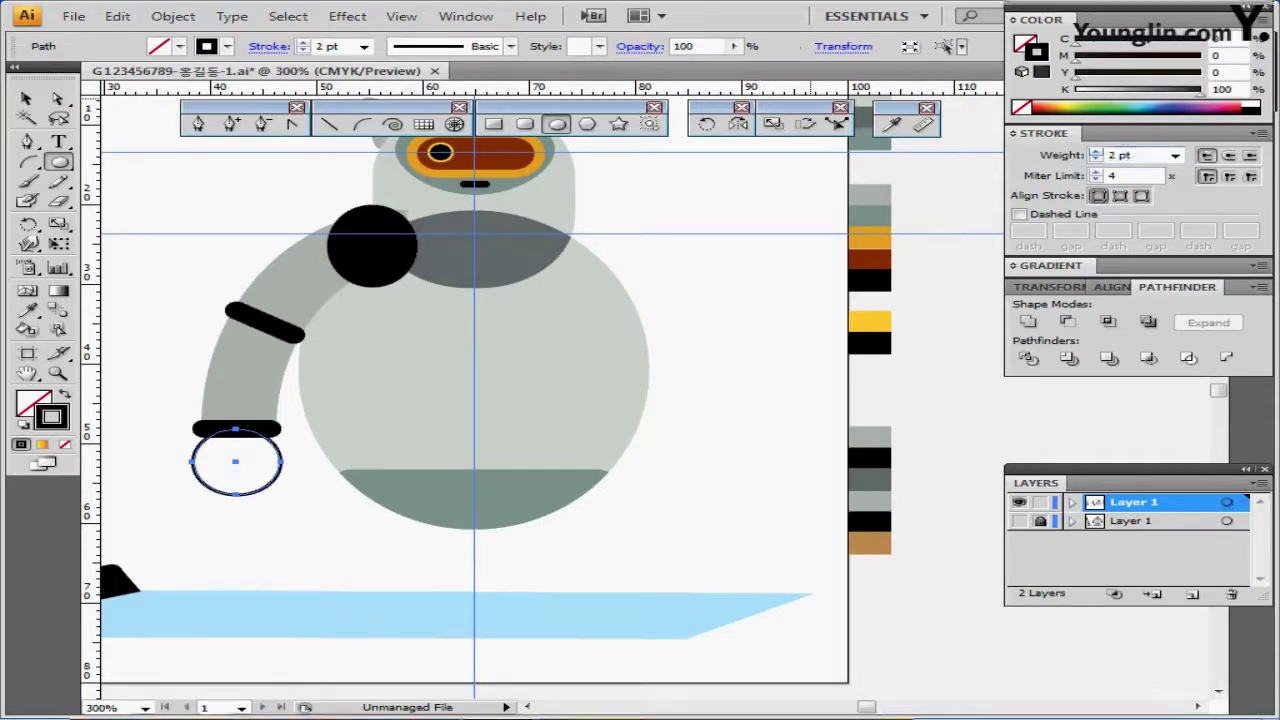
pyautogui.click(1096, 151)
pyautogui.click(1096, 151)
pyautogui.click(1096, 151)
pyautogui.press('Up')
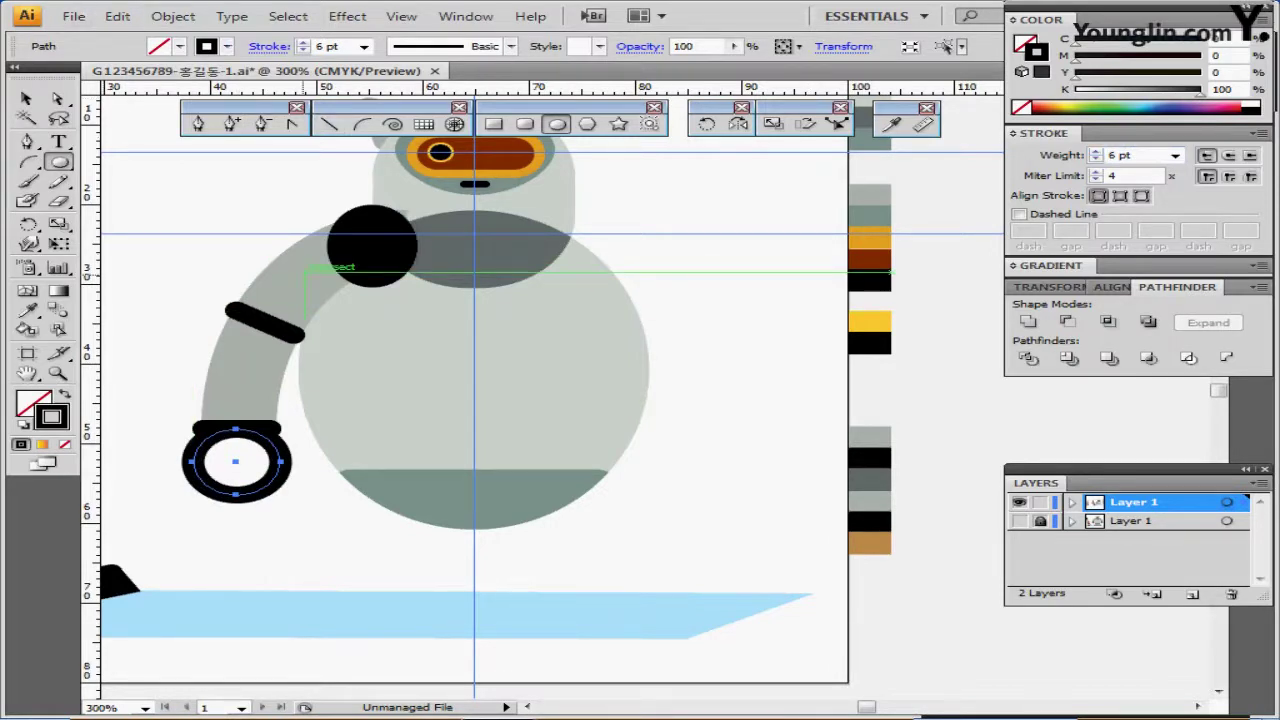
# Shrink the hand ring's path to about 6 mm wide and centre it beneath the wrist bar.
pyautogui.click(27, 98)
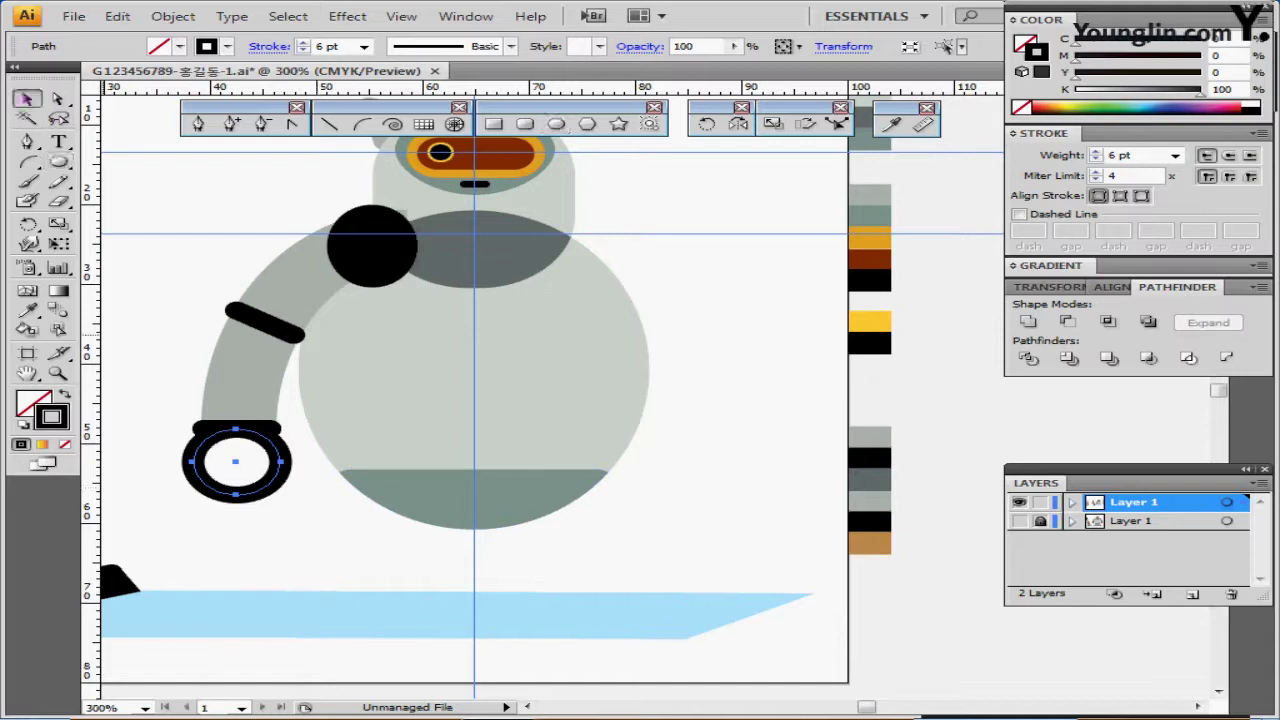
pyautogui.moveTo(191, 494); pyautogui.dragTo(206, 484)
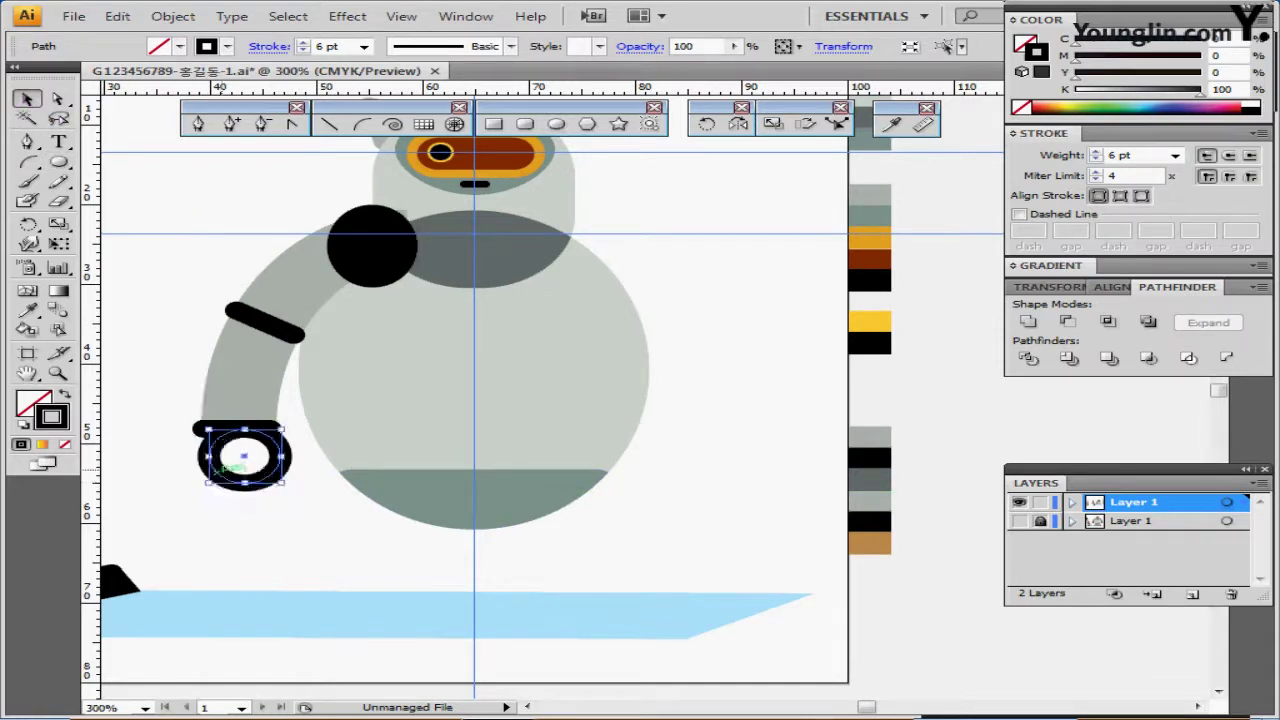
pyautogui.moveTo(282, 466); pyautogui.dragTo(259, 477)
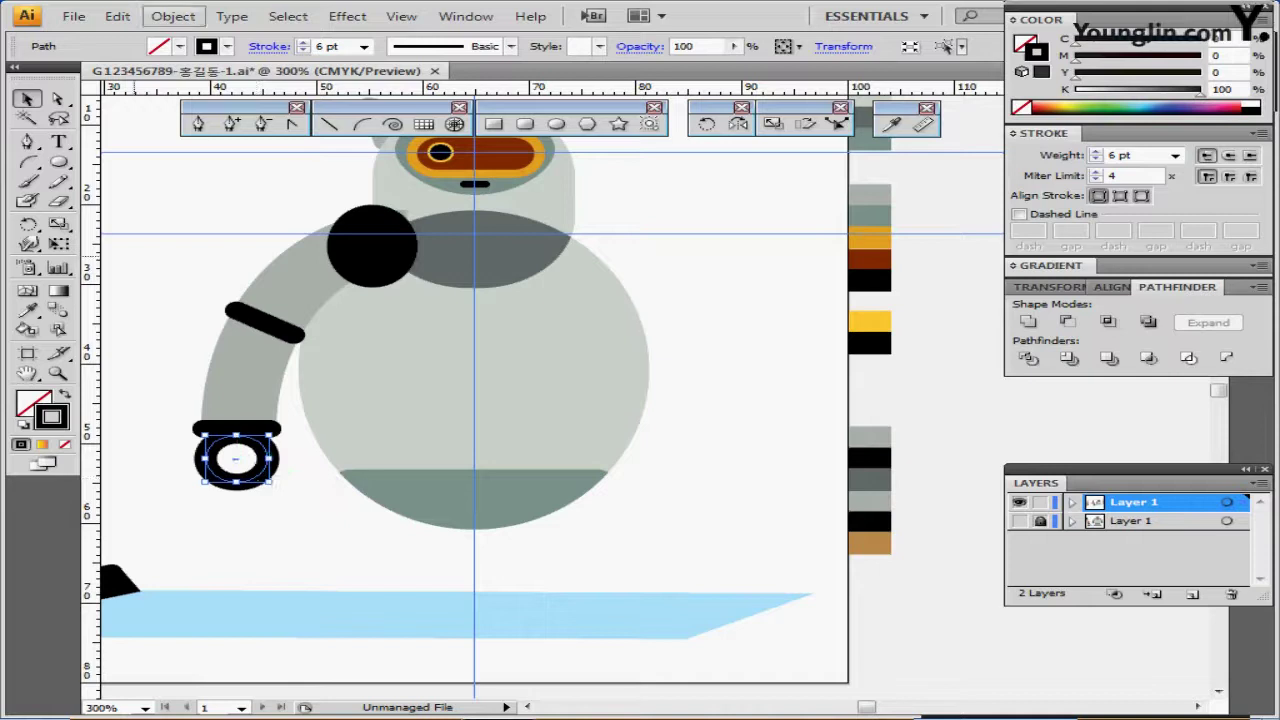
# Convert the hand ring's 6 pt stroke into a filled shape with Outline Stroke.
pyautogui.click(173, 16)
pyautogui.moveTo(300, 378)
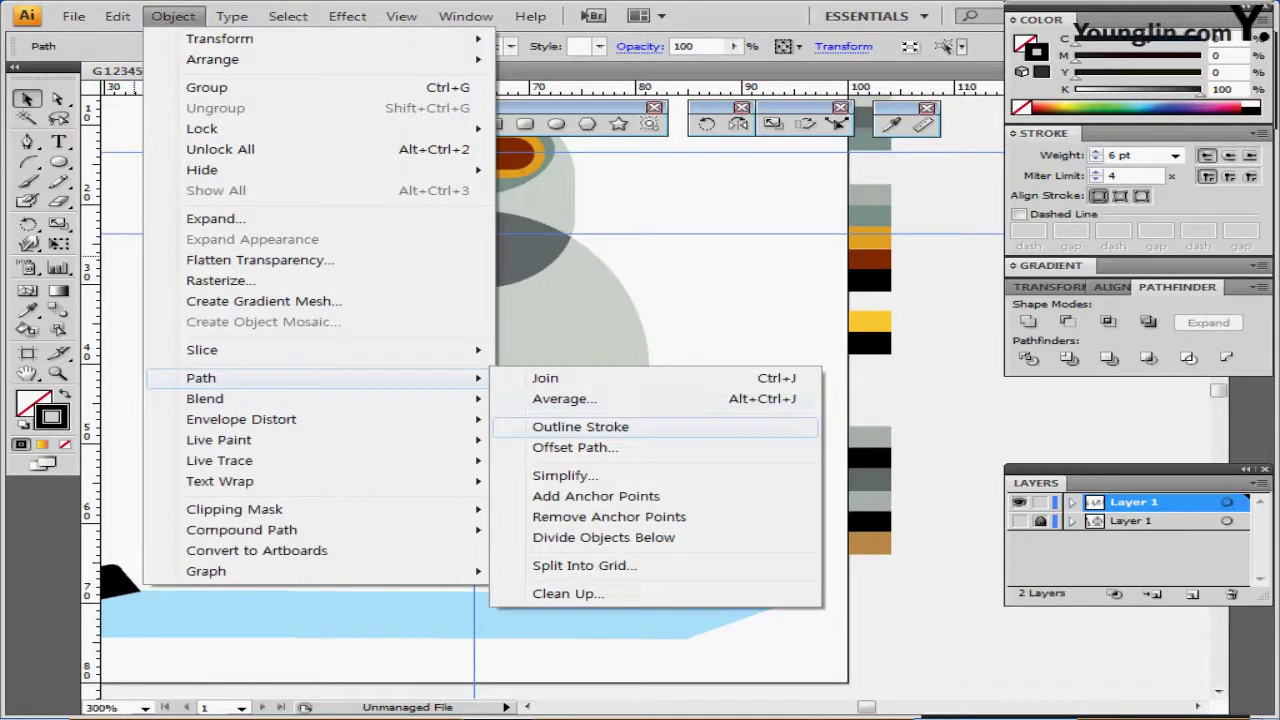
pyautogui.click(590, 427)
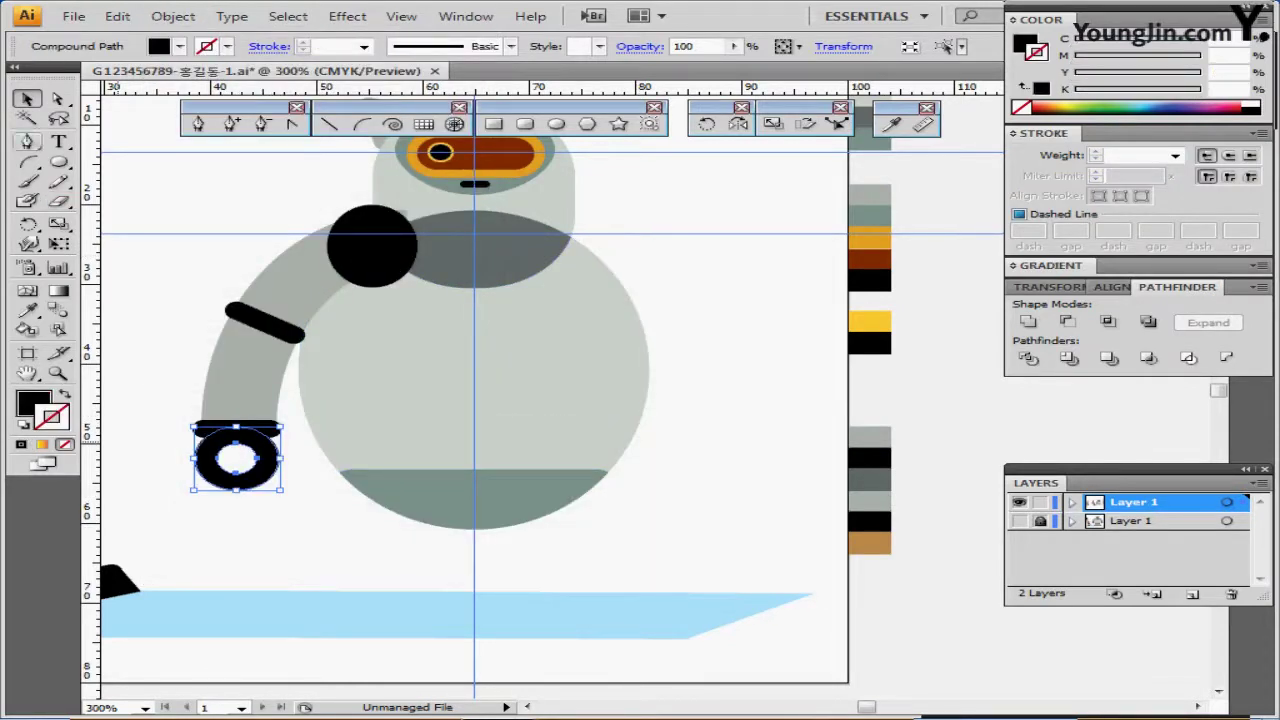
# Draw a yellow-green triangle with the Pen tool from the hand ring's centre, extending over the ring's lower-right part.
pyautogui.click(28, 142)
pyautogui.keyDown('ctrl'); pyautogui.click(264, 514); pyautogui.keyUp('ctrl')
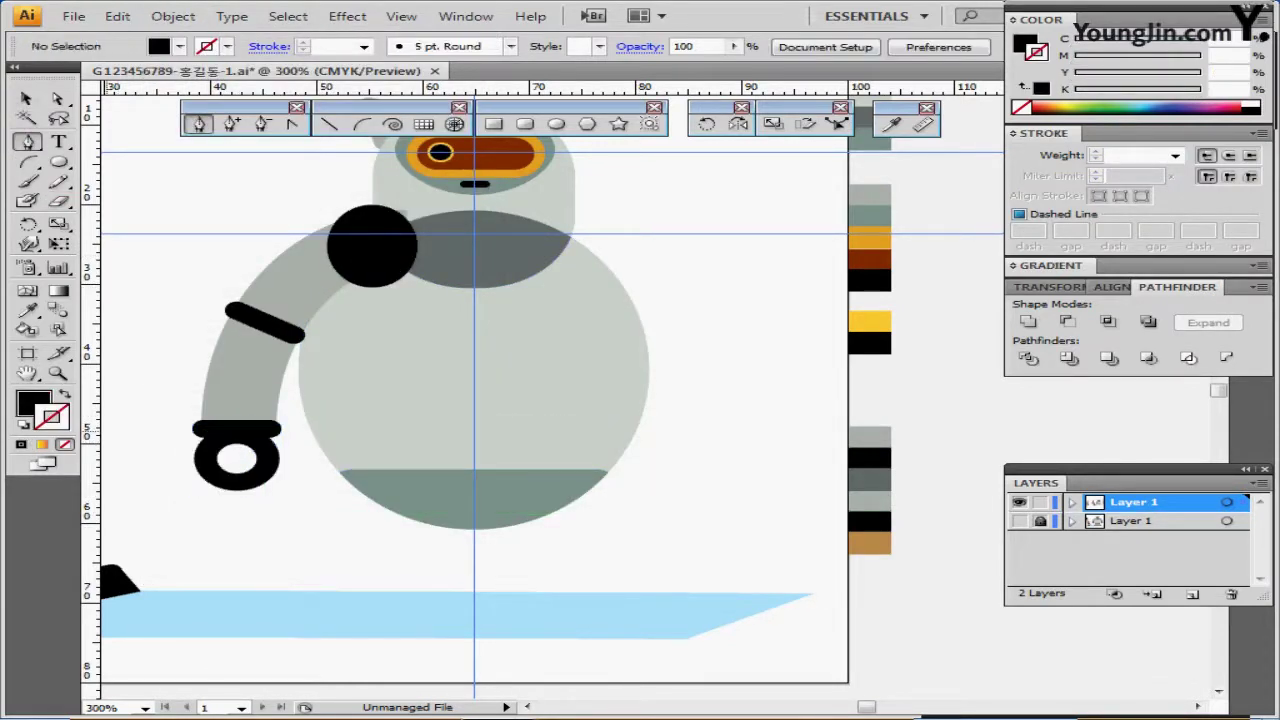
pyautogui.click(30, 401)
pyautogui.click(1074, 107)
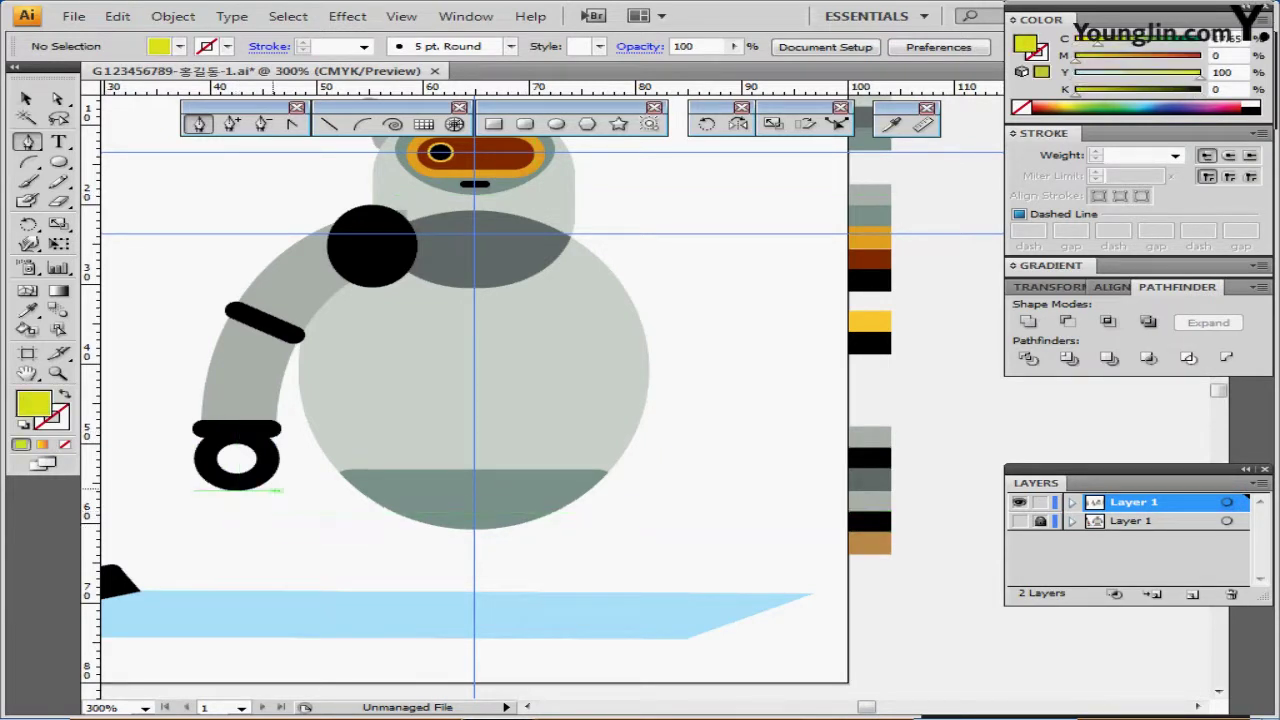
pyautogui.keyDown('ctrl'); pyautogui.click(278, 486); pyautogui.keyUp('ctrl')
pyautogui.moveTo(600, 378); pyautogui.dragTo(404, 437)
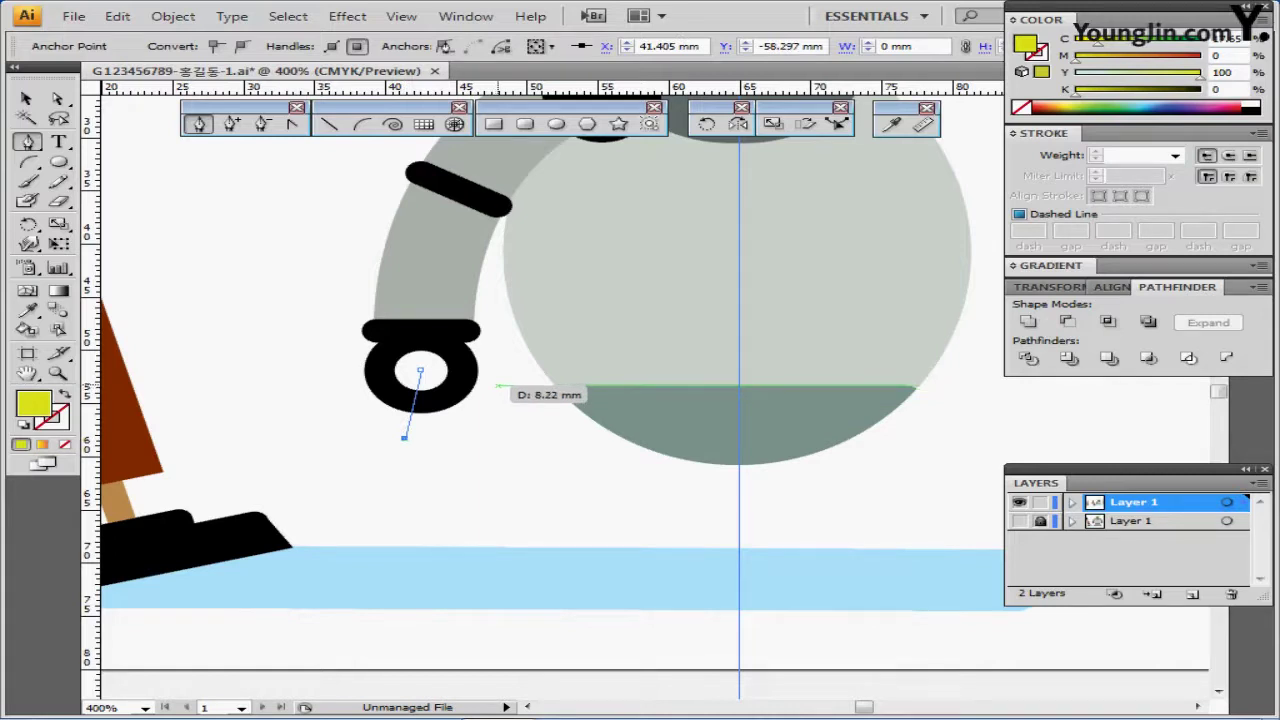
pyautogui.click(496, 386)
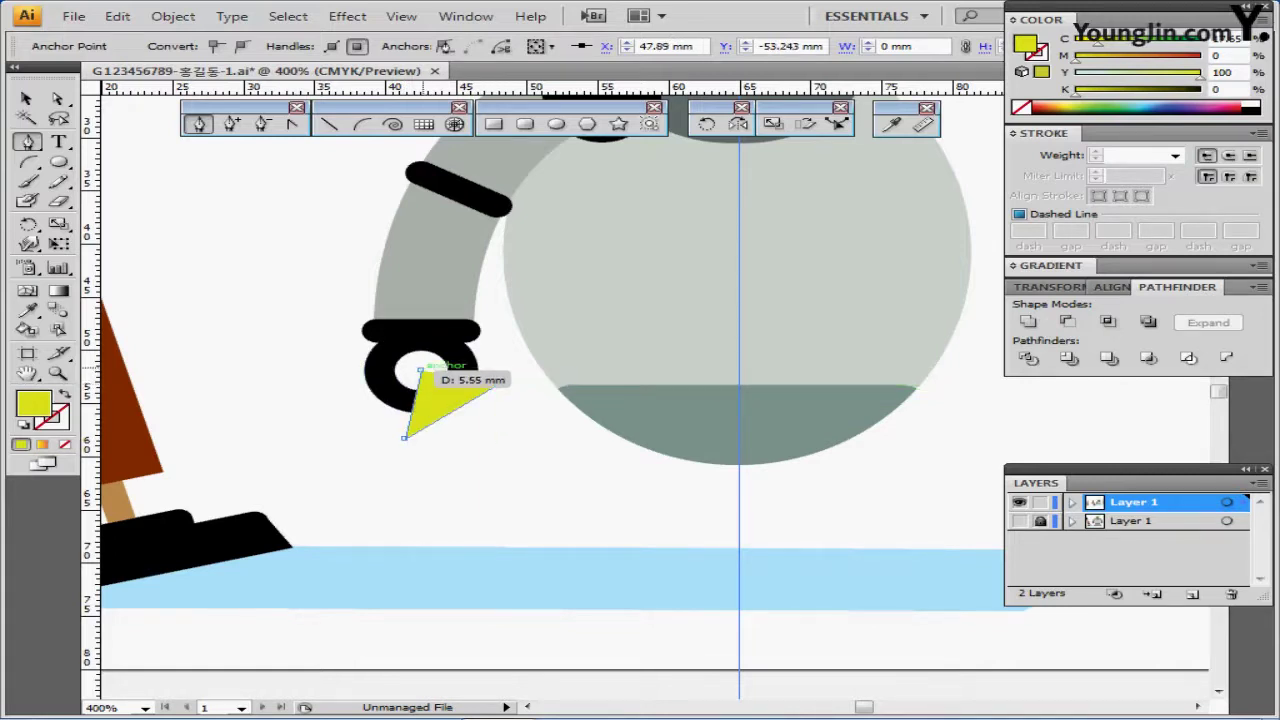
pyautogui.click(419, 370)
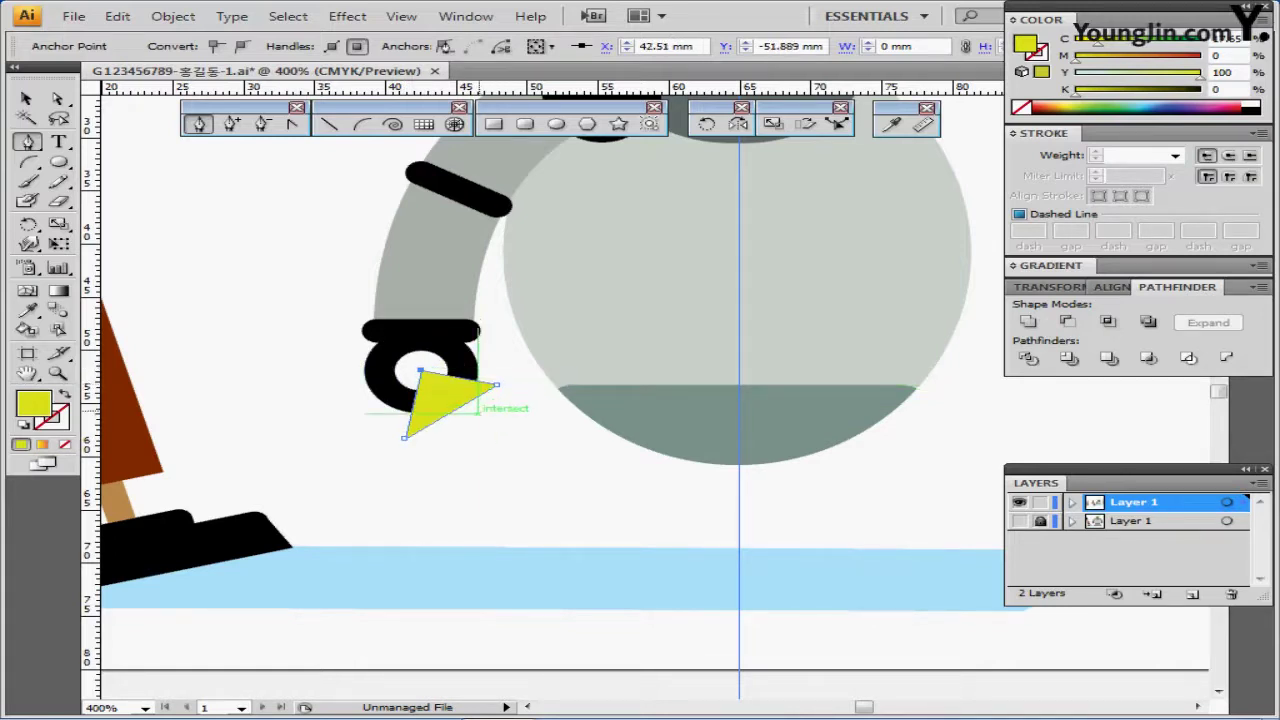
# Subtract the yellow-green triangle from the black hand ring with Minus Front to open the claw.
pyautogui.press('ctrl')
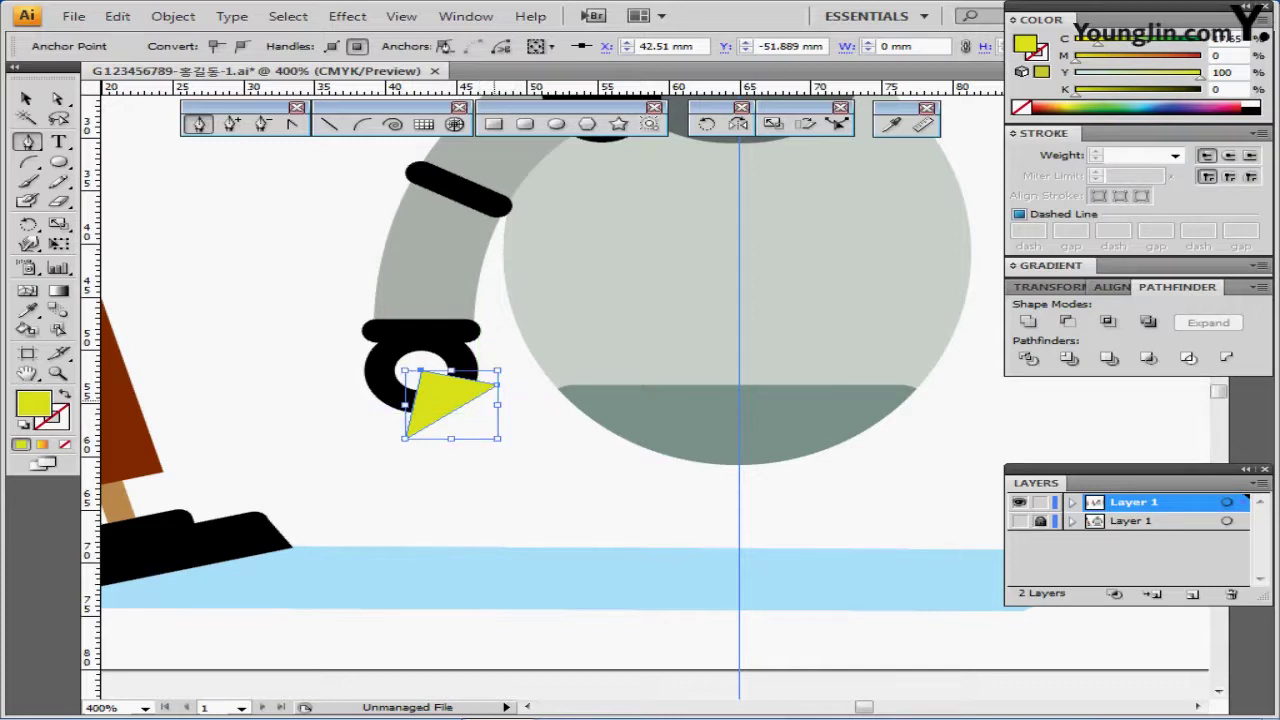
pyautogui.keyDown('ctrl'); pyautogui.keyDown('shift'); pyautogui.click(376, 376); pyautogui.keyUp('shift'); pyautogui.keyUp('ctrl')
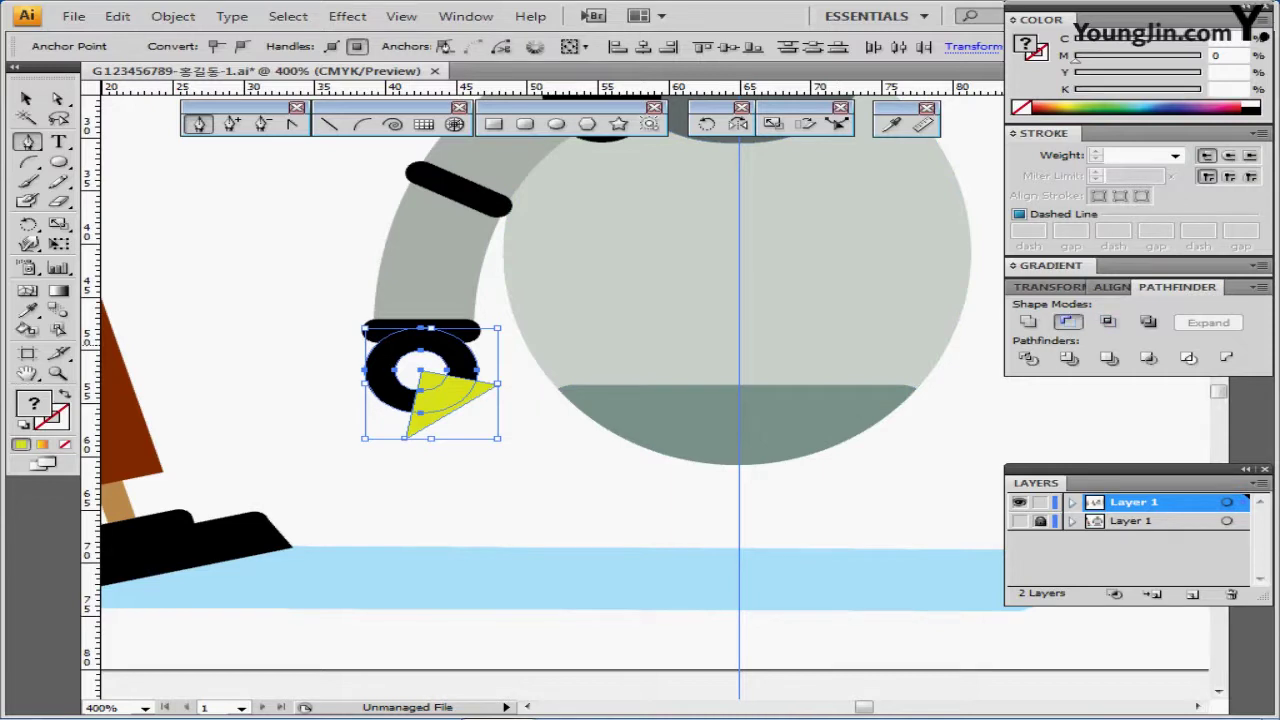
pyautogui.click(1067, 321)
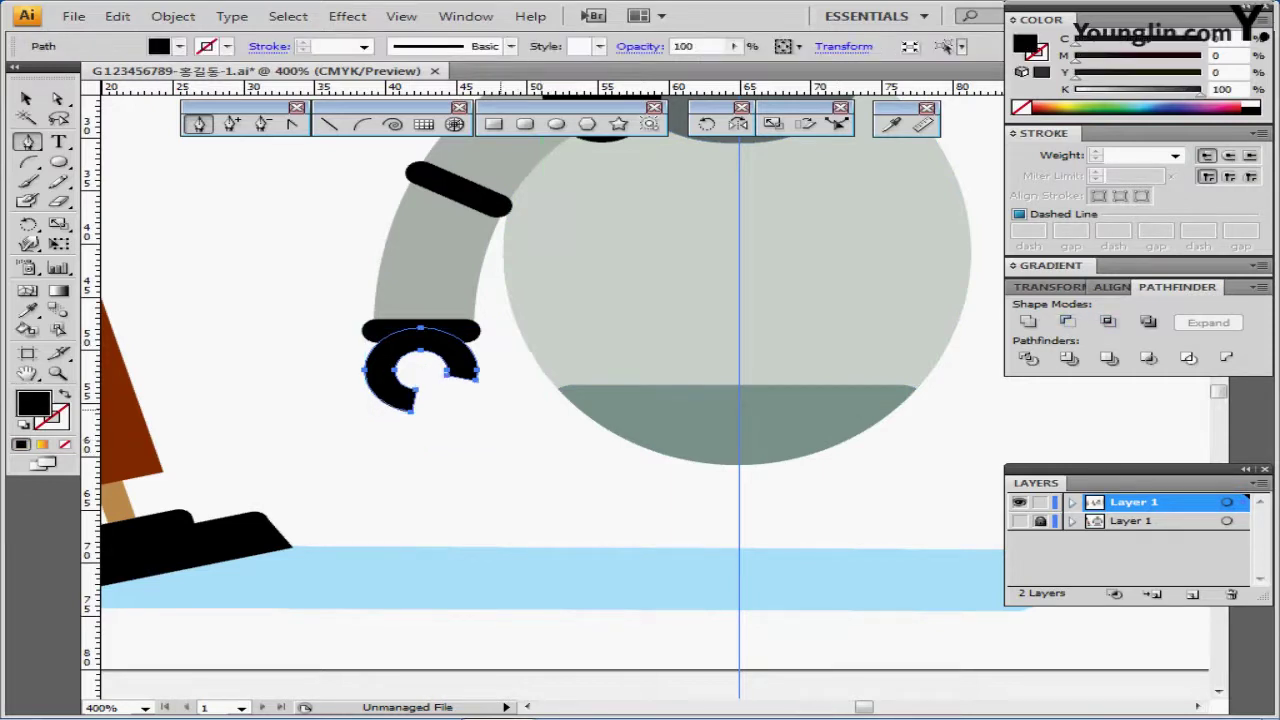
# Select the black shoulder circle, elbow bar, wrist bar and claw hand together.
pyautogui.hotkey('ctrl', '-')
pyautogui.moveTo(477, 357); pyautogui.dragTo(313, 375)
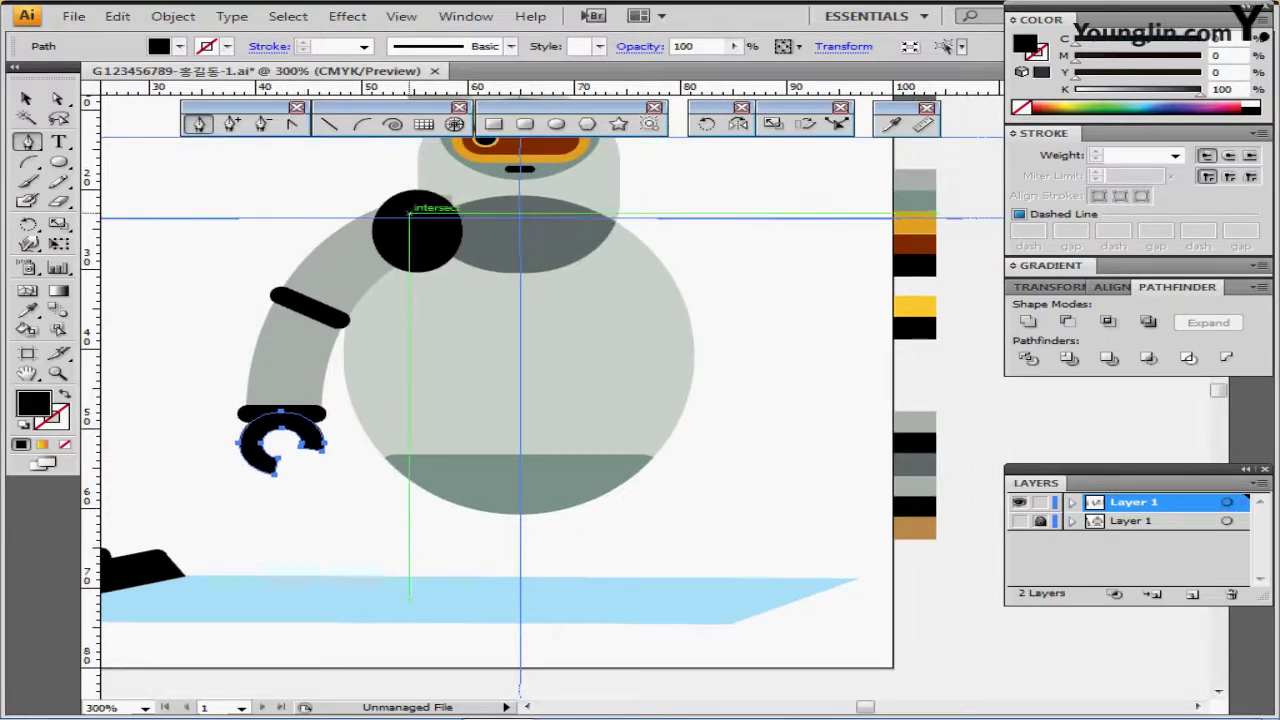
pyautogui.keyDown('ctrl'); pyautogui.click(412, 228); pyautogui.keyUp('ctrl')
pyautogui.keyDown('shift'); pyautogui.click(310, 308); pyautogui.keyUp('shift')
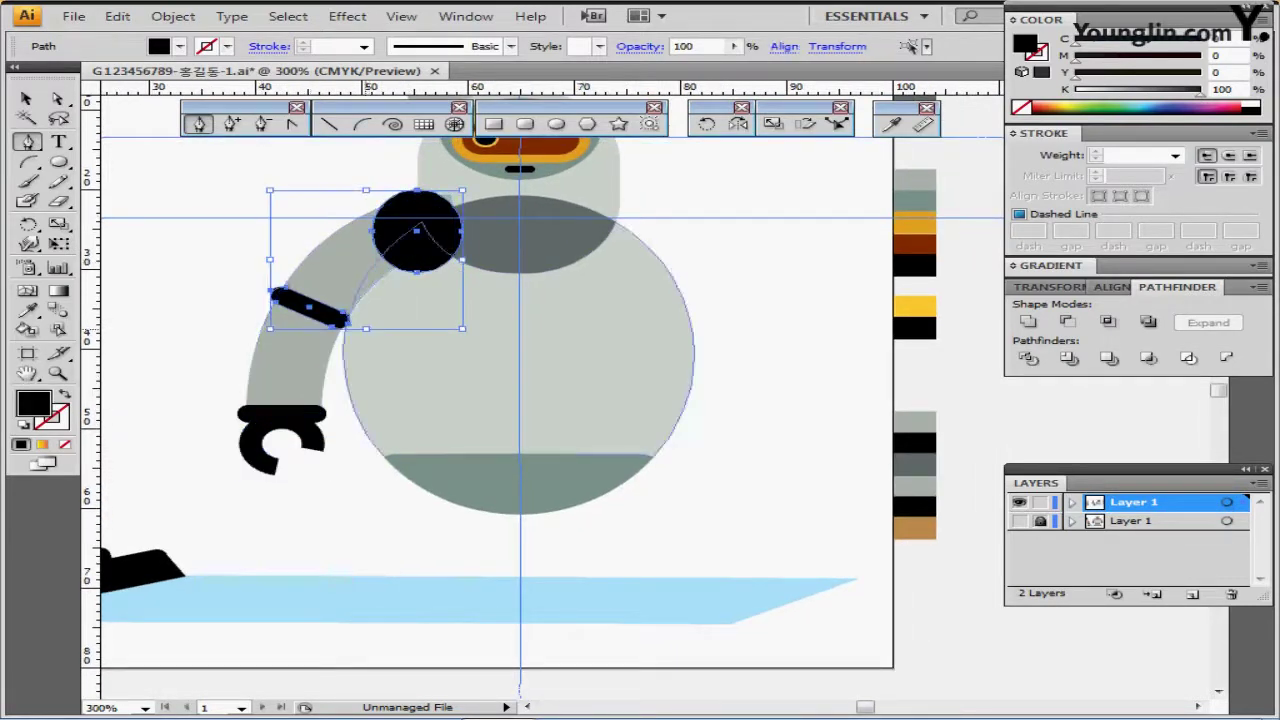
pyautogui.keyDown('shift'); pyautogui.click(282, 412); pyautogui.keyUp('shift')
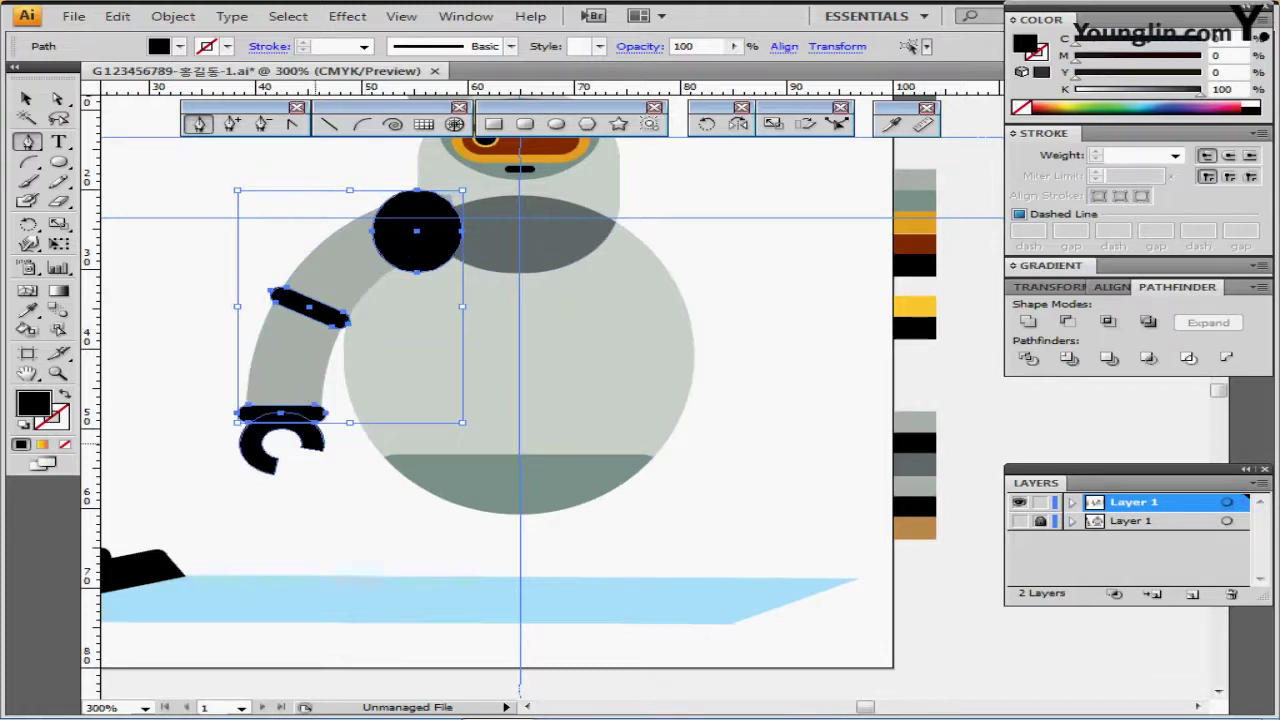
pyautogui.keyDown('ctrl'); pyautogui.keyDown('shift'); pyautogui.click(315, 441); pyautogui.keyUp('shift'); pyautogui.keyUp('ctrl')
# Try to send only the black joints and claw hand to the back.
pyautogui.moveTo(304, 296); pyautogui.dragTo(339, 307)
pyautogui.rightClick(337, 308)
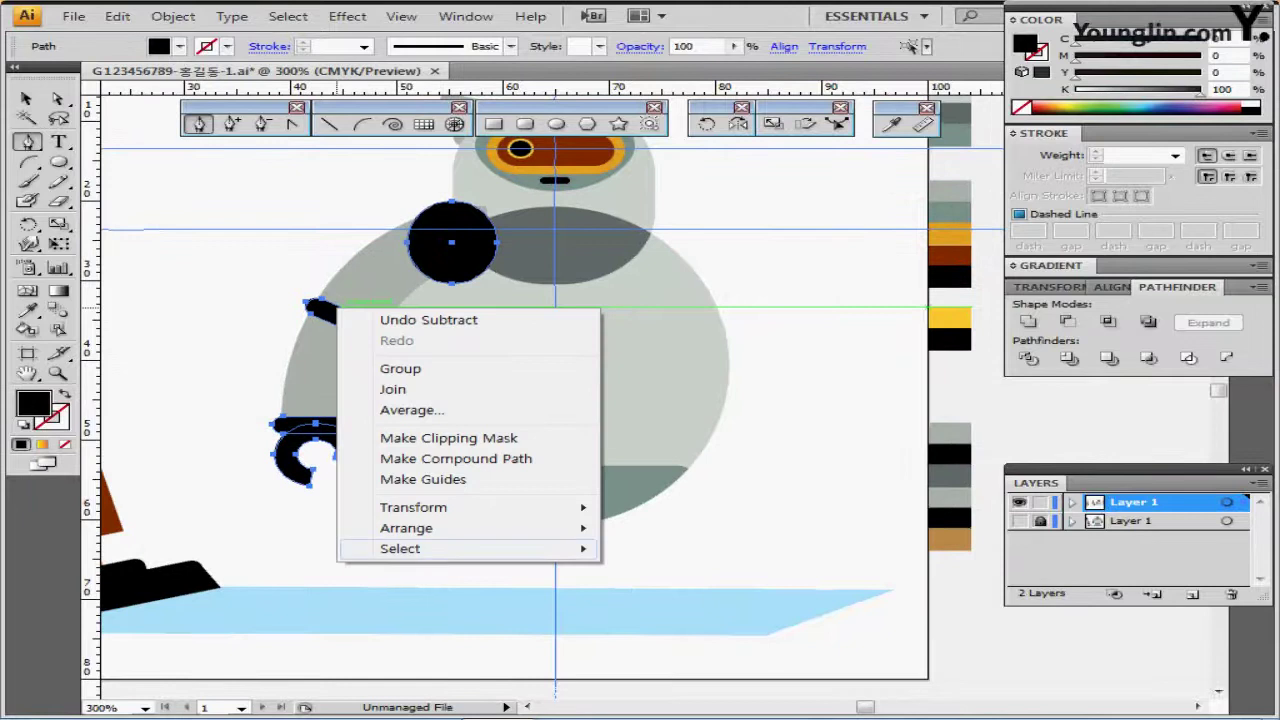
pyautogui.moveTo(406, 527)
pyautogui.click(682, 590)
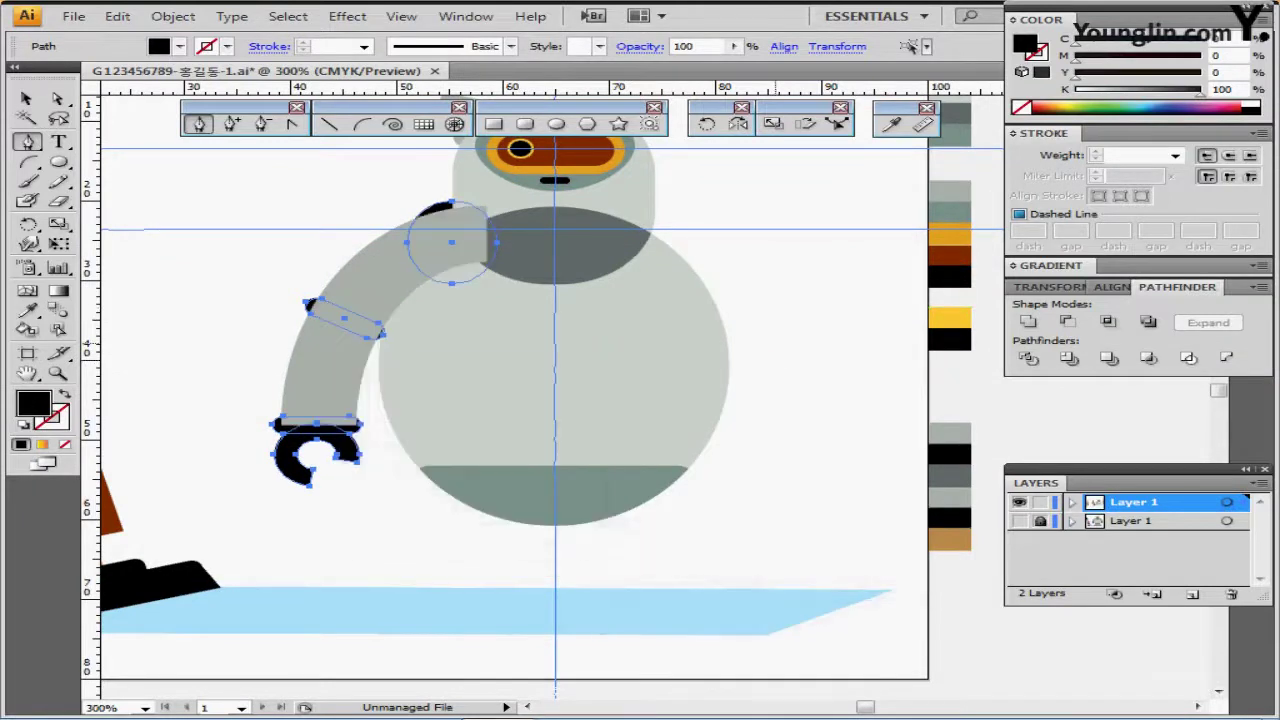
pyautogui.hotkey('ctrl', 'z')
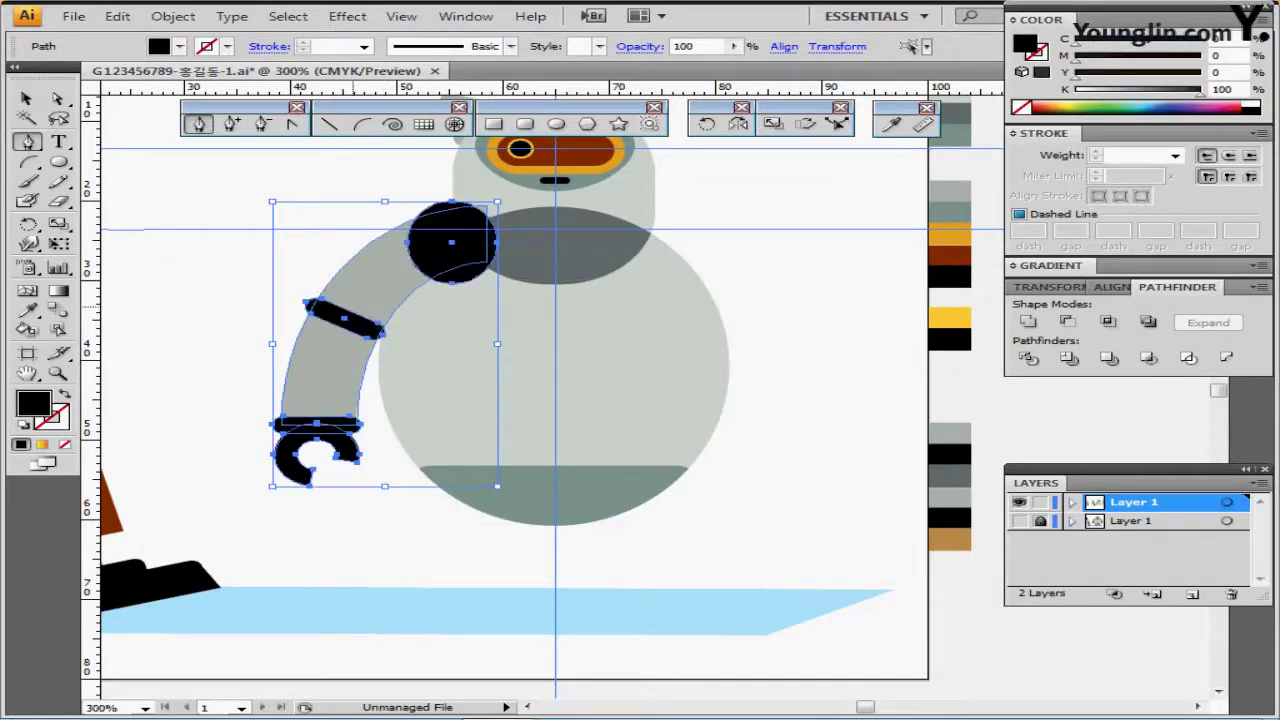
# Add the grey arm to the selected joints and claw, and send the whole arm to the back behind the body.
pyautogui.rightClick(325, 360)
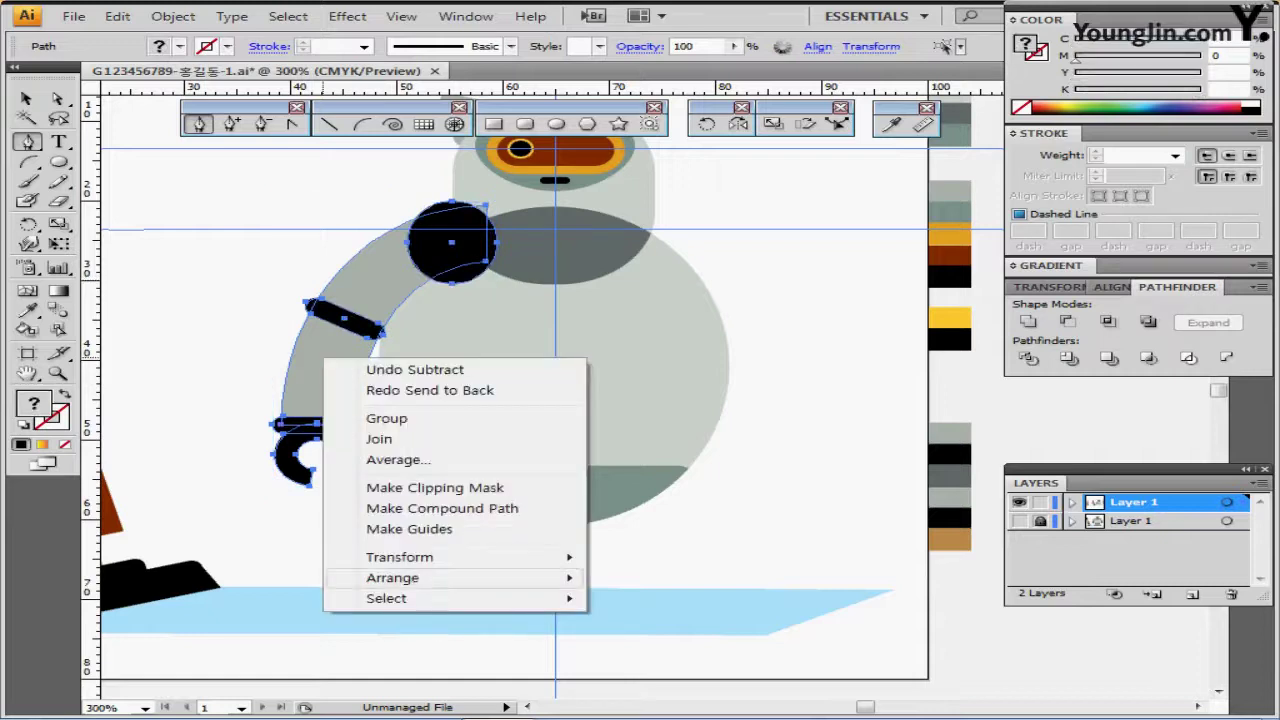
pyautogui.moveTo(400, 577)
pyautogui.click(660, 640)
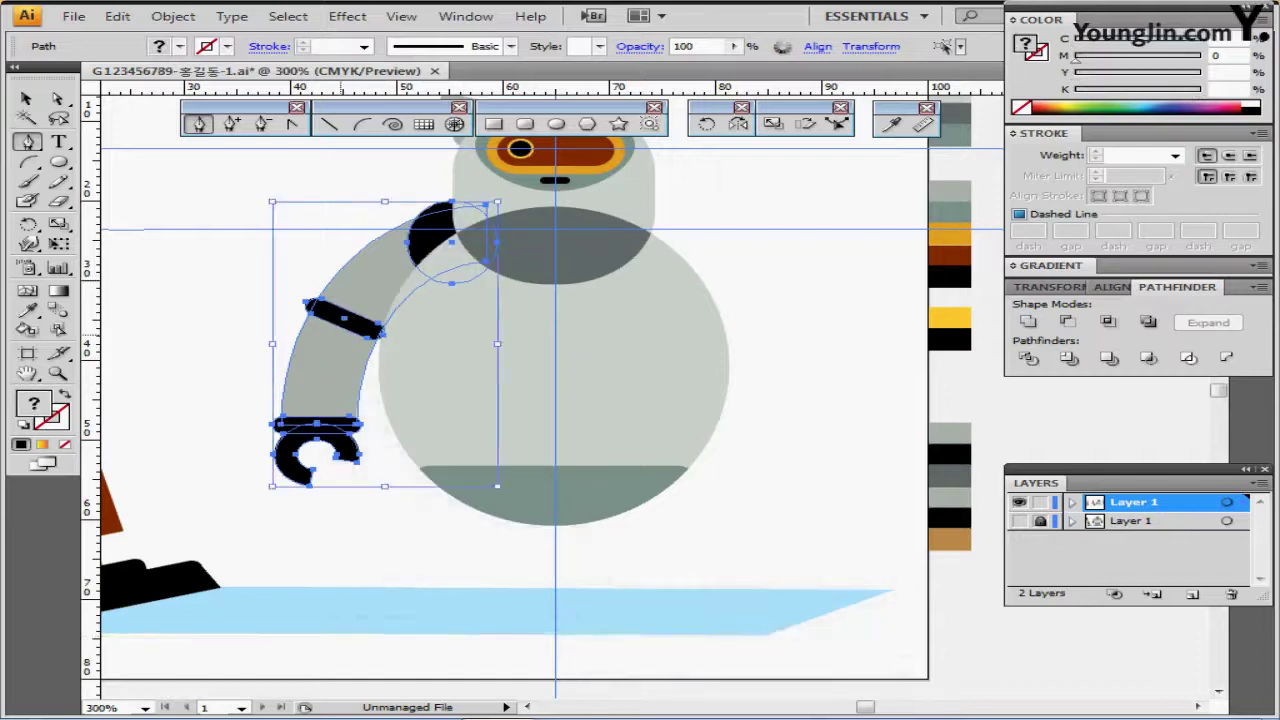
# Shift the whole arm slightly outward and down, and fine-tune the black shoulder circle's position against the body.
pyautogui.moveTo(344, 318)
pyautogui.mouseDown()
pyautogui.moveTo(322, 325)
pyautogui.moveTo(325, 341)
pyautogui.moveTo(351, 339)
pyautogui.mouseUp()
pyautogui.hotkey('ctrl', 'shift', 'a')
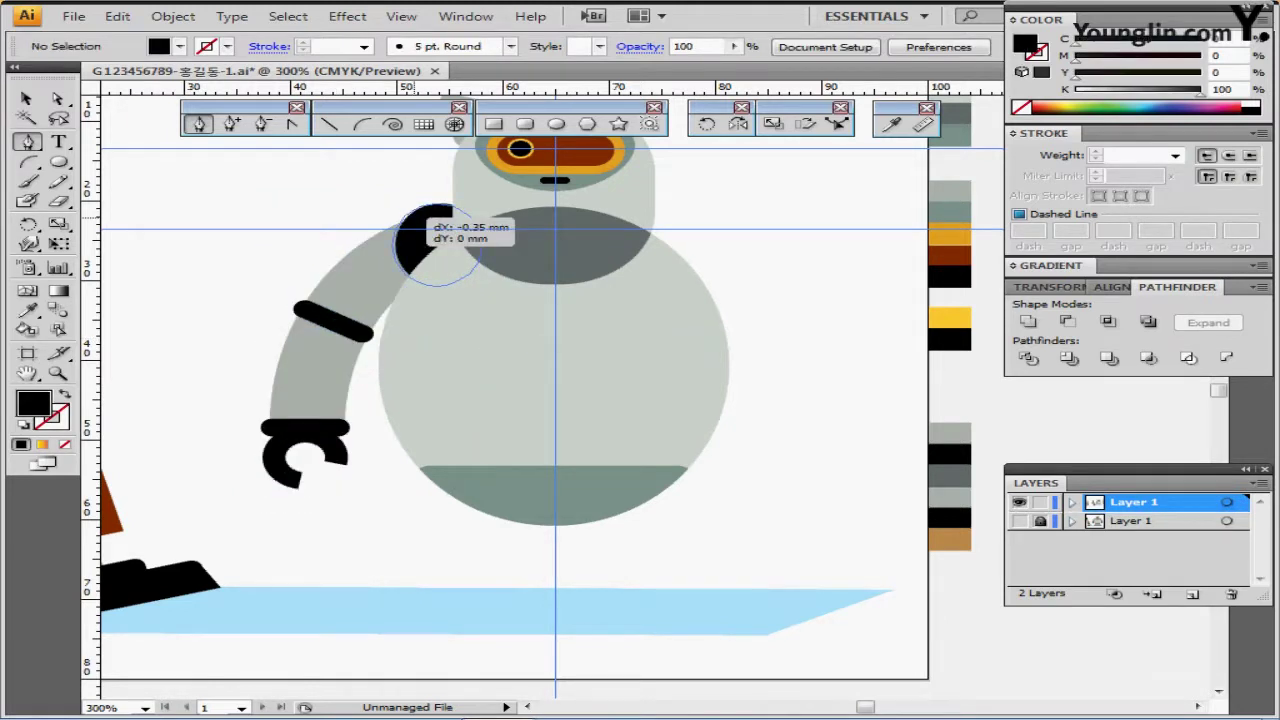
pyautogui.click(425, 220)
pyautogui.hotkey('ctrl', 'shift', 'a')
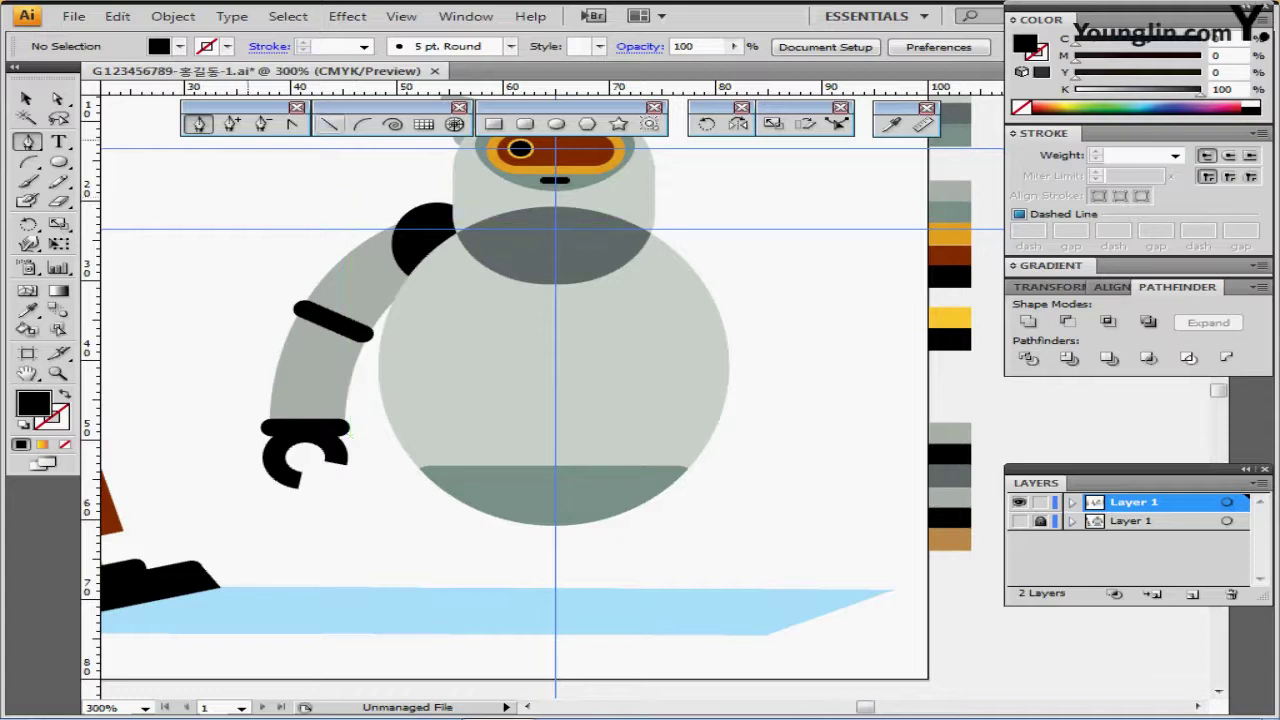
# Show the reference layer to examine the robot's legs and feet against the drawing, and hide it again.
pyautogui.click(329, 123)
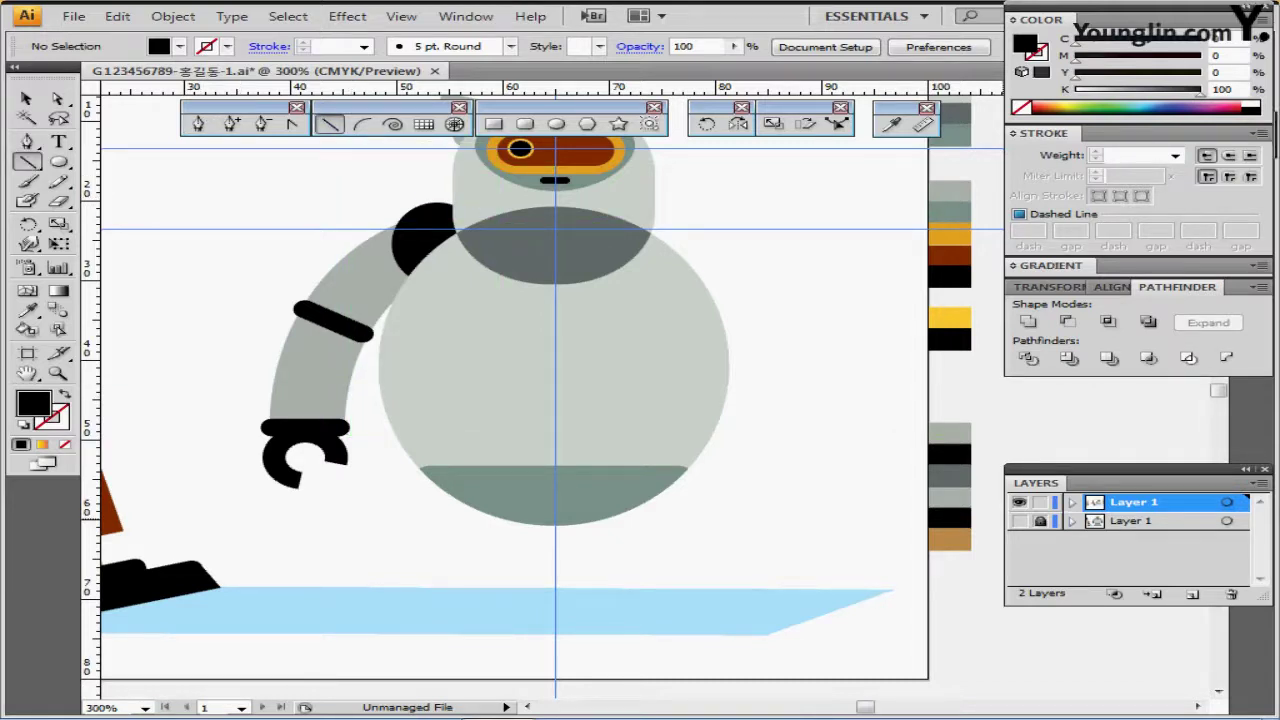
pyautogui.click(1019, 521)
pyautogui.moveTo(410, 585); pyautogui.dragTo(470, 557)
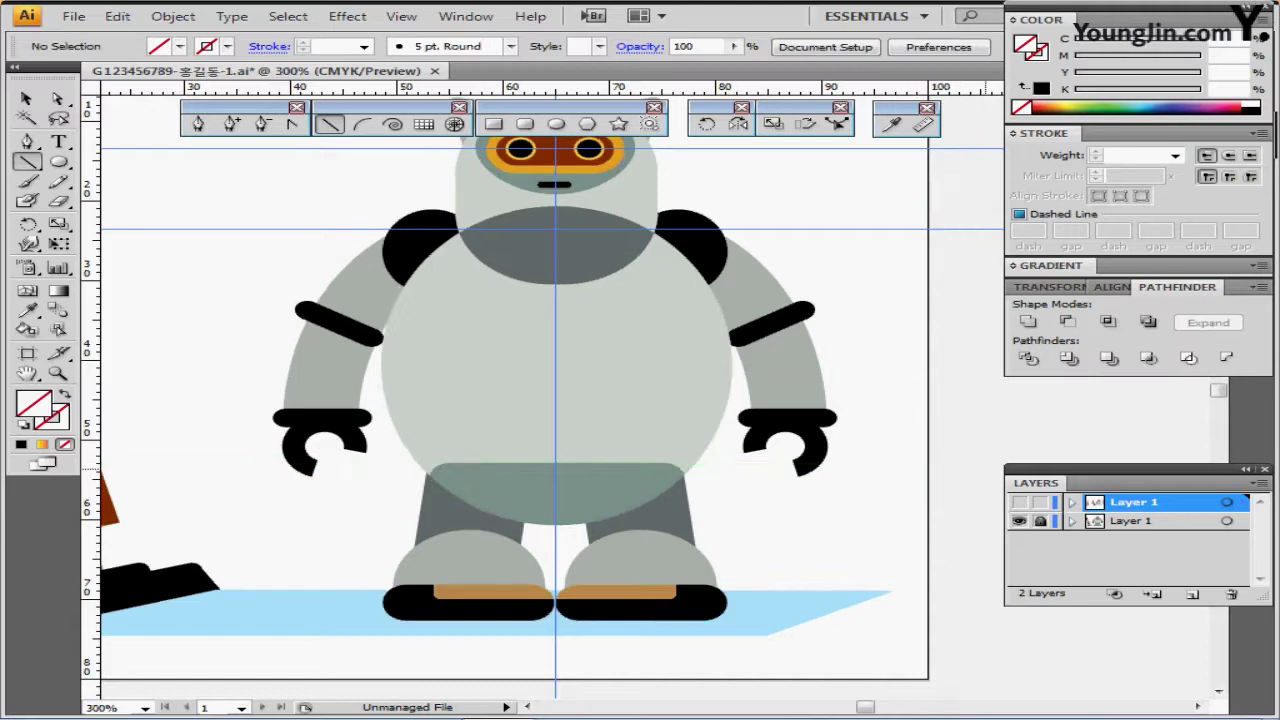
pyautogui.click(1019, 502)
pyautogui.hotkey('ctrl', 'y')
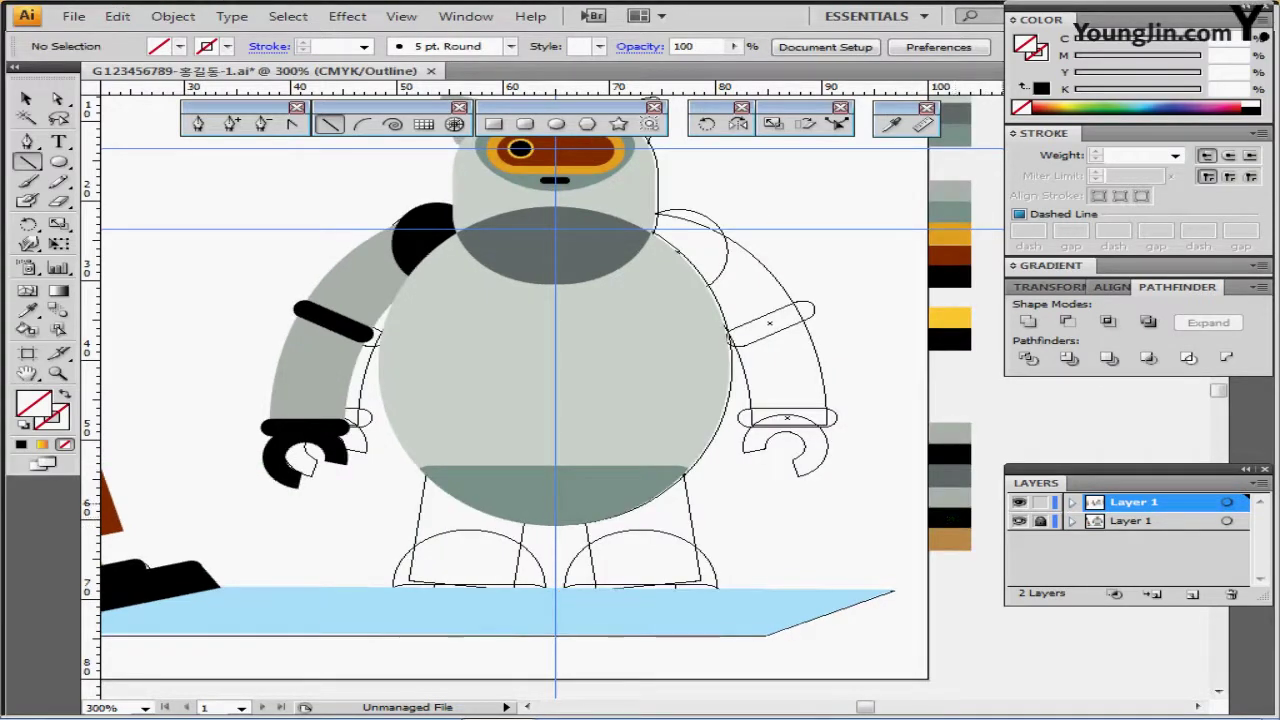
pyautogui.keyDown('ctrl'); pyautogui.click(1019, 521); pyautogui.keyUp('ctrl')
pyautogui.click(1019, 521)
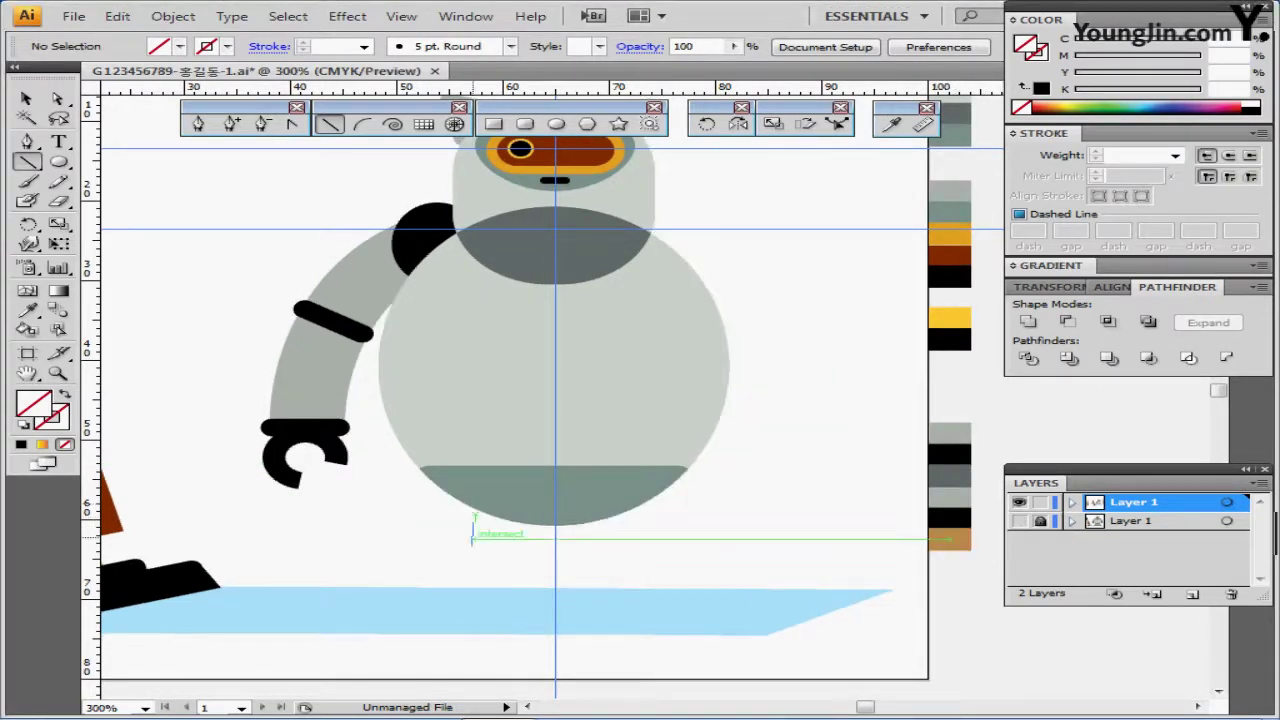
# Draw a slightly slanted line from the body's green lower section down to the floor as the left leg.
pyautogui.moveTo(474, 556); pyautogui.dragTo(372, 514)
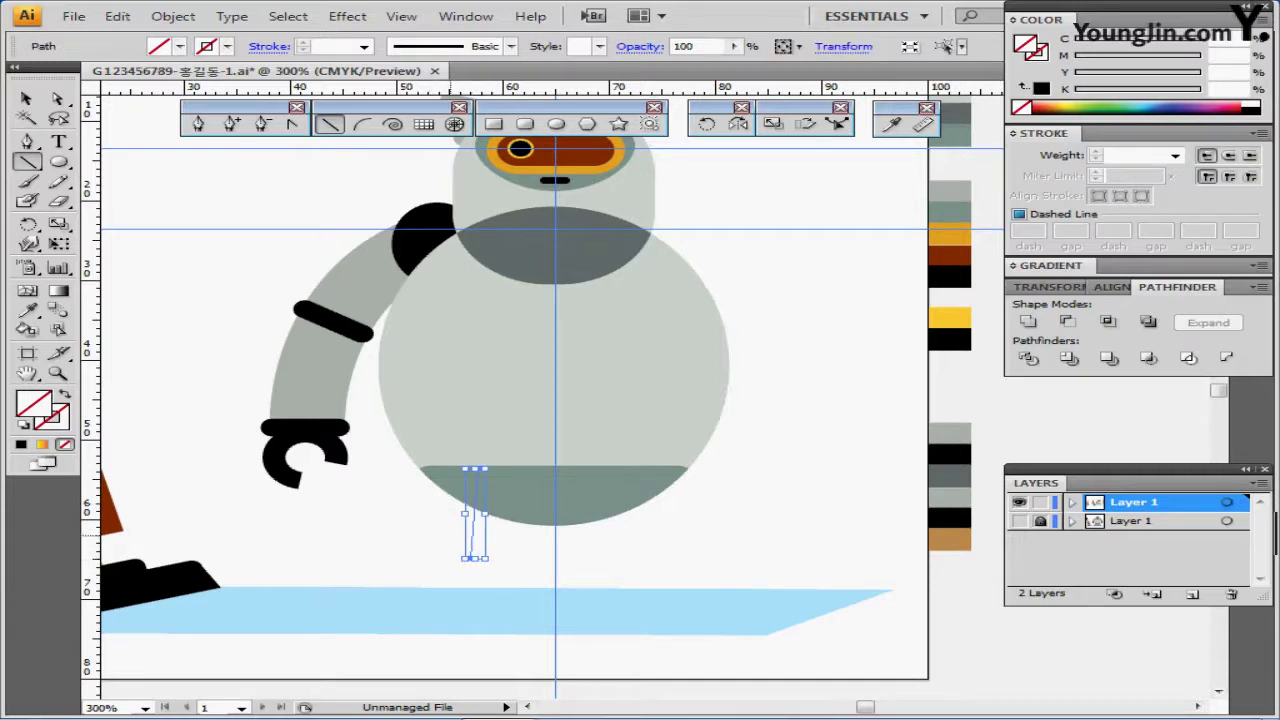
pyautogui.moveTo(474, 557); pyautogui.dragTo(472, 552)
pyautogui.moveTo(458, 557); pyautogui.dragTo(471, 560)
# Give the leg line the dark grey swatch colour as its stroke, without fill, and set the weight to 28 pt.
pyautogui.click(890, 124)
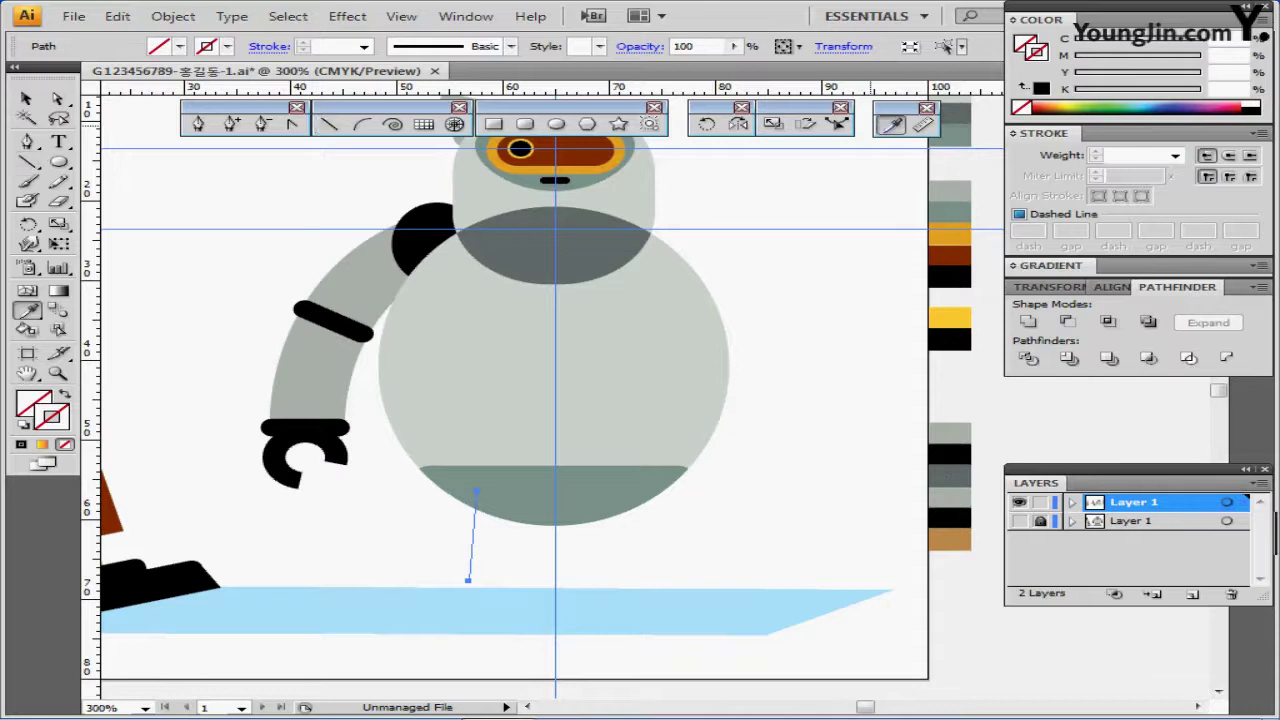
pyautogui.click(950, 476)
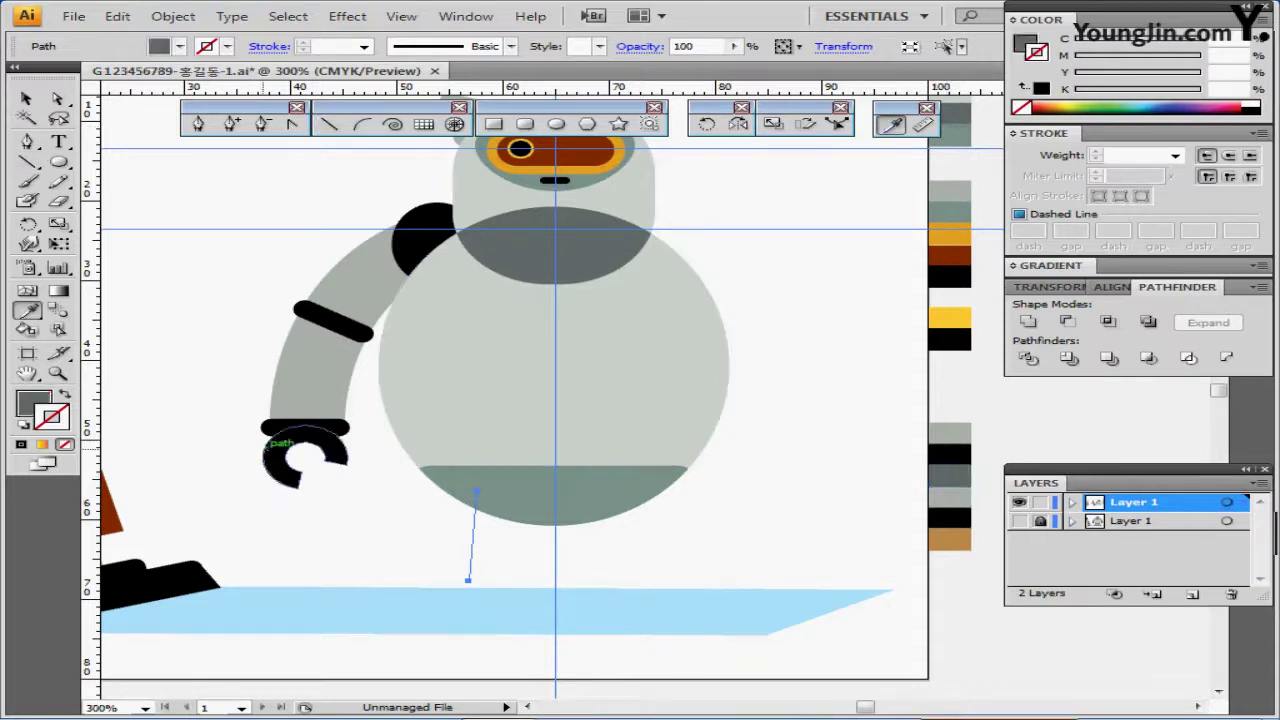
pyautogui.click(65, 394)
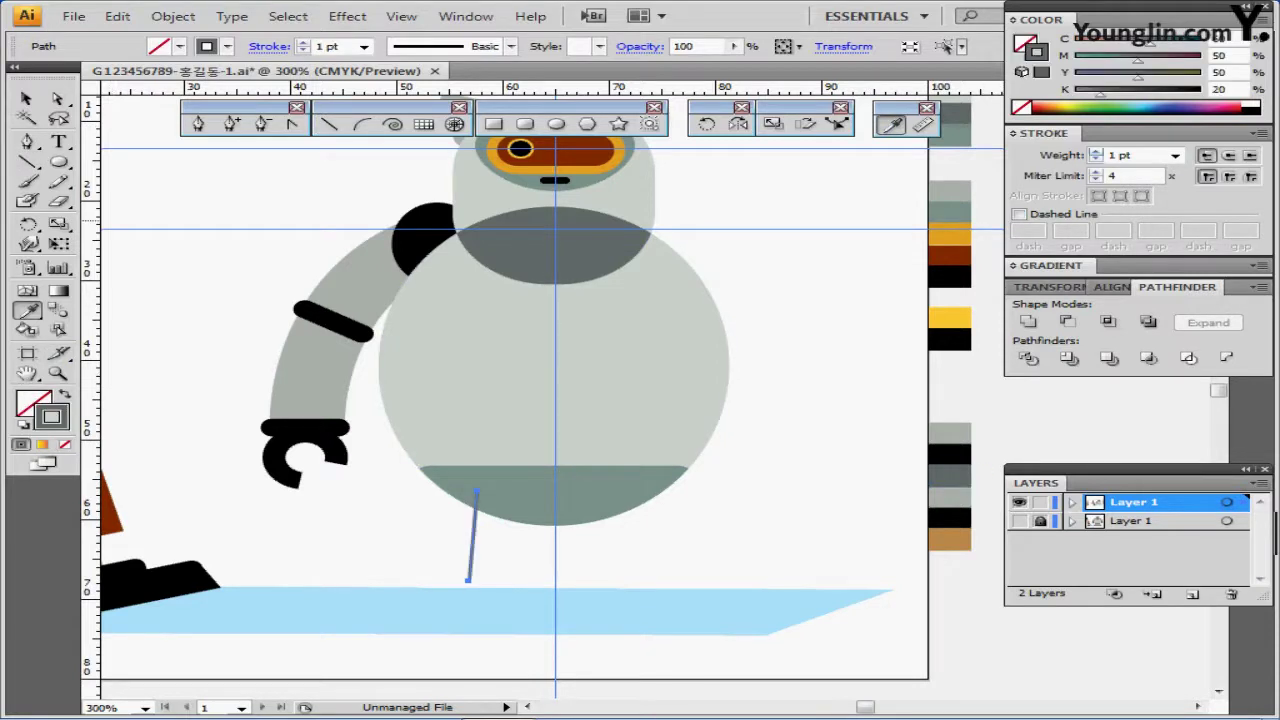
pyautogui.doubleClick(1120, 155)
pyautogui.write('28')
pyautogui.press('Return')
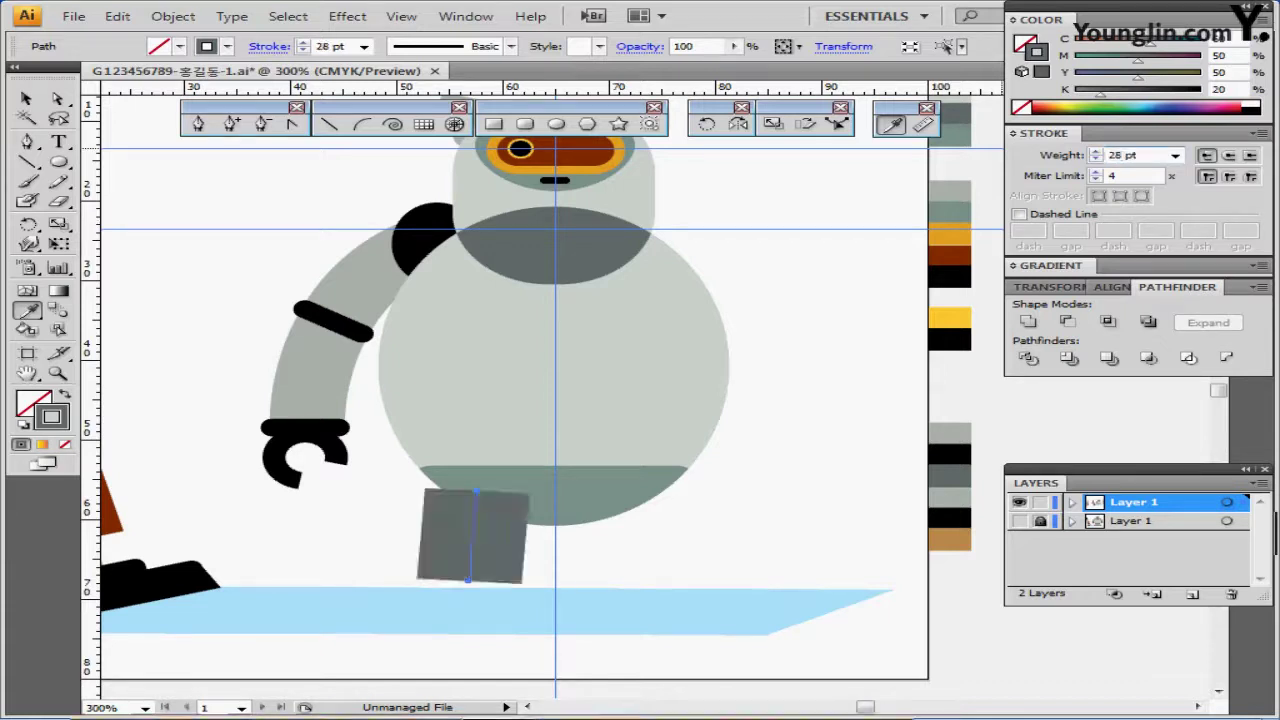
# Lengthen the dark grey leg line downward onto the floor and upward into the body, and tilt its foot end slightly outward.
pyautogui.press('ctrl')
pyautogui.moveTo(473, 581); pyautogui.dragTo(474, 607)
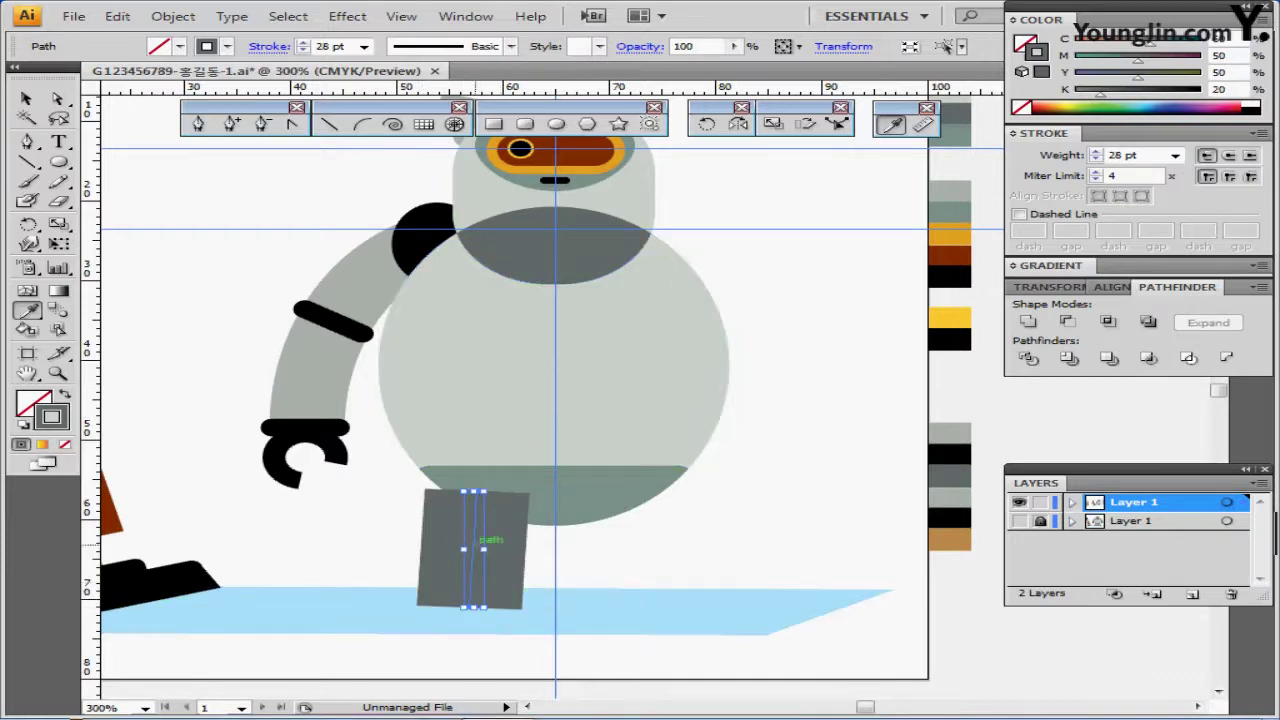
pyautogui.moveTo(458, 545); pyautogui.dragTo(460, 524)
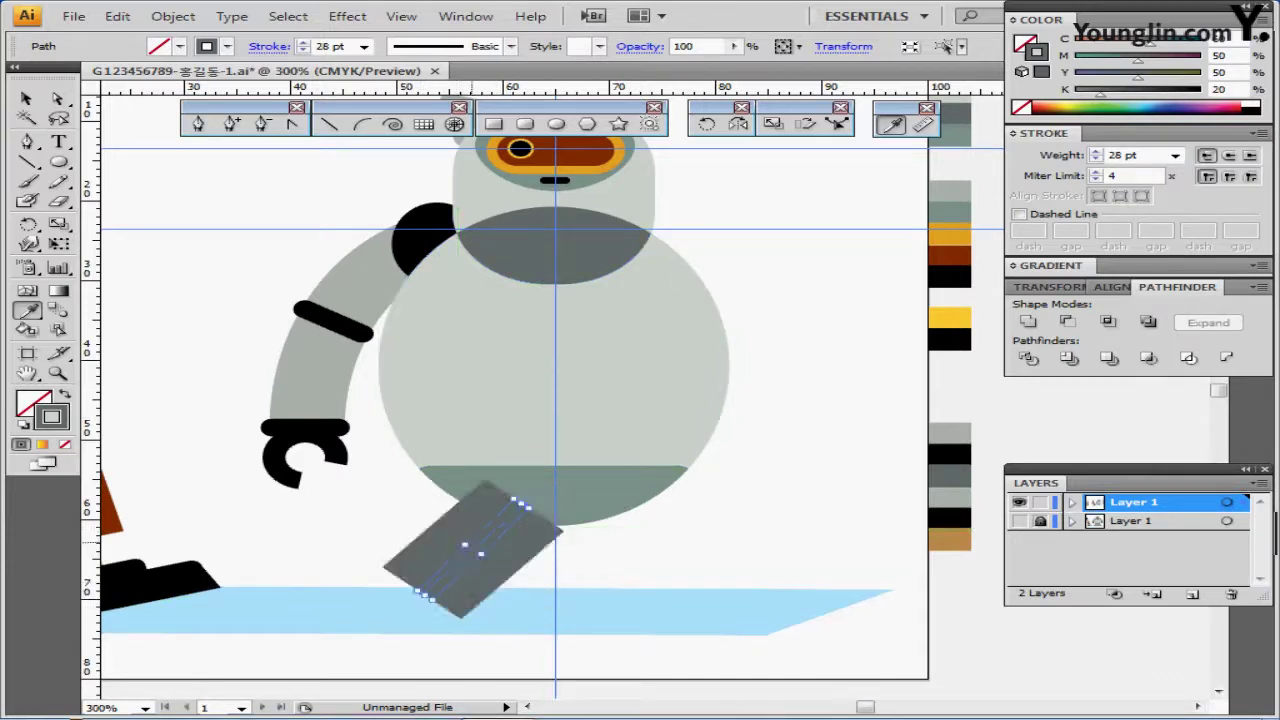
pyautogui.hotkey('ctrl', 'z')
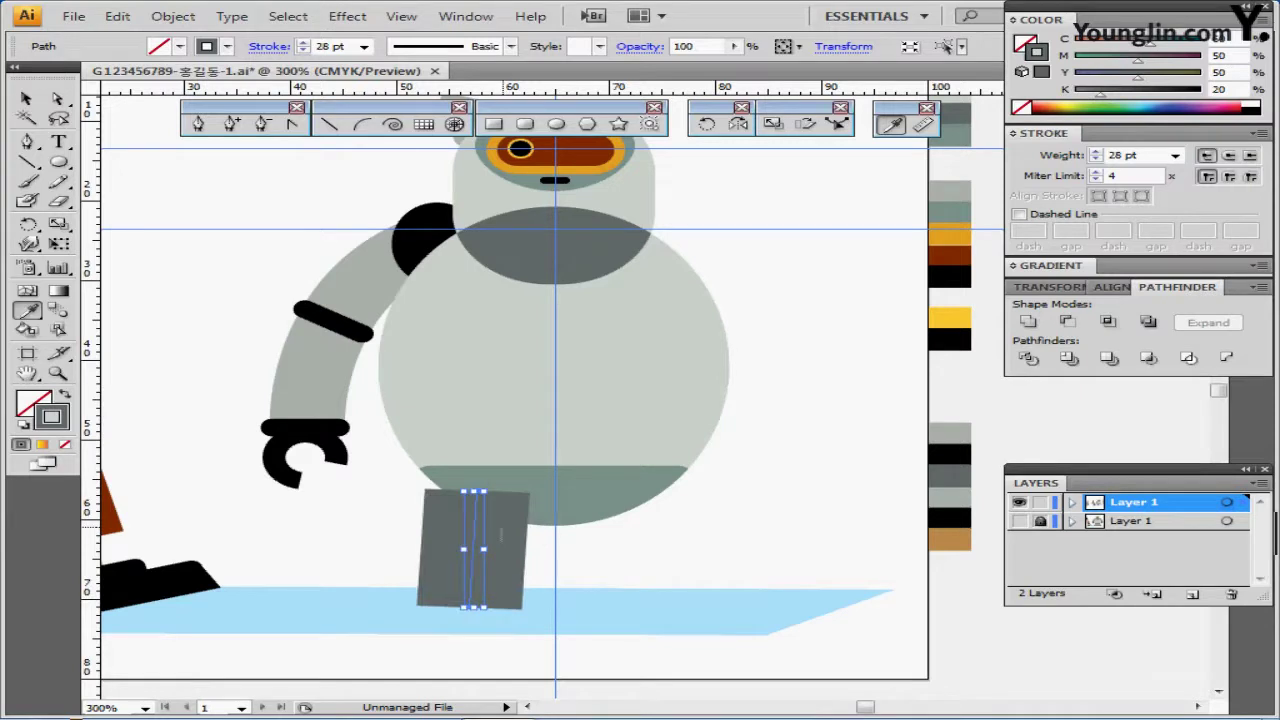
pyautogui.keyDown('ctrl'); pyautogui.click(498, 527); pyautogui.keyUp('ctrl')
pyautogui.keyDown('ctrl'); pyautogui.click(476, 492); pyautogui.keyUp('ctrl')
pyautogui.moveTo(484, 491); pyautogui.dragTo(483, 477)
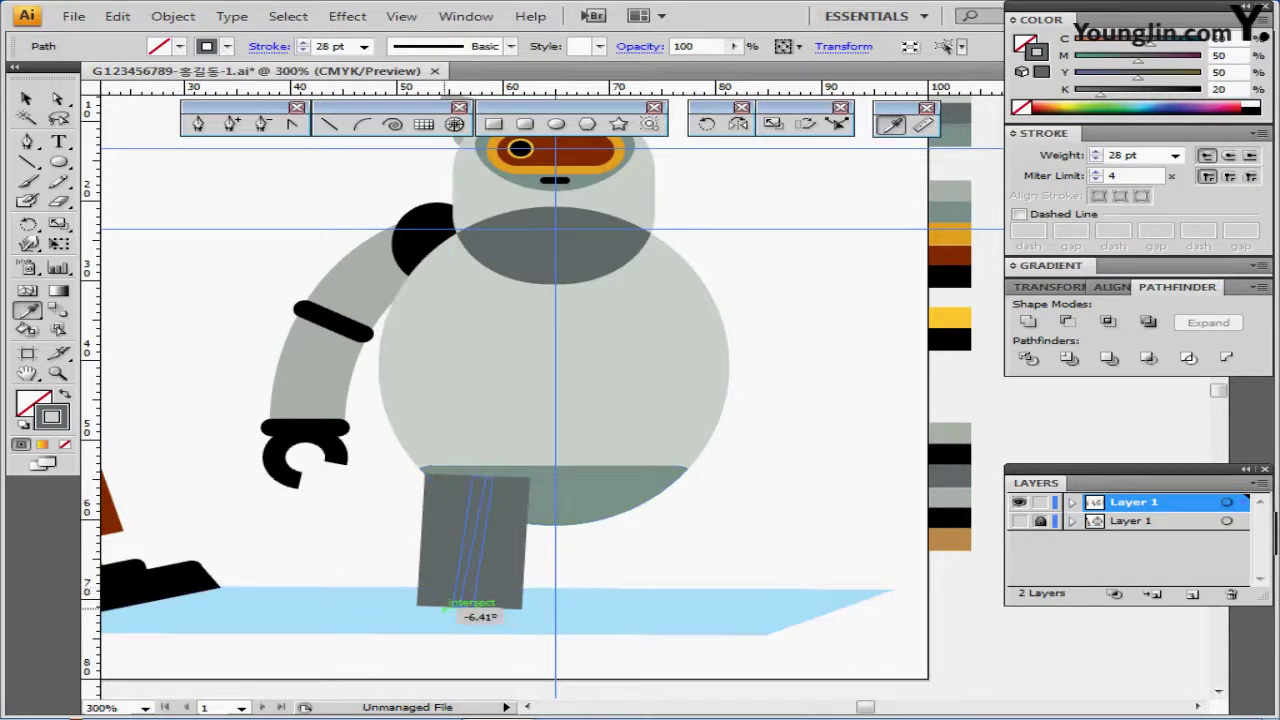
pyautogui.moveTo(471, 606); pyautogui.dragTo(467, 597)
pyautogui.hotkey('ctrl', 'shift', 'a')
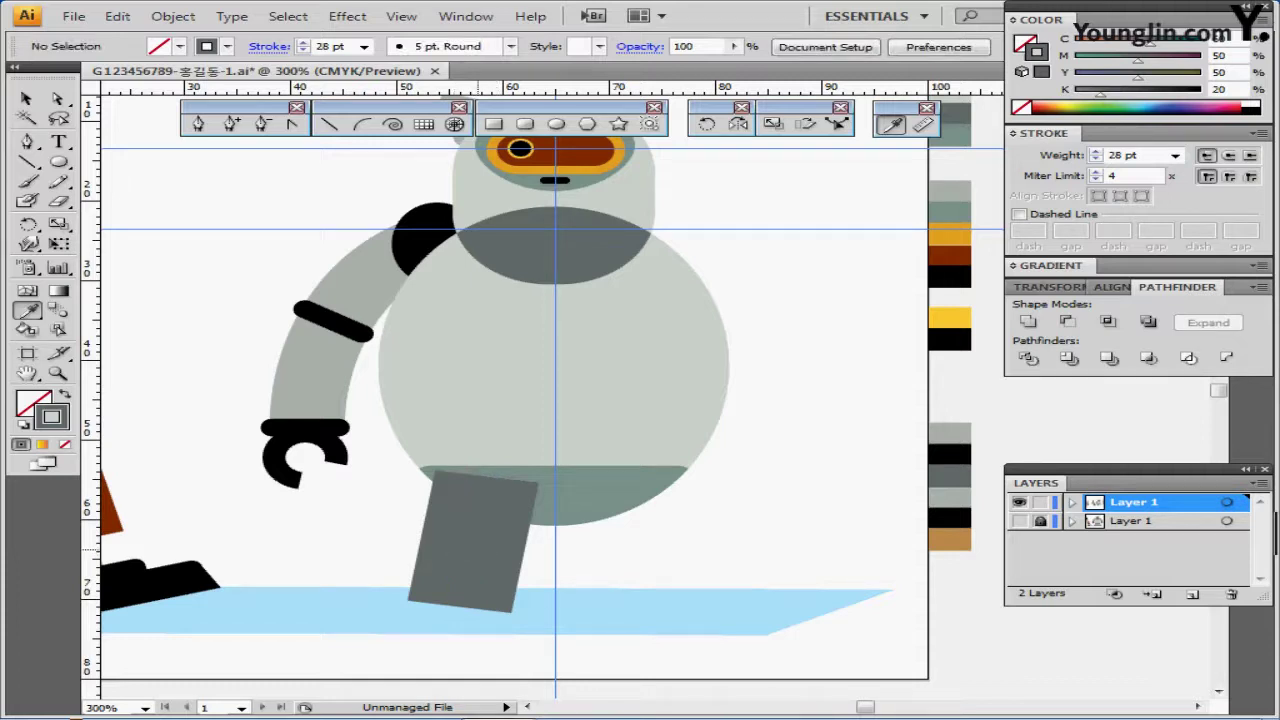
# Convert the dark grey leg's 28 pt stroke into a filled shape with Outline Stroke.
pyautogui.keyDown('ctrl'); pyautogui.click(480, 567); pyautogui.keyUp('ctrl')
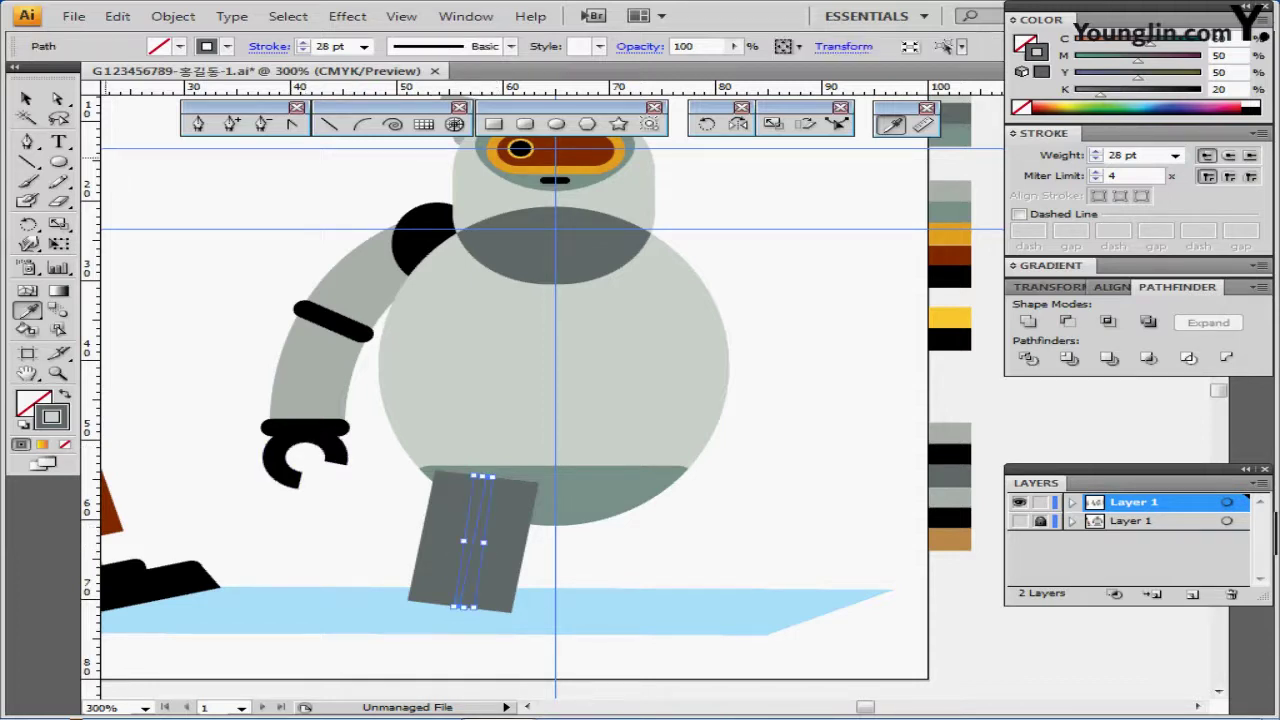
pyautogui.click(173, 16)
pyautogui.moveTo(330, 378)
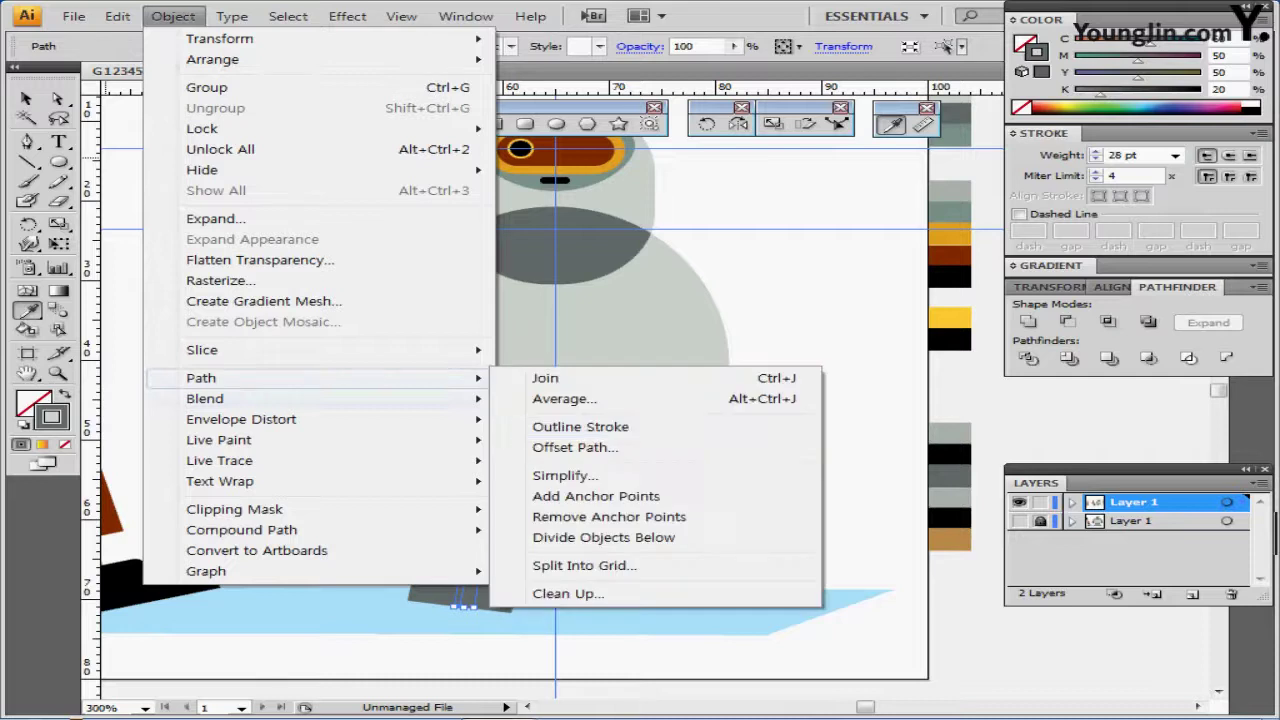
pyautogui.click(565, 425)
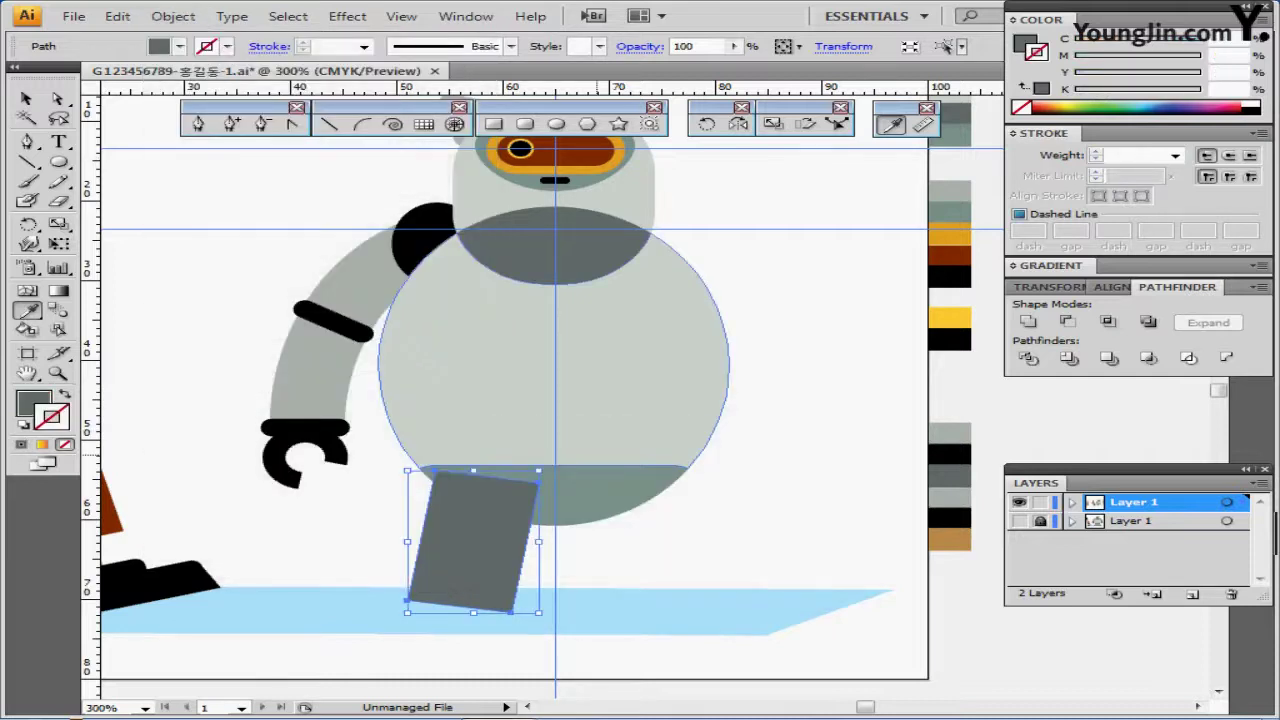
# Nudge the leg shape left so its upper corner meets the outer corner of the body's green section.
pyautogui.hotkey('ctrl', 'Left')
pyautogui.hotkey('ctrl', 'Left')
pyautogui.hotkey('ctrl', 'Left')
pyautogui.press('Left')
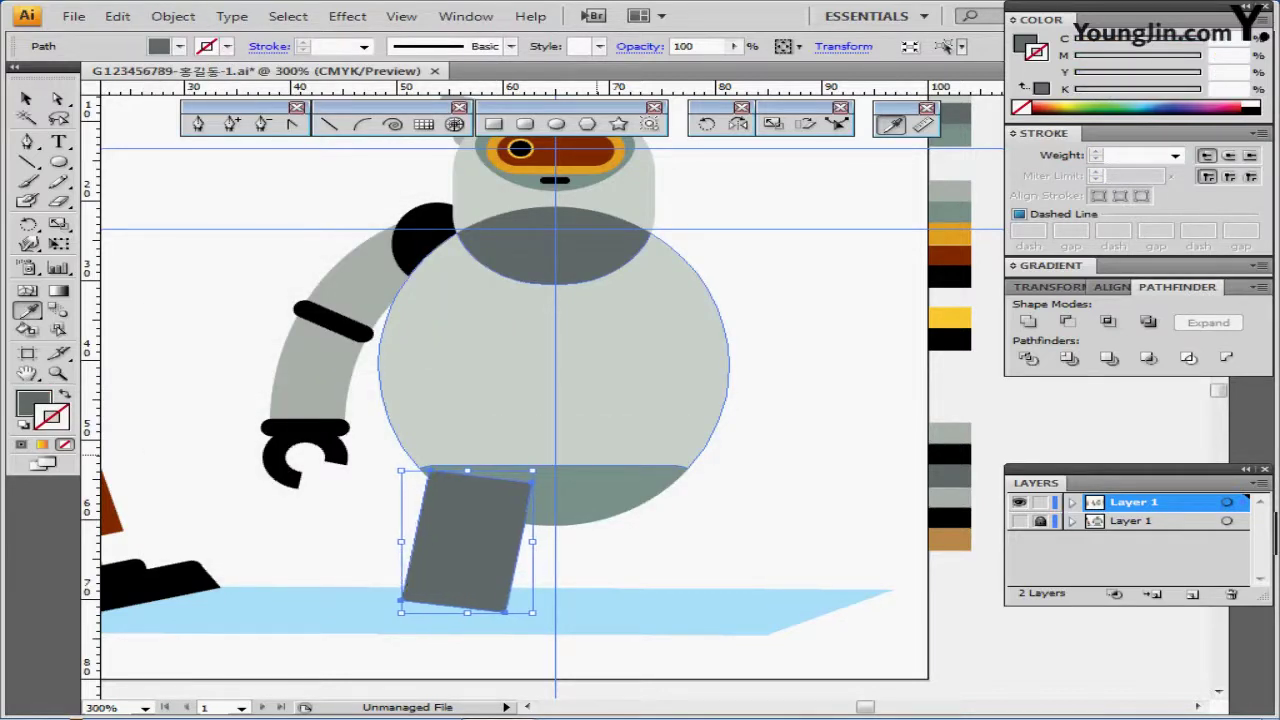
pyautogui.press('Left')
pyautogui.hotkey('ctrl', 'Left')
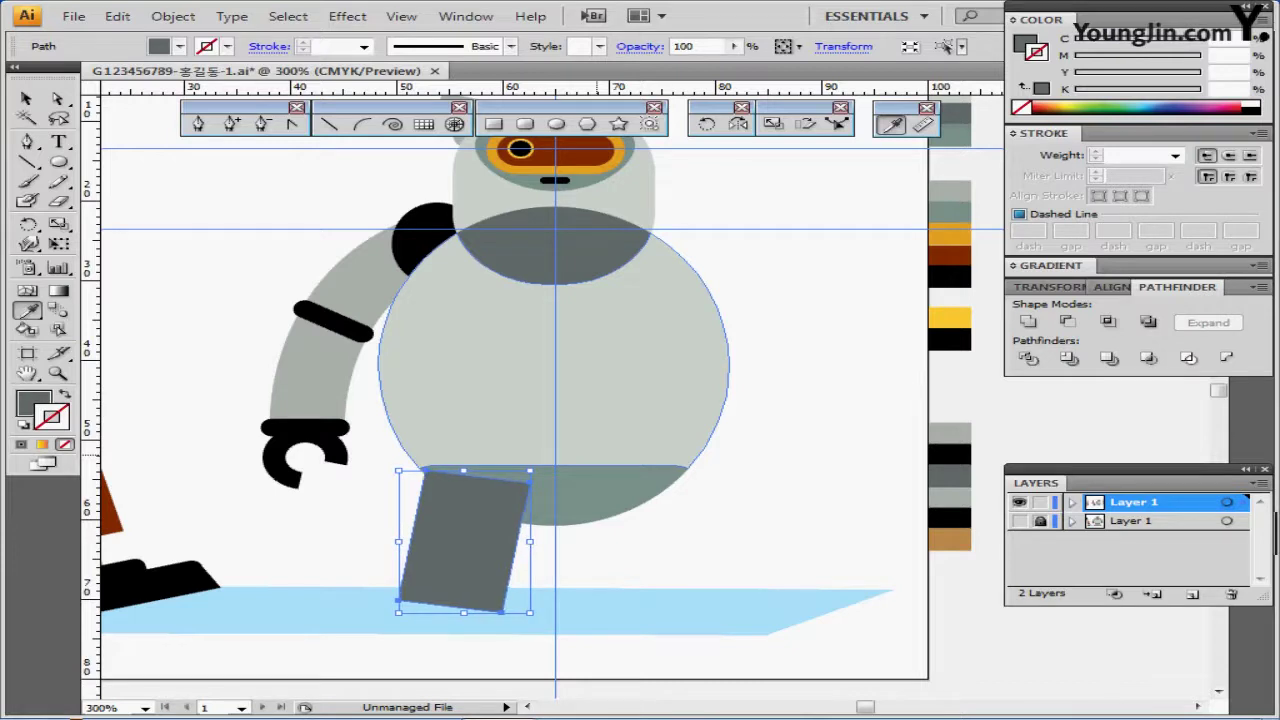
# Send the dark grey leg to the back behind the body, and the light blue floor behind the leg.
pyautogui.press('v')
pyautogui.hotkey('ctrl', 'shift', '[')
pyautogui.press('a')
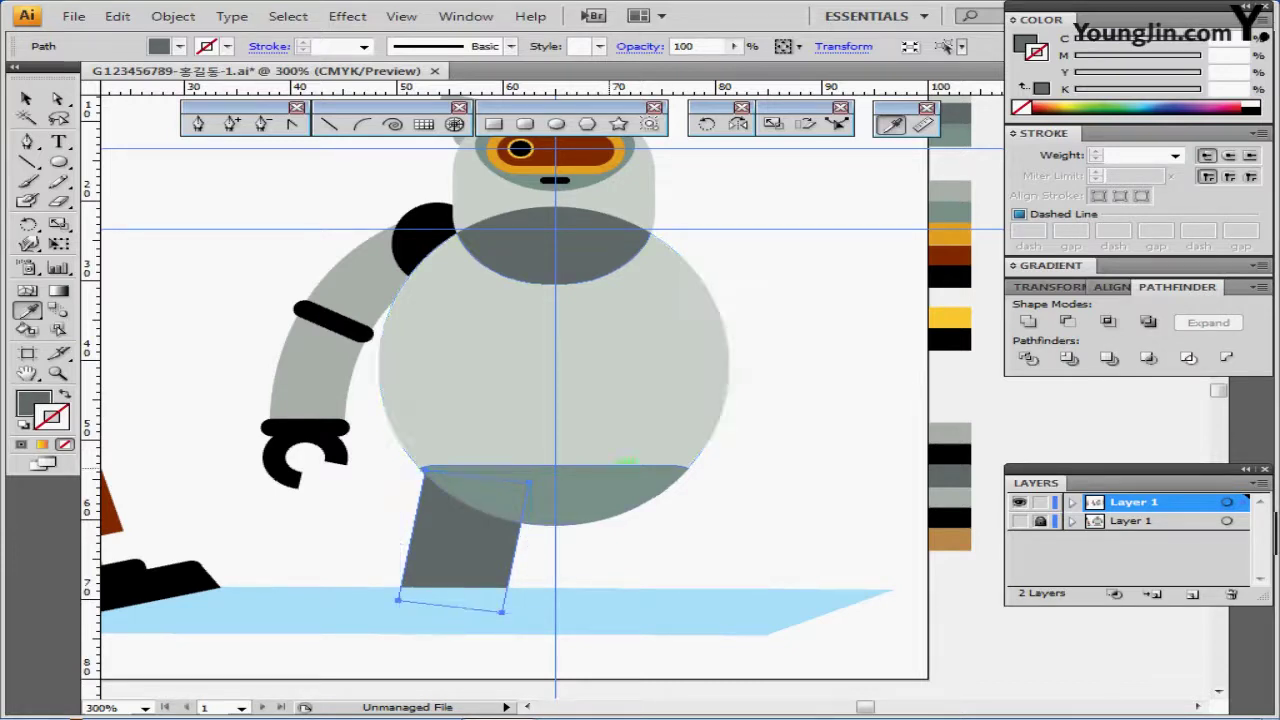
pyautogui.press('v')
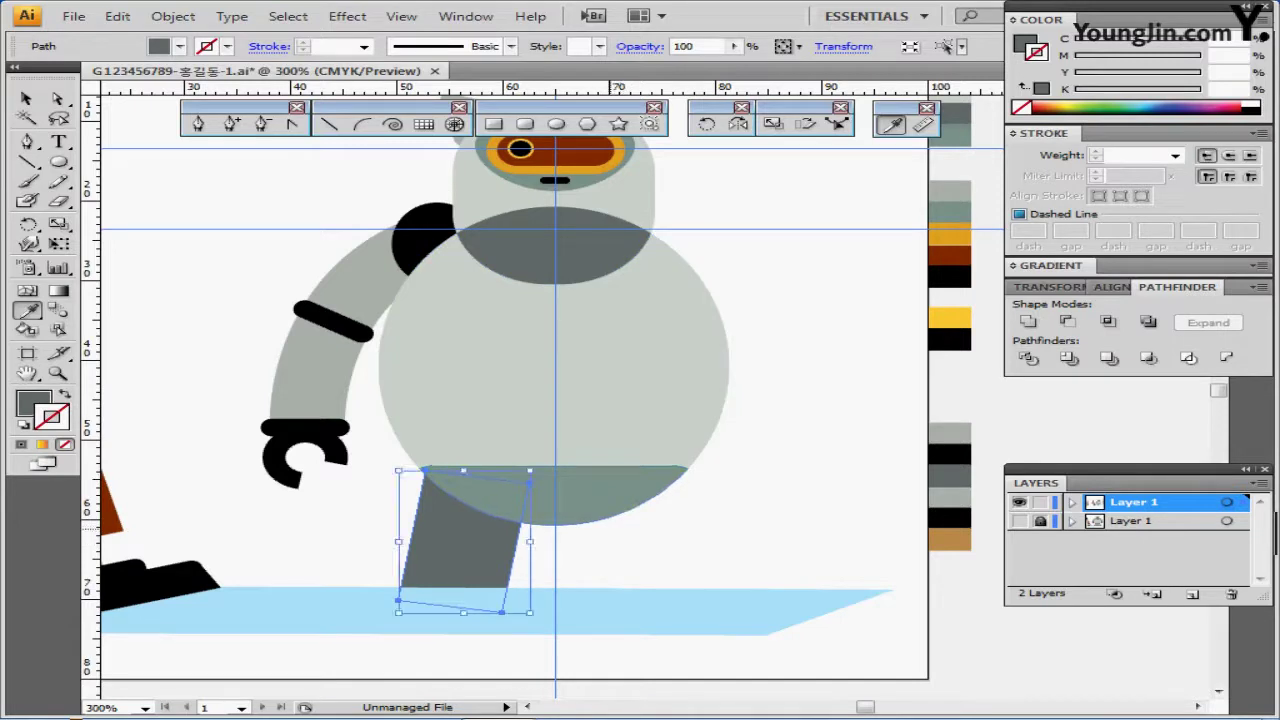
pyautogui.keyDown('ctrl'); pyautogui.click(680, 554); pyautogui.keyUp('ctrl')
pyautogui.keyDown('ctrl'); pyautogui.moveTo(682, 553); pyautogui.dragTo(604, 643); pyautogui.keyUp('ctrl')
pyautogui.hotkey('ctrl', 'shift', '[')
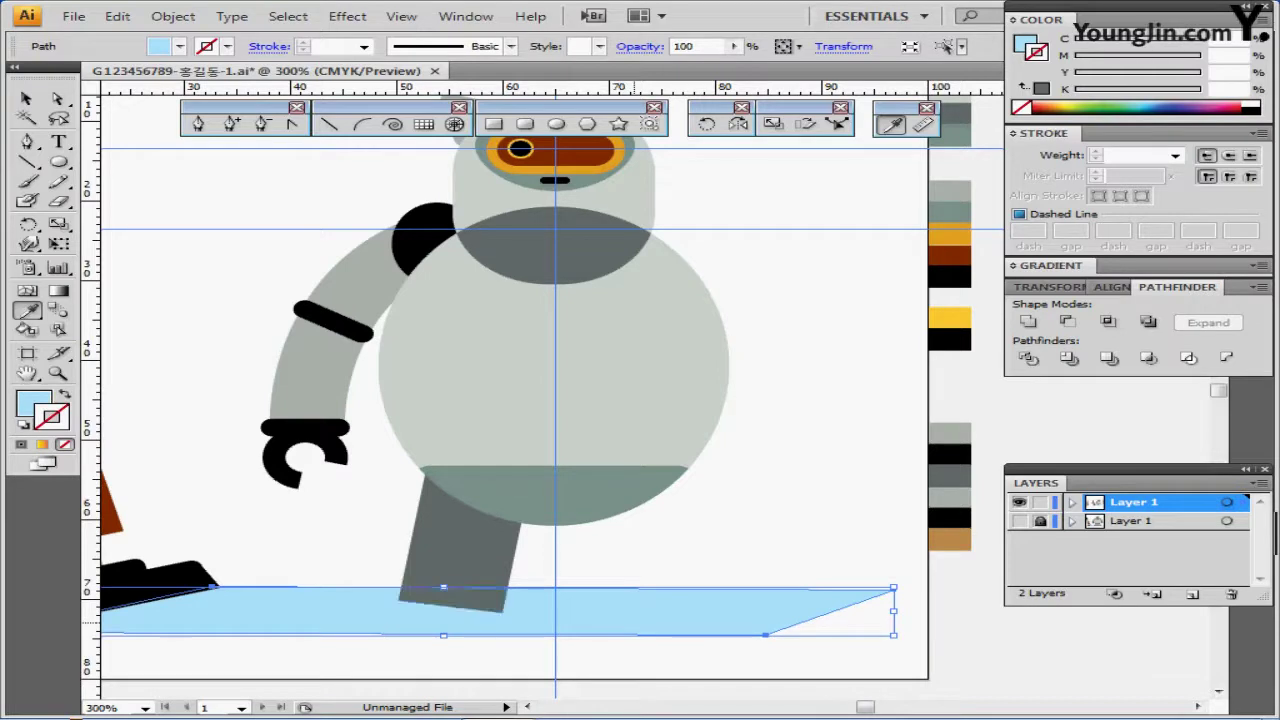
pyautogui.hotkey('ctrl', 'shift', 'a')
# Sample the light grey swatch and draw a grey ellipse over the foot end of the robot's dark grey leg.
pyautogui.scroll(-2, 542, 390)
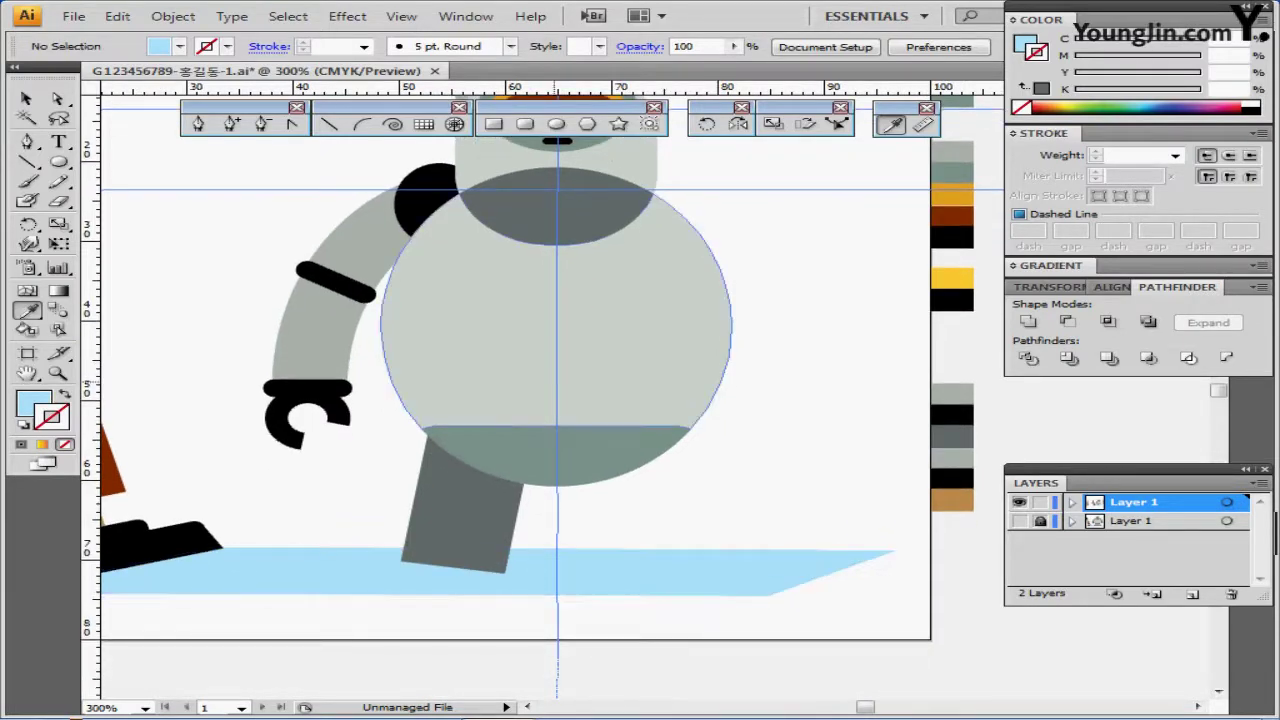
pyautogui.click(951, 479)
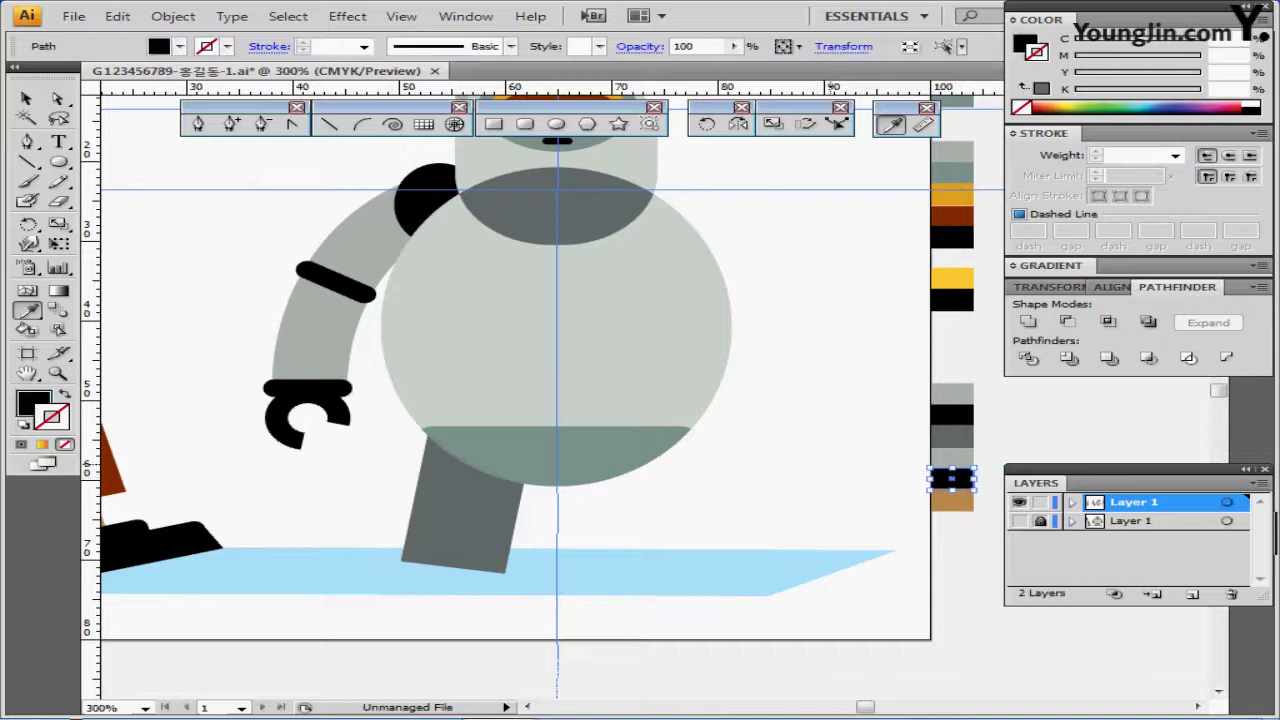
pyautogui.hotkey('ctrl', 'shift', 'a')
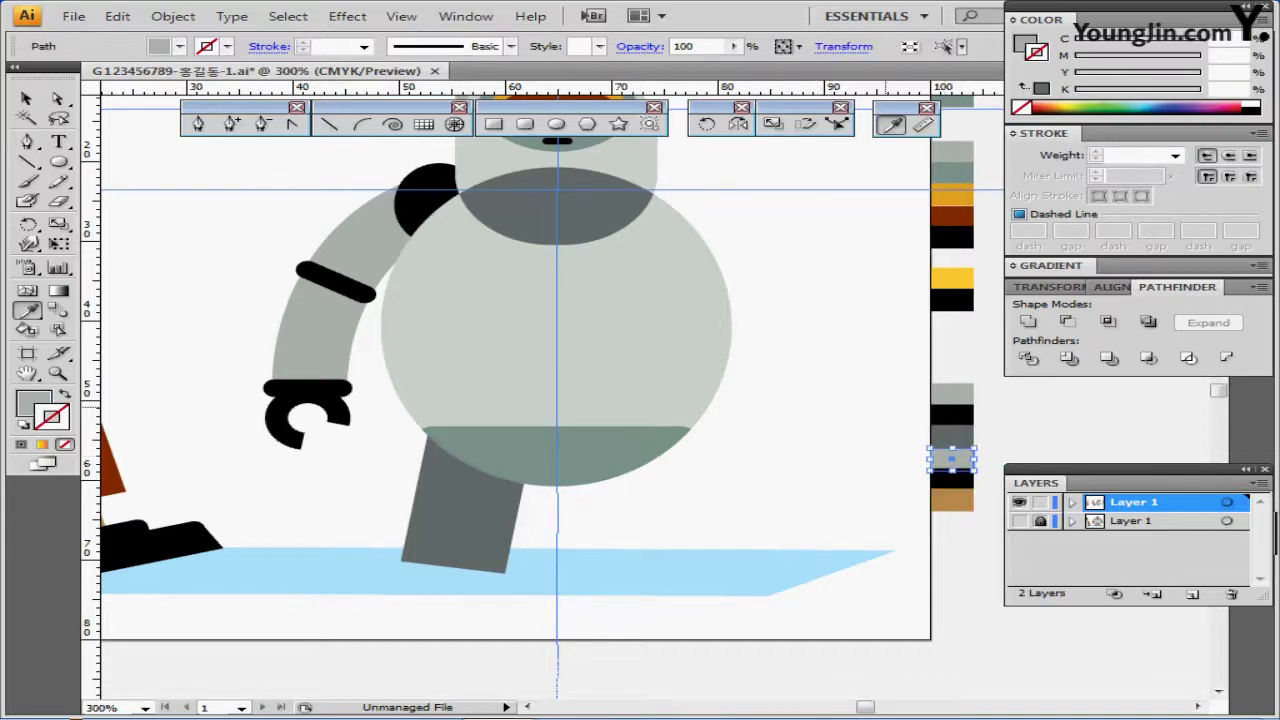
pyautogui.click(556, 123)
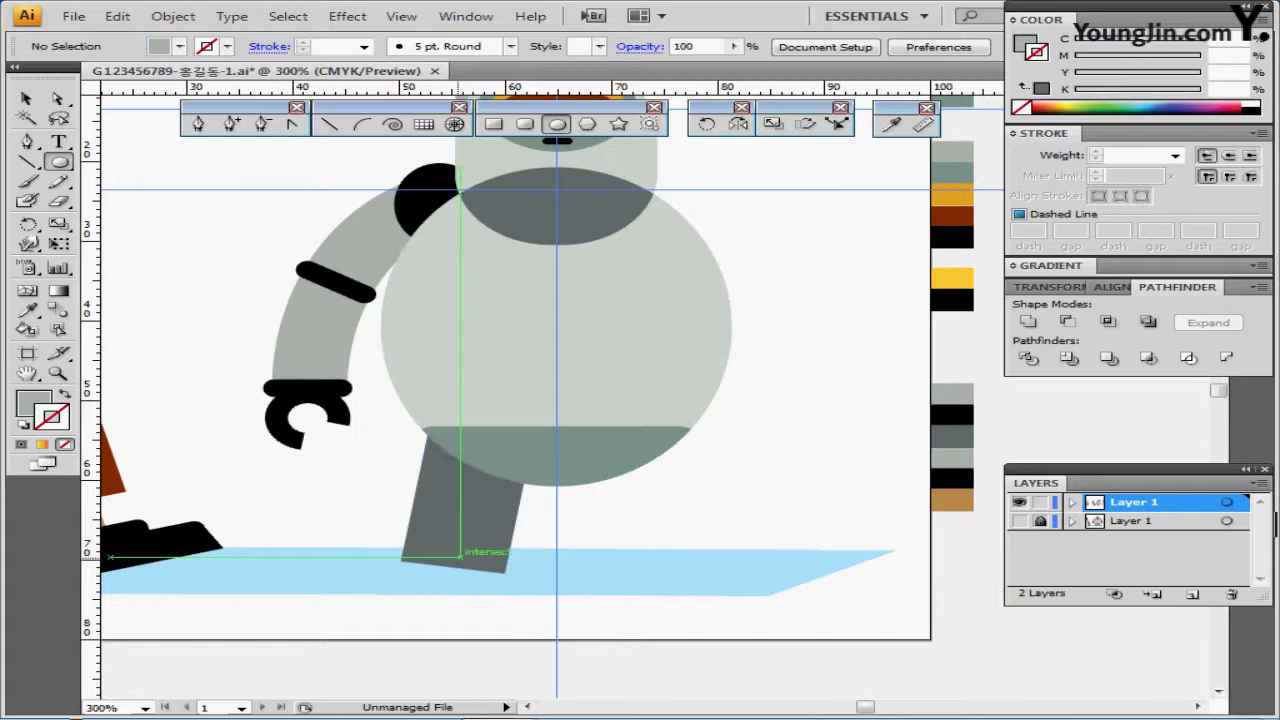
pyautogui.moveTo(460, 537)
pyautogui.mouseDown()
pyautogui.moveTo(484, 570)
pyautogui.moveTo(537, 586)
pyautogui.moveTo(473, 540)
pyautogui.mouseUp()
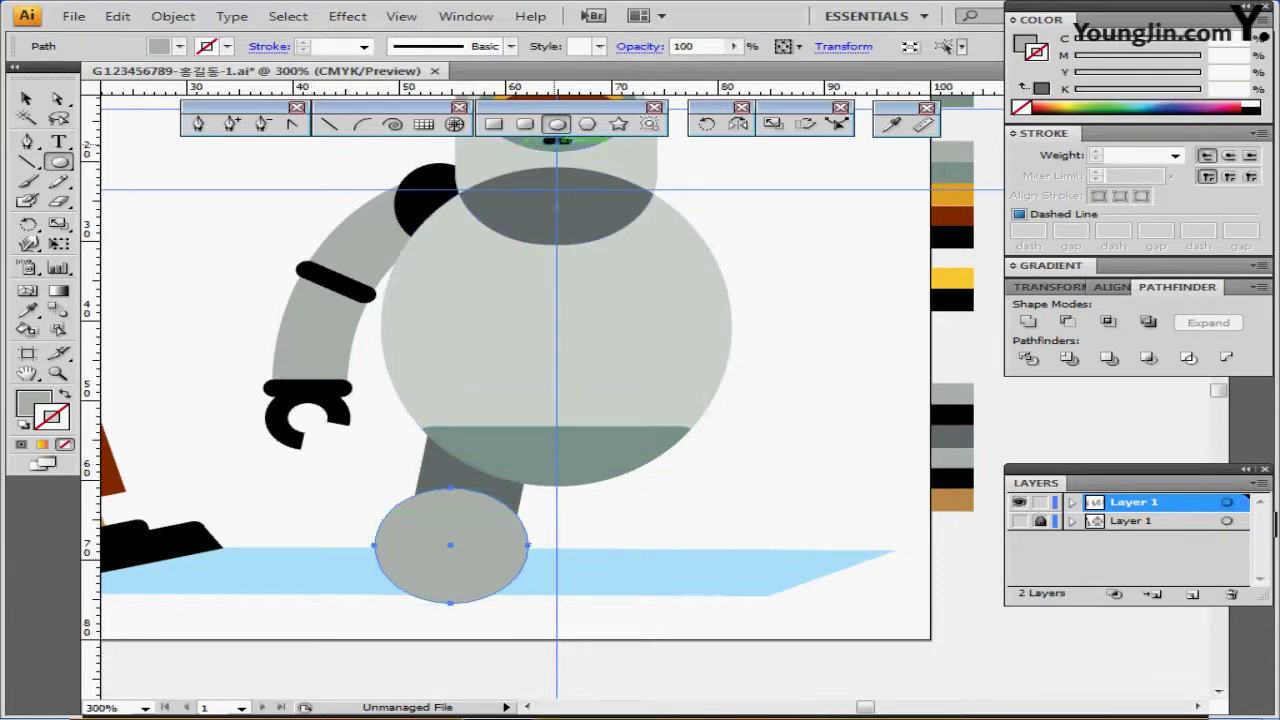
# Draw a rectangle across the grey ellipse's lower part and subtract it with Pathfinder, leaving a flat-bottomed dome for the foot.
pyautogui.click(494, 124)
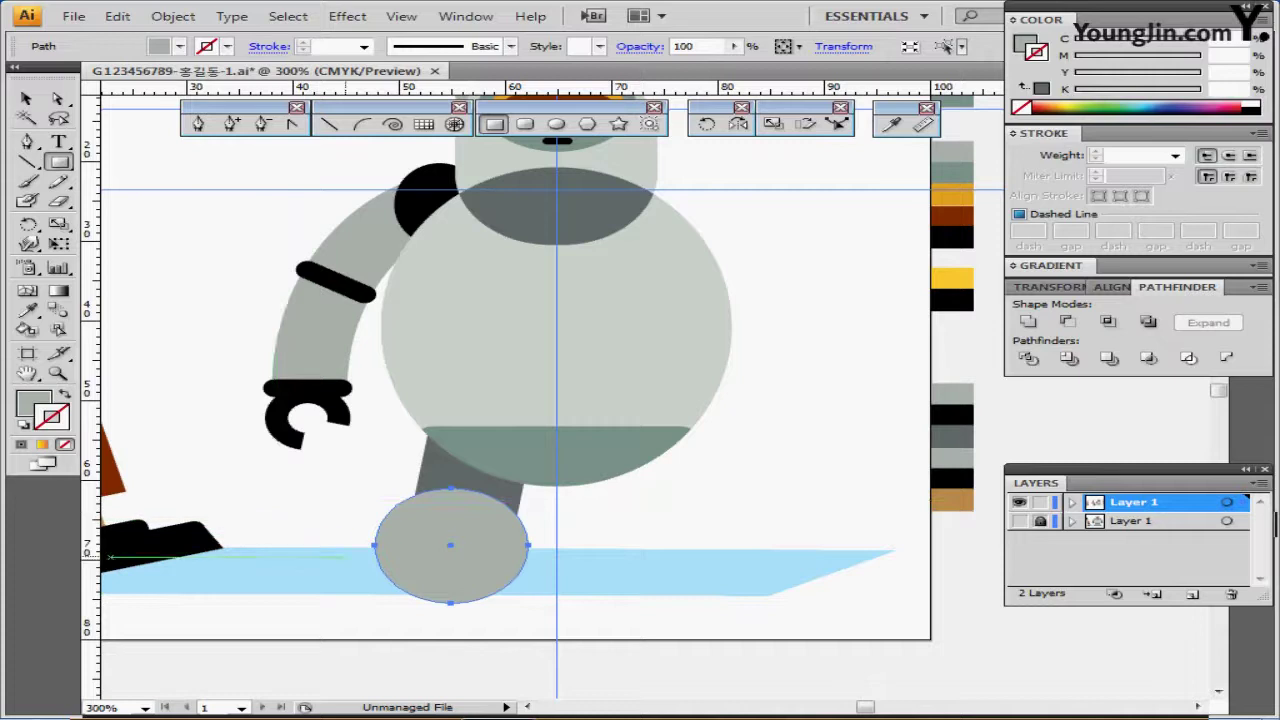
pyautogui.moveTo(350, 556); pyautogui.dragTo(559, 623)
pyautogui.keyDown('ctrl'); pyautogui.keyDown('shift'); pyautogui.click(446, 511); pyautogui.keyUp('shift'); pyautogui.keyUp('ctrl')
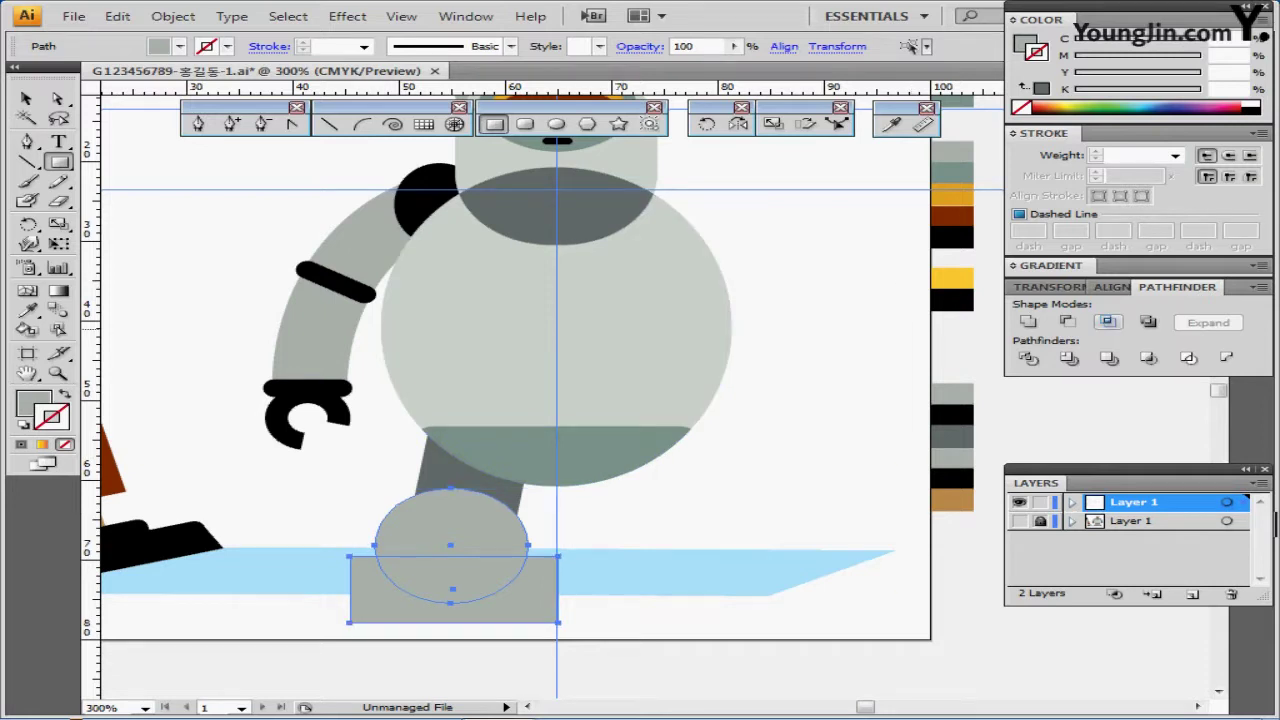
pyautogui.click(1067, 321)
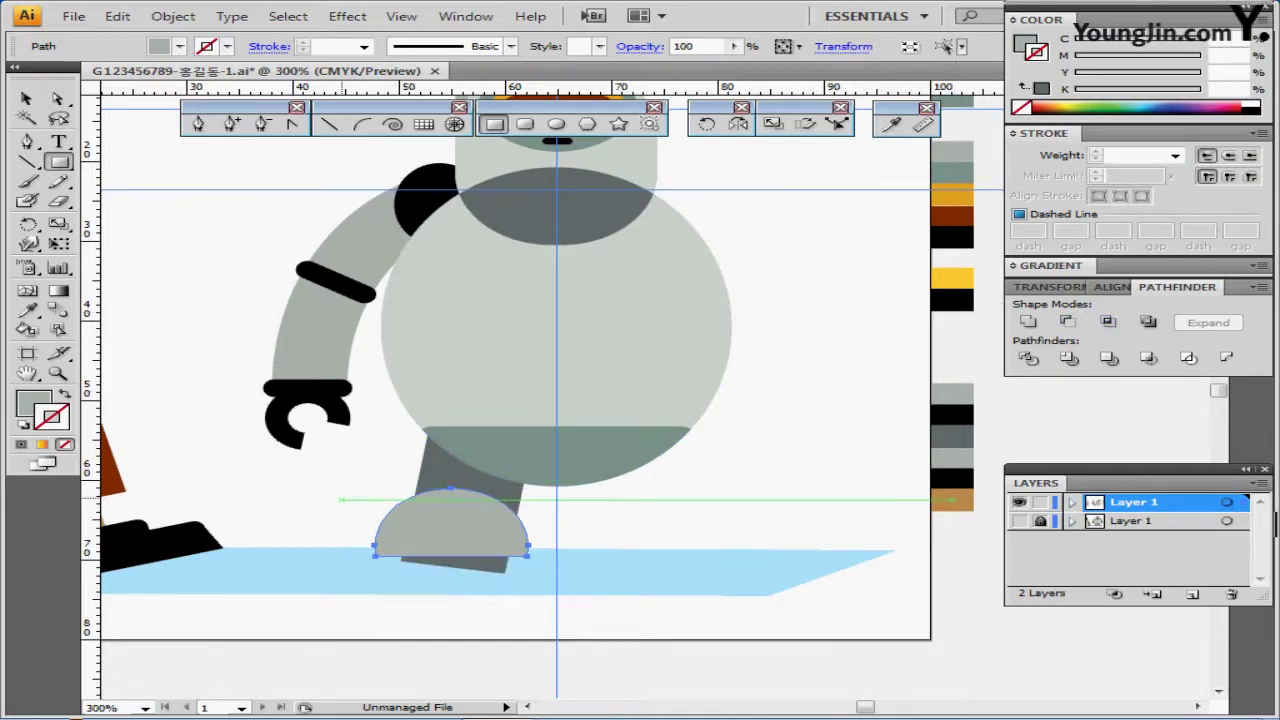
# Shorten the dark grey leg by moving its lower edge up so it hides behind the grey dome-shaped foot.
pyautogui.keyDown('ctrl'); pyautogui.click(486, 457); pyautogui.keyUp('ctrl')
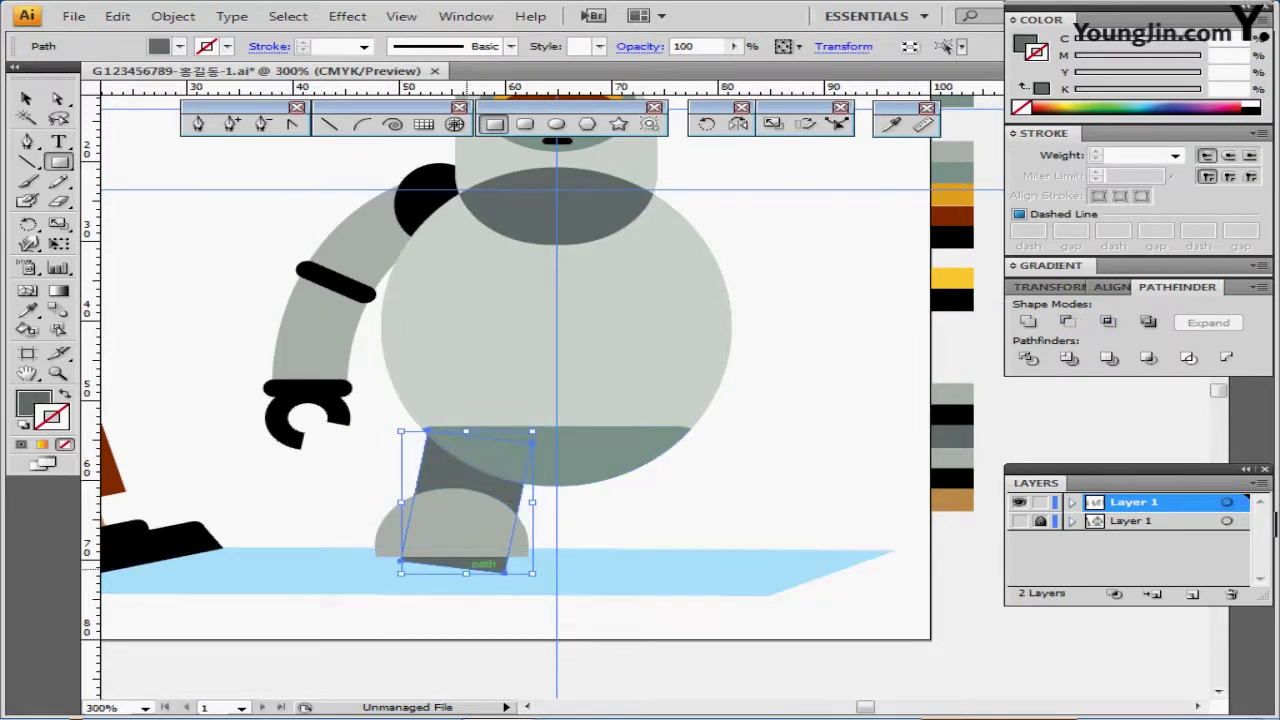
pyautogui.click(58, 98)
pyautogui.click(325, 505)
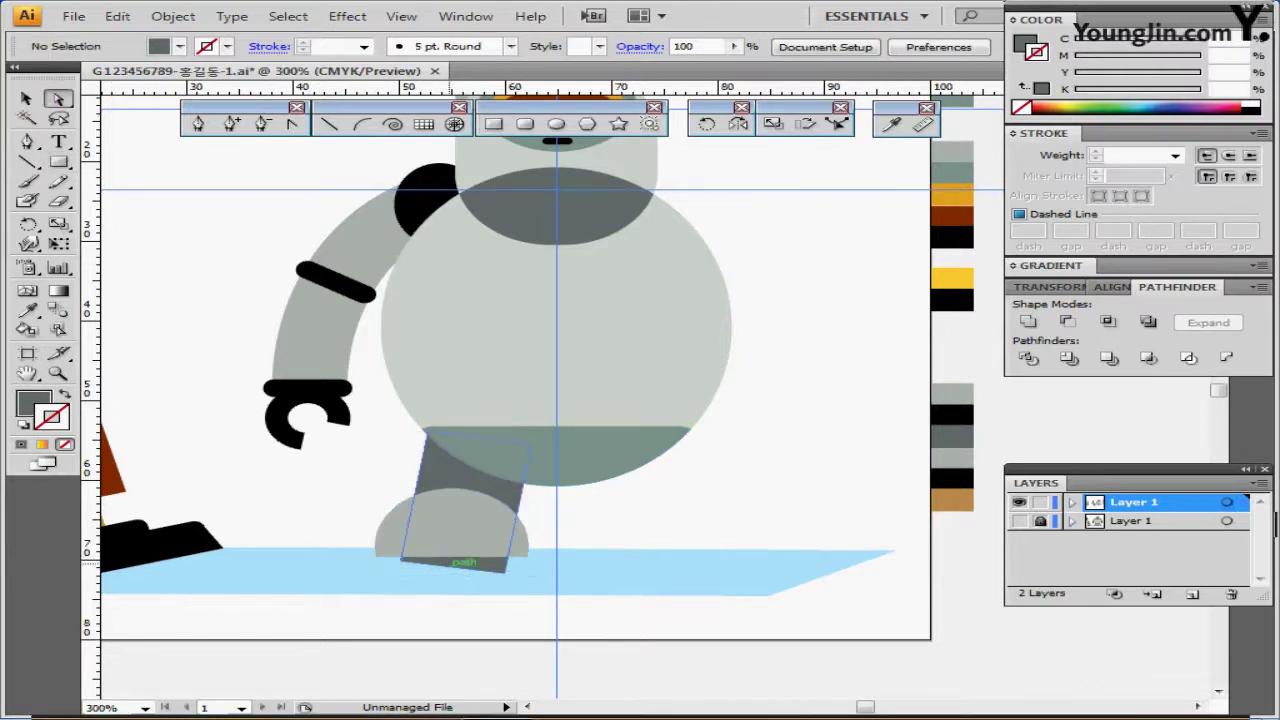
pyautogui.click(464, 559)
pyautogui.moveTo(464, 560)
pyautogui.mouseDown()
pyautogui.moveTo(455, 476)
pyautogui.moveTo(462, 562)
pyautogui.mouseUp()
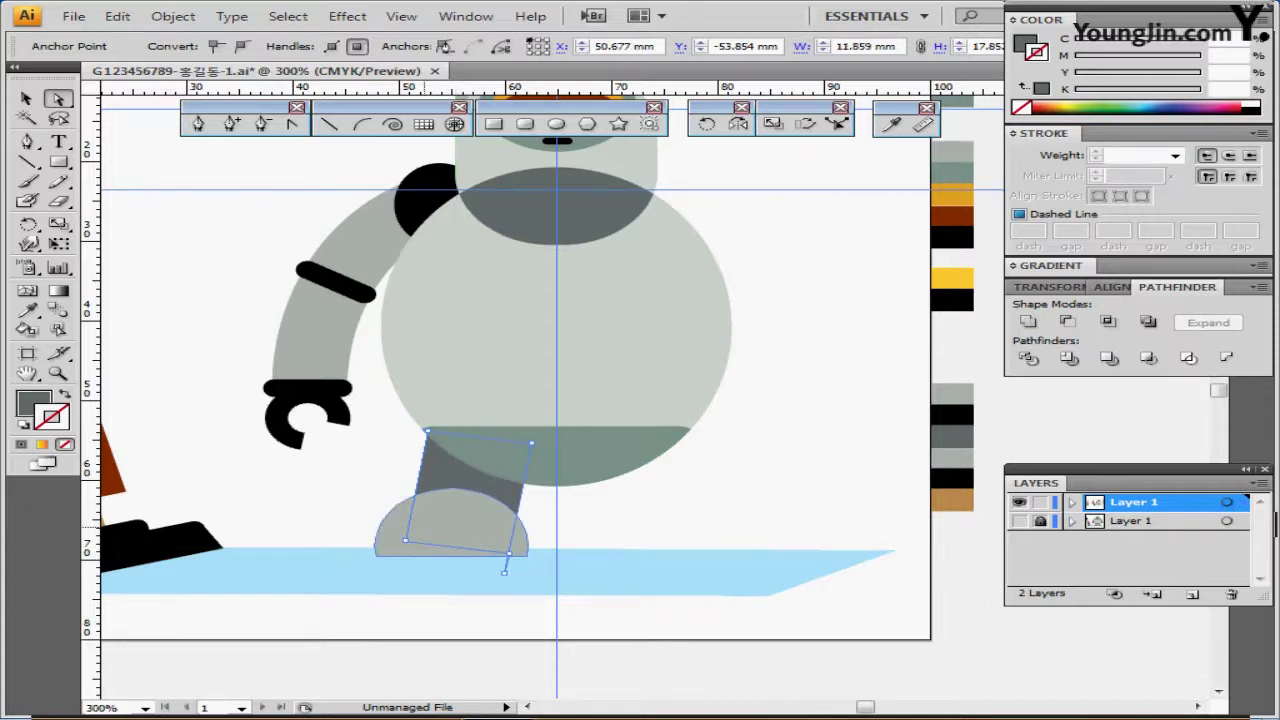
pyautogui.click(459, 606)
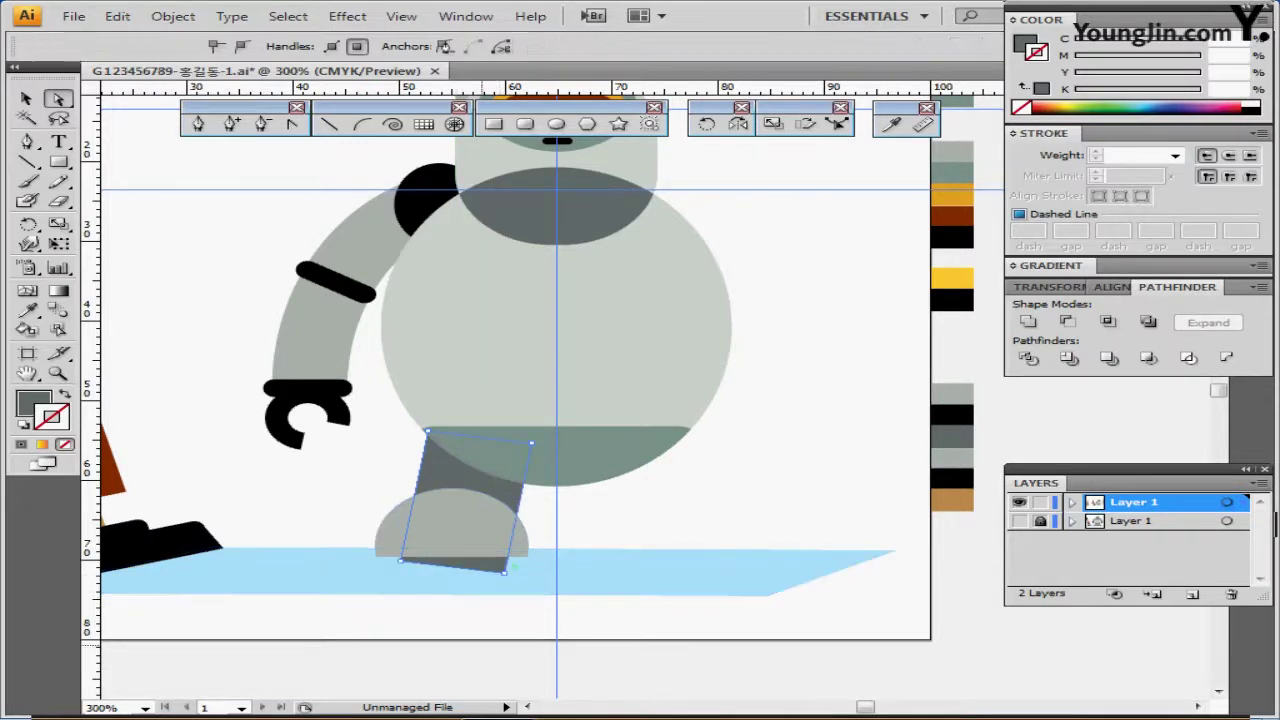
pyautogui.click(464, 568)
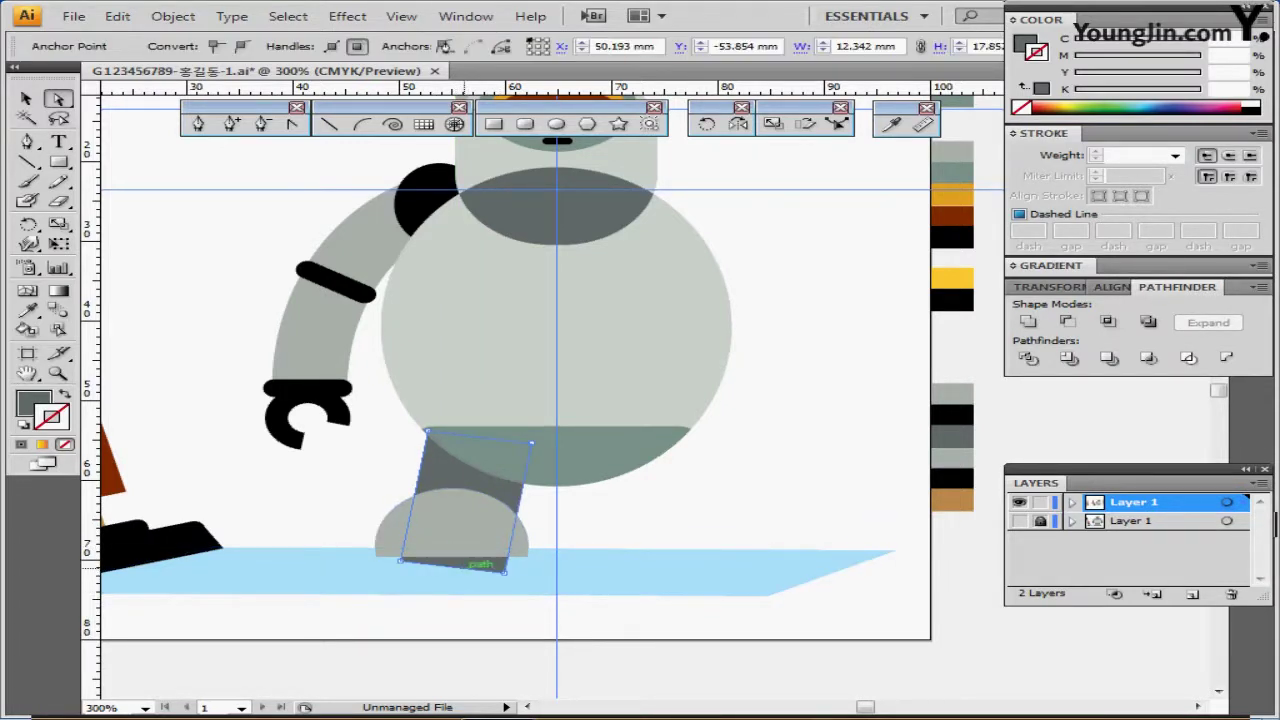
pyautogui.moveTo(464, 568); pyautogui.dragTo(508, 556)
pyautogui.click(506, 573)
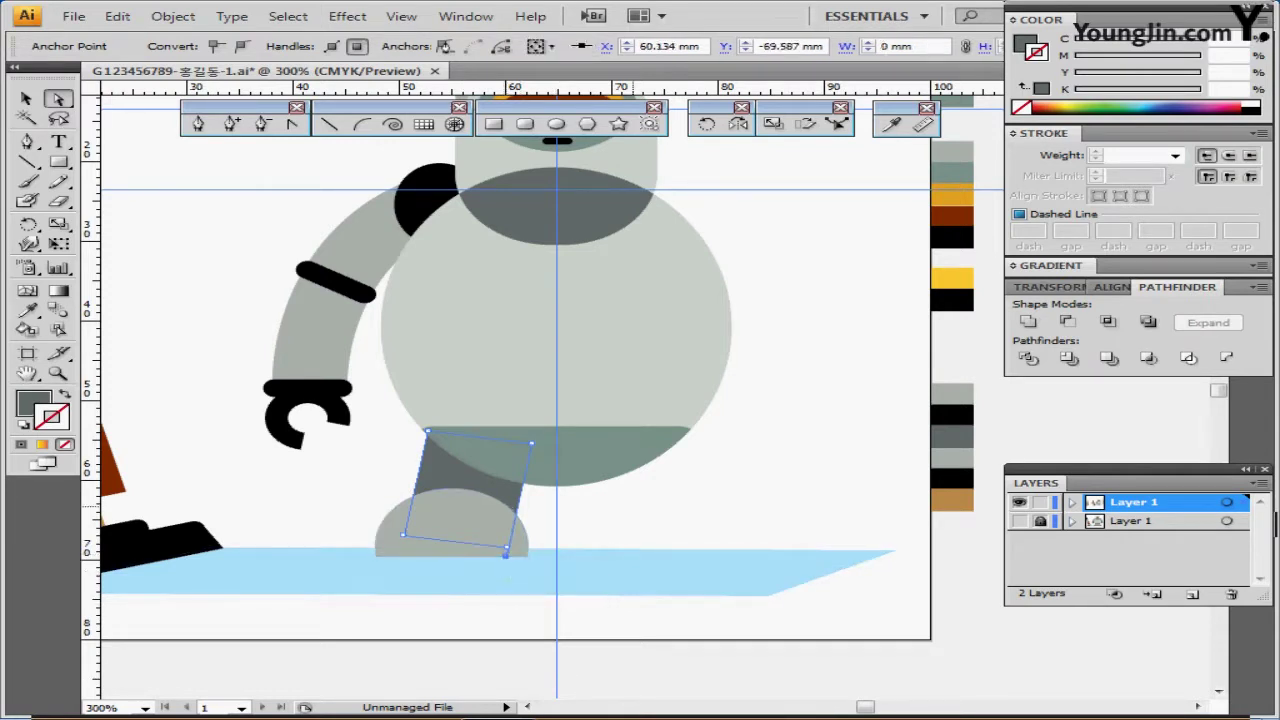
pyautogui.click(632, 506)
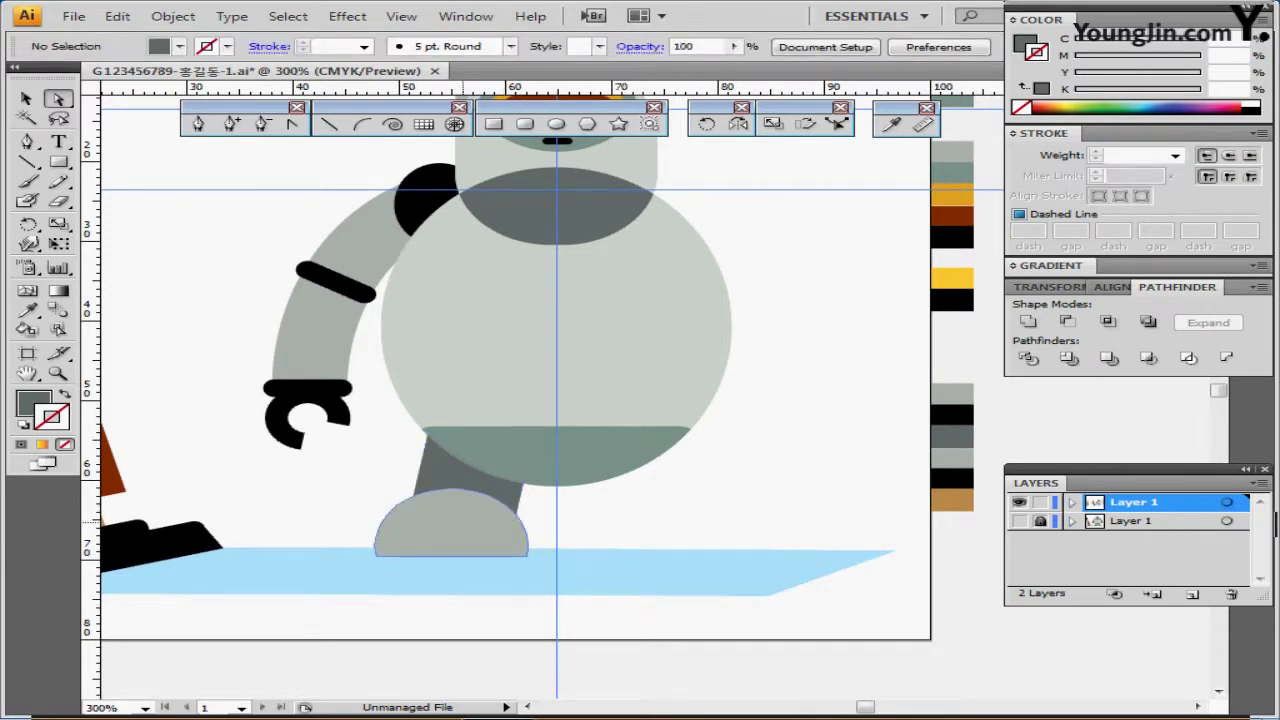
# Set the fill to black (K 100) and draw a rounded-rectangle sole about 17 × 4.6 mm beneath the grey foot.
pyautogui.click(450, 515)
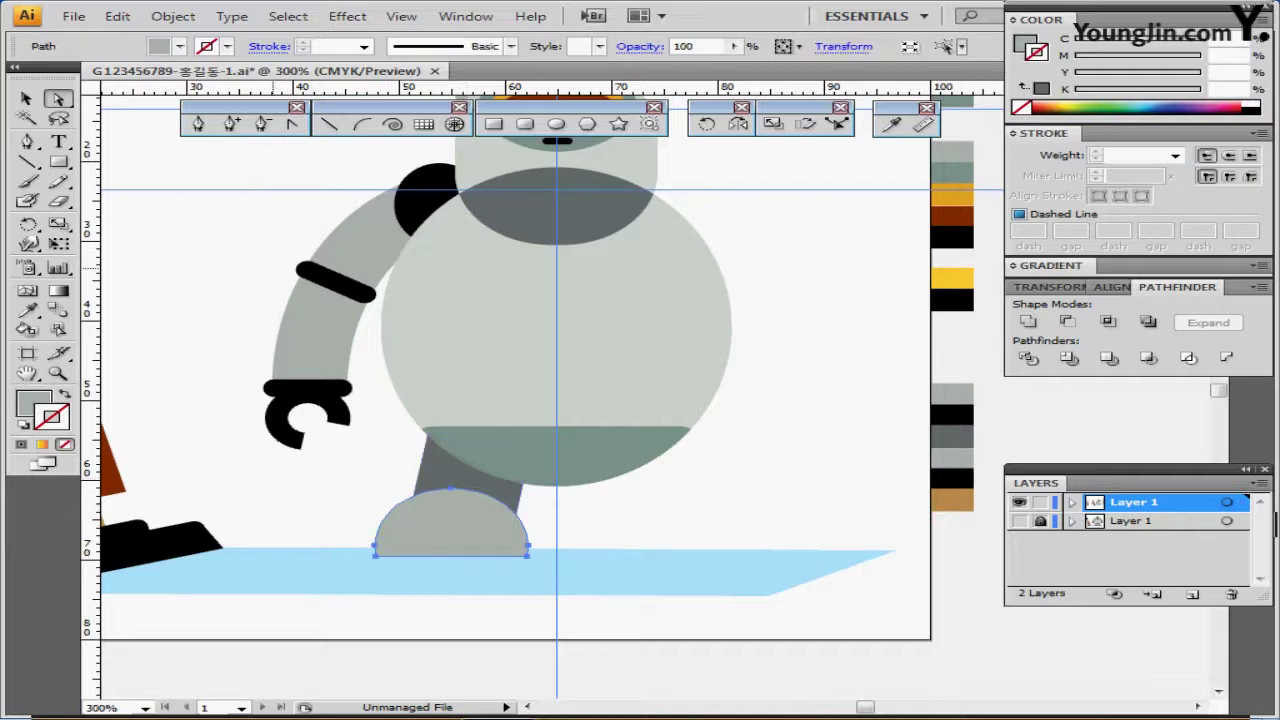
pyautogui.hotkey('ctrl', 'shift', 'a')
pyautogui.click(525, 124)
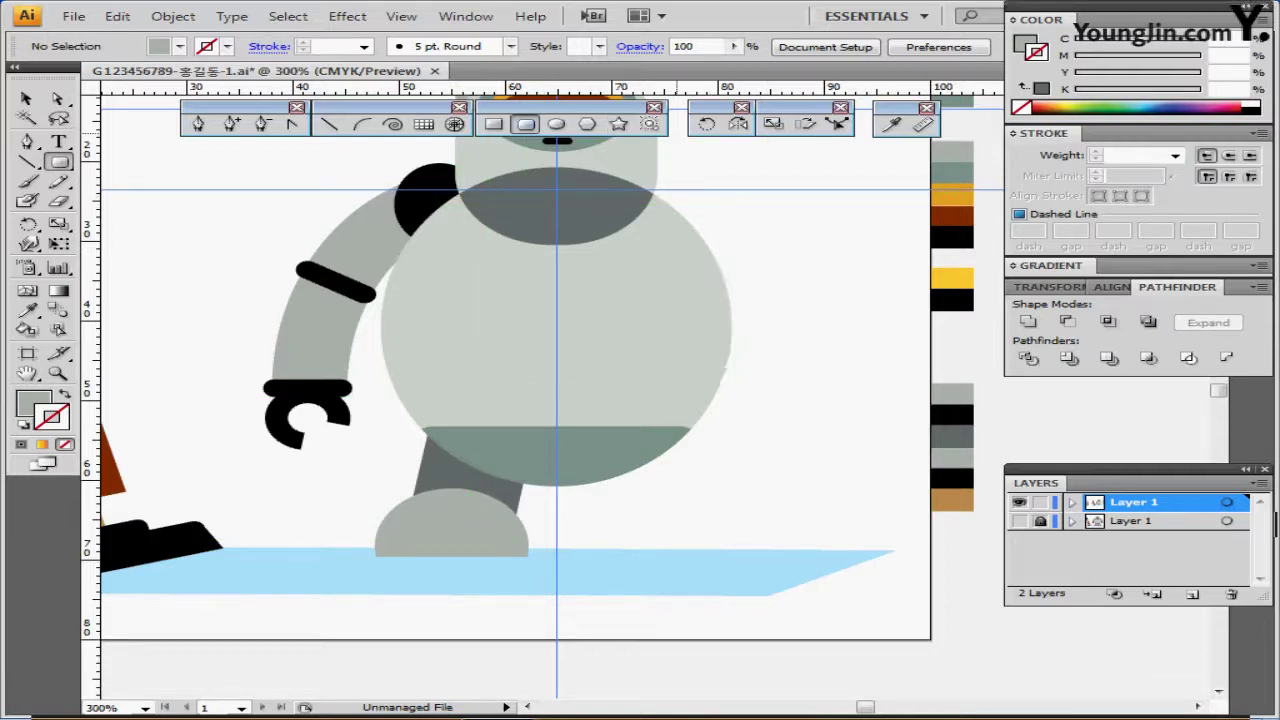
pyautogui.press('x')
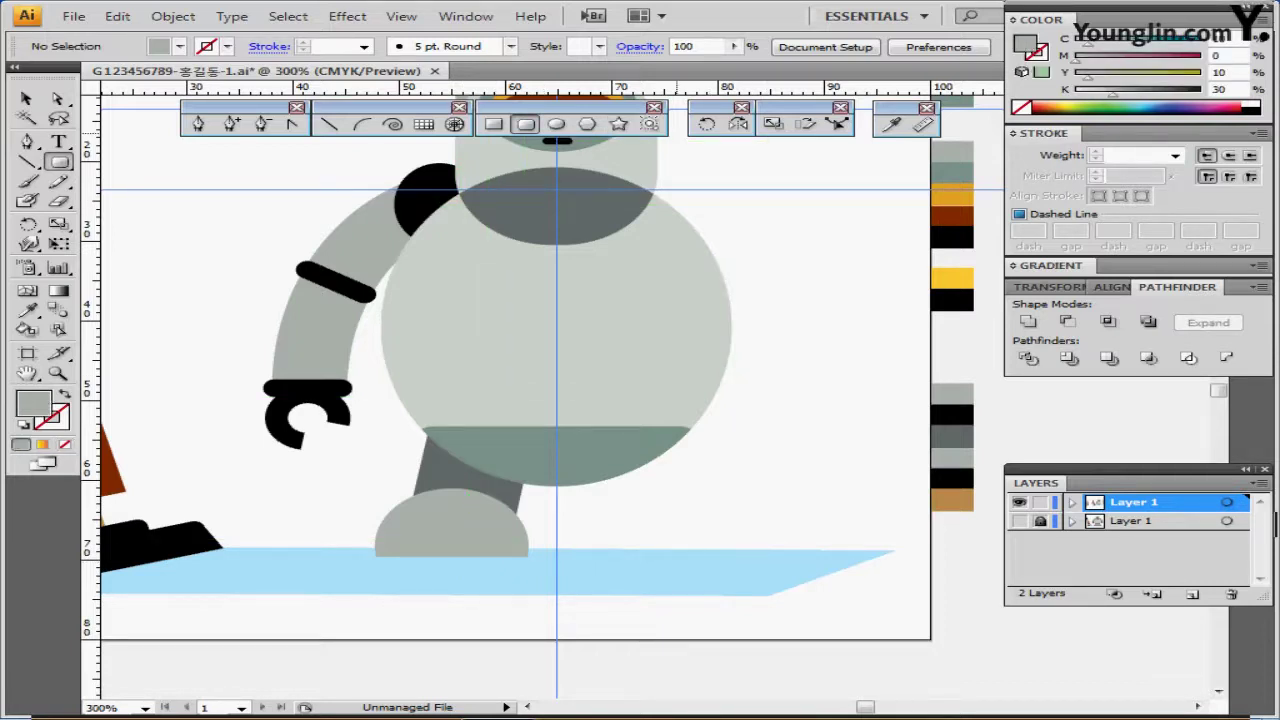
pyautogui.click(1257, 112)
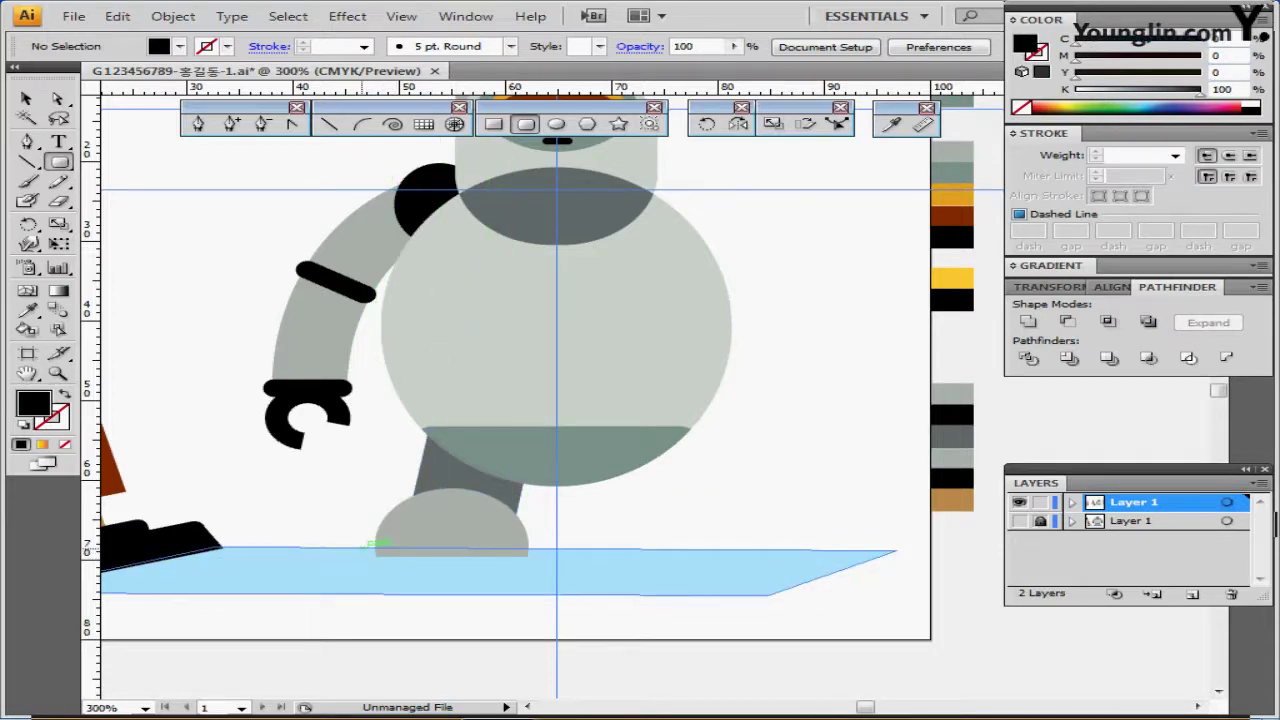
pyautogui.moveTo(362, 548); pyautogui.dragTo(542, 583)
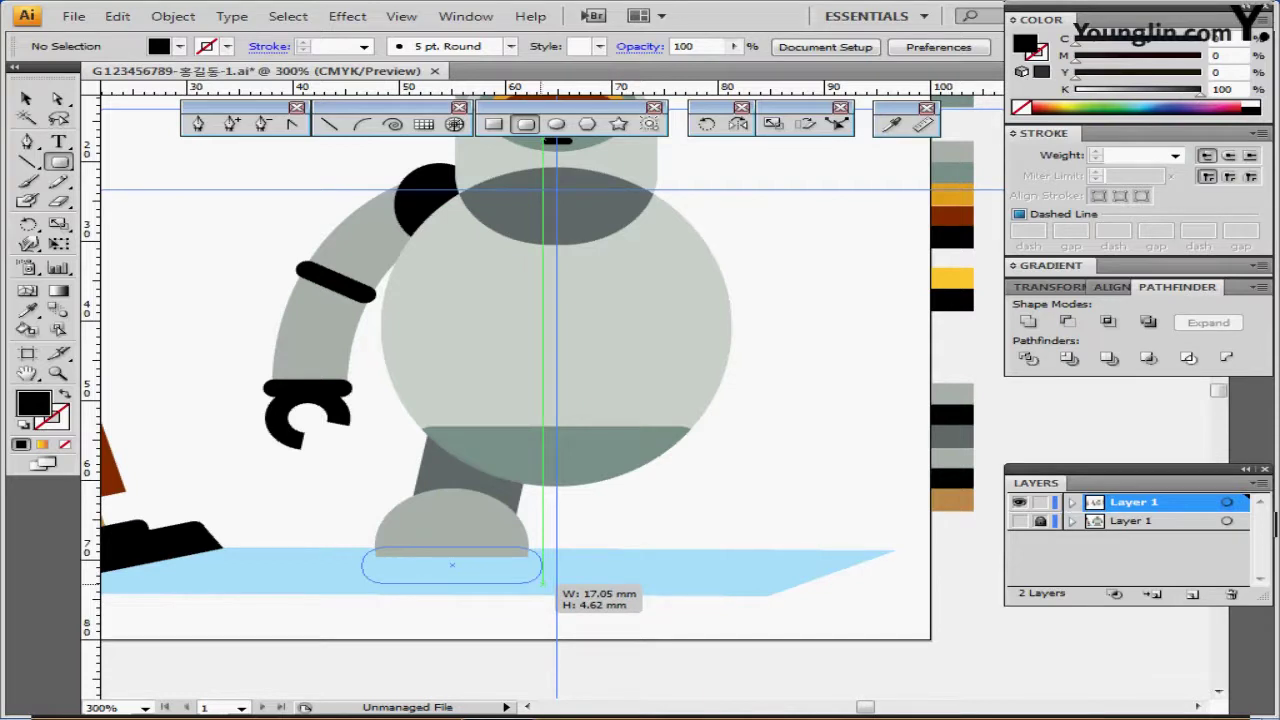
pyautogui.moveTo(542, 583); pyautogui.dragTo(542, 583)
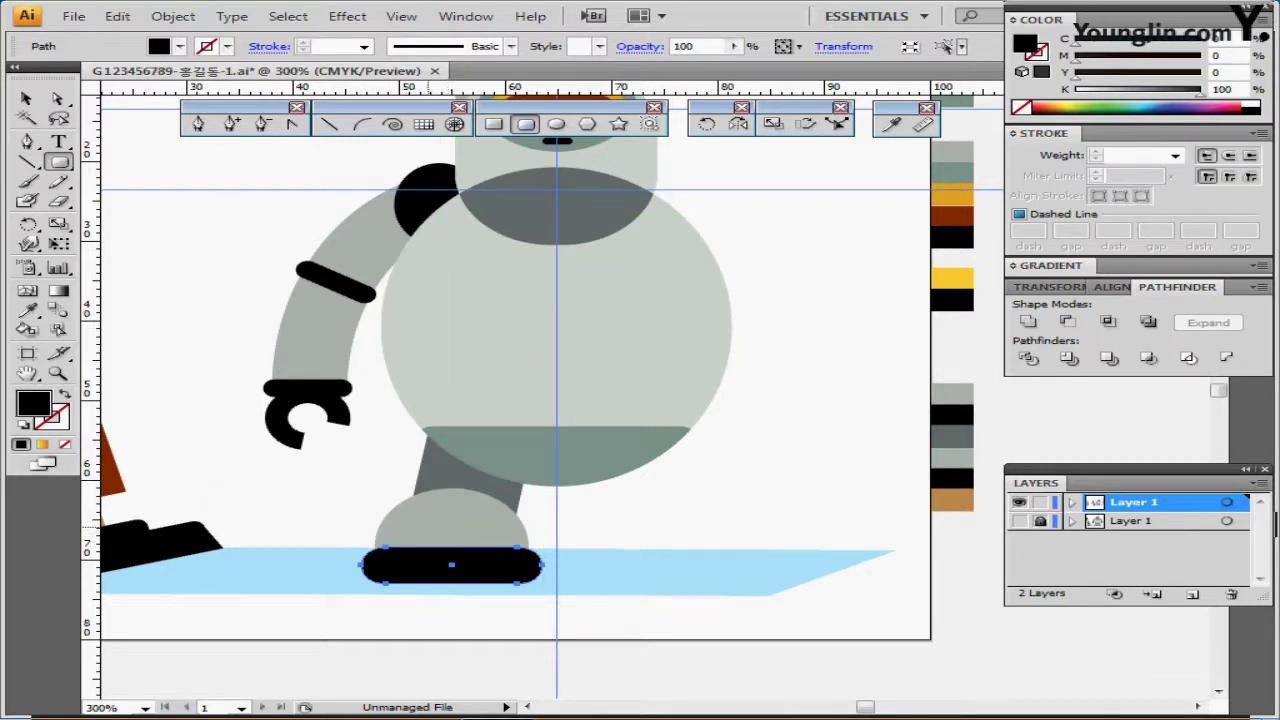
# Draw a less rounded rectangle about 15 mm wide overlapping the sole's front upper half, and fill it with the brown swatch colour.
pyautogui.moveTo(428, 528); pyautogui.dragTo(582, 560)
pyautogui.press('Down')
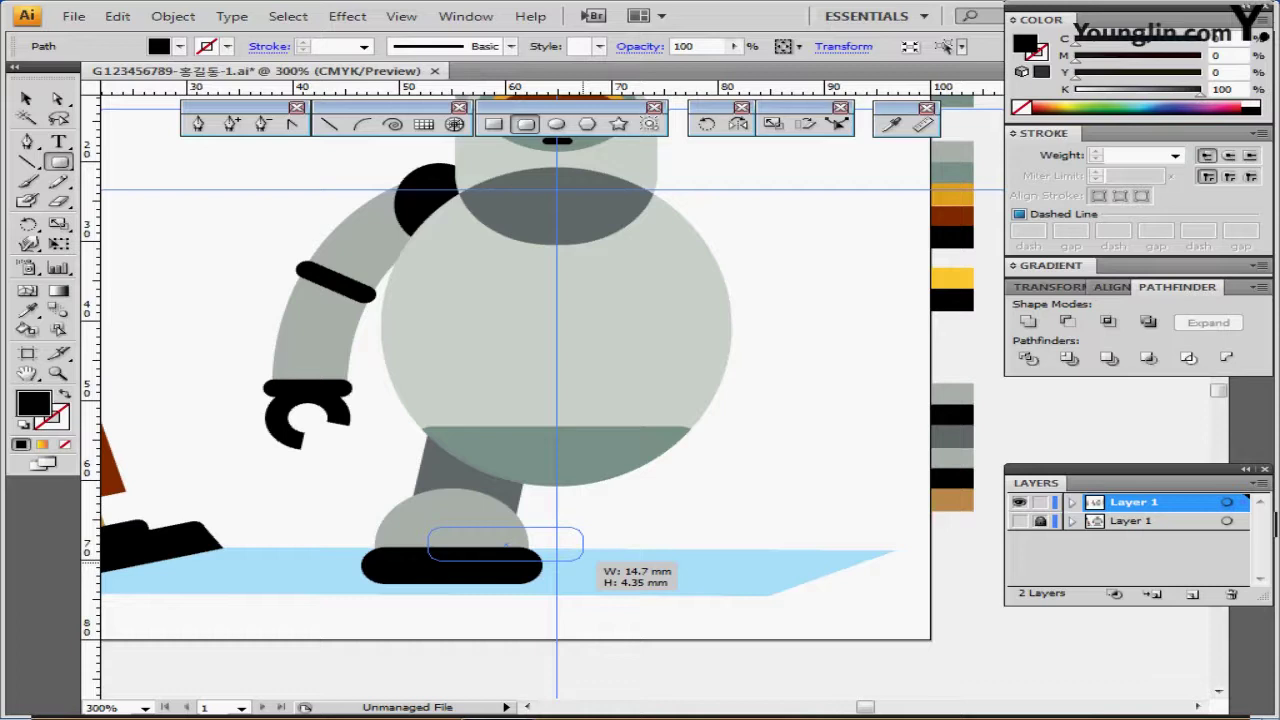
pyautogui.moveTo(582, 560); pyautogui.dragTo(584, 563)
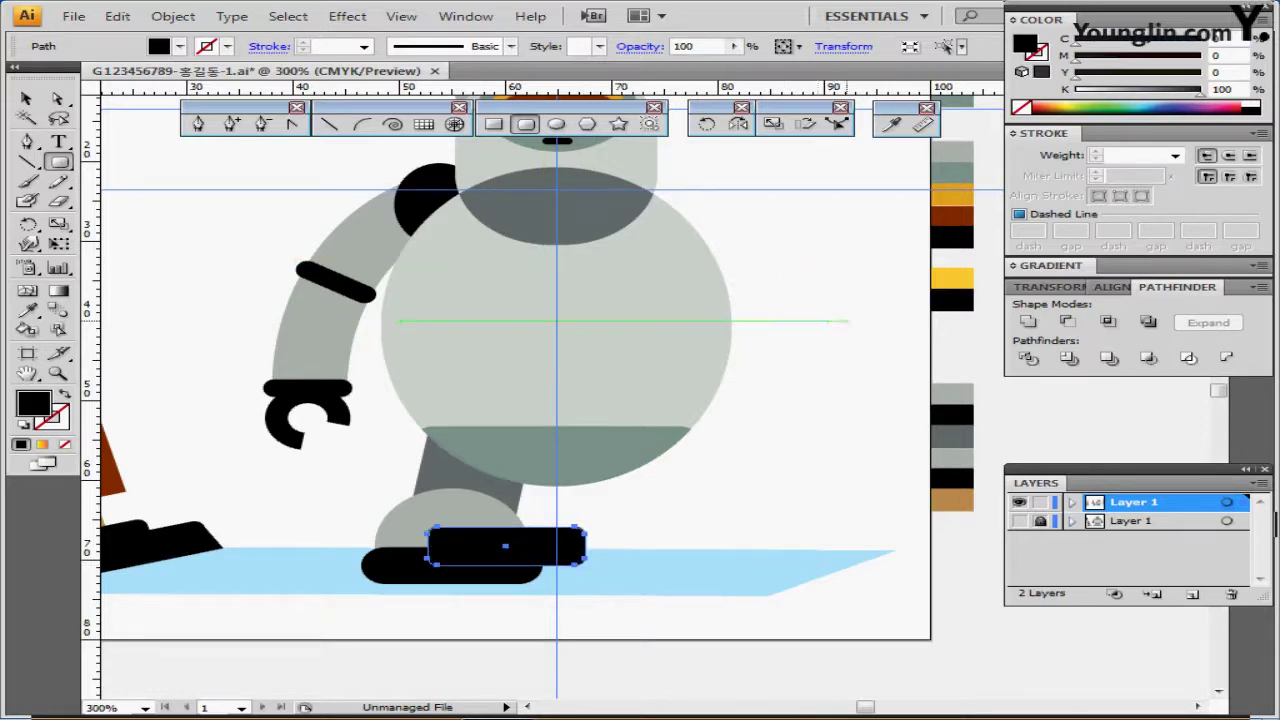
pyautogui.press('i')
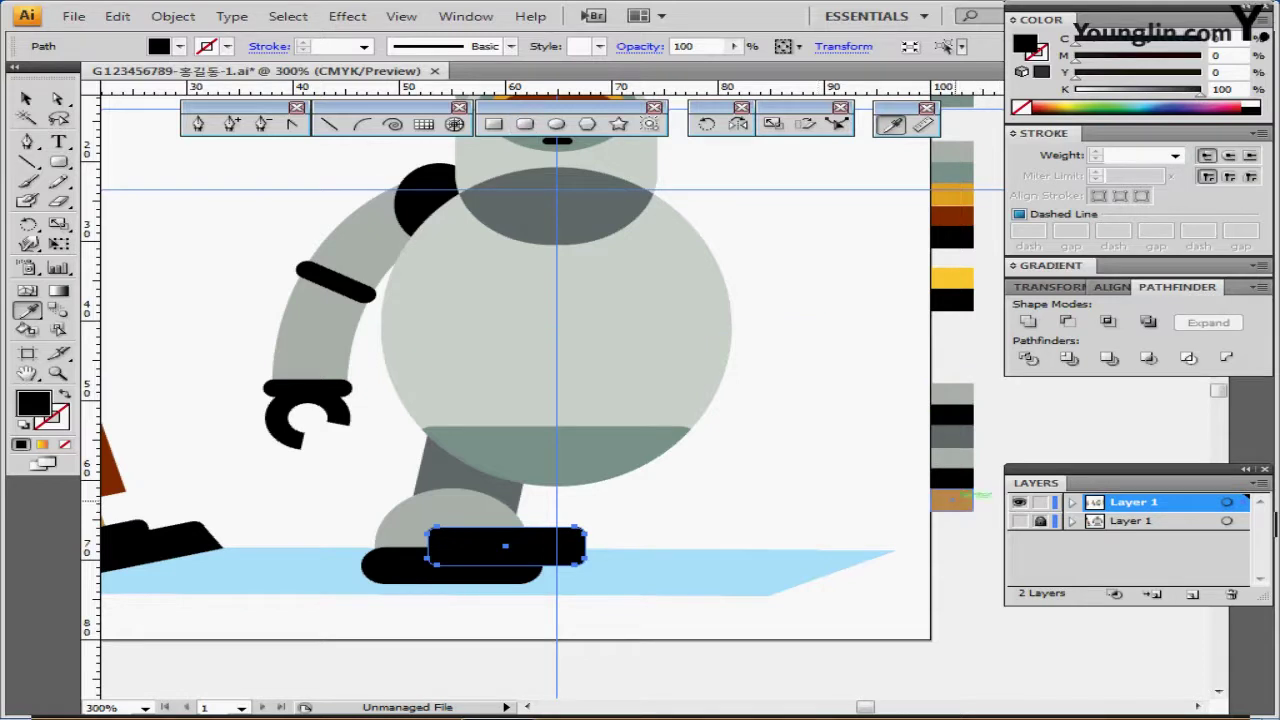
pyautogui.click(958, 499)
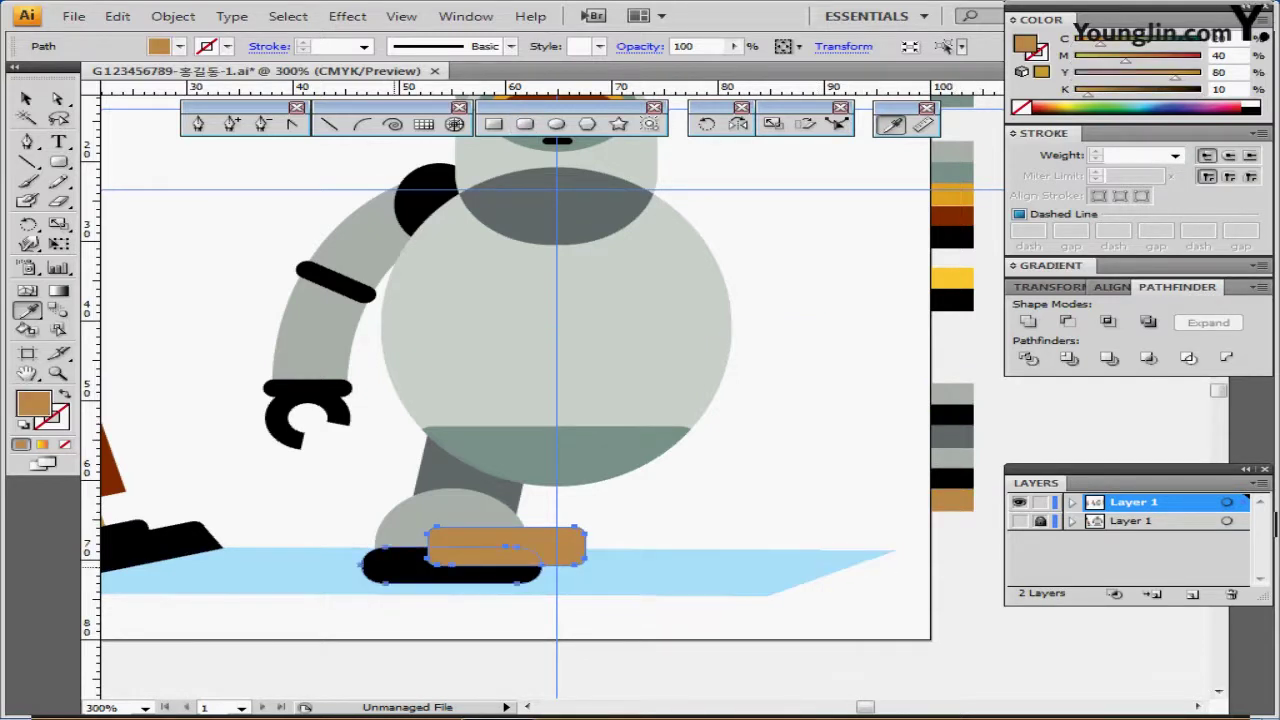
# Divide the brown rectangle and black sole at their overlap, and delete the brown piece outside the sole.
pyautogui.keyDown('shift'); pyautogui.click(460, 572); pyautogui.keyUp('shift')
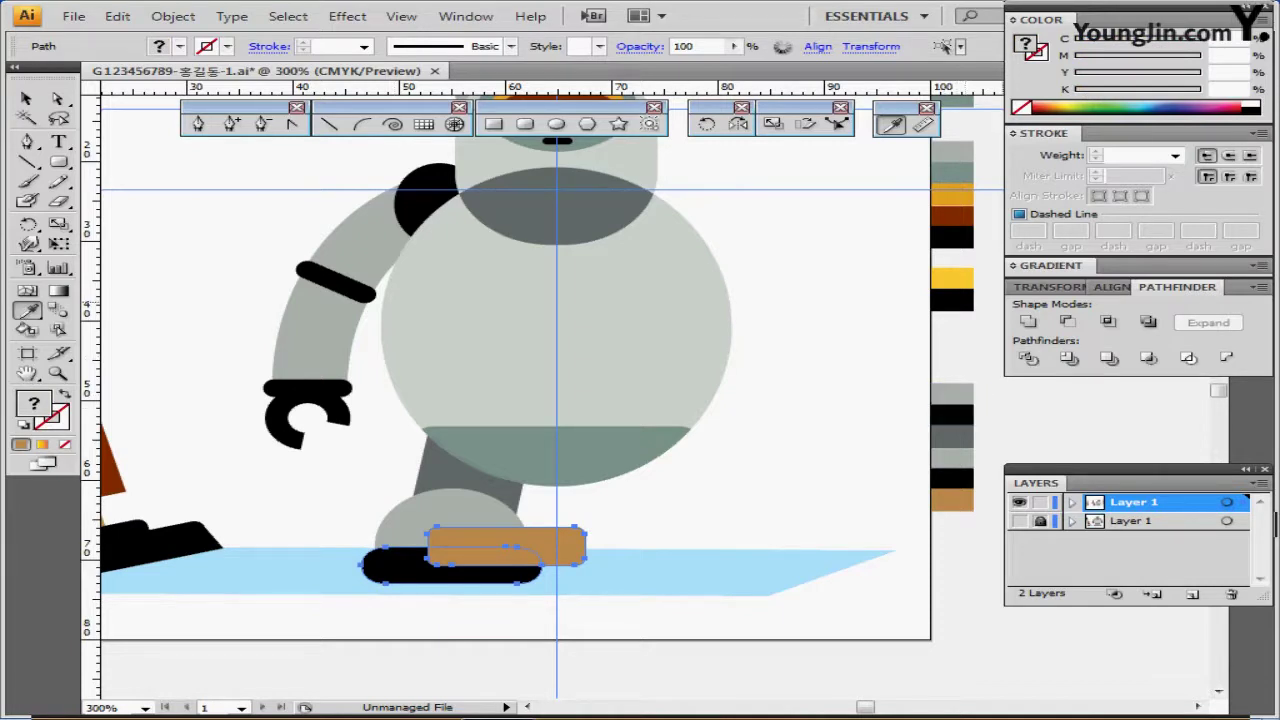
pyautogui.hotkey('ctrl', 'g')
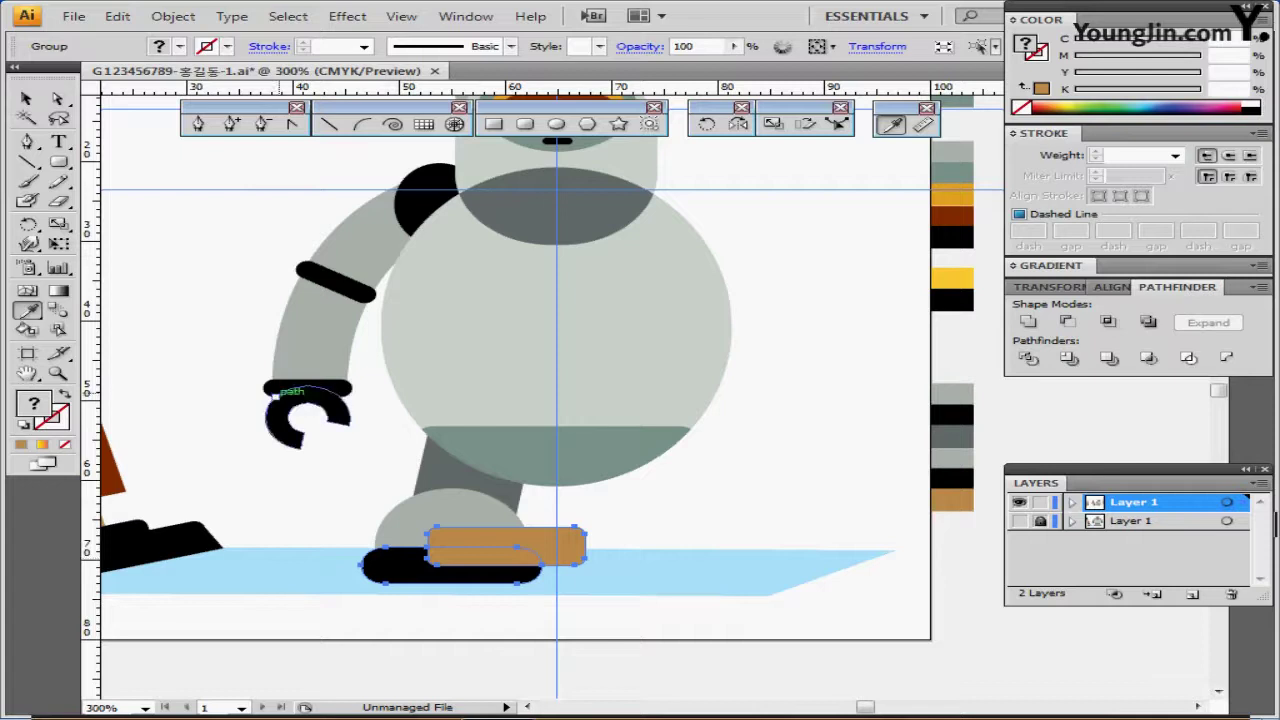
pyautogui.click(27, 98)
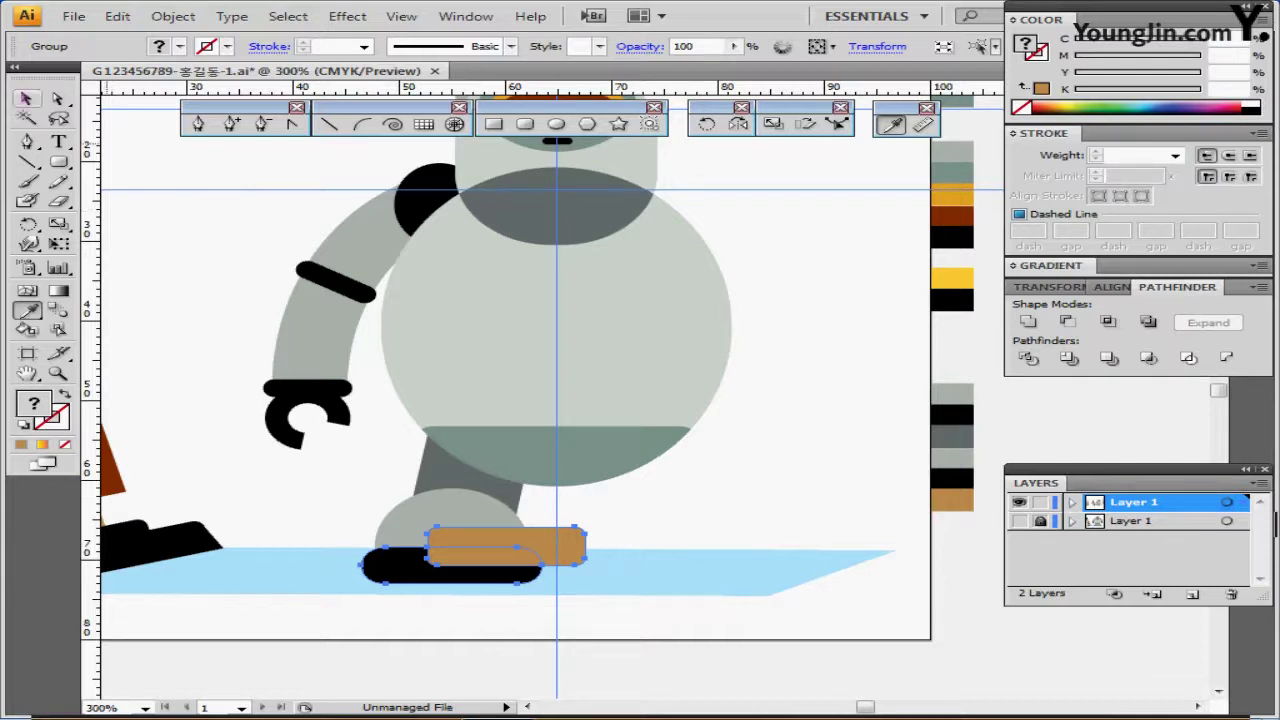
pyautogui.doubleClick(560, 545)
pyautogui.click(560, 545)
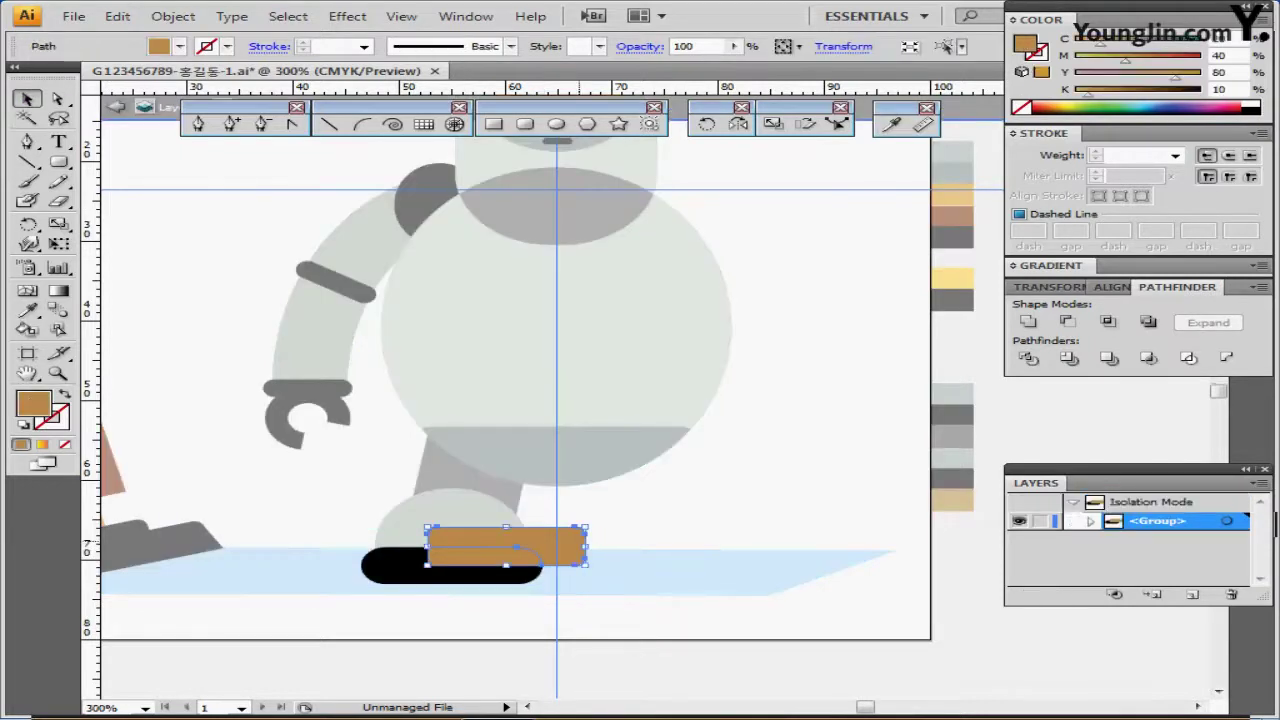
pyautogui.press('Delete')
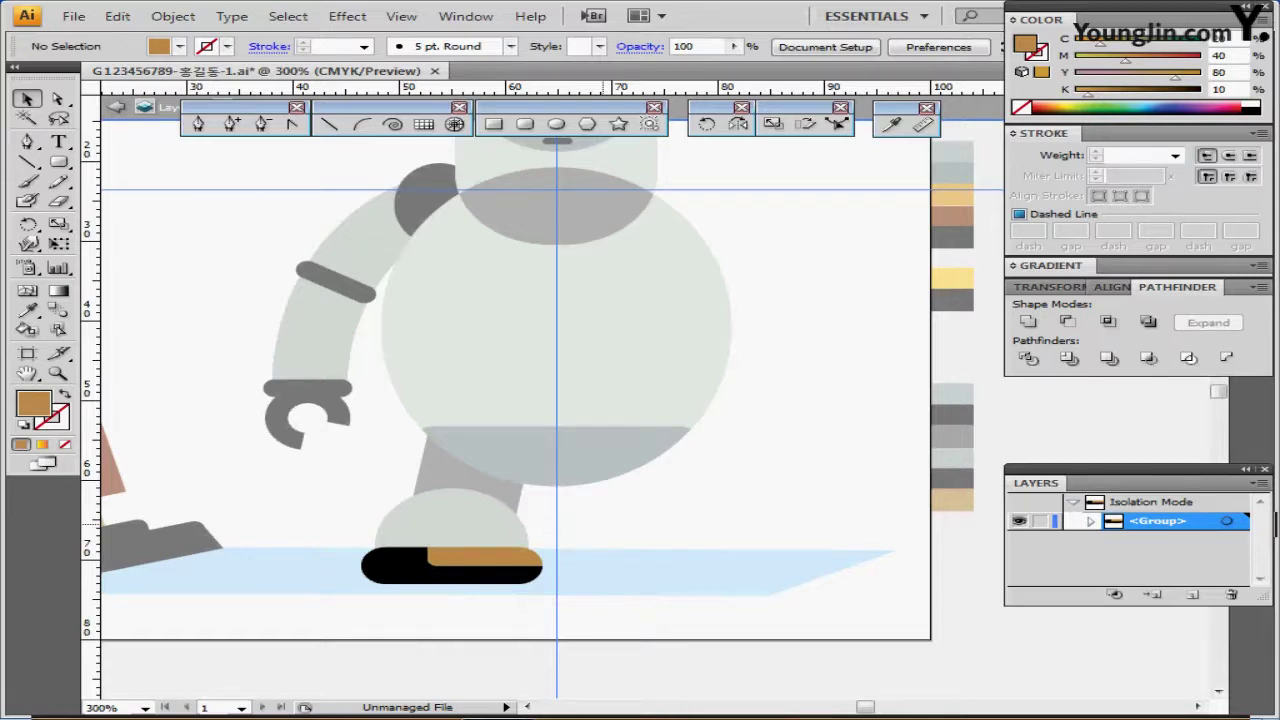
pyautogui.press('Escape')
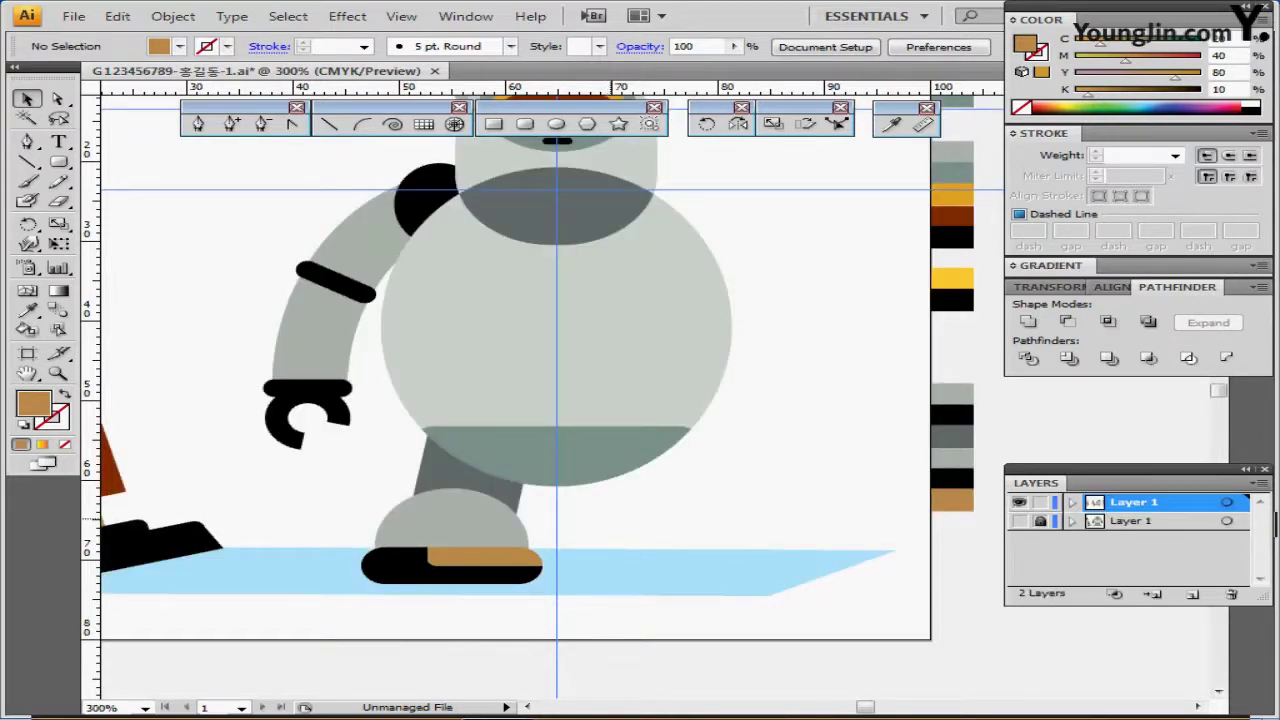
# Reflect a copy of the robot's left ear, eye, arm with shoulder, leg and foot vertically across the body's centre guide.
pyautogui.hotkey('ctrl', '-')
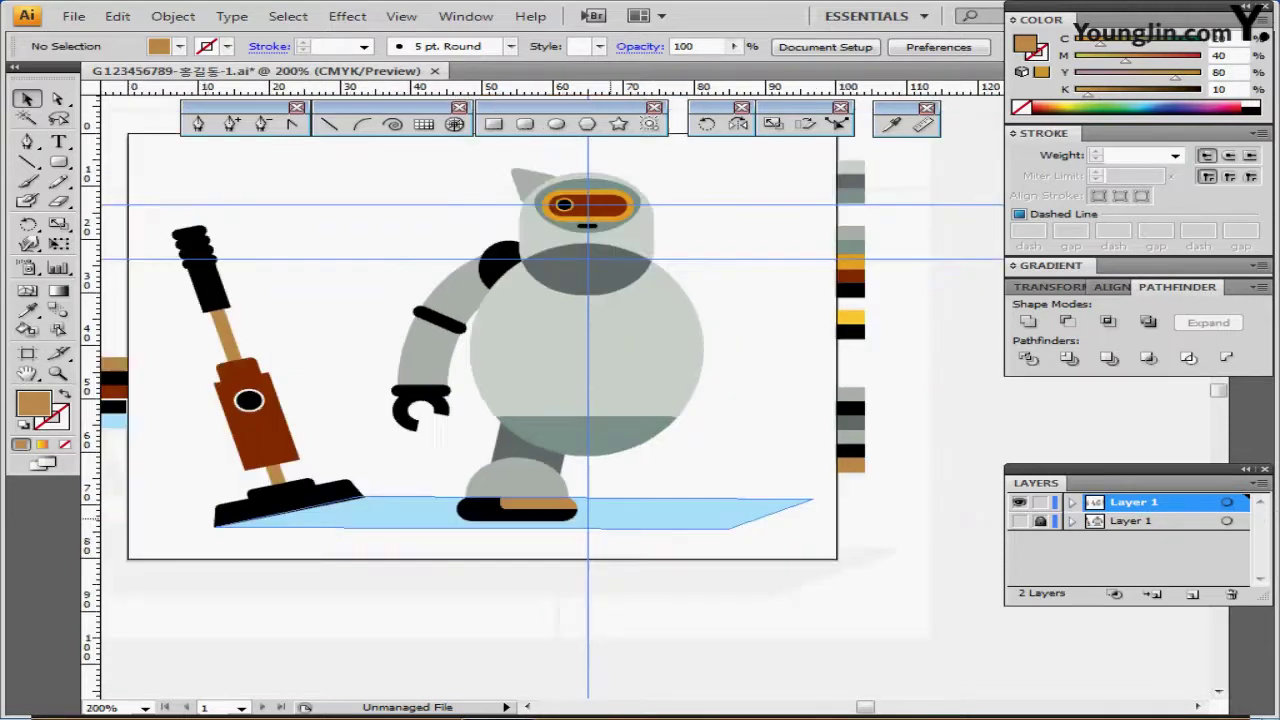
pyautogui.moveTo(623, 502); pyautogui.dragTo(603, 519)
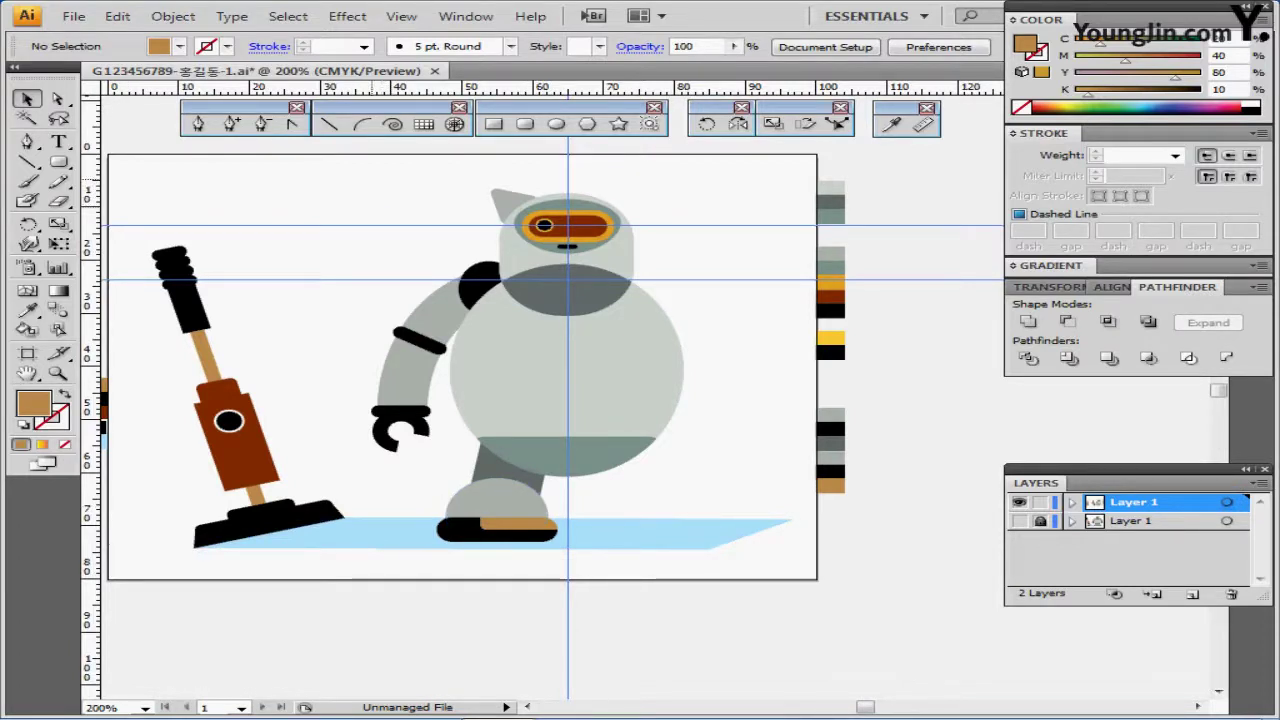
pyautogui.moveTo(373, 168); pyautogui.dragTo(542, 526)
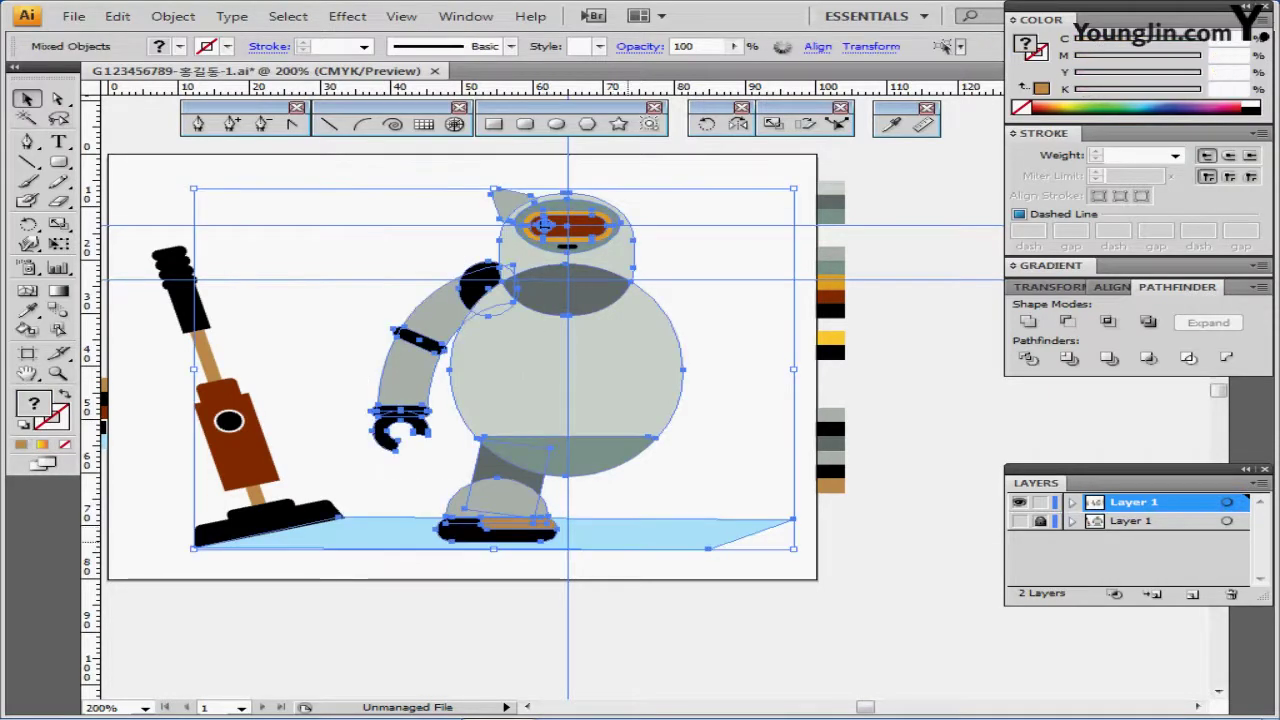
pyautogui.keyDown('shift'); pyautogui.click(622, 542); pyautogui.keyUp('shift')
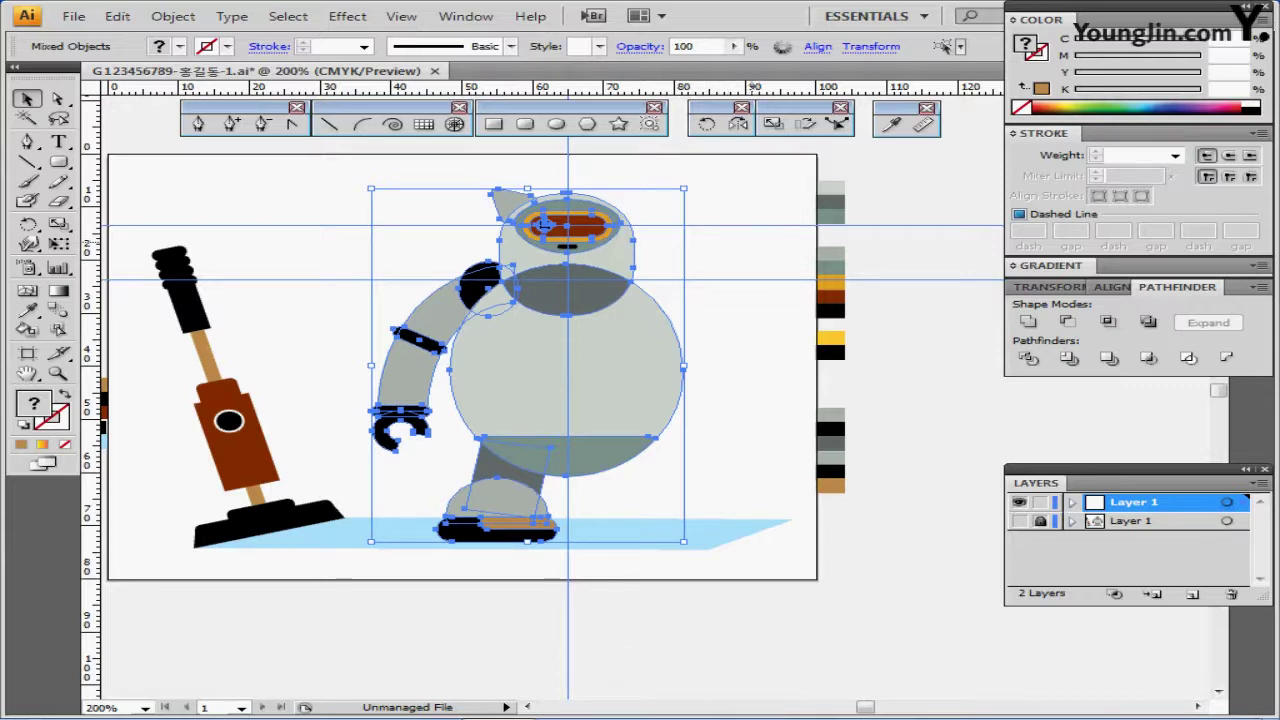
pyautogui.keyDown('shift'); pyautogui.click(625, 448); pyautogui.keyUp('shift')
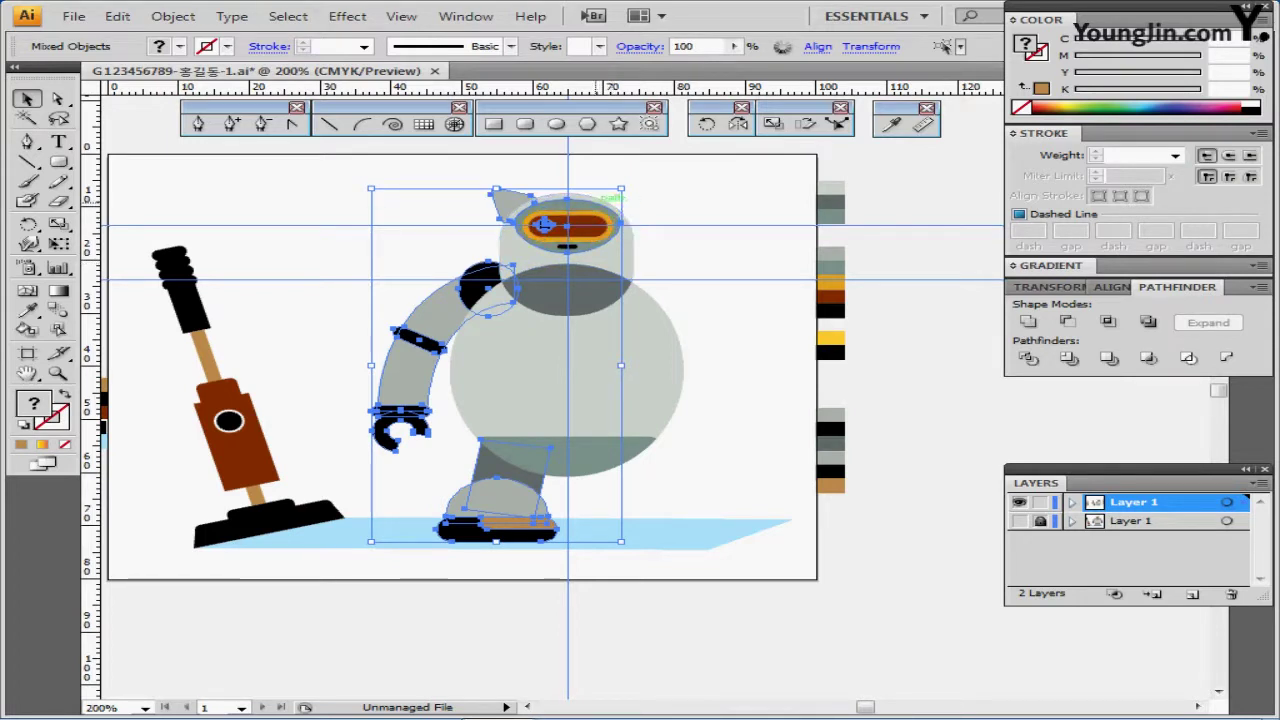
pyautogui.keyDown('shift'); pyautogui.click(545, 224); pyautogui.keyUp('shift')
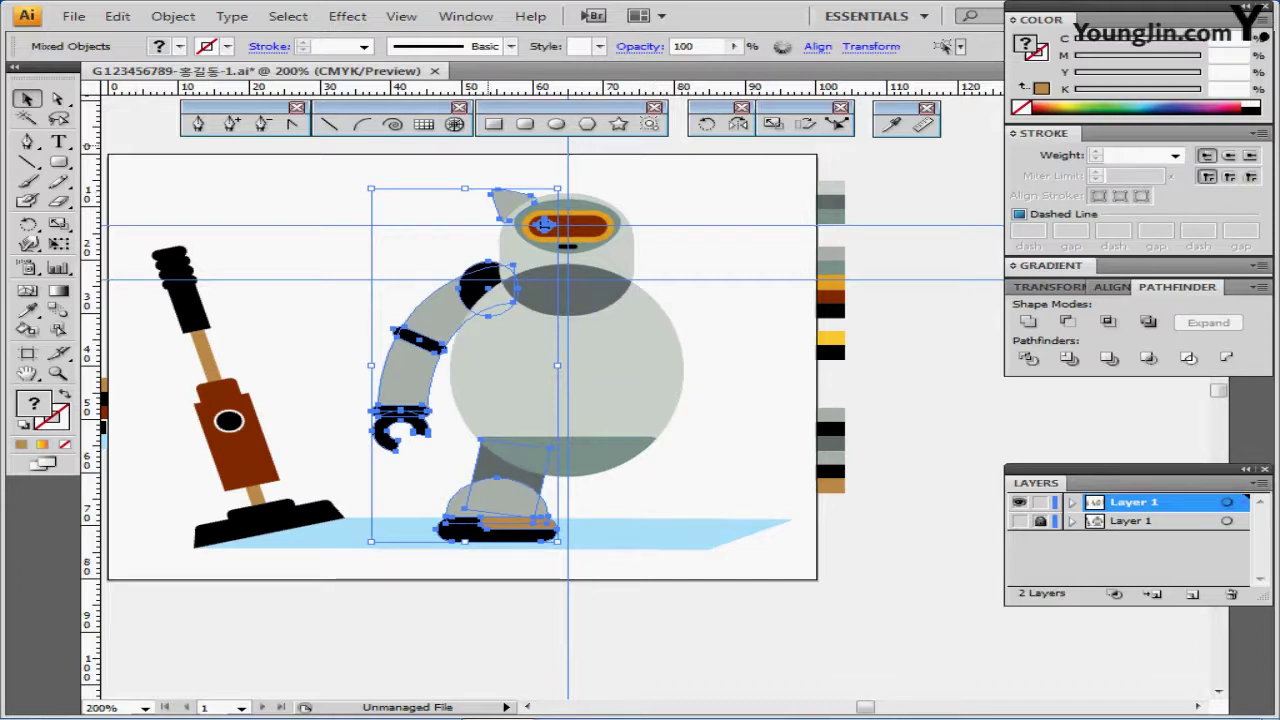
pyautogui.click(738, 123)
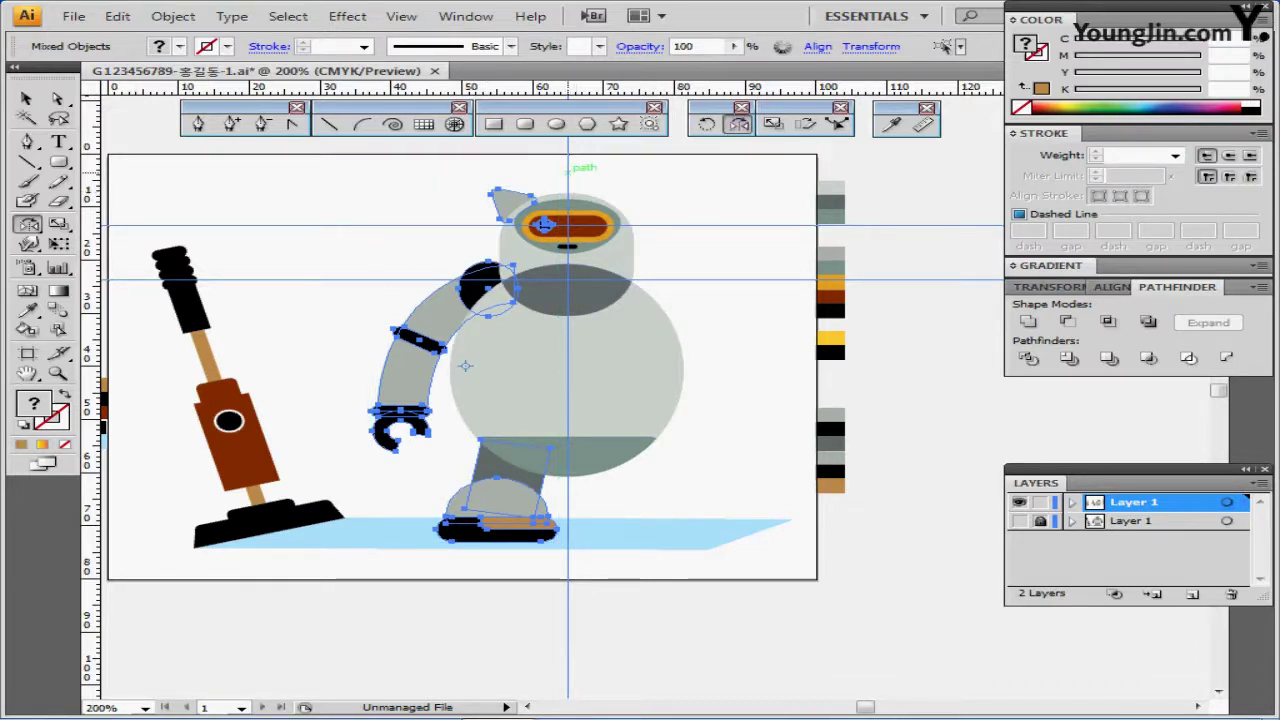
pyautogui.click(567, 172)
pyautogui.keyDown('alt'); pyautogui.click(567, 172); pyautogui.keyUp('alt')
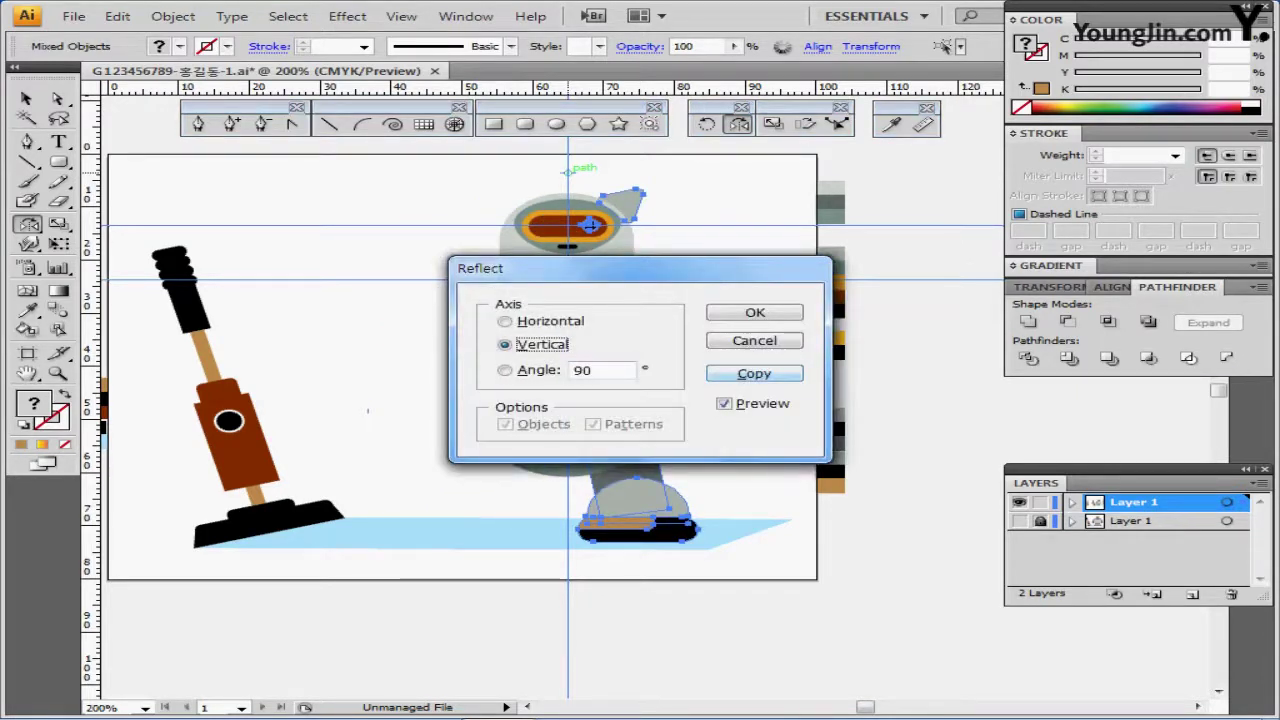
pyautogui.click(754, 373)
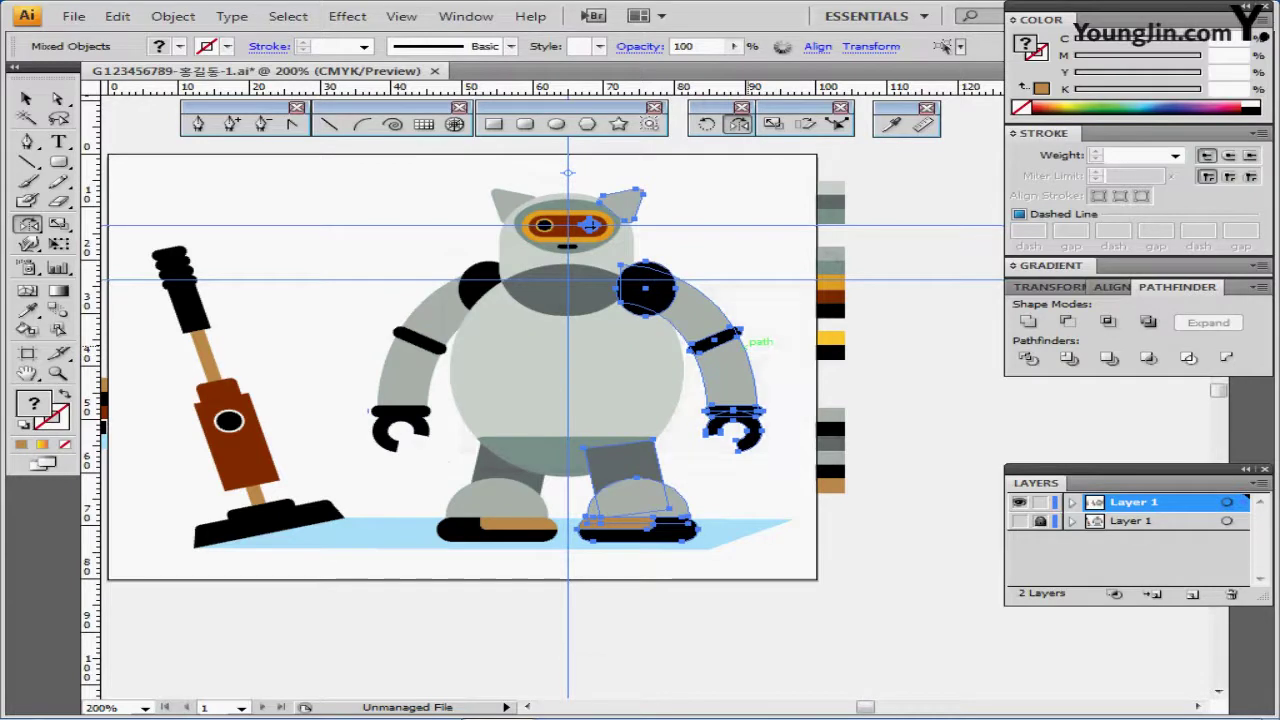
pyautogui.press('ctrl')
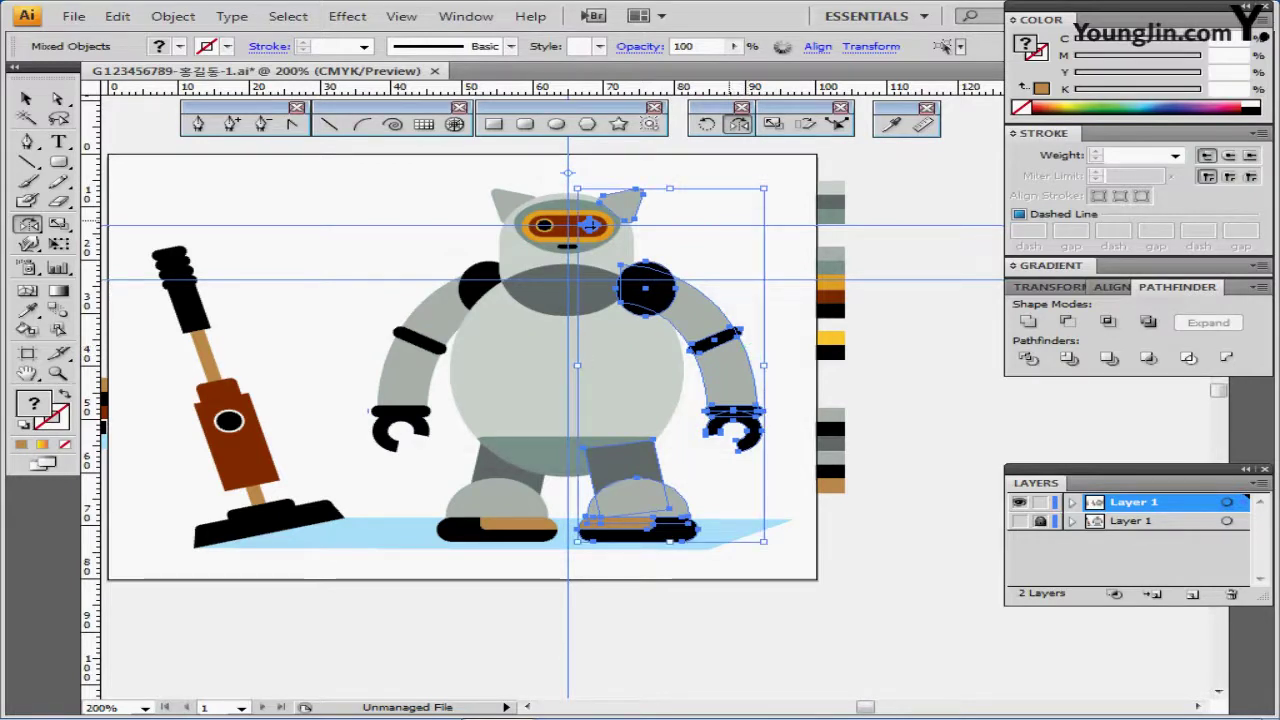
pyautogui.hotkey('ctrl', 'shift', 'a')
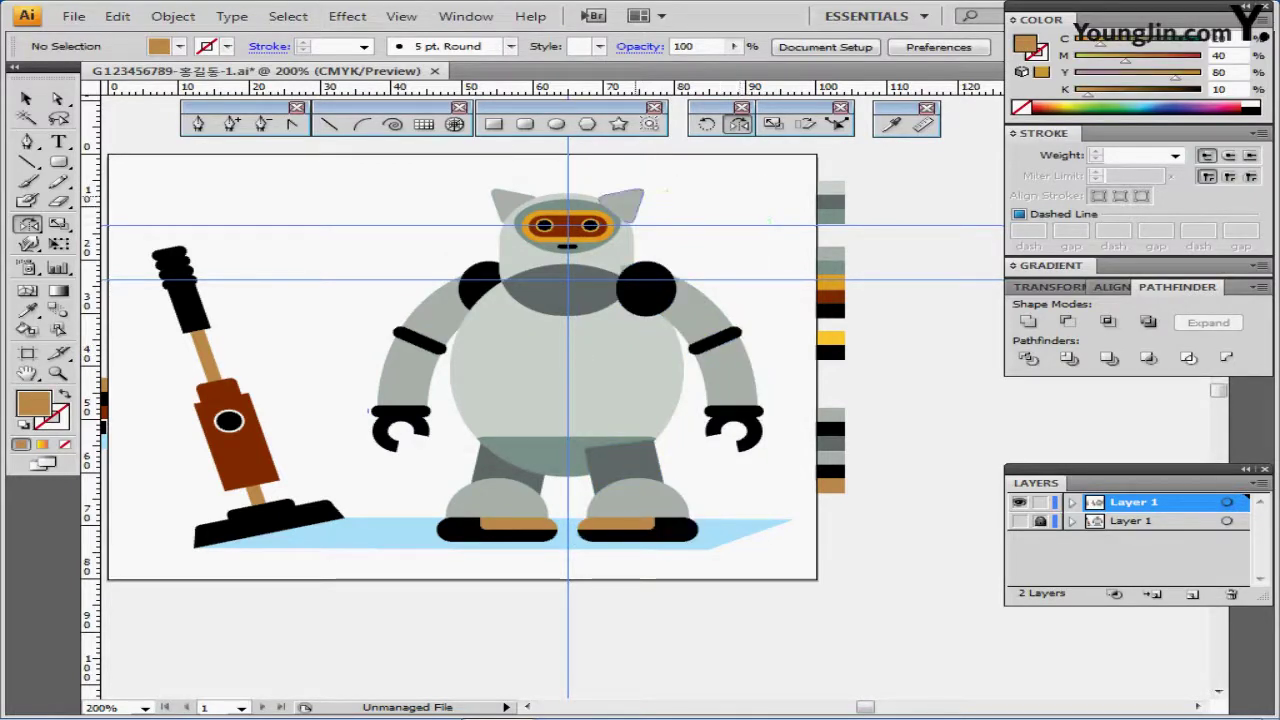
# Send the mirrored ear, shoulder, arm and dark grey leg to the back, behind the robot's head and body.
pyautogui.keyDown('ctrl'); pyautogui.click(625, 206); pyautogui.keyUp('ctrl')
pyautogui.keyDown('ctrl'); pyautogui.keyDown('shift'); pyautogui.click(646, 286); pyautogui.keyUp('shift'); pyautogui.keyUp('ctrl')
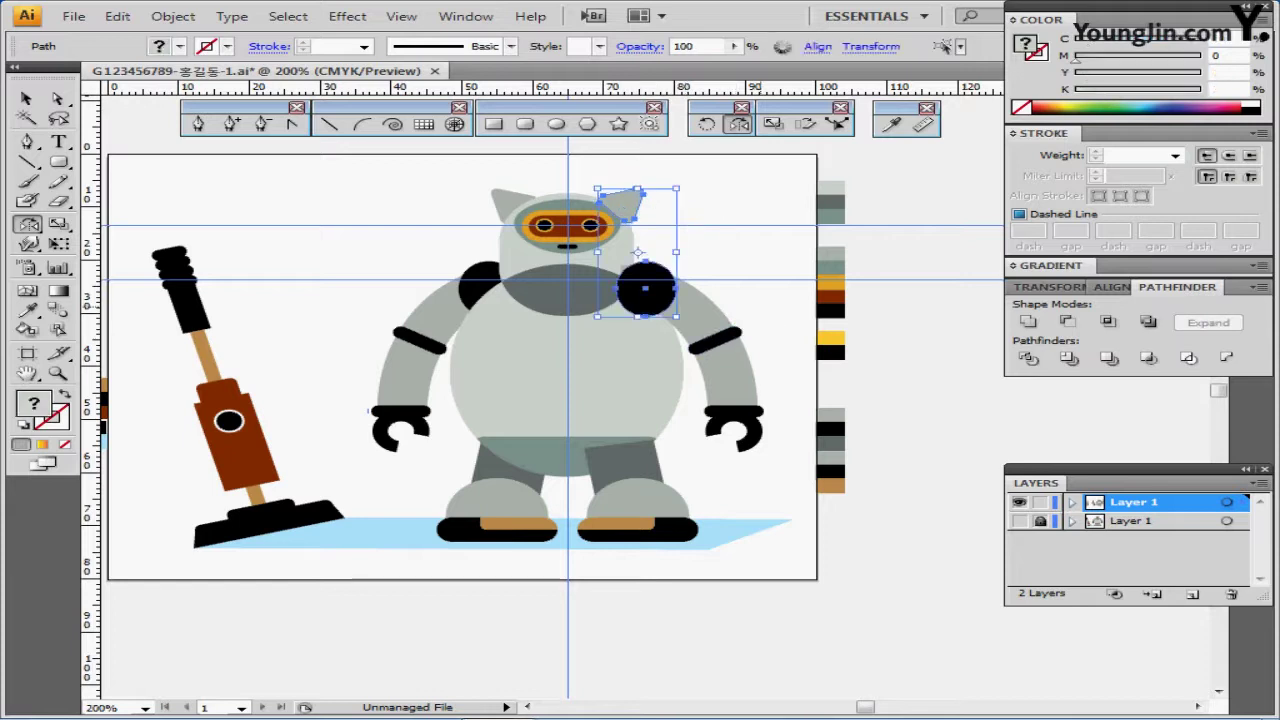
pyautogui.keyDown('ctrl'); pyautogui.keyDown('shift'); pyautogui.click(745, 370); pyautogui.keyUp('shift'); pyautogui.keyUp('ctrl')
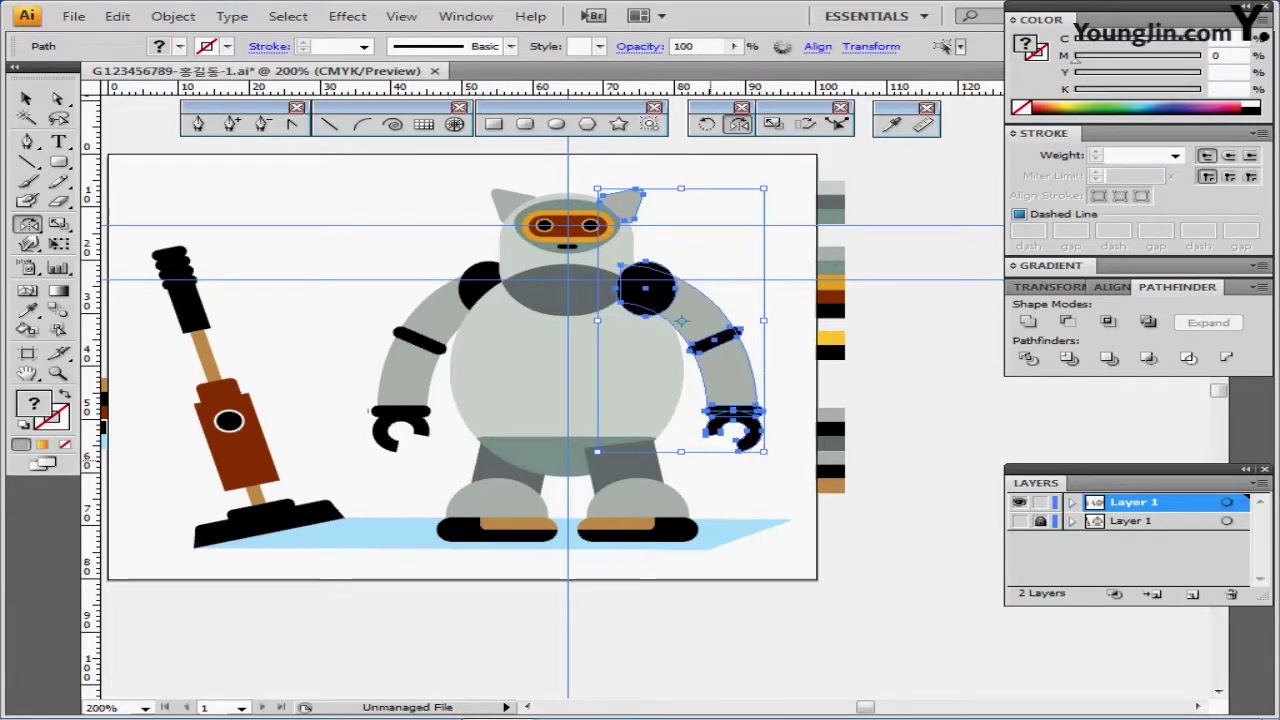
pyautogui.keyDown('ctrl'); pyautogui.keyDown('shift'); pyautogui.click(635, 458); pyautogui.keyUp('shift'); pyautogui.keyUp('ctrl')
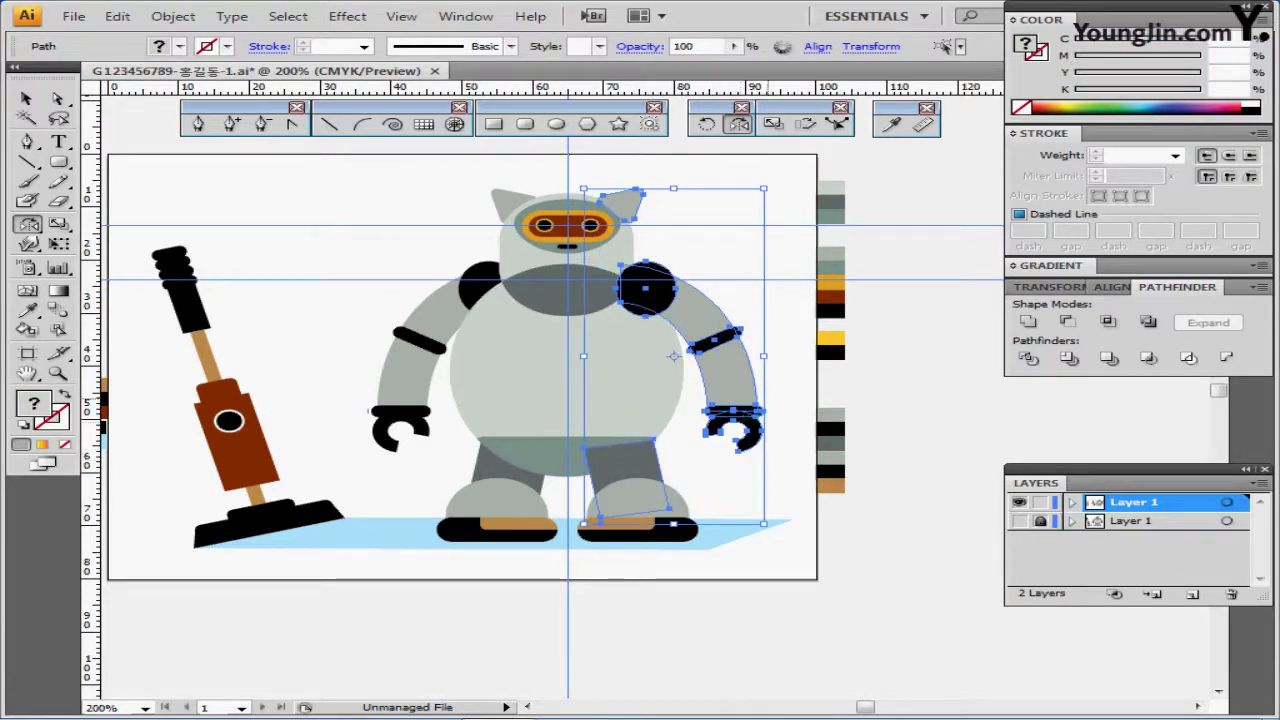
pyautogui.hotkey('ctrl', 'shift', '[')
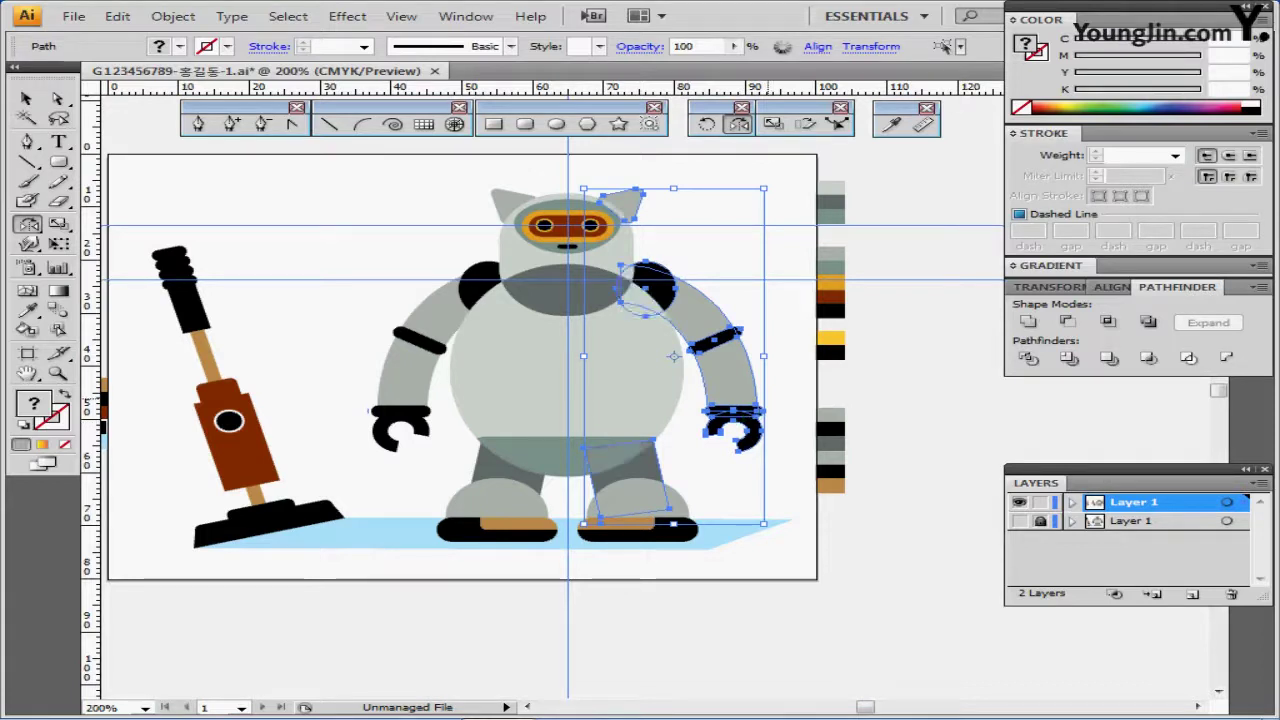
pyautogui.hotkey('ctrl', 'shift', 'a')
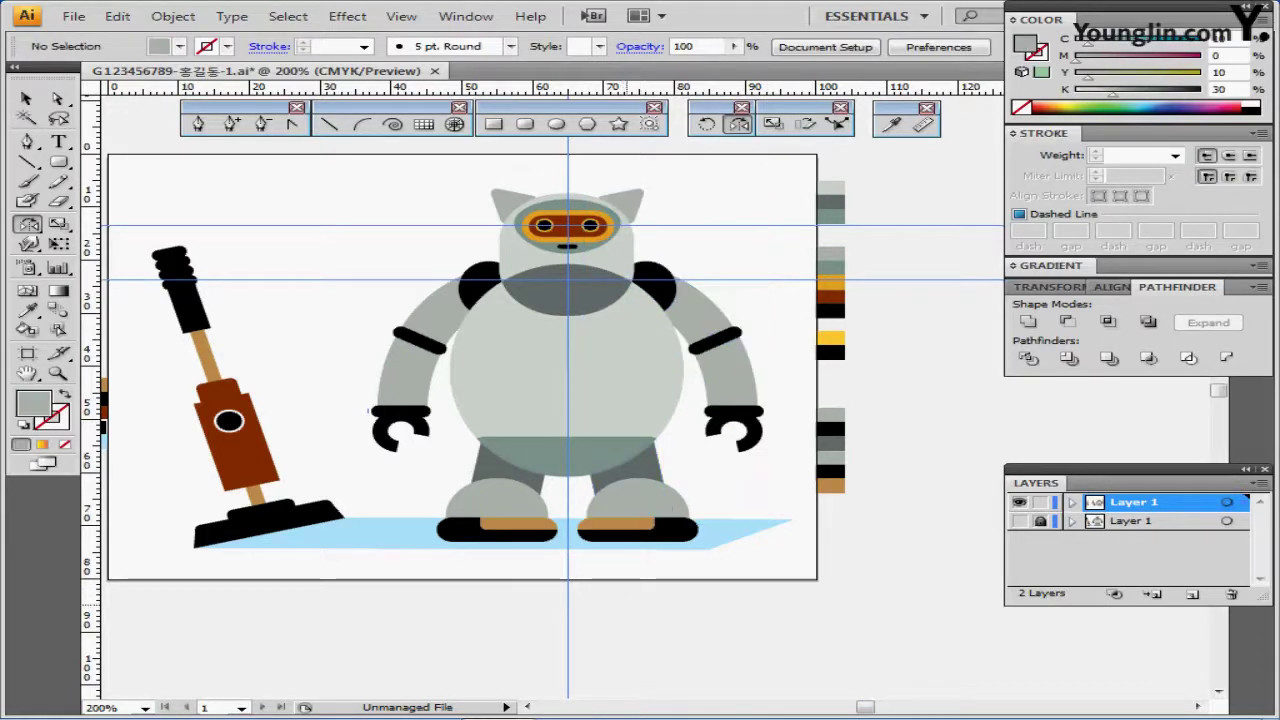
# Hide the guides and fit the whole artboard in the window.
pyautogui.moveTo(608, 600); pyautogui.dragTo(643, 602)
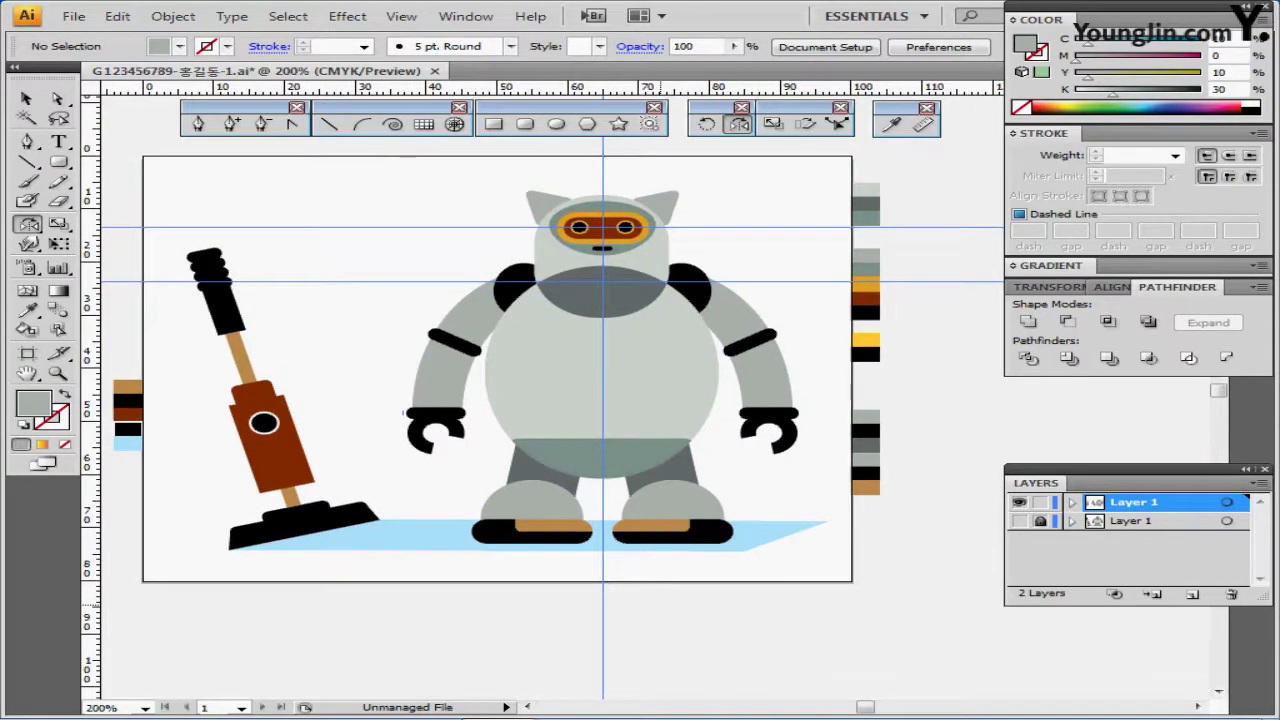
pyautogui.hotkey('ctrl', ';')
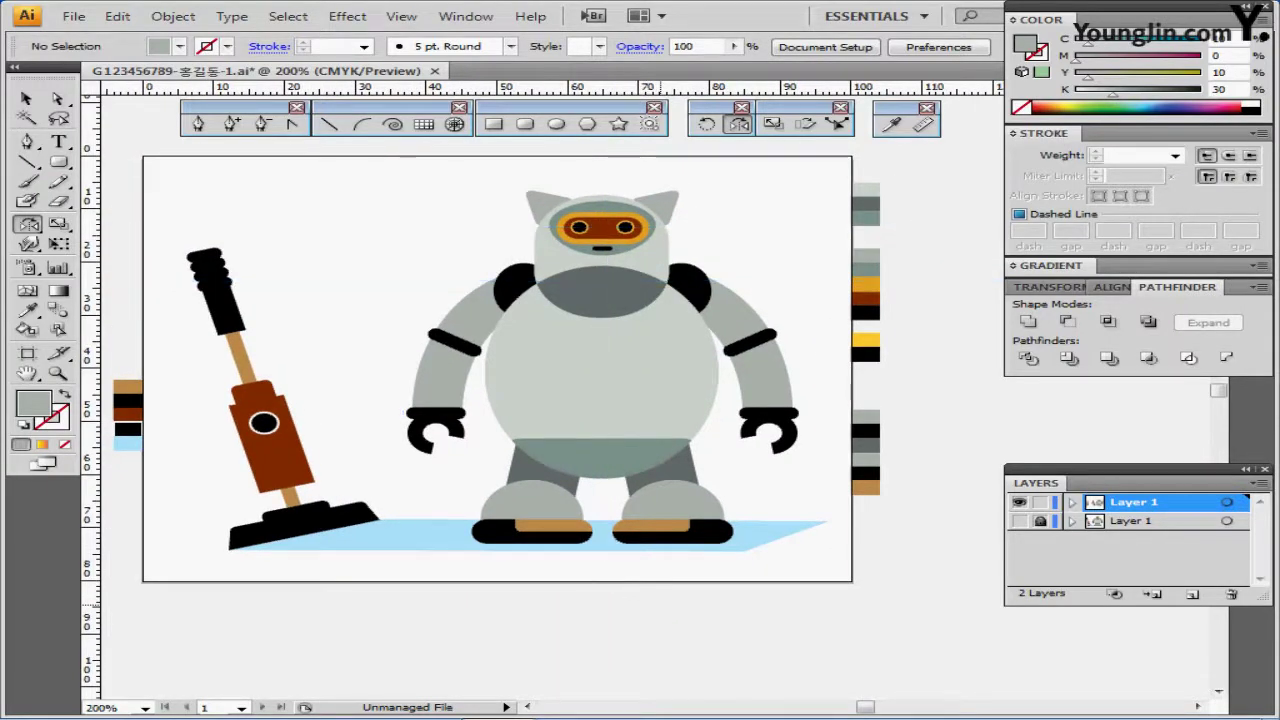
pyautogui.press('h')
pyautogui.hotkey('ctrl', '0')
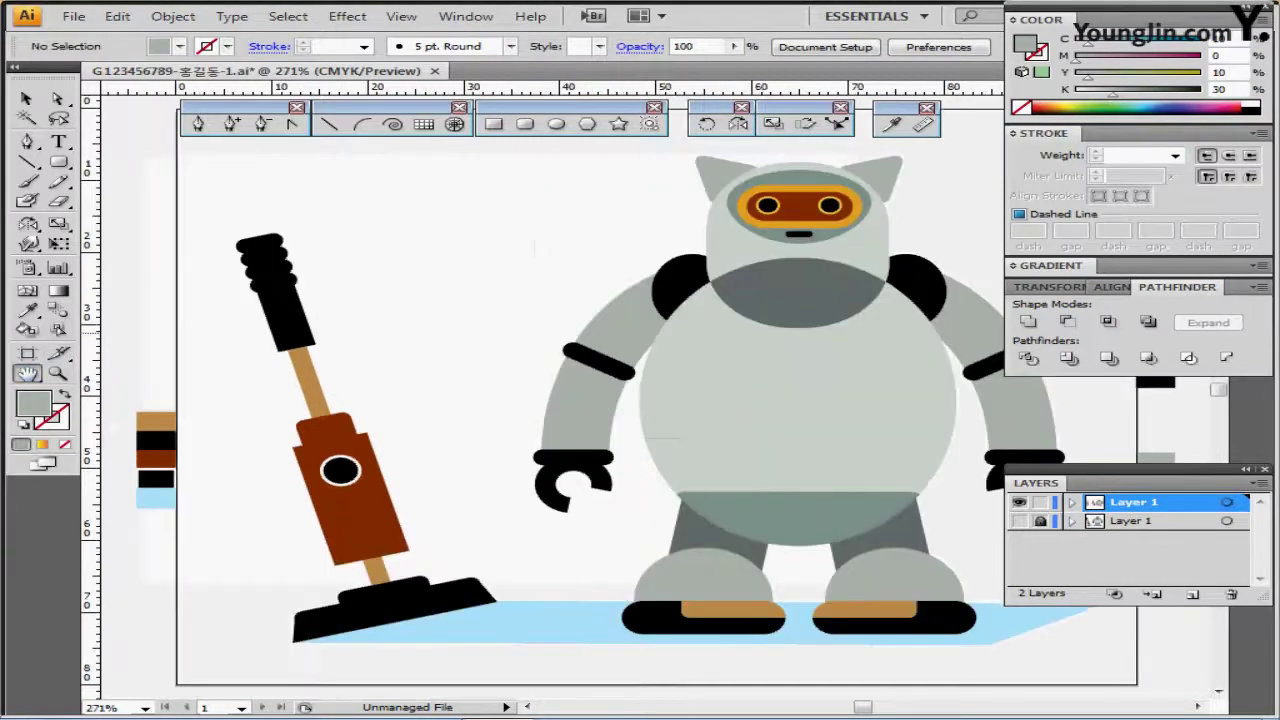